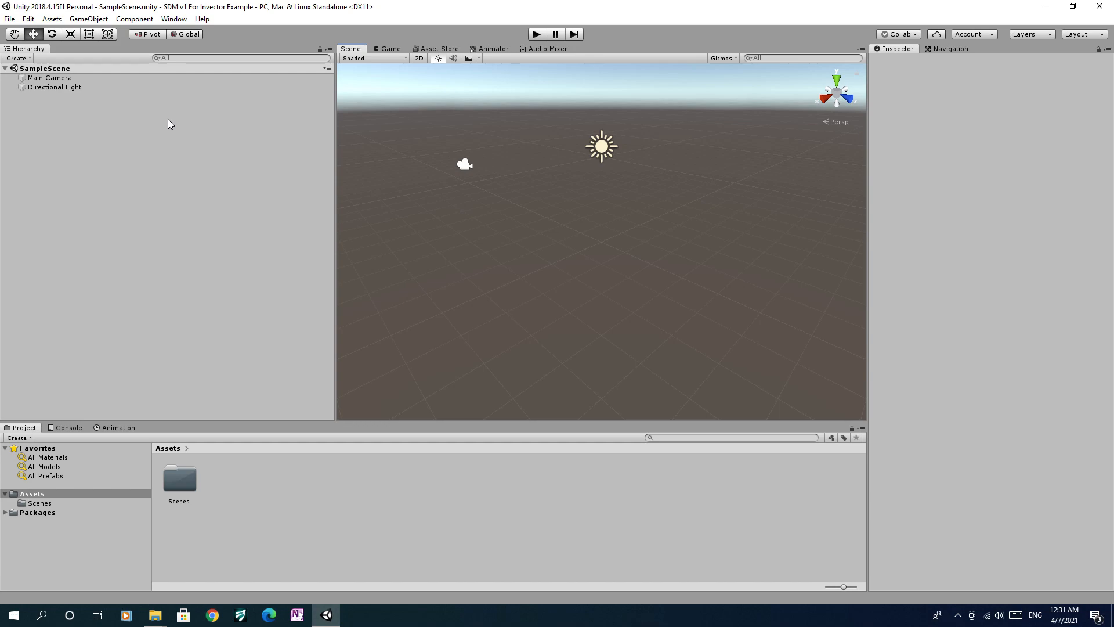
Step: Add a 3D plane to SampleScene and name it Floor
right_click(55, 110)
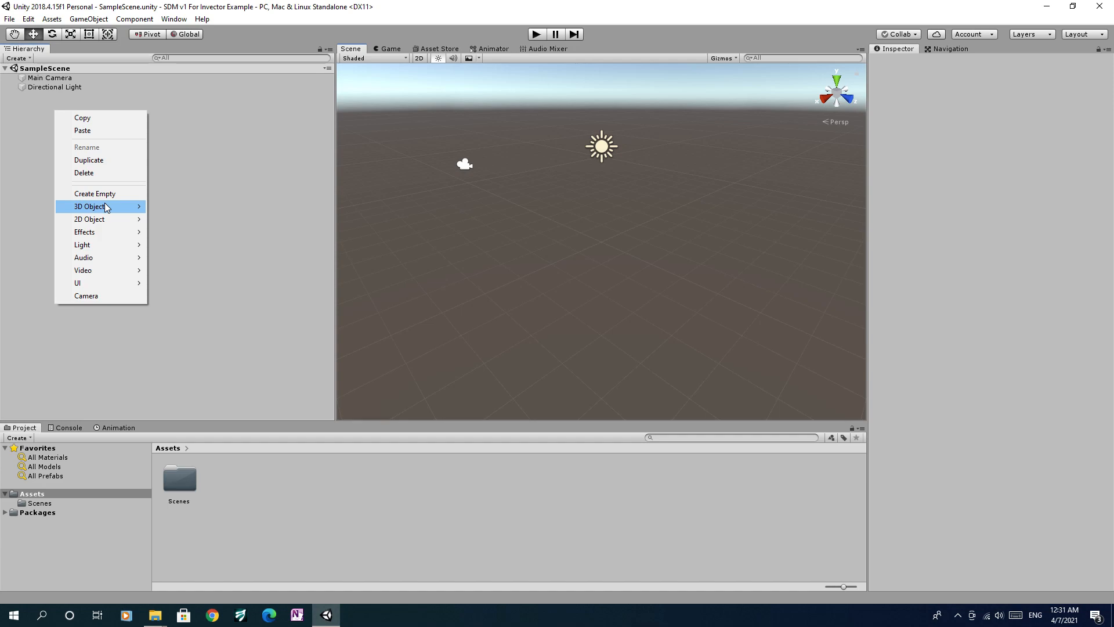
mouse_move(105, 205)
left_click(199, 259)
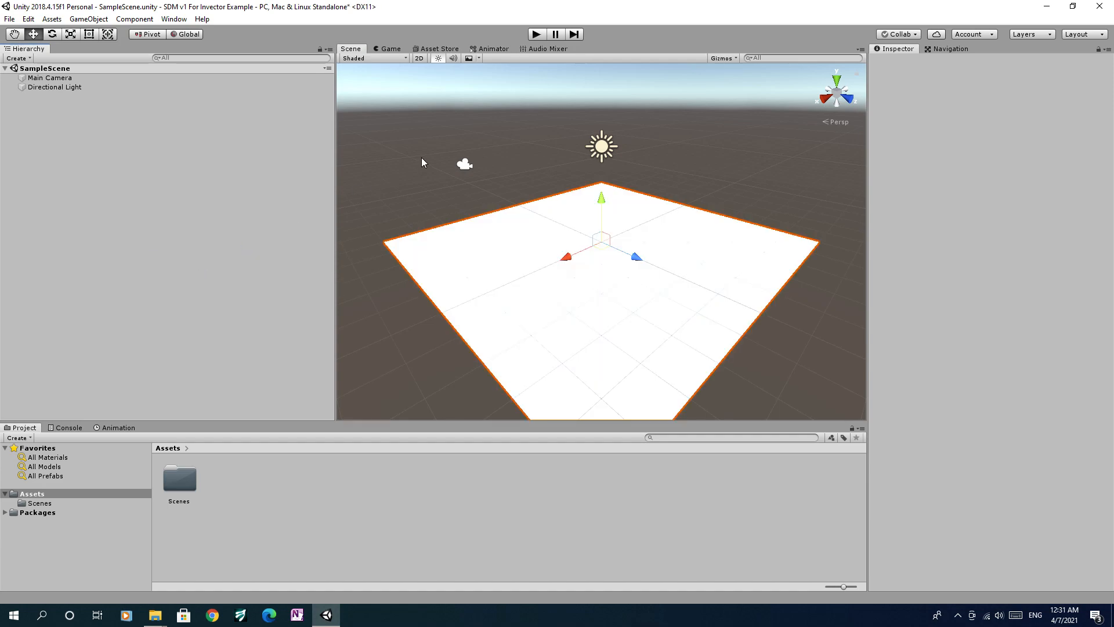
left_click(924, 63)
type("Floor")
Step: Set the Floor plane's scale to 10 on X, Y and Z
left_click(994, 118)
type("10")
key("Tab")
type("10")
key("Tab")
type("10")
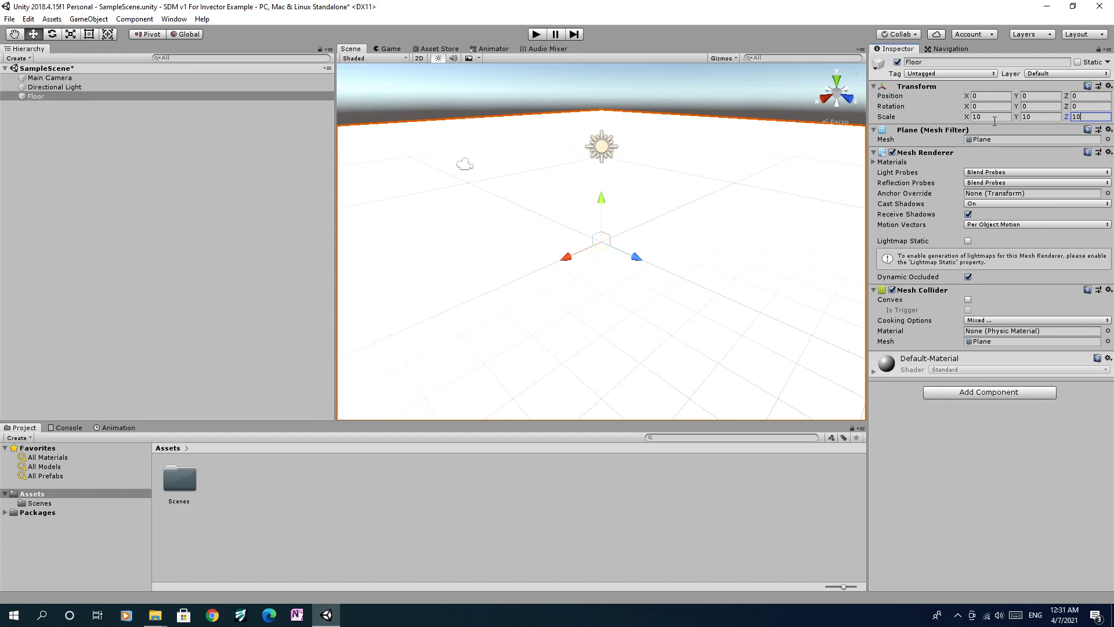
left_click(78, 110)
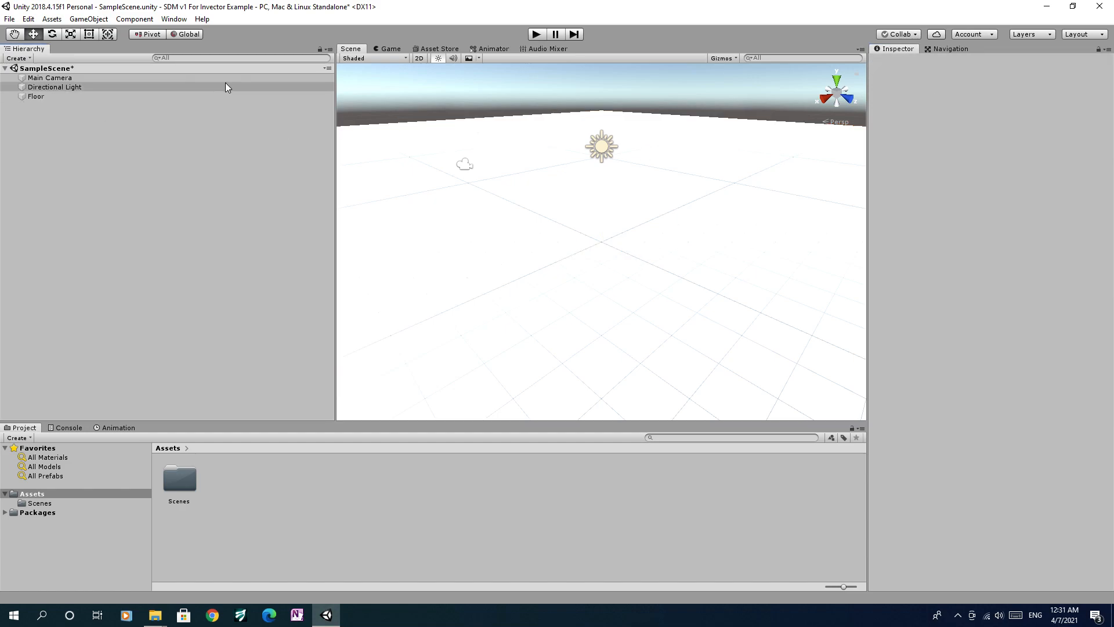
Step: Import all contents of Supercyan's Character Pack: Free Sample from the owned assets in the Asset Store
left_click(440, 49)
left_click(710, 90)
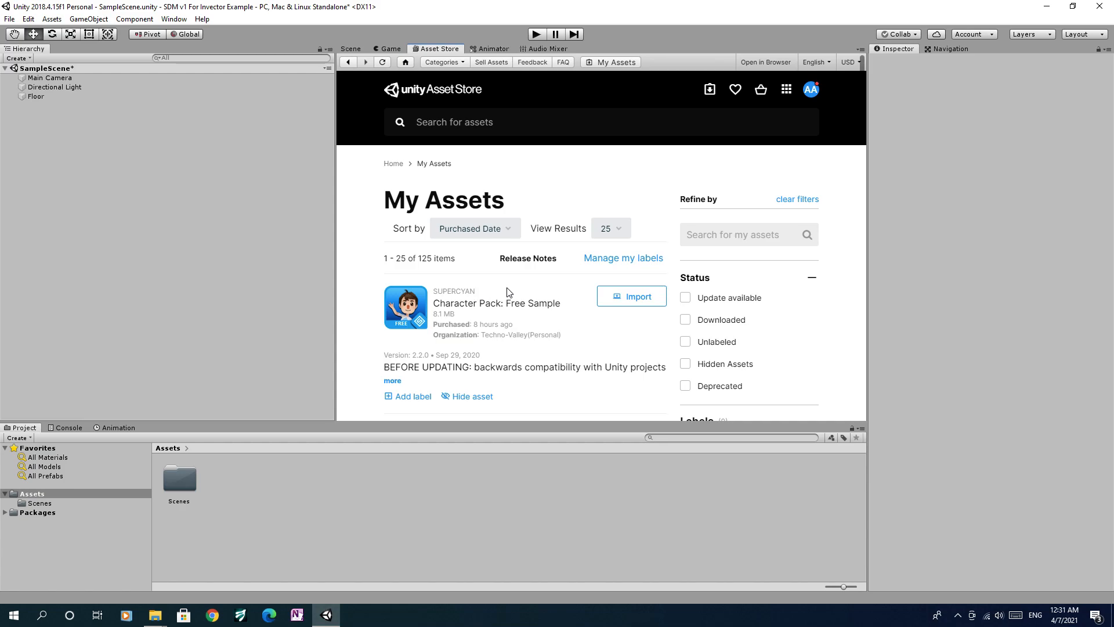
left_click(626, 298)
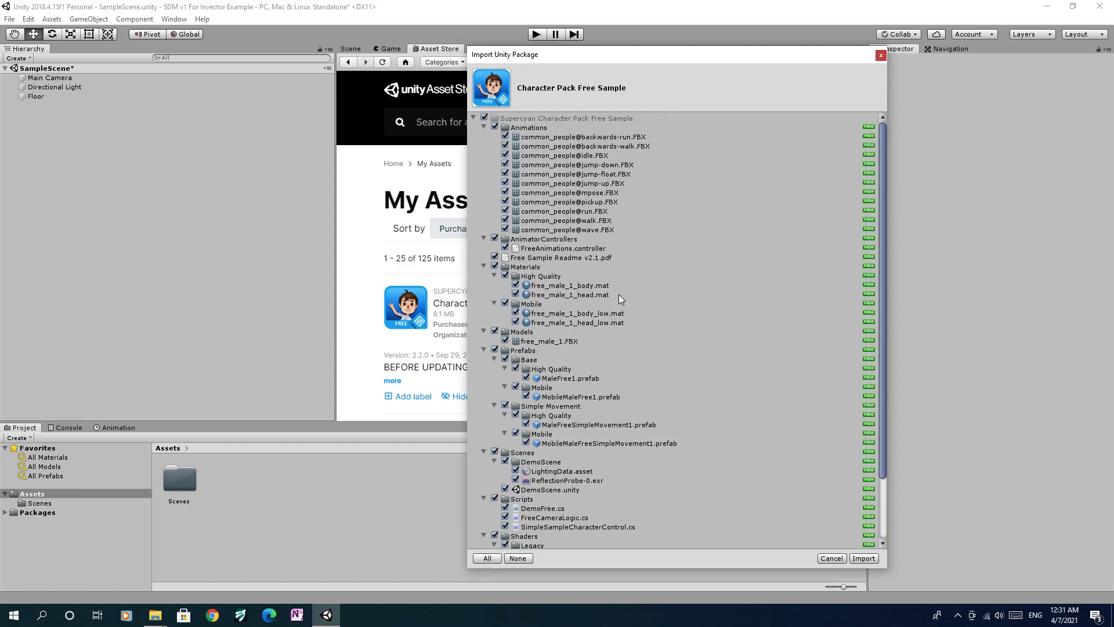
left_click(862, 560)
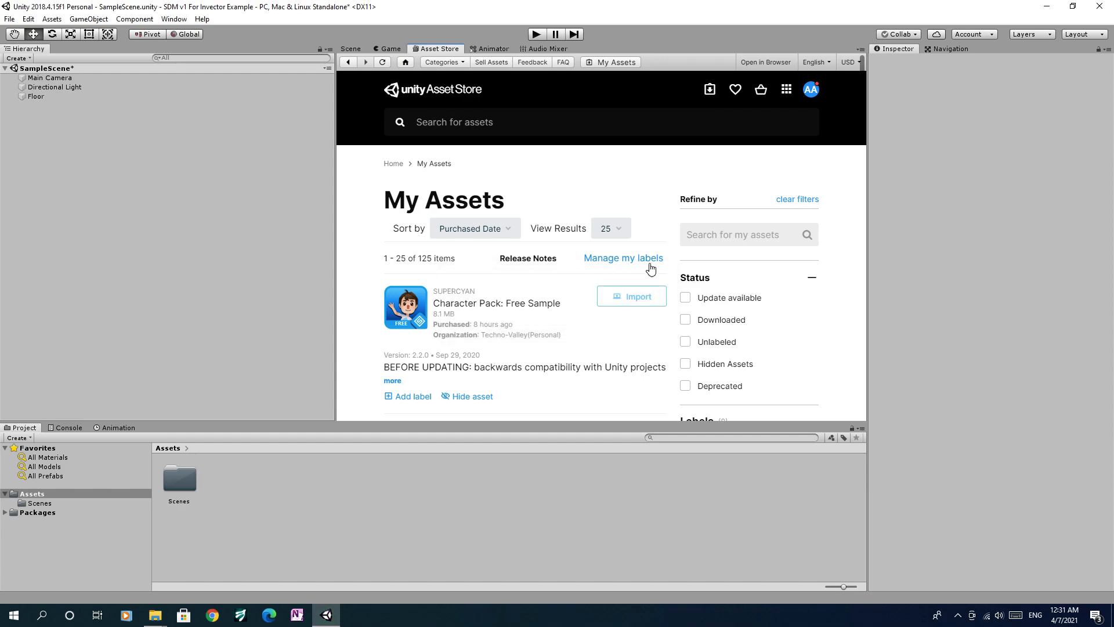
Step: Search the owned assets for invector and import the complete Third Person Controller - Basic Locomotion FREE package
left_click(727, 239)
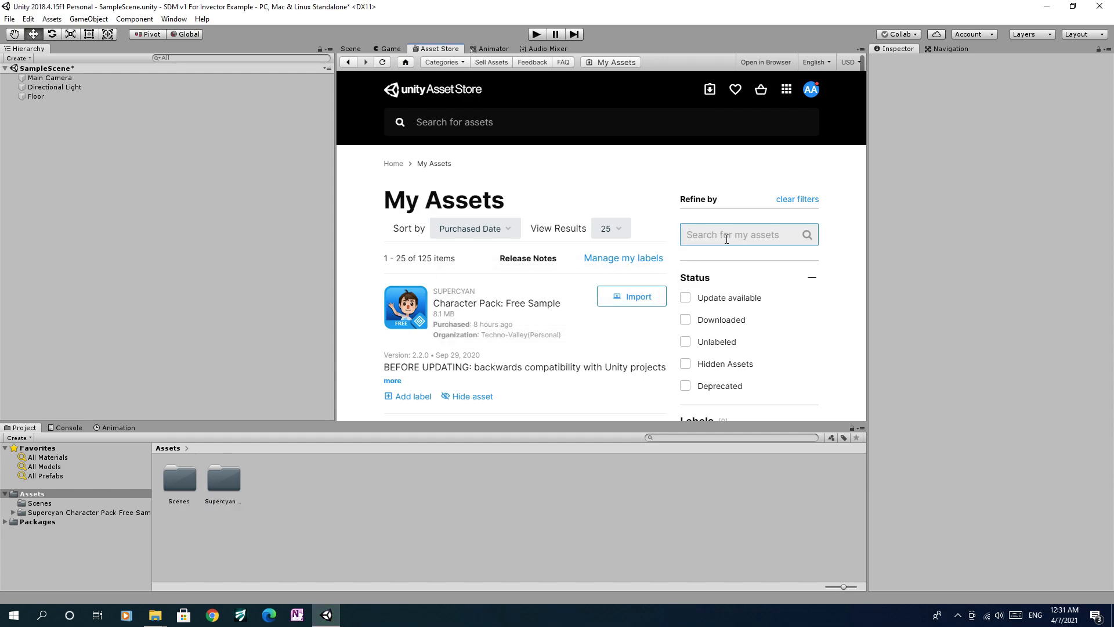
type("invector")
key("Return")
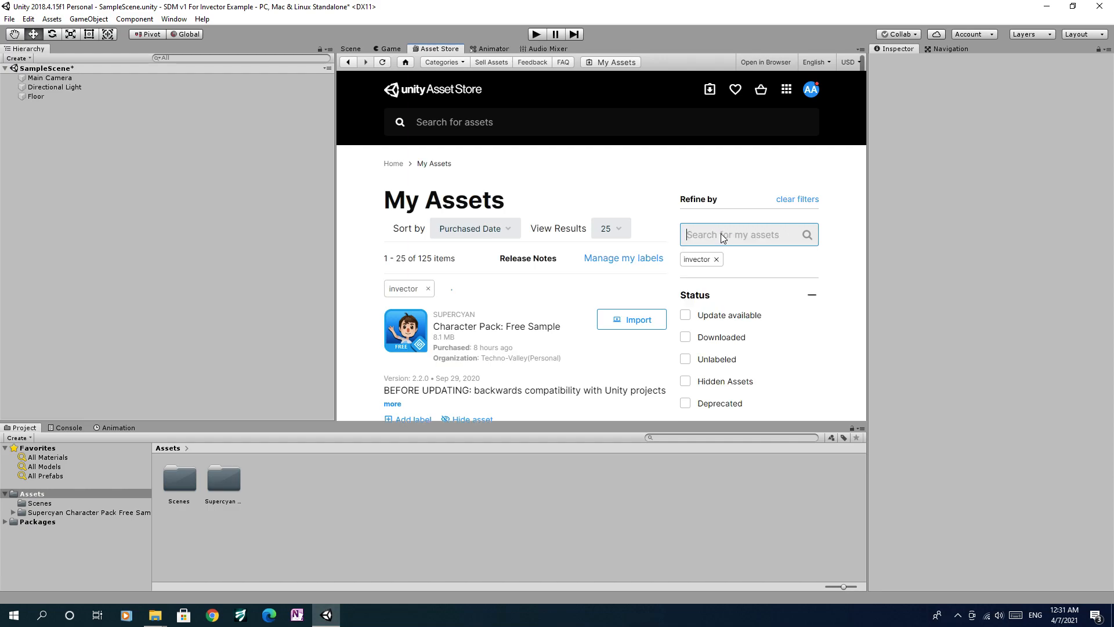
scroll(583, 286, "down", 5)
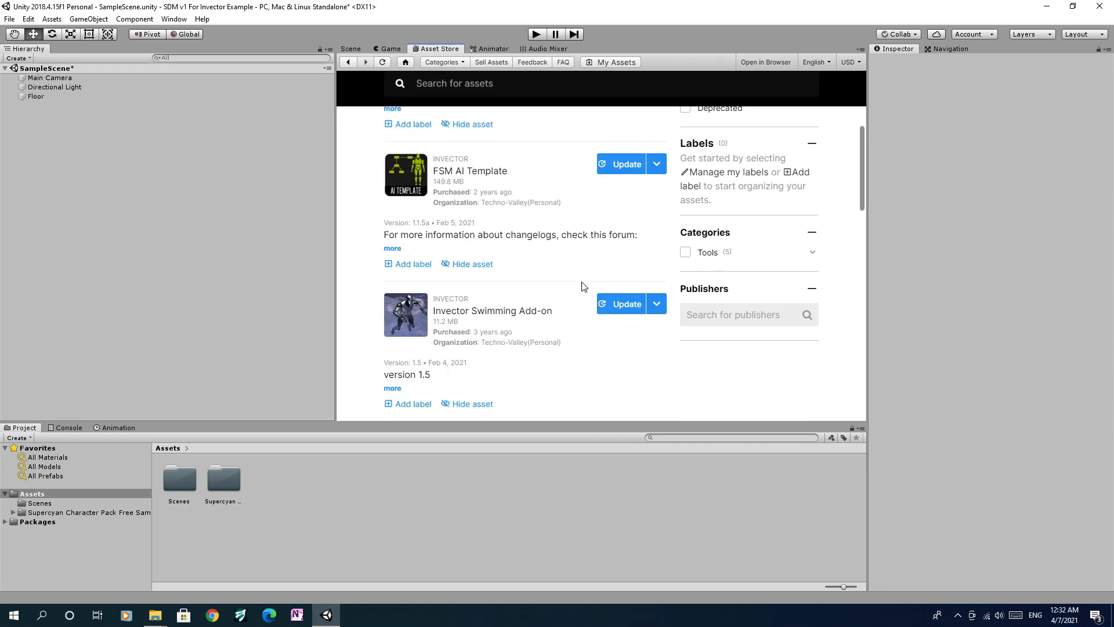
scroll(583, 286, "down", 5)
left_click(628, 284)
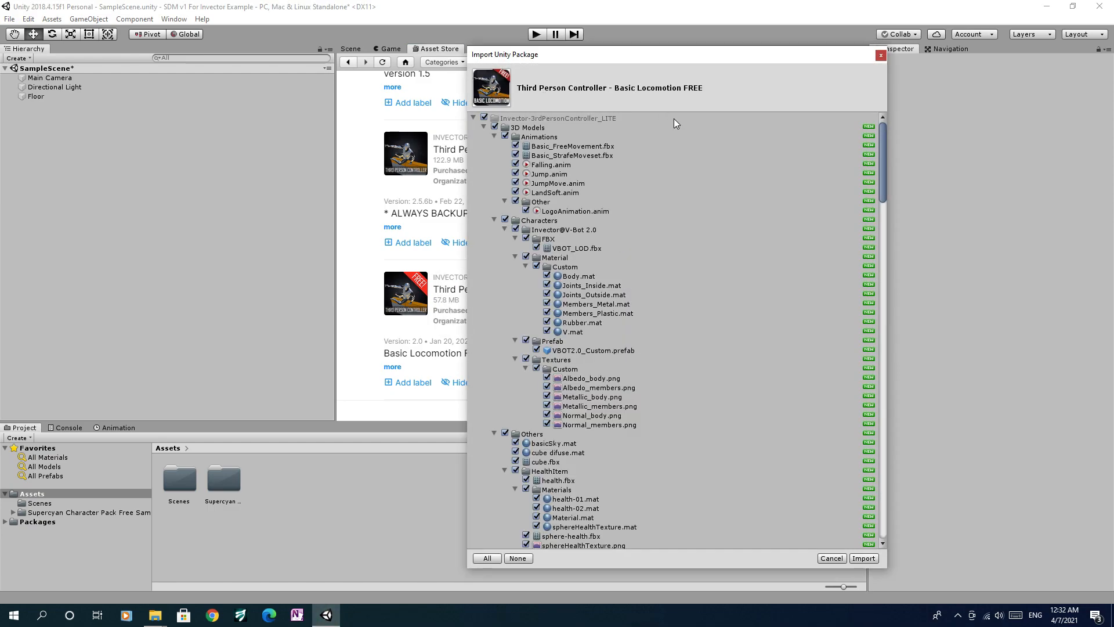
left_click(863, 558)
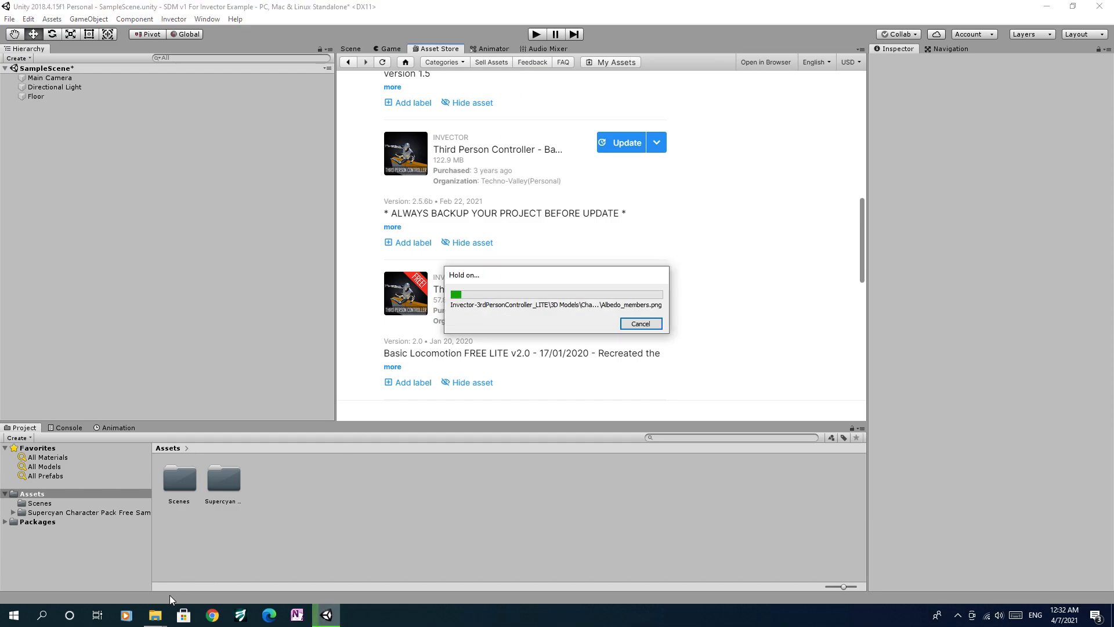
Step: Switch to the SDM Archive folder in File Explorer and try to open SDMv1.unitypackage
mouse_move(155, 616)
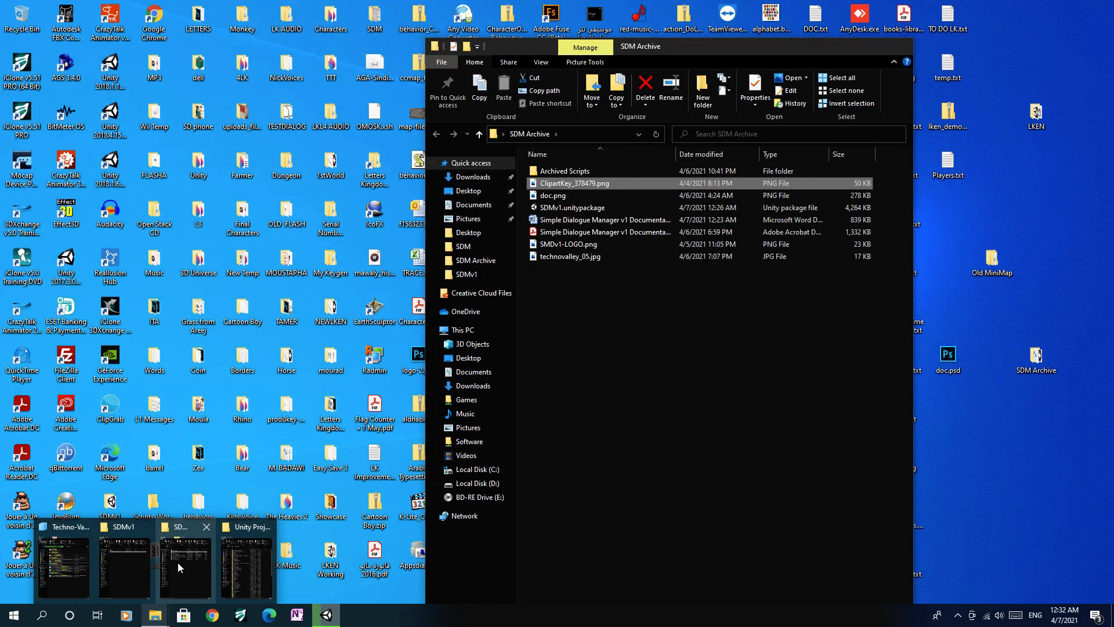
left_click(177, 563)
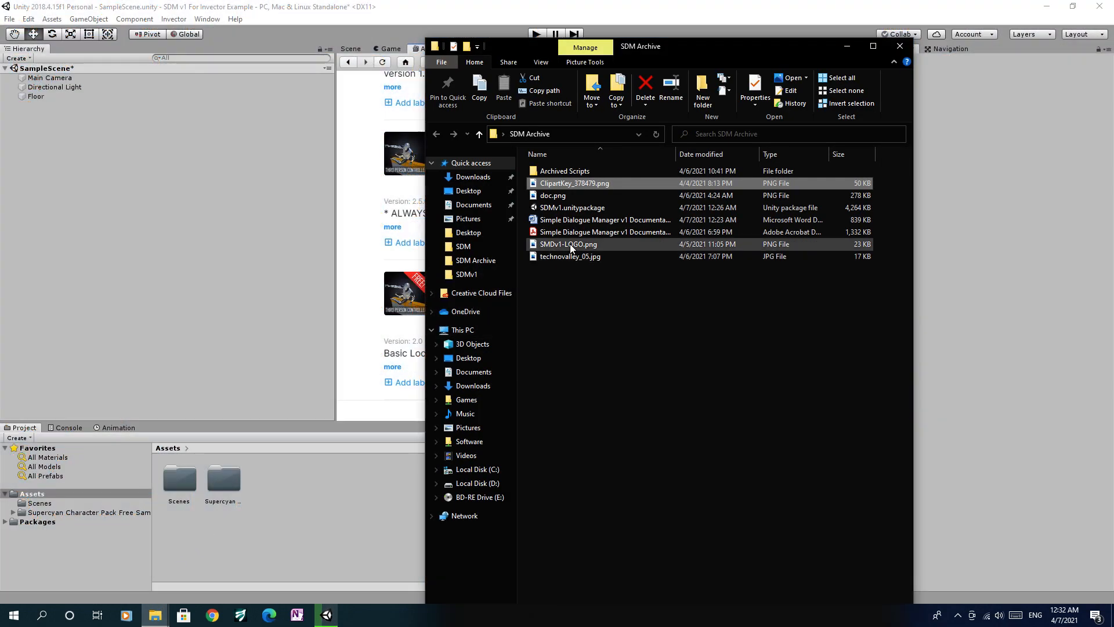
double_click(574, 208)
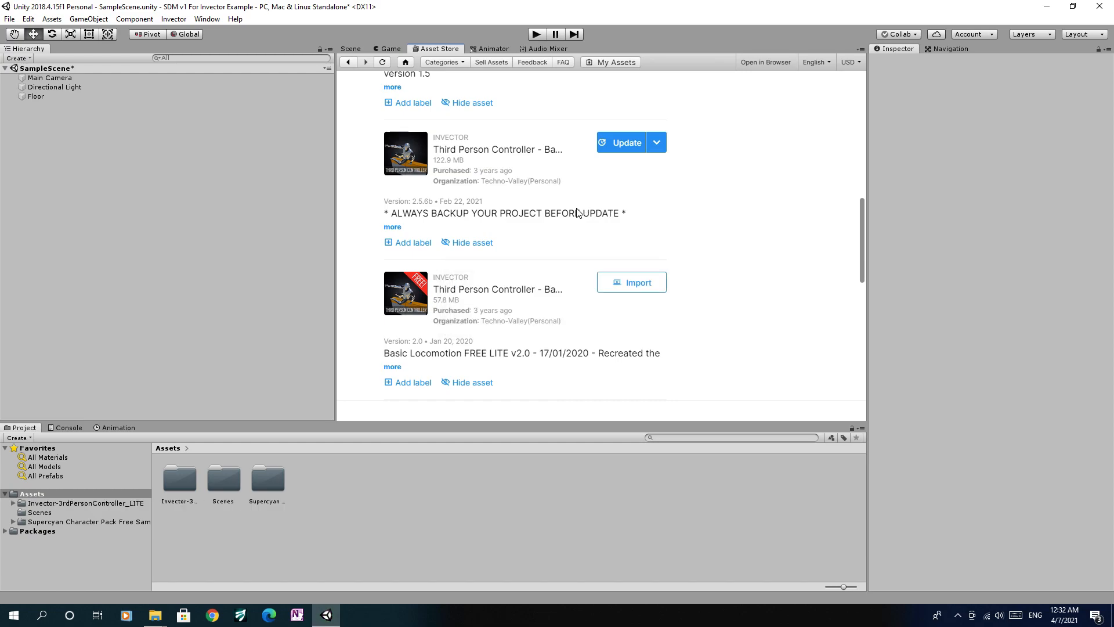
Step: Import all contents of SDMv1.unitypackage from the SDM Archive folder in File Explorer into the Unity project
left_click(155, 615)
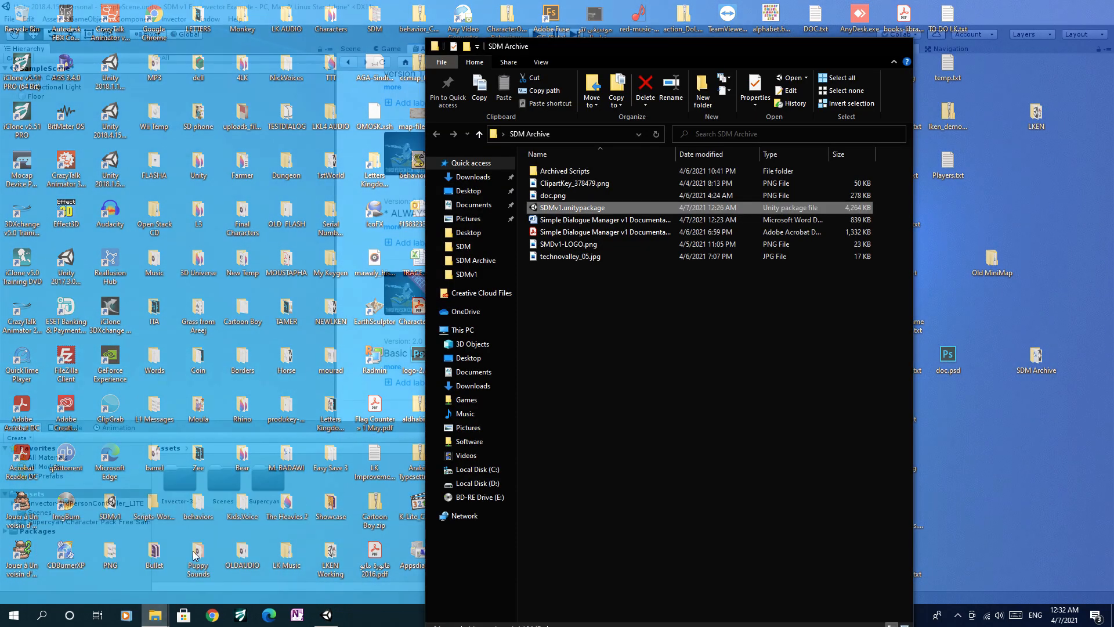
left_click(192, 552)
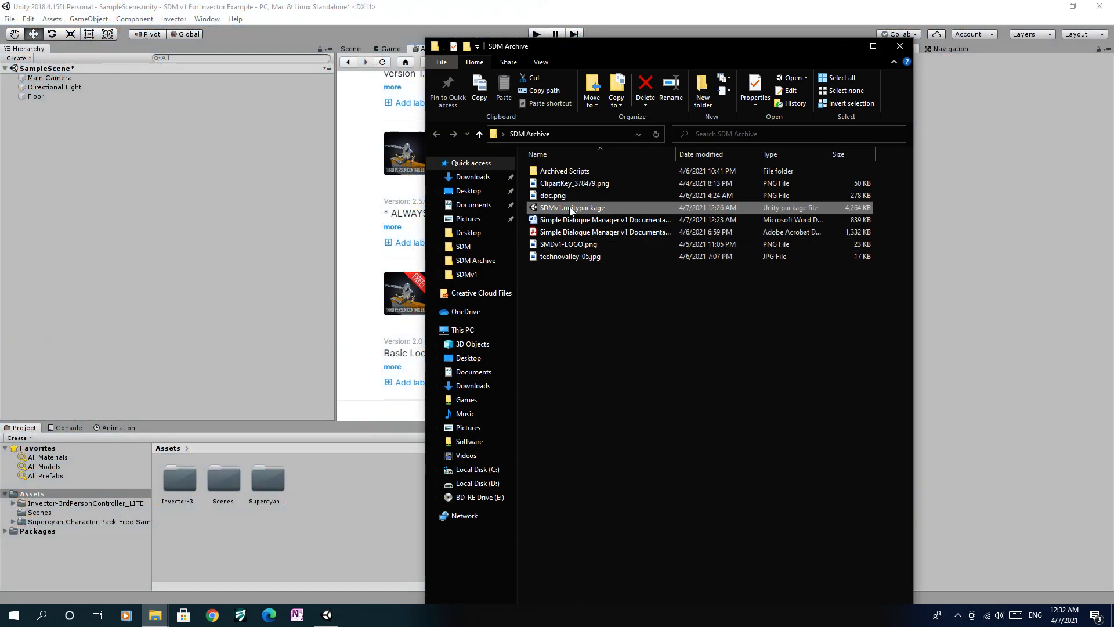
double_click(569, 207)
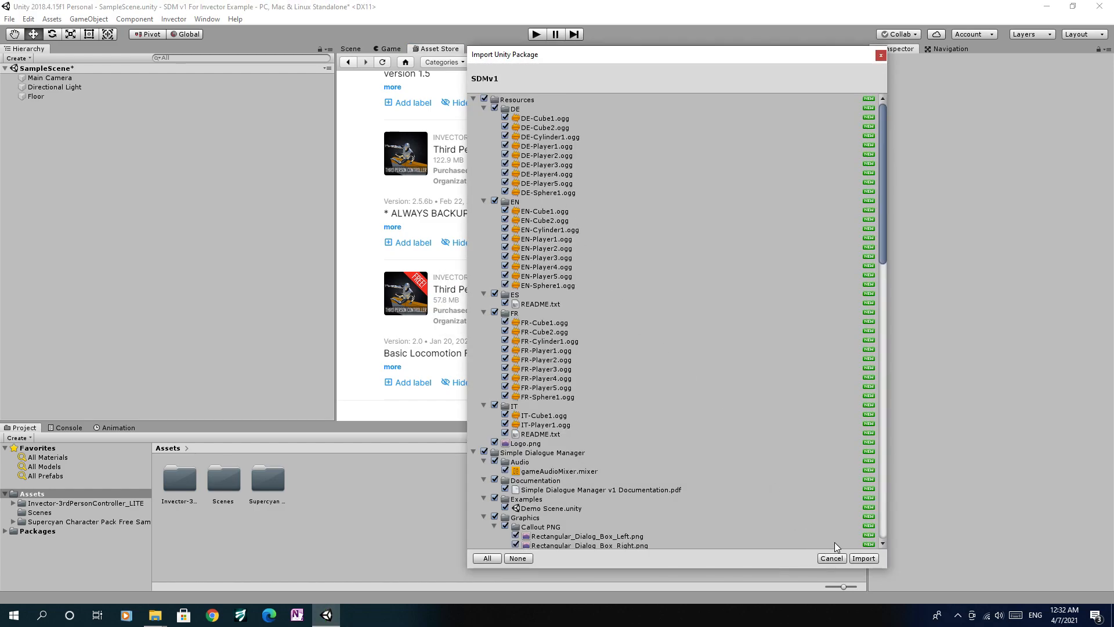
left_click(863, 558)
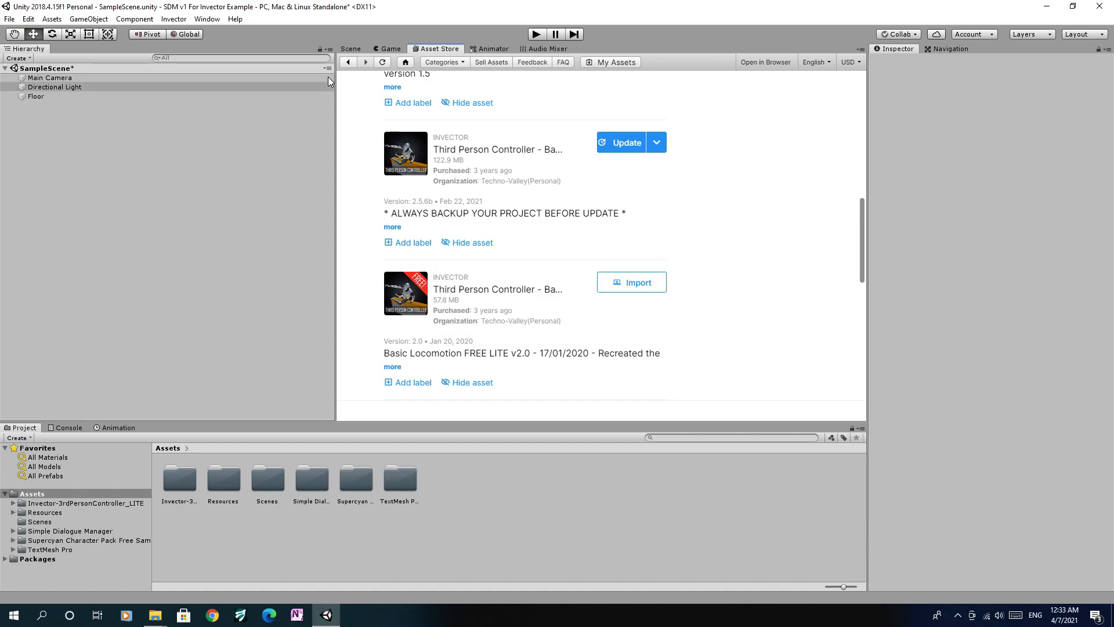
Step: Return to the Scene view and create a material named GreyFloor in the Assets/Scenes folder
left_click(355, 50)
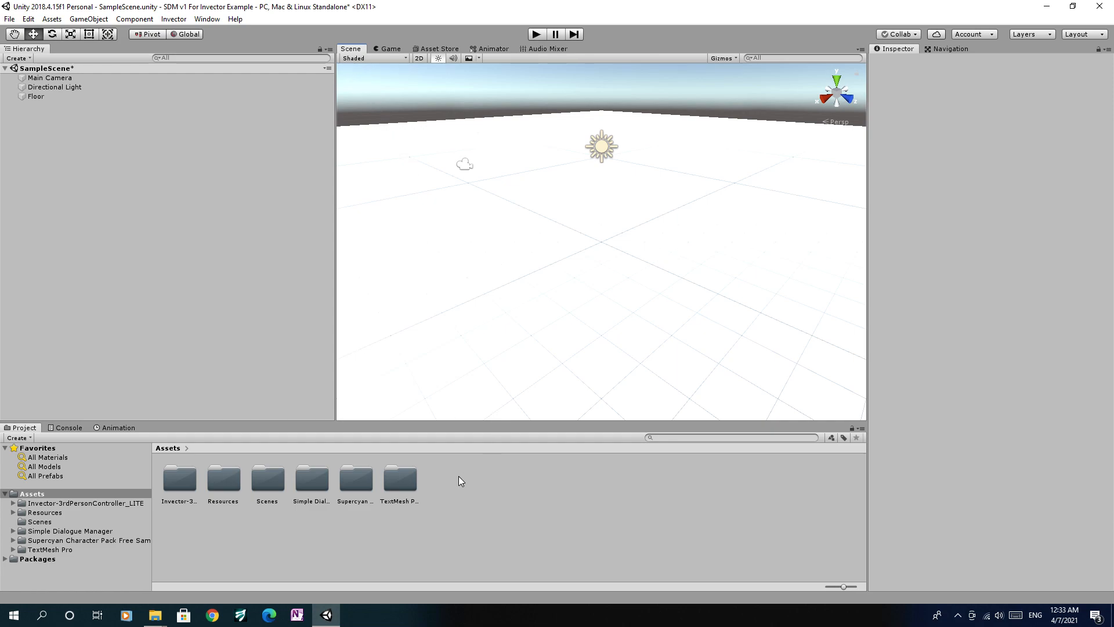
double_click(269, 476)
right_click(234, 472)
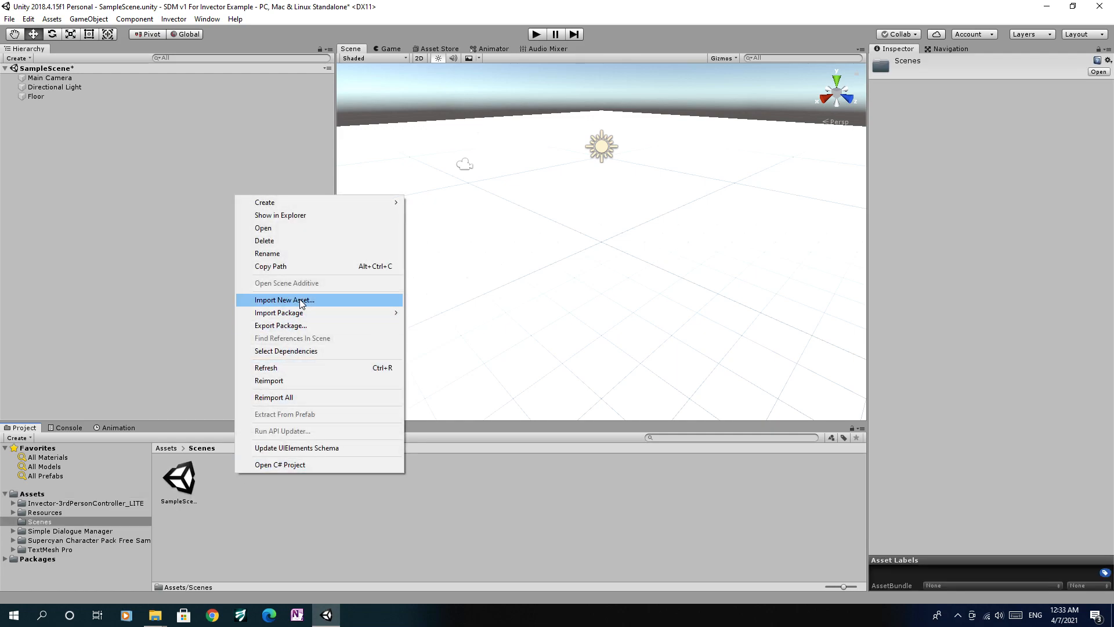
mouse_move(325, 202)
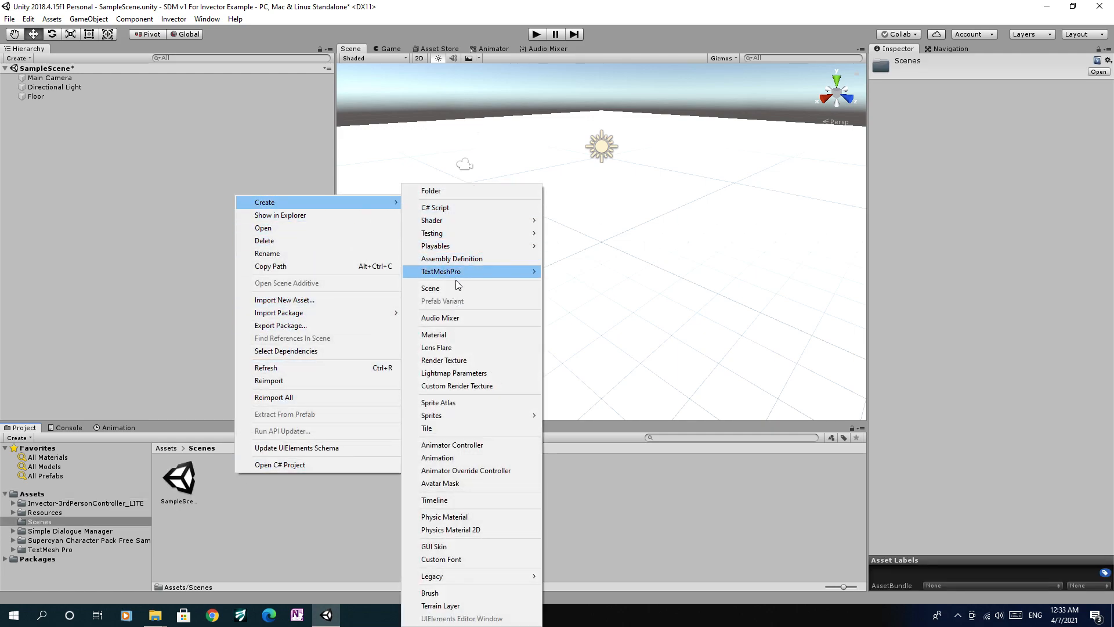
left_click(466, 330)
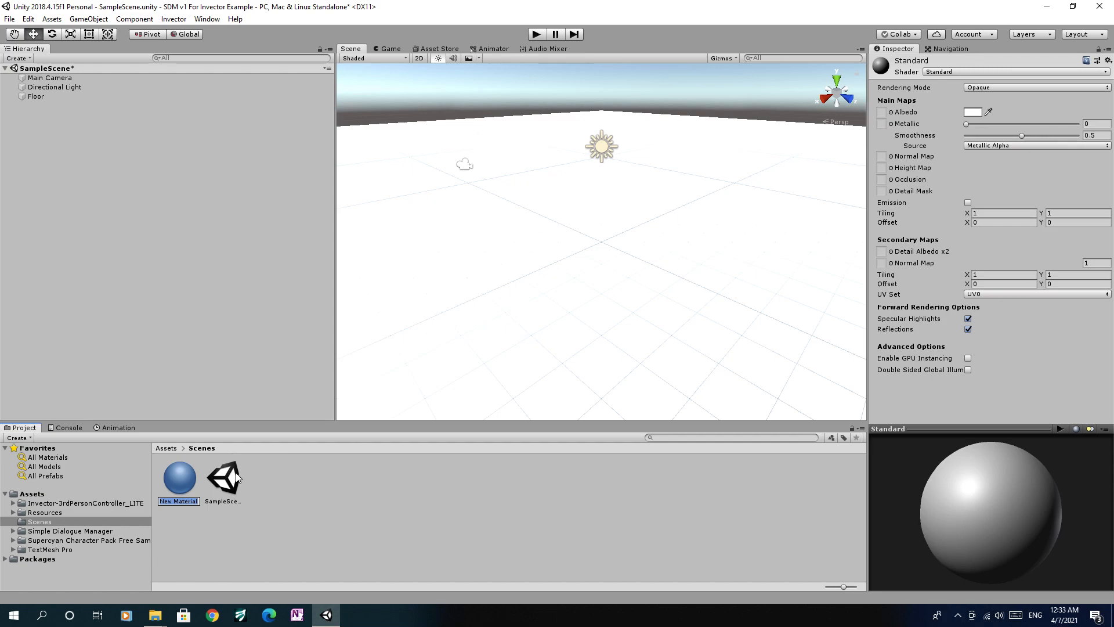
type("GreyFloor")
key("Return")
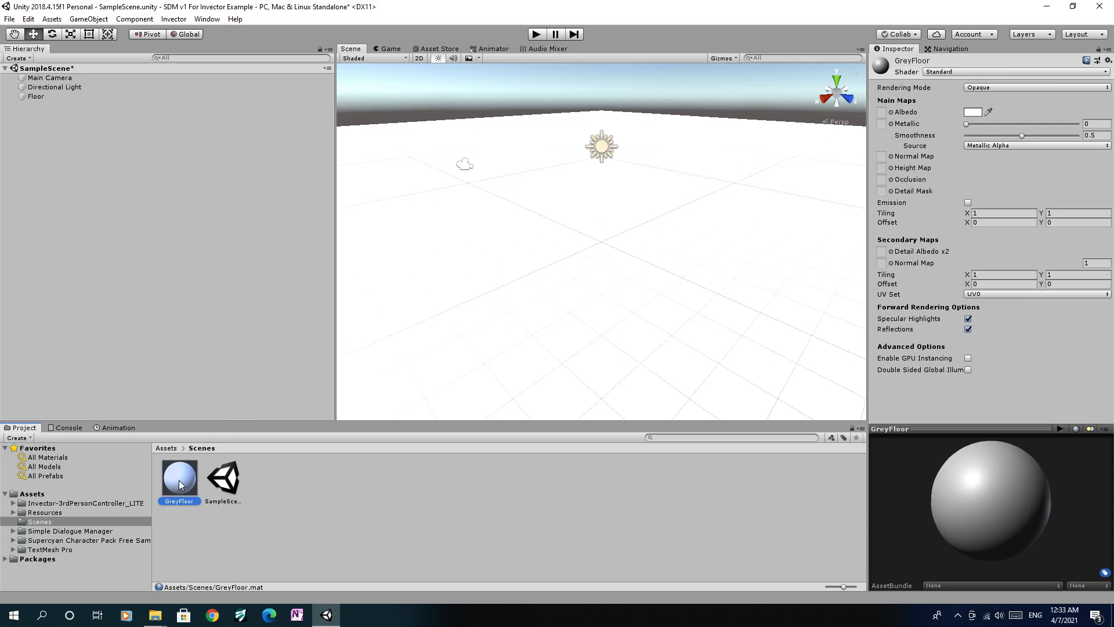
Step: Set GreyFloor's albedo colour to RGB 128, 128, 128 and apply the material to the floor plane
left_click(970, 112)
left_click(128, 200)
type("128")
key("Tab")
type("128")
key("Tab")
type("128")
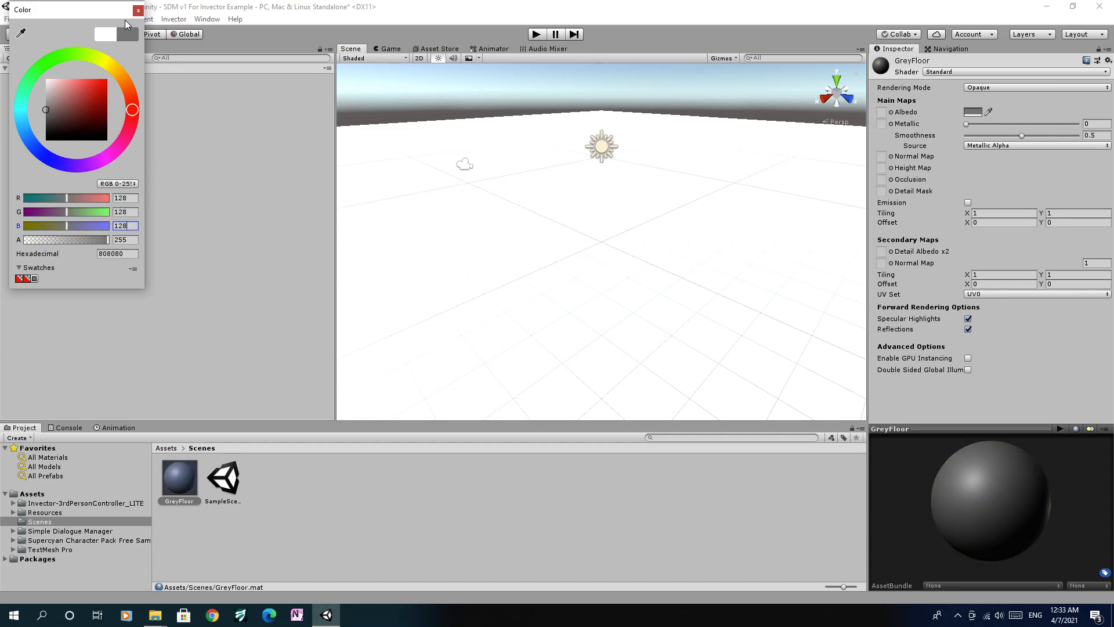
left_click(137, 11)
left_click_drag(181, 478, 509, 295)
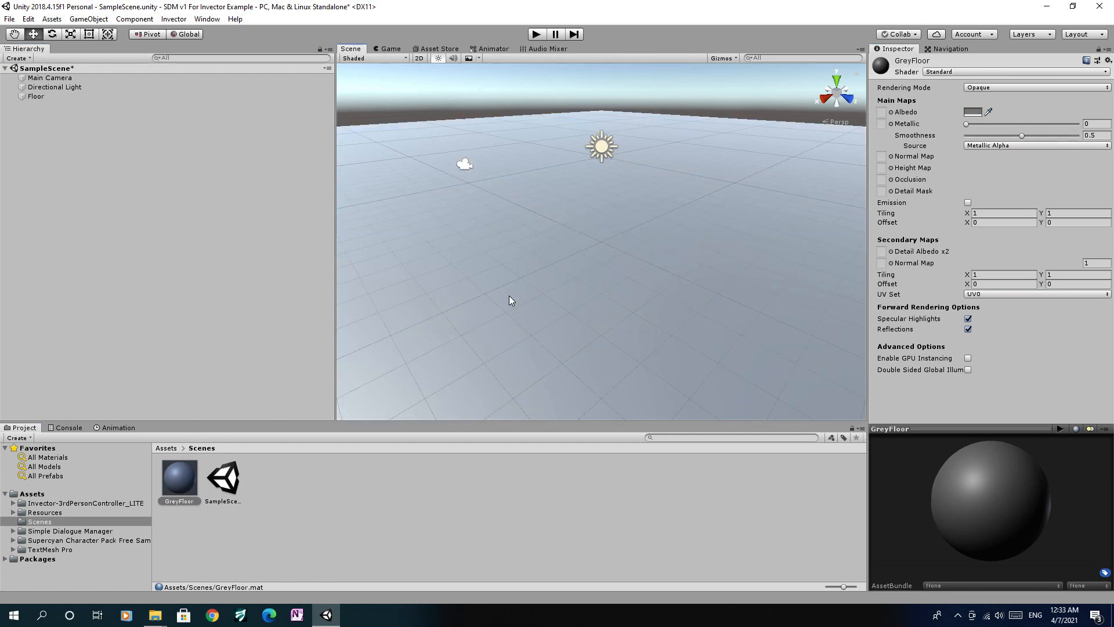
Step: Create an Invector Basic Locomotion controller using the MaleFree1 prefab from the Supercyan pack's Prefabs/Base/High Quality folder as the FBX model
left_click(168, 450)
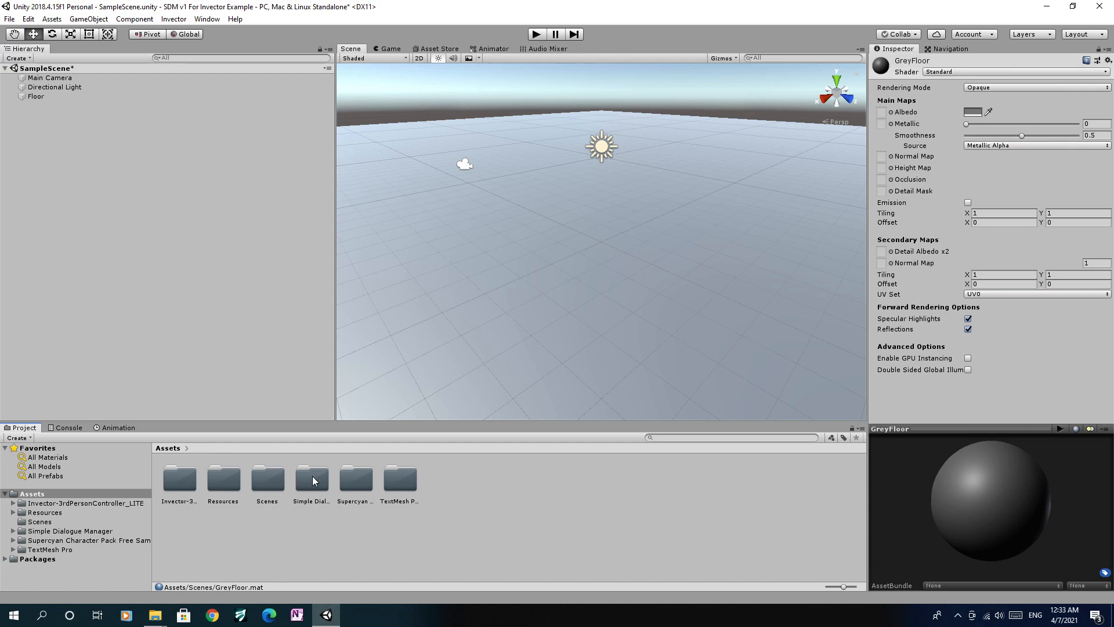
double_click(346, 473)
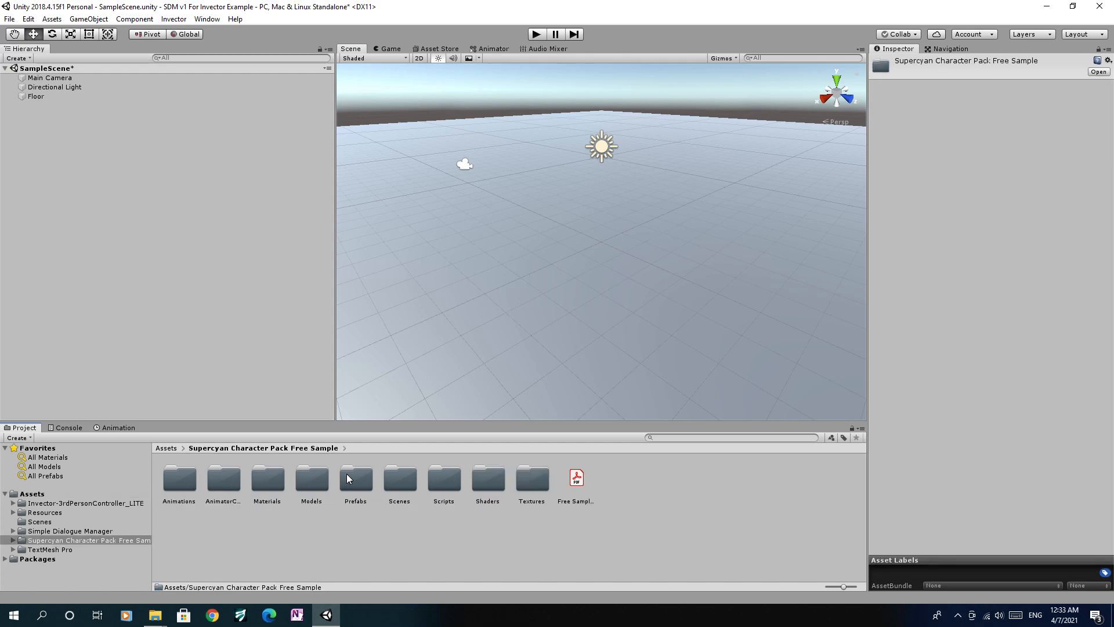
double_click(358, 471)
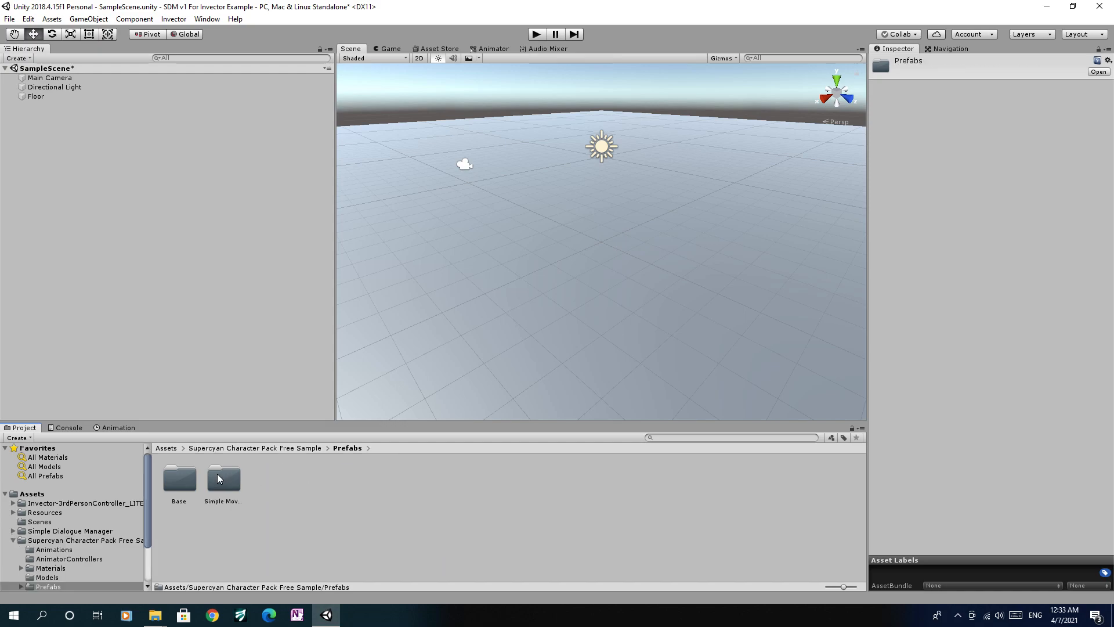
double_click(180, 477)
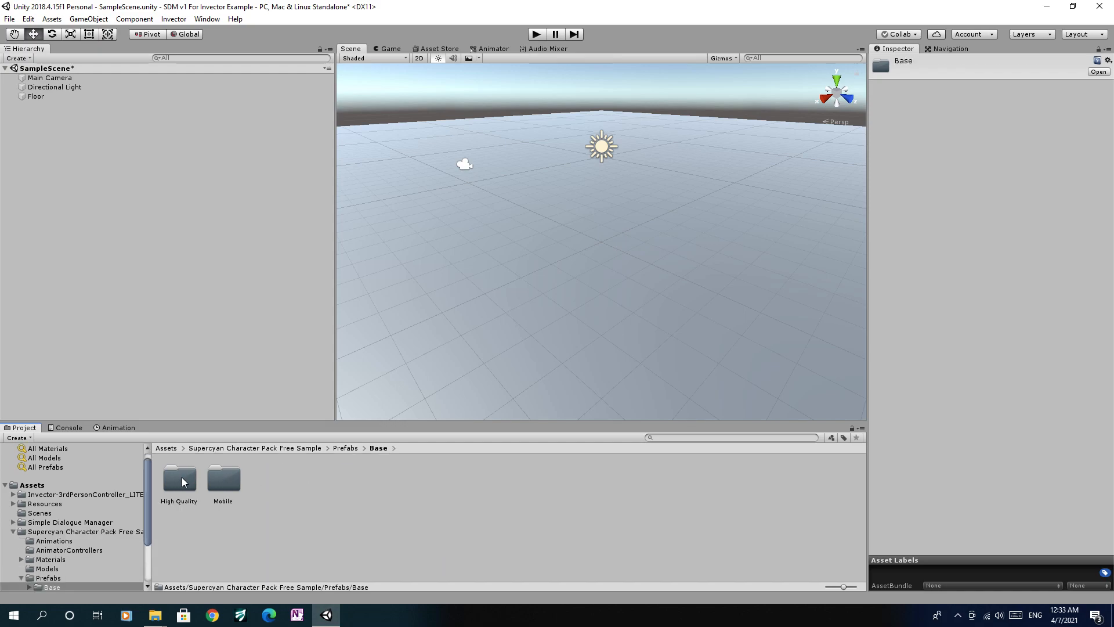
double_click(182, 477)
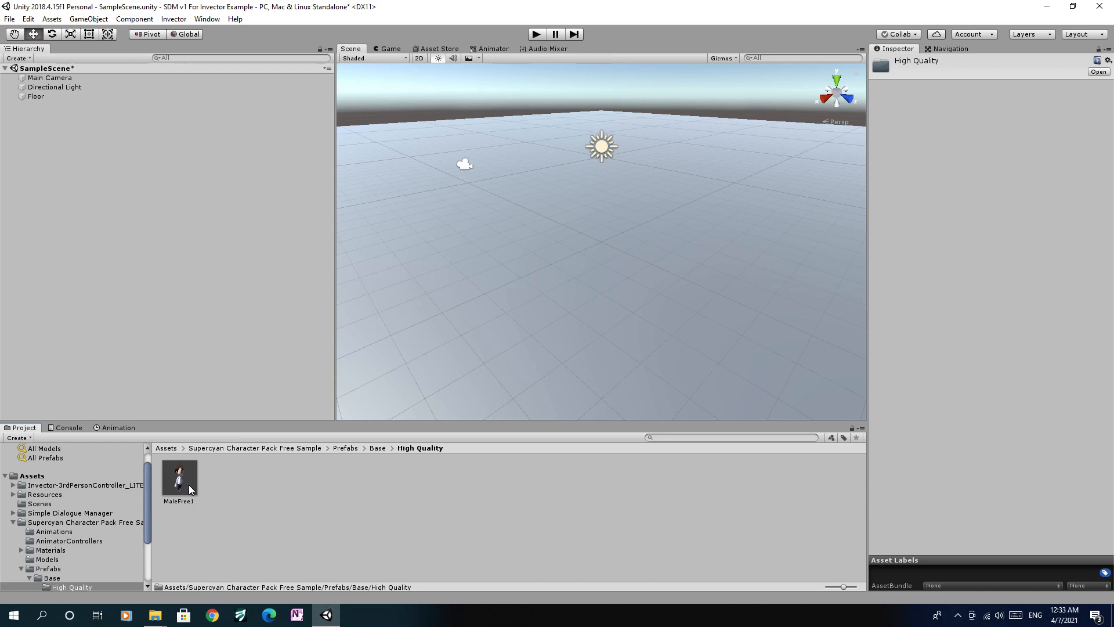
left_click(169, 20)
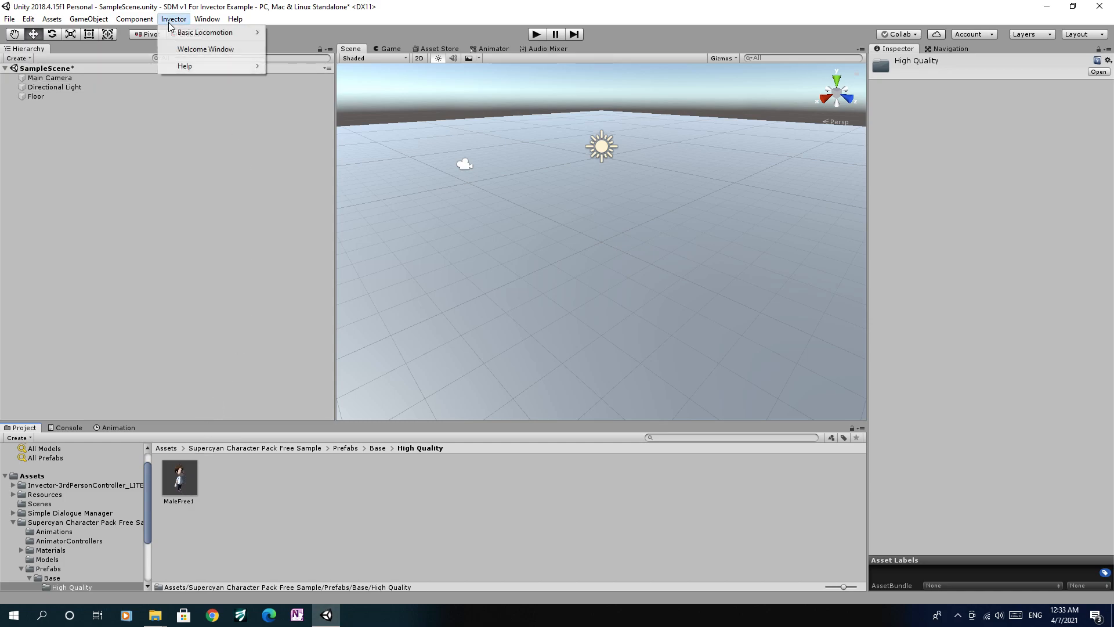
mouse_move(203, 33)
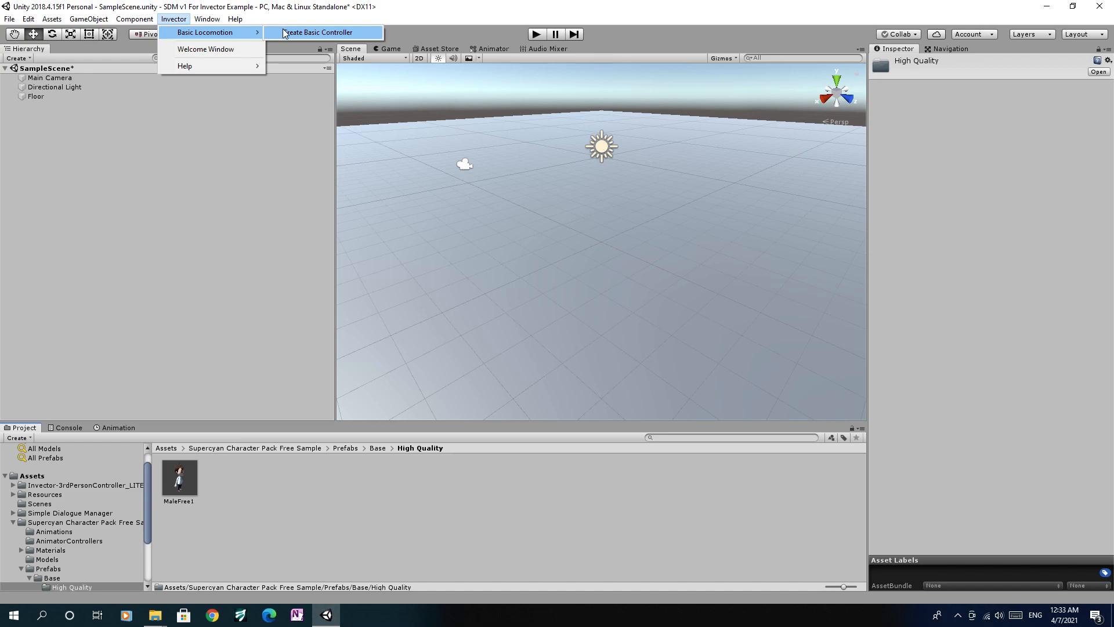
left_click(285, 33)
left_click_drag(188, 476, 650, 141)
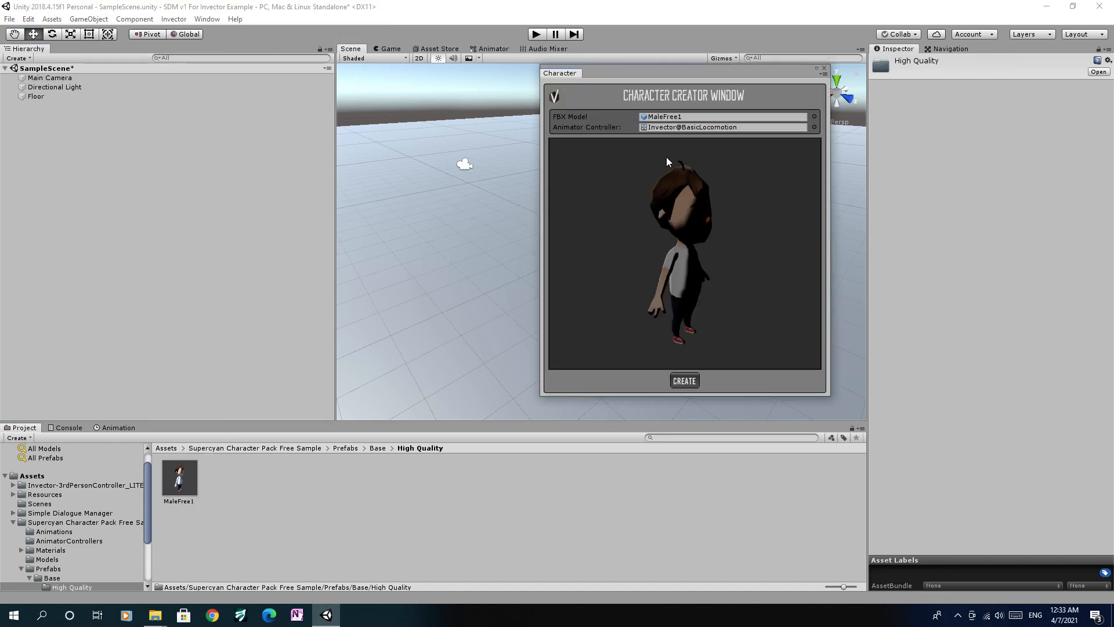
left_click(685, 382)
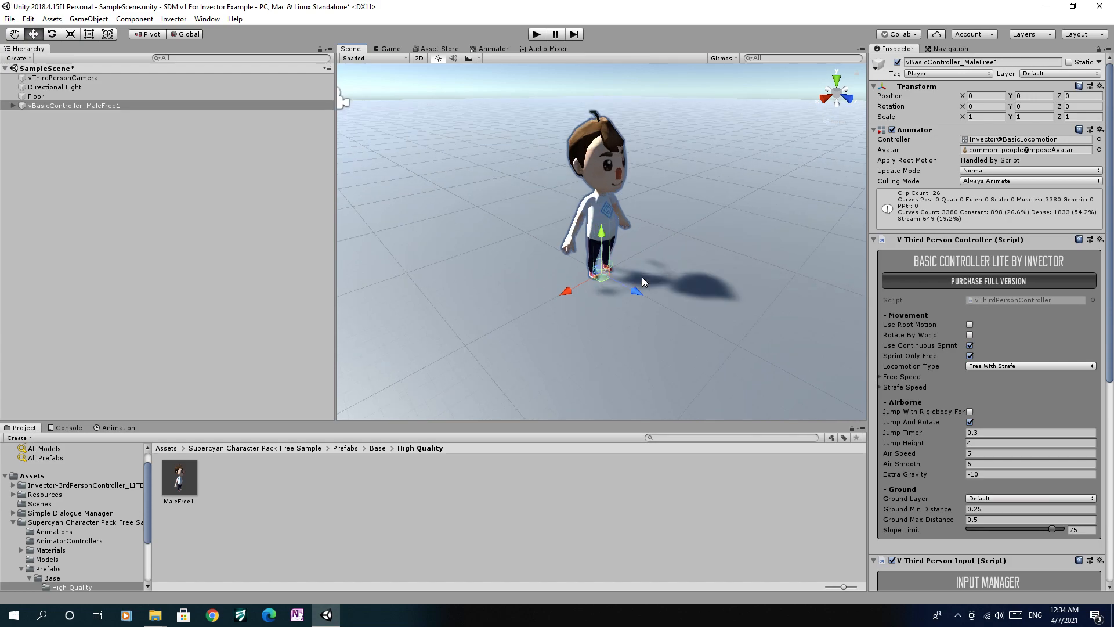
Step: Play-test the scene by moving the MaleFree1 character in all directions, and stop play mode
left_click(537, 34)
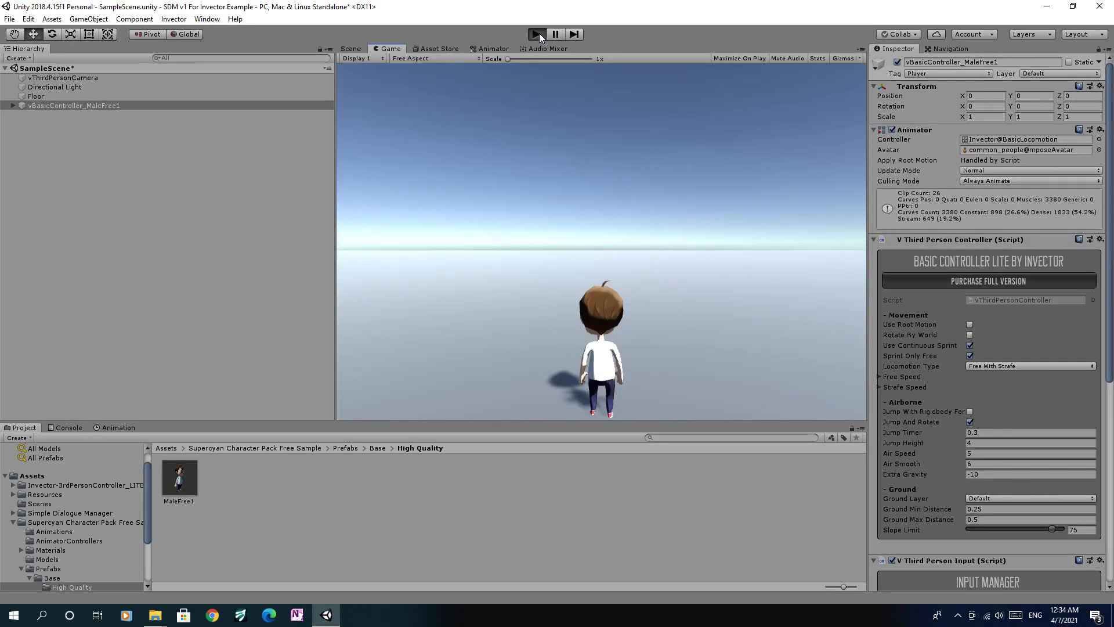
key("w")
key("a")
key("s")
key("d")
key("w")
key("s")
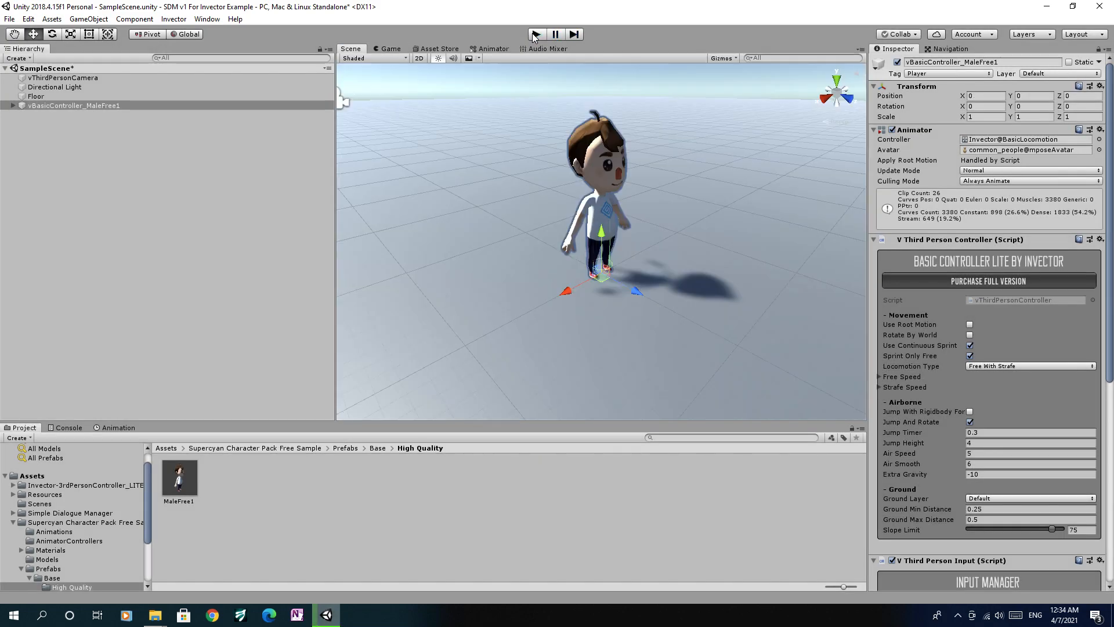
left_click(536, 33)
Step: Add a cube to the scene and place it away from the character at about X -7.09, Y 0.57, Z 0
scroll(531, 137, "down", 5)
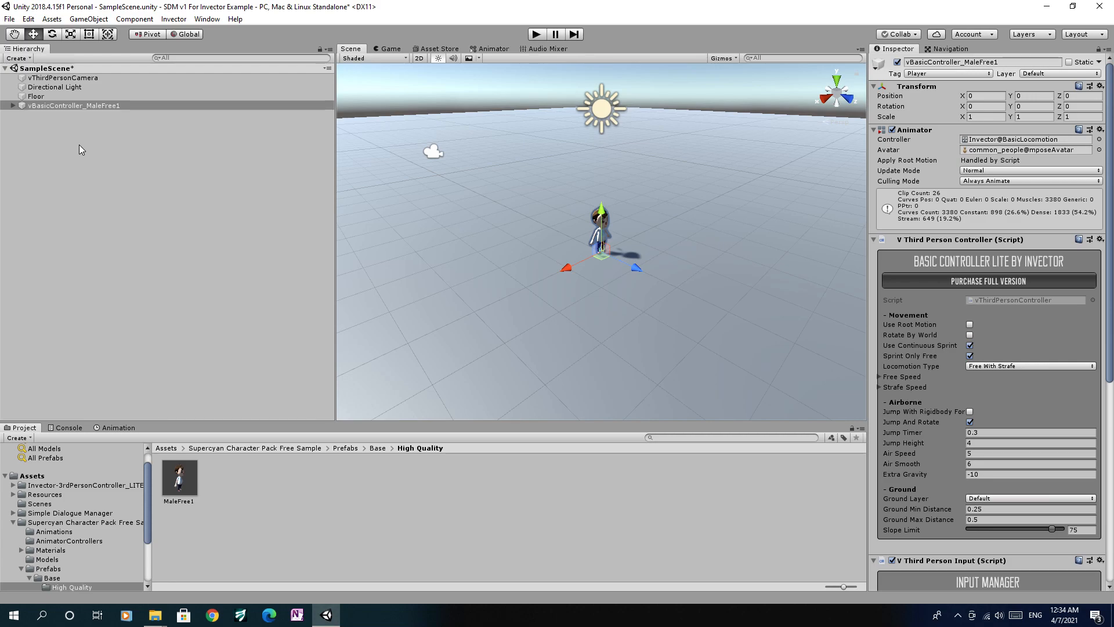
right_click(54, 125)
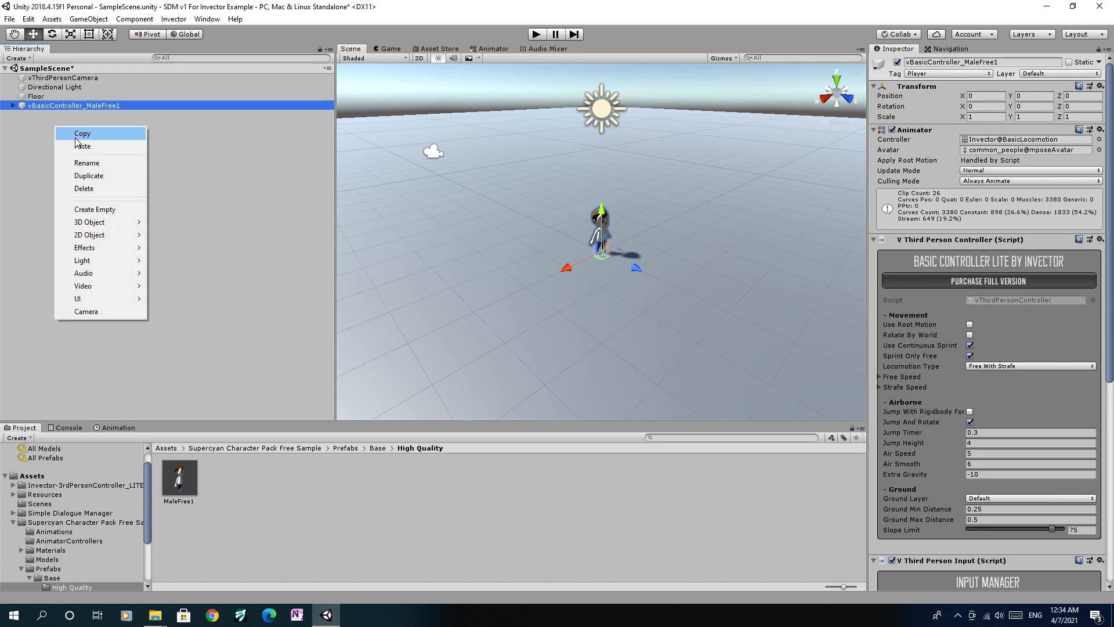
mouse_move(132, 222)
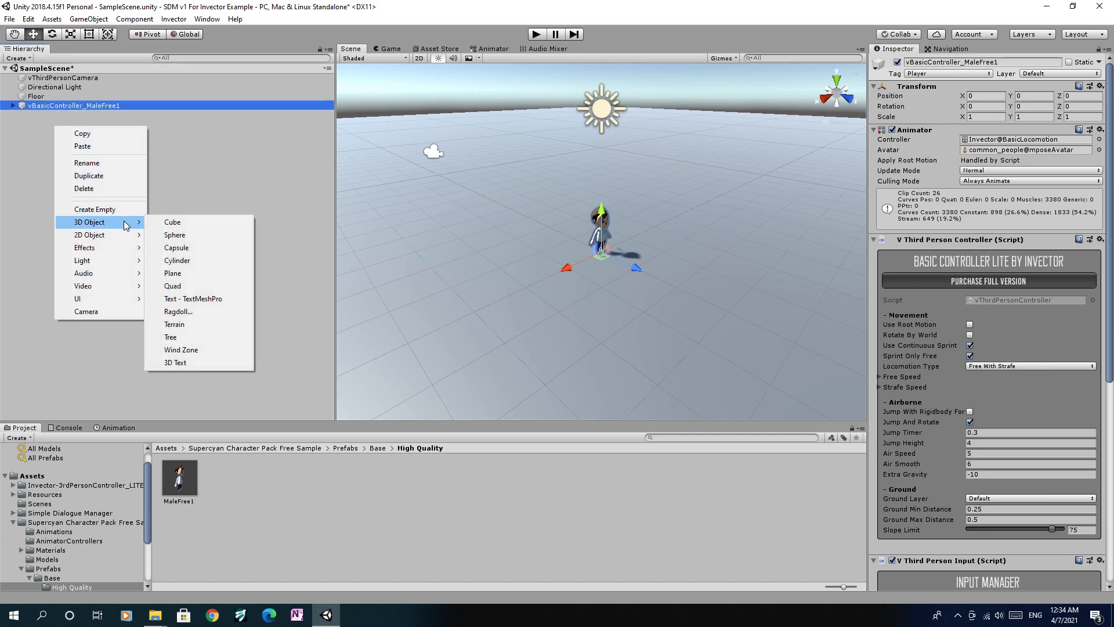
left_click(168, 223)
left_click_drag(583, 251, 688, 204)
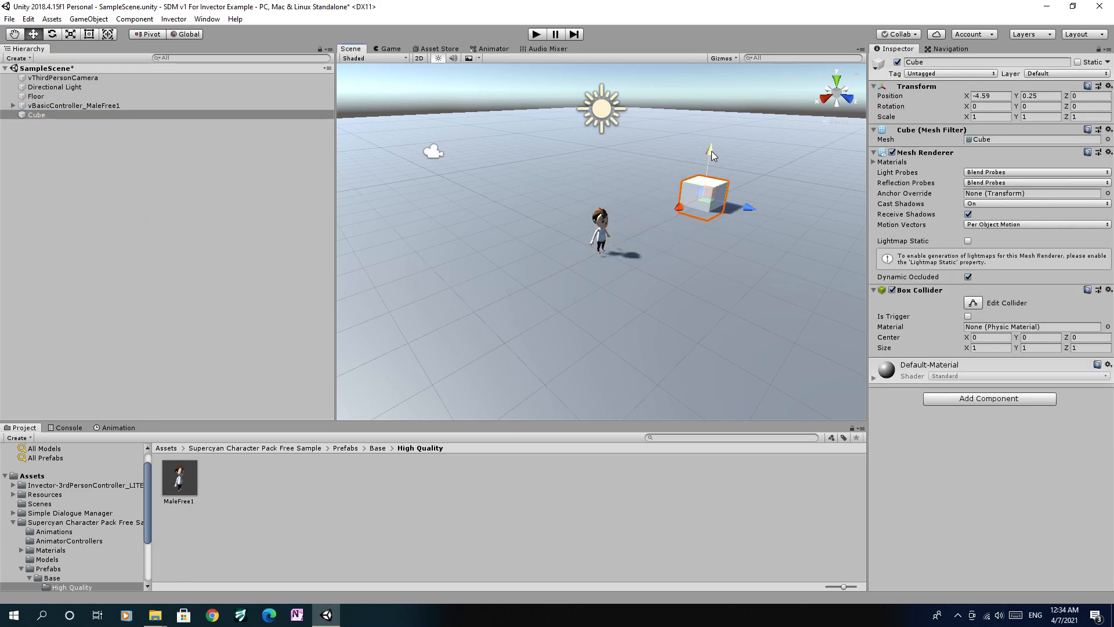
left_click_drag(711, 151, 713, 142)
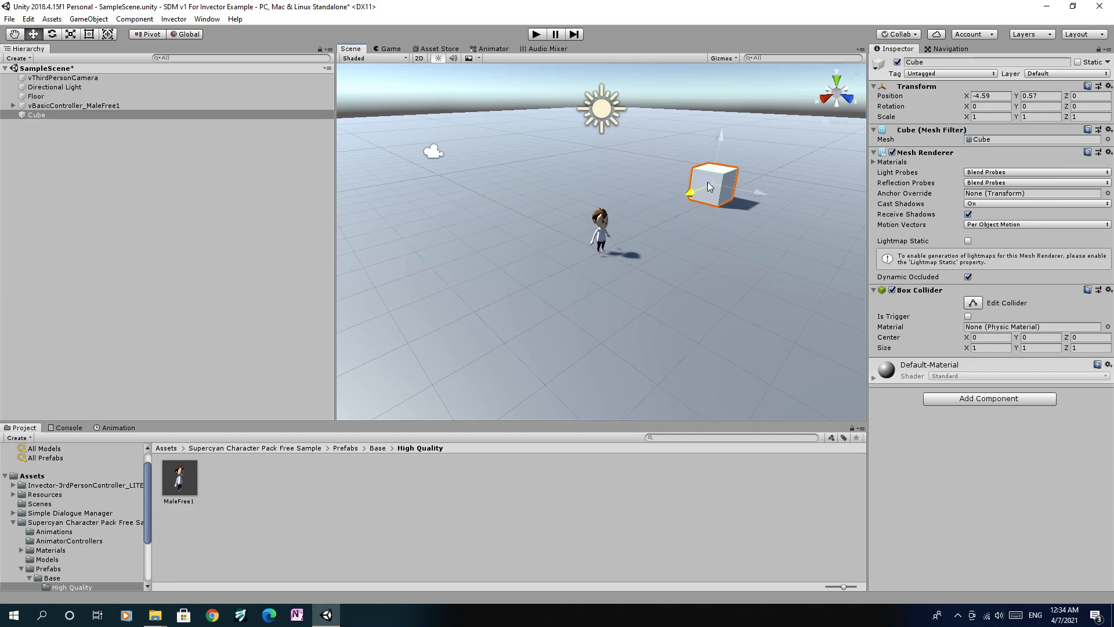
left_click_drag(705, 184, 725, 173)
Step: Add a sphere to the scene and place it above the floor at about X 0, Y 0.38, Z 4.17
right_click(51, 138)
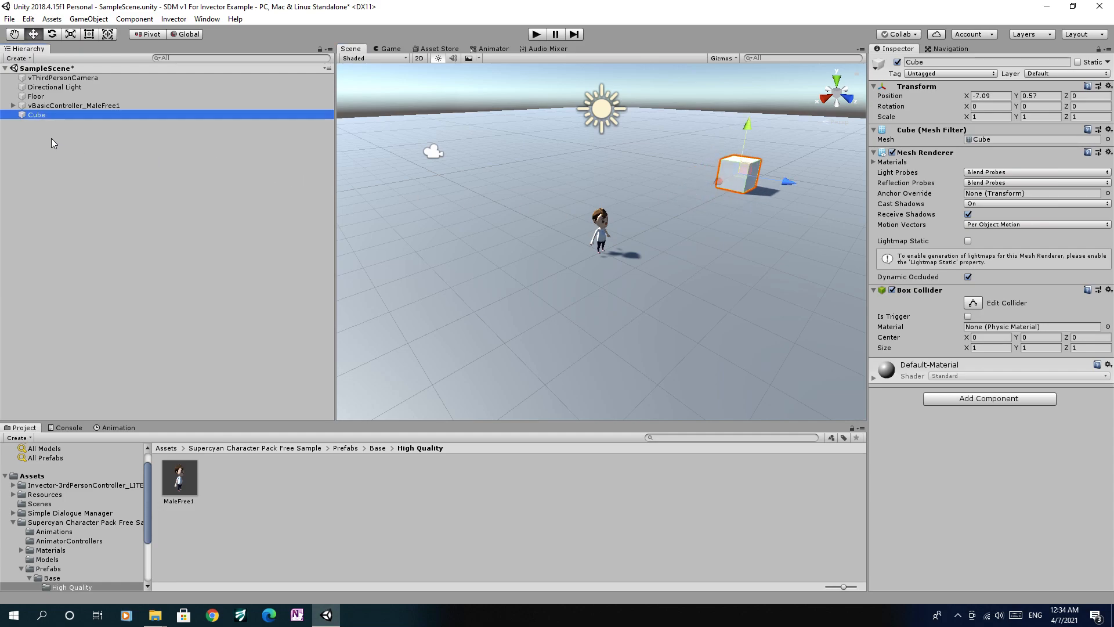
mouse_move(98, 239)
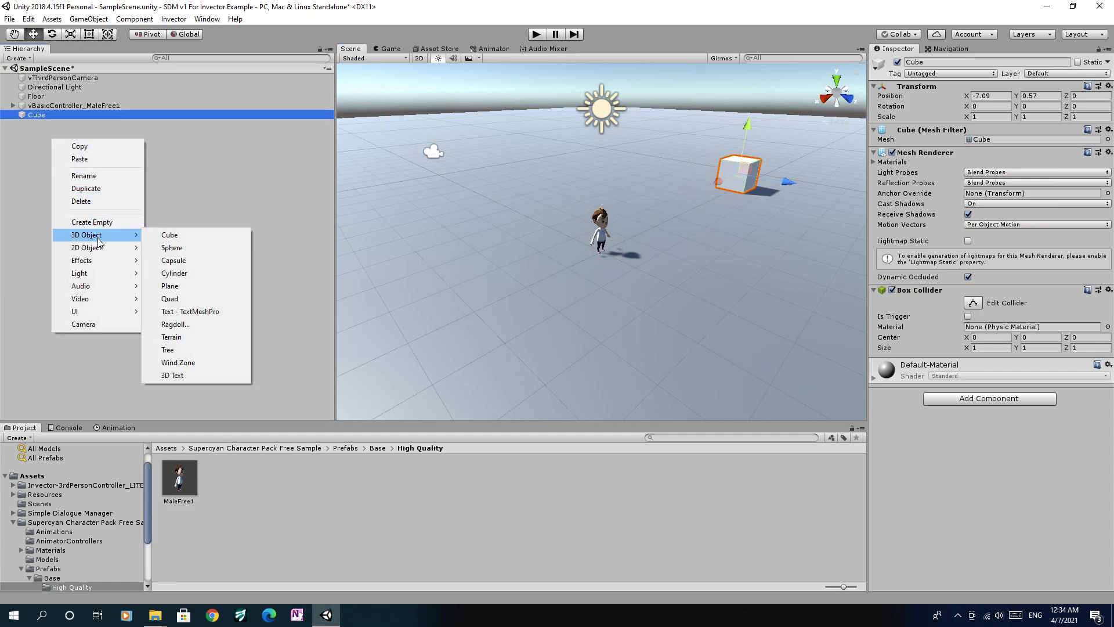
left_click(187, 250)
left_click_drag(628, 247, 748, 316)
scroll(746, 314, "down", 1)
scroll(752, 298, "down", 5)
left_click_drag(702, 249, 702, 244)
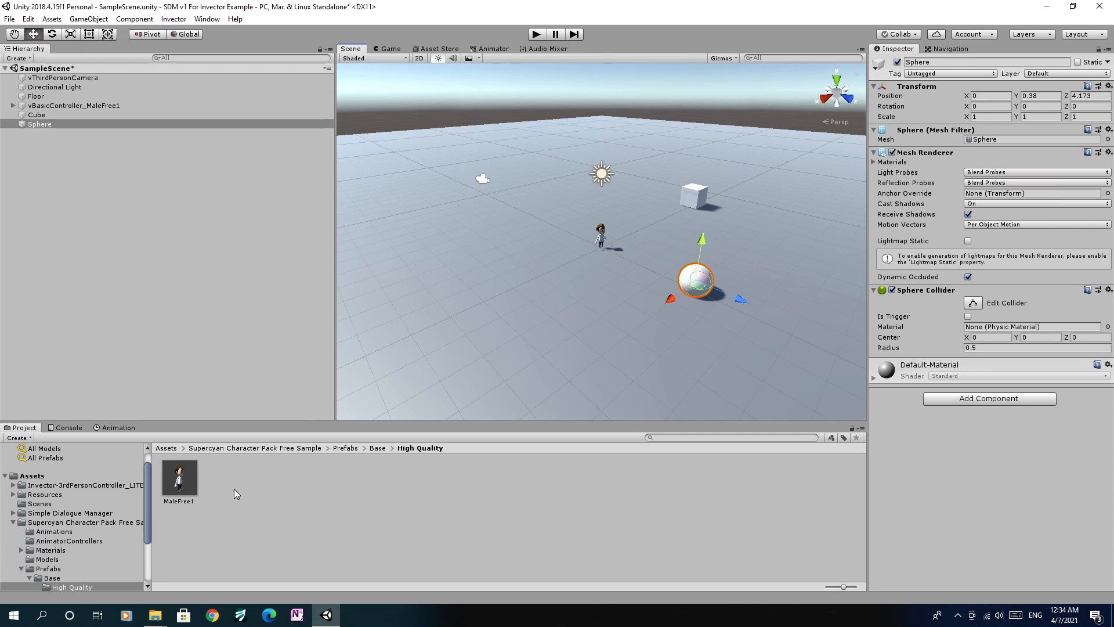
Step: Create a material named GreenCube in the Assets/Scenes folder
left_click(171, 448)
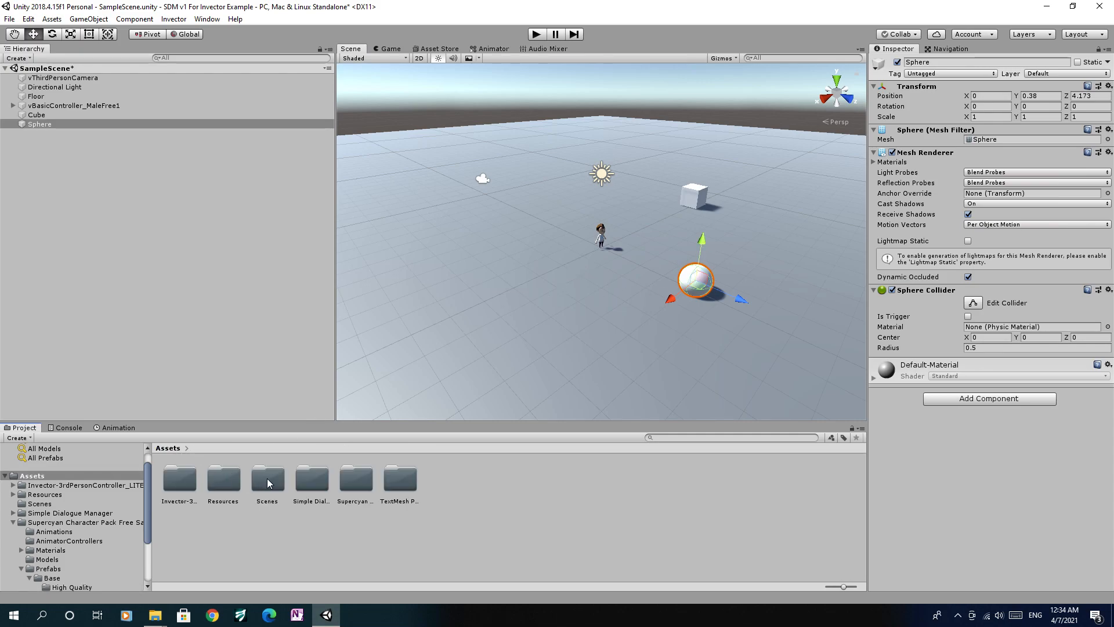
double_click(267, 482)
right_click(267, 478)
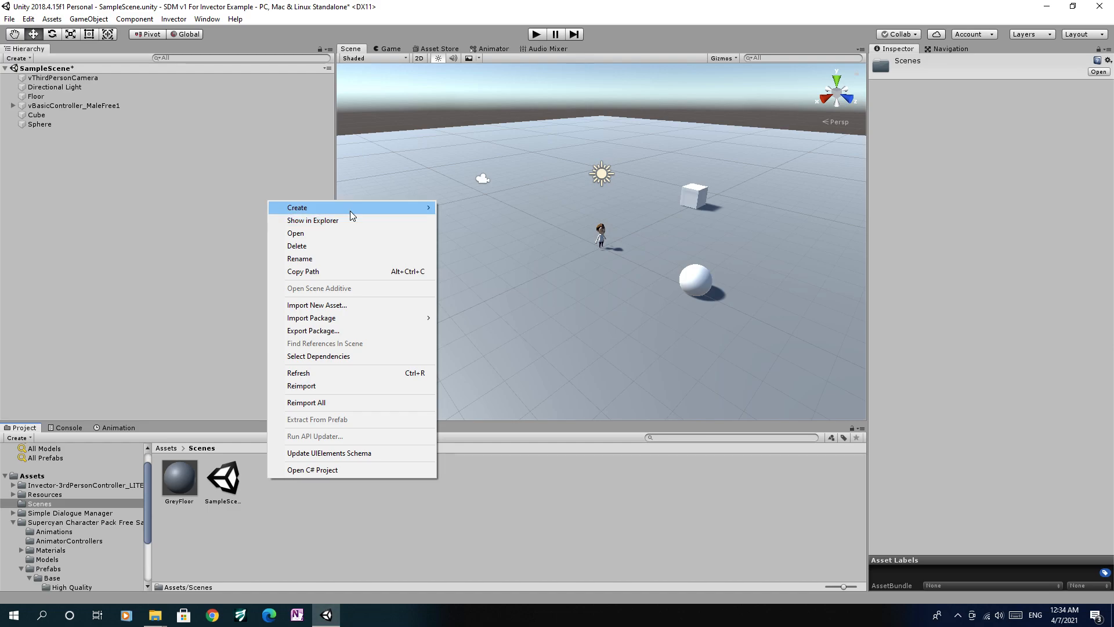
mouse_move(413, 207)
left_click(507, 334)
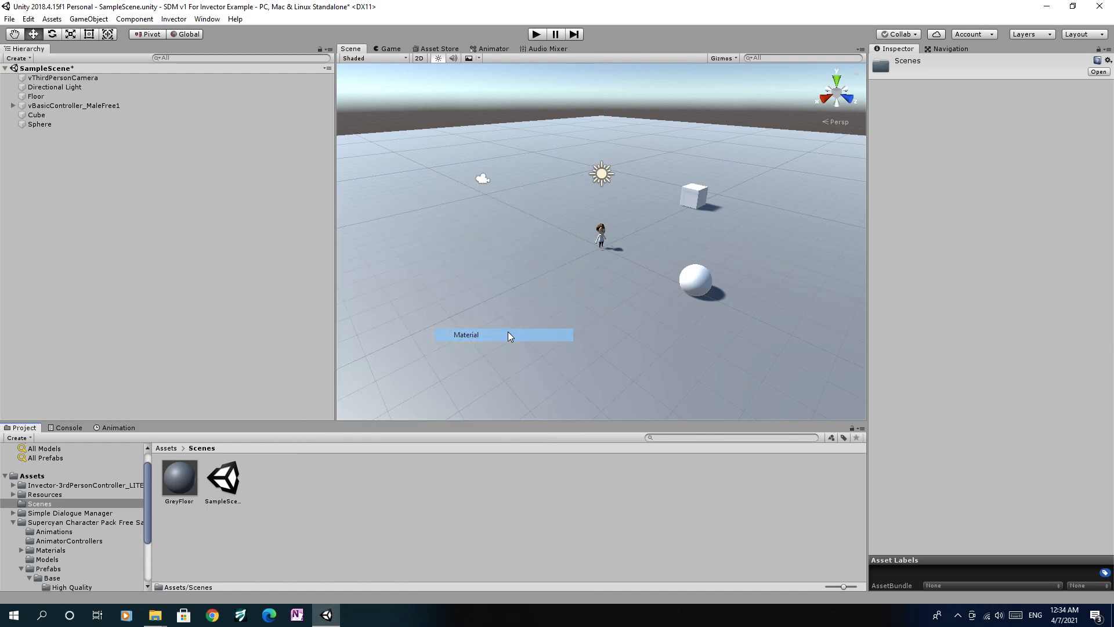
type("GreenCube")
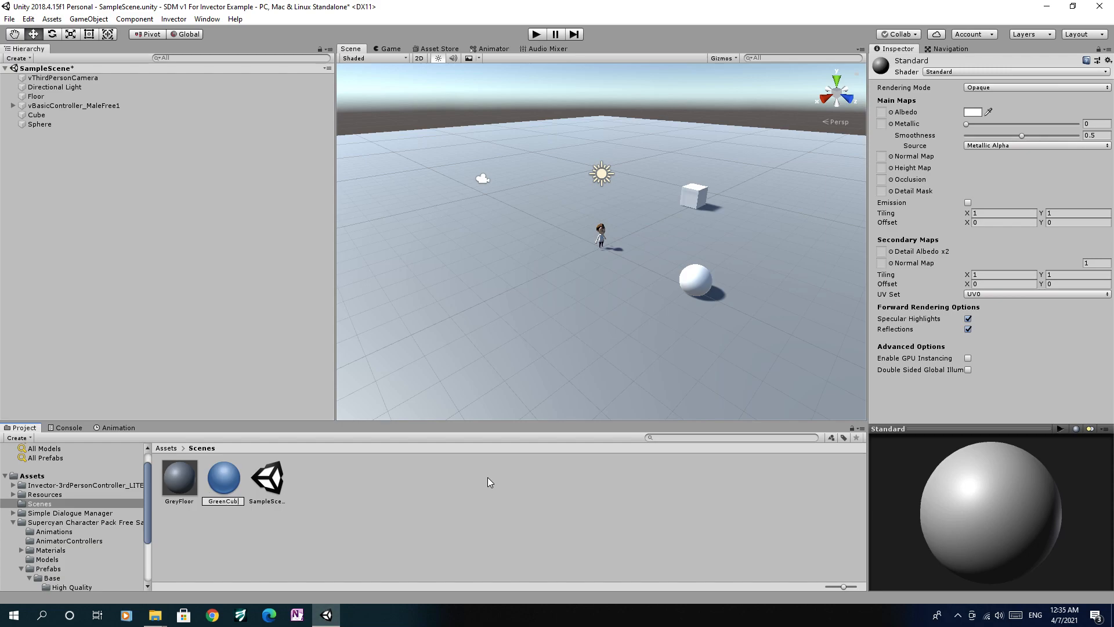
key("Return")
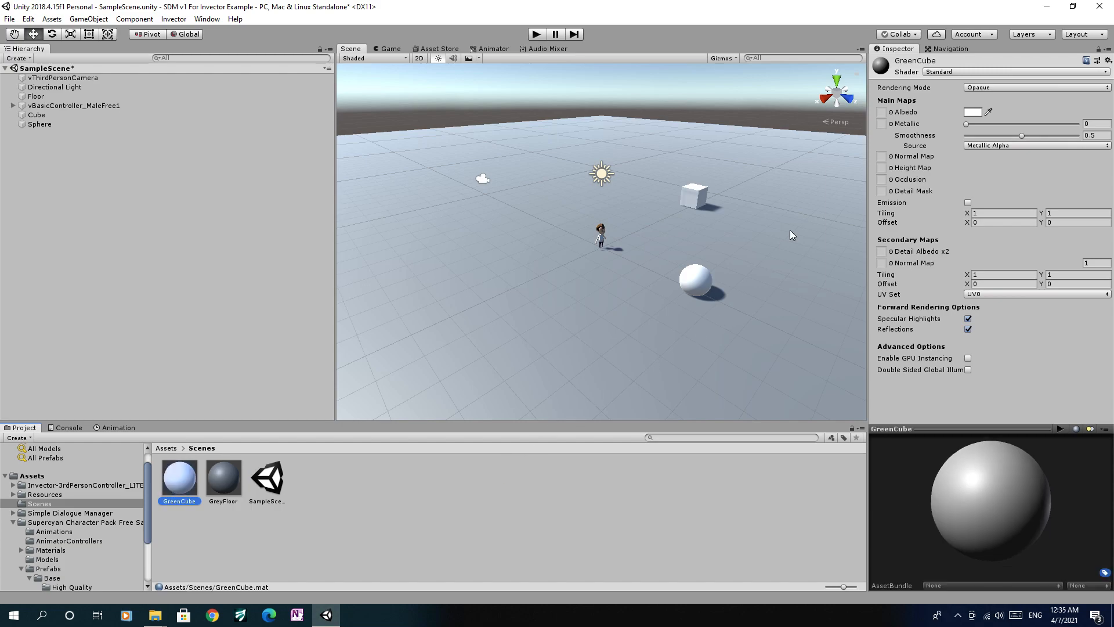
Step: Set GreenCube's albedo colour to RGB 0, 100, 0 and apply the material to the cube
left_click(973, 112)
left_click(131, 198)
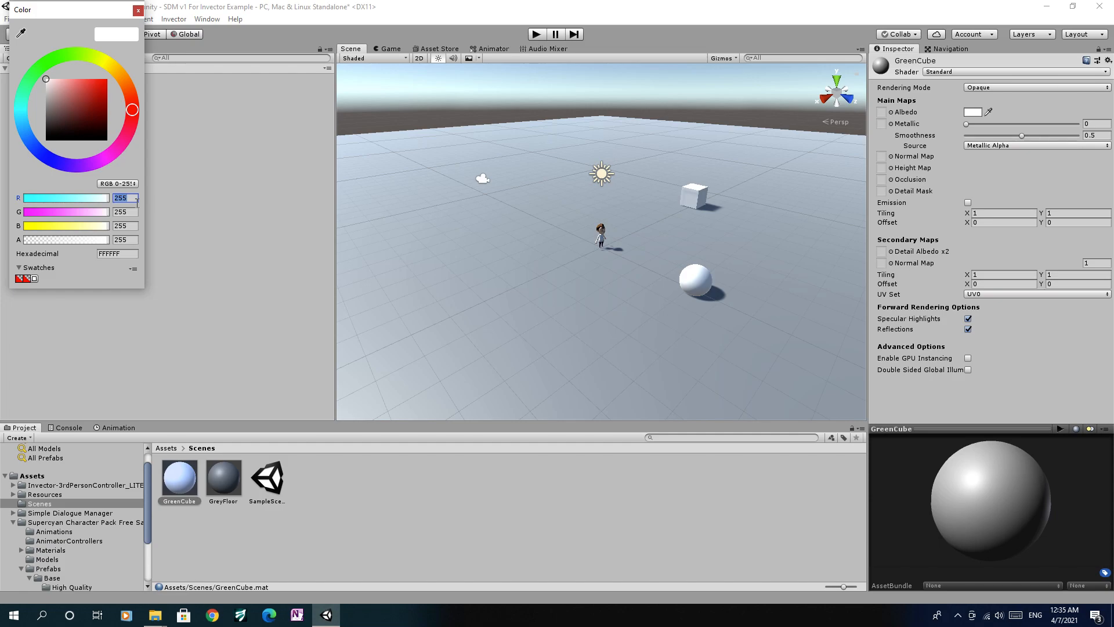
type("0")
key("Tab")
type("100")
key("Tab")
type("0")
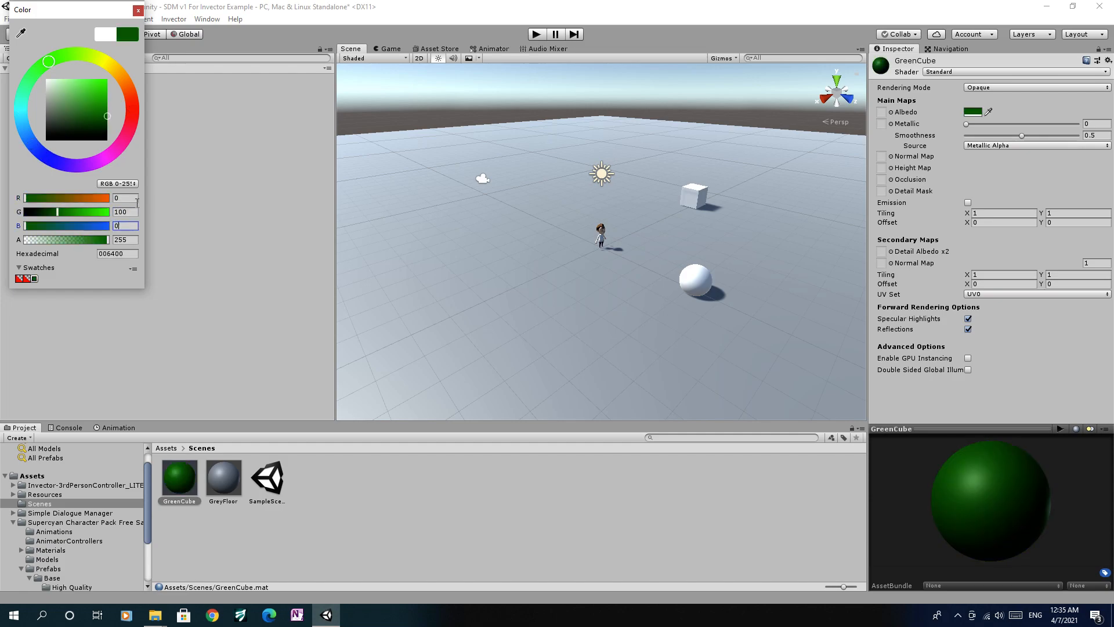
left_click(138, 11)
left_click_drag(178, 488, 694, 196)
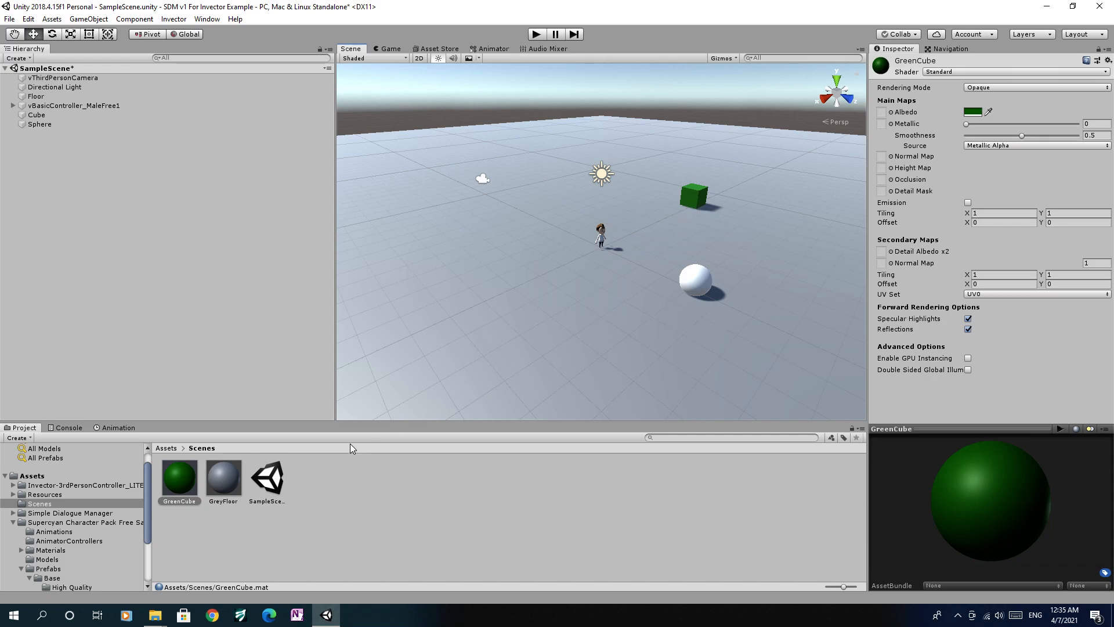
Step: Create a material named RedSphere in the Assets/Scenes folder
right_click(346, 479)
mouse_move(447, 203)
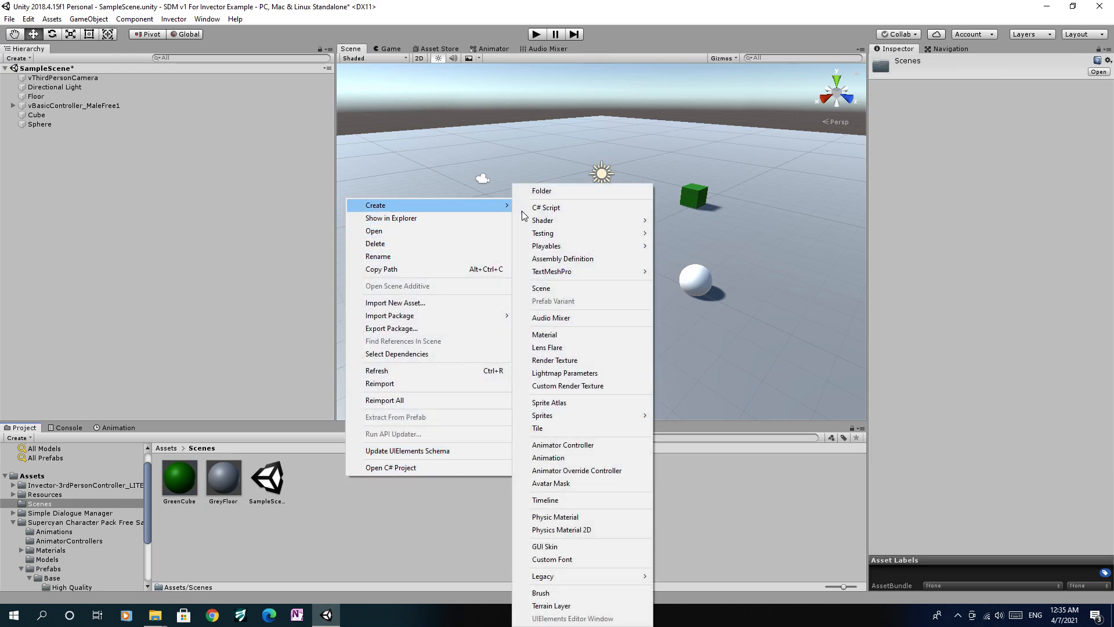
left_click(564, 335)
type("RedSphere")
key("Return")
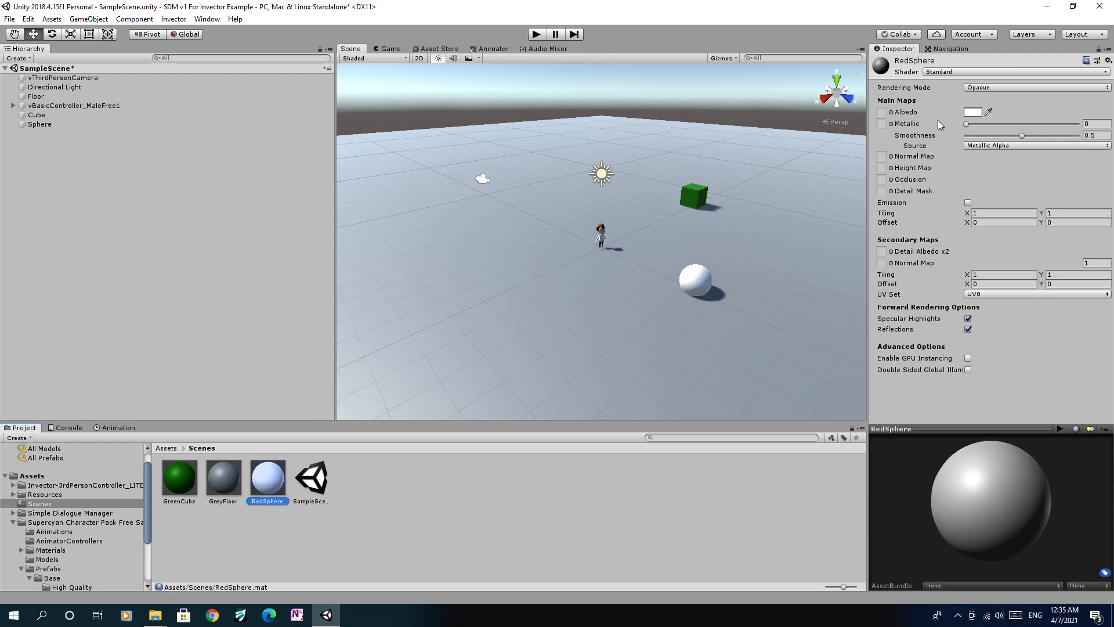
Step: Set the green and blue values of RedSphere's albedo colour to 0 and apply the material to the sphere
left_click(972, 112)
left_click(135, 212)
type("0")
key("Tab")
type("0")
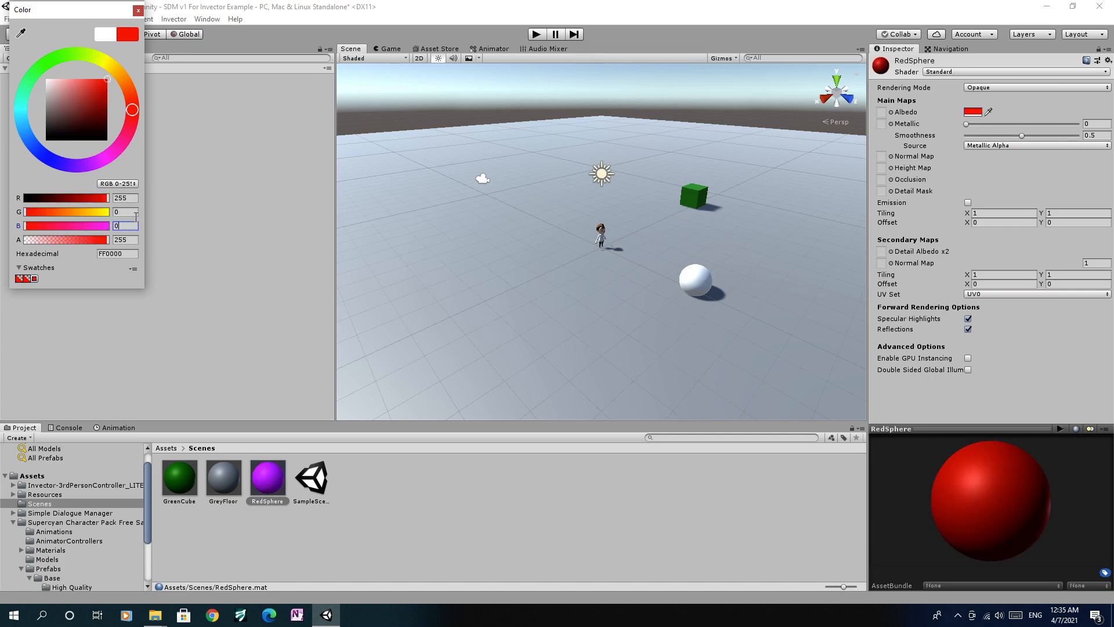
left_click(139, 11)
left_click_drag(264, 482, 698, 277)
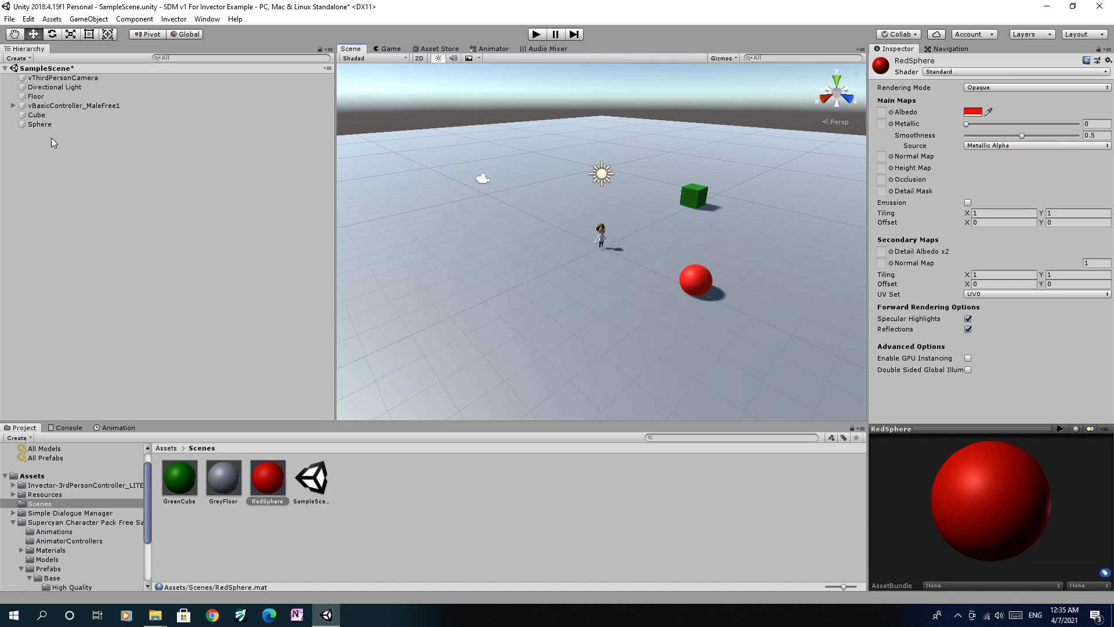
Step: Add the Dialogue Manager and DialogueUI prefabs from Simple Dialogue Manager/Prefabs to the scene hierarchy
left_click(166, 448)
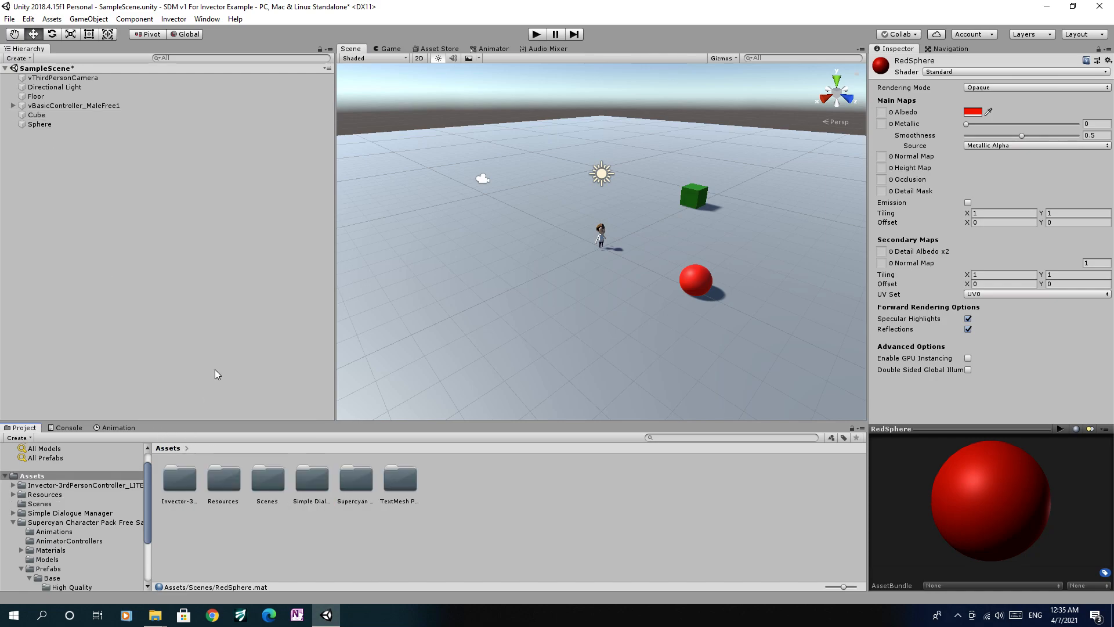
double_click(318, 480)
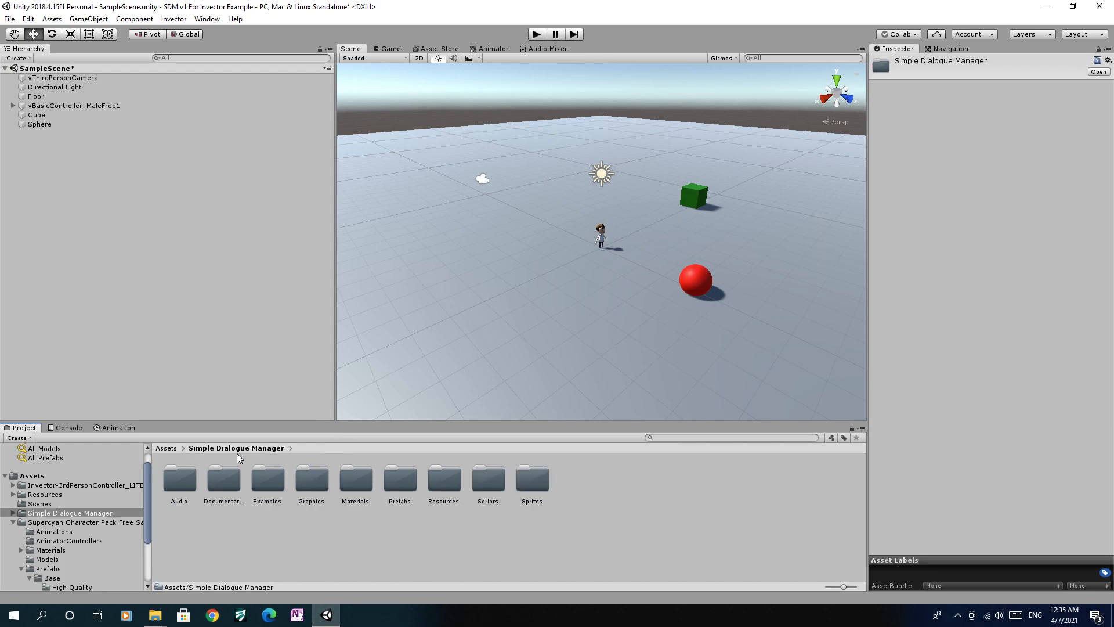
double_click(395, 474)
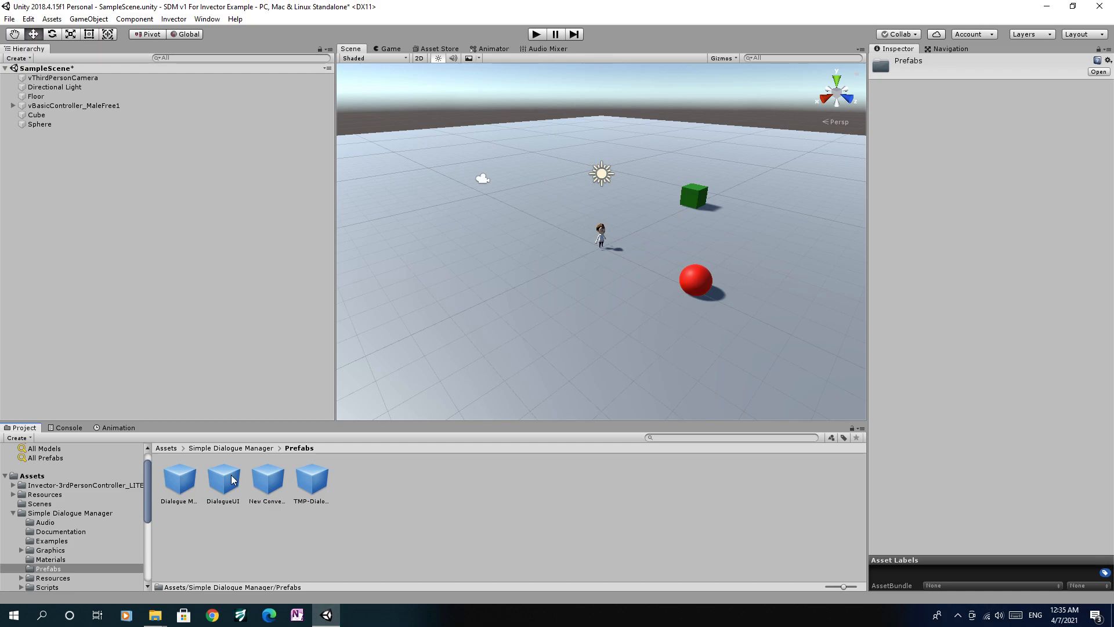
left_click_drag(185, 488, 85, 142)
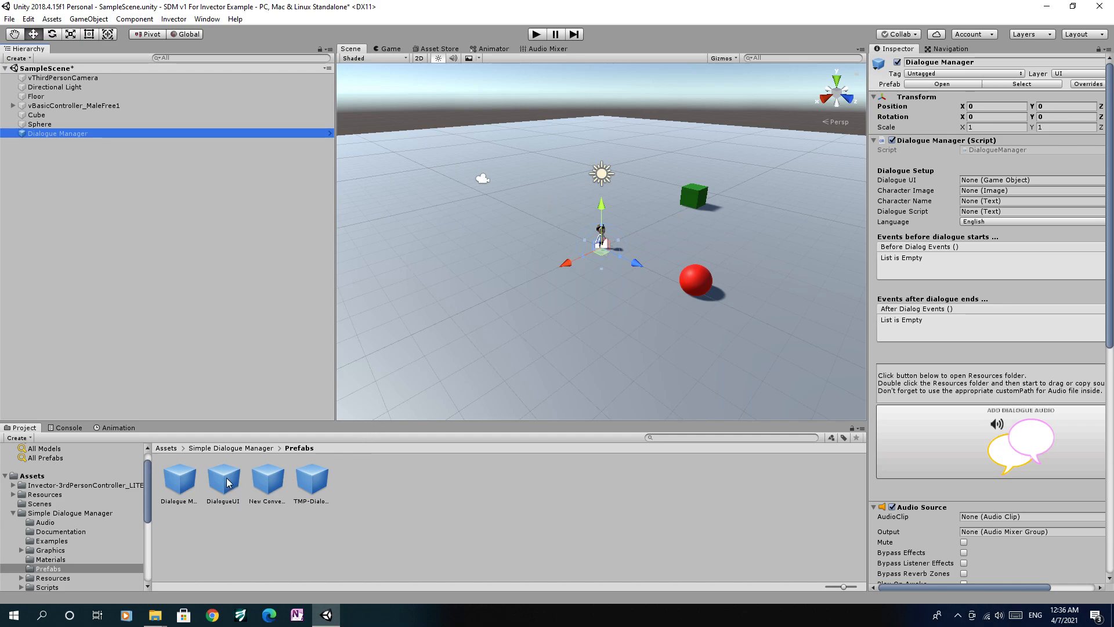
left_click_drag(227, 479, 51, 158)
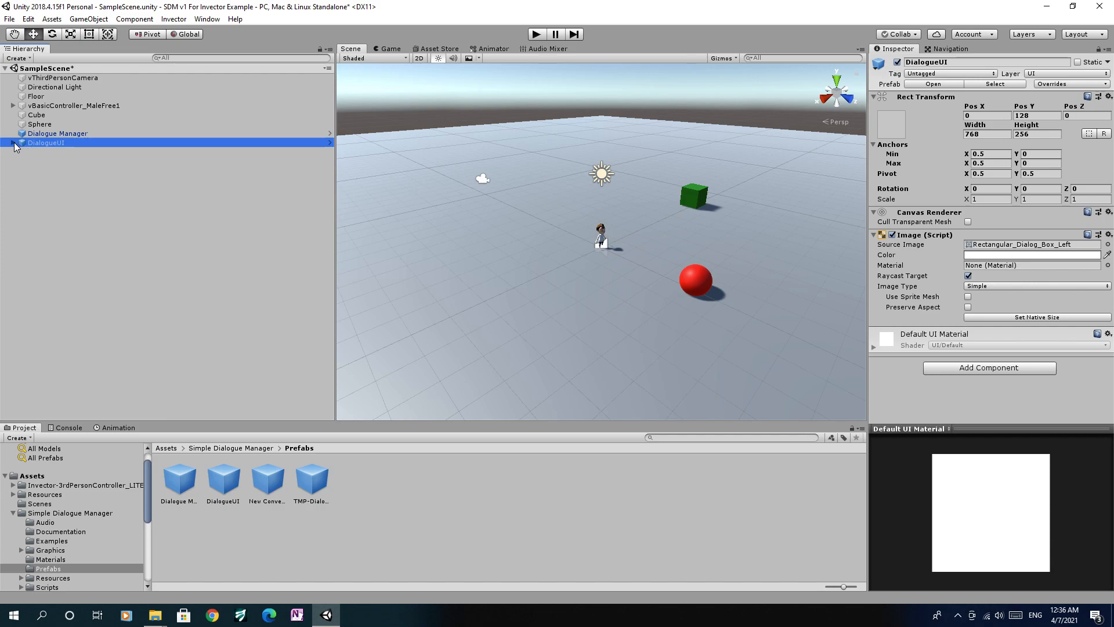
Step: Examine DialogueUI's child elements, their properties and their layout in the Scene view: CharacterName, CharacterSentences, CharacterImage and ContinueButton
left_click(13, 143)
left_click(44, 153)
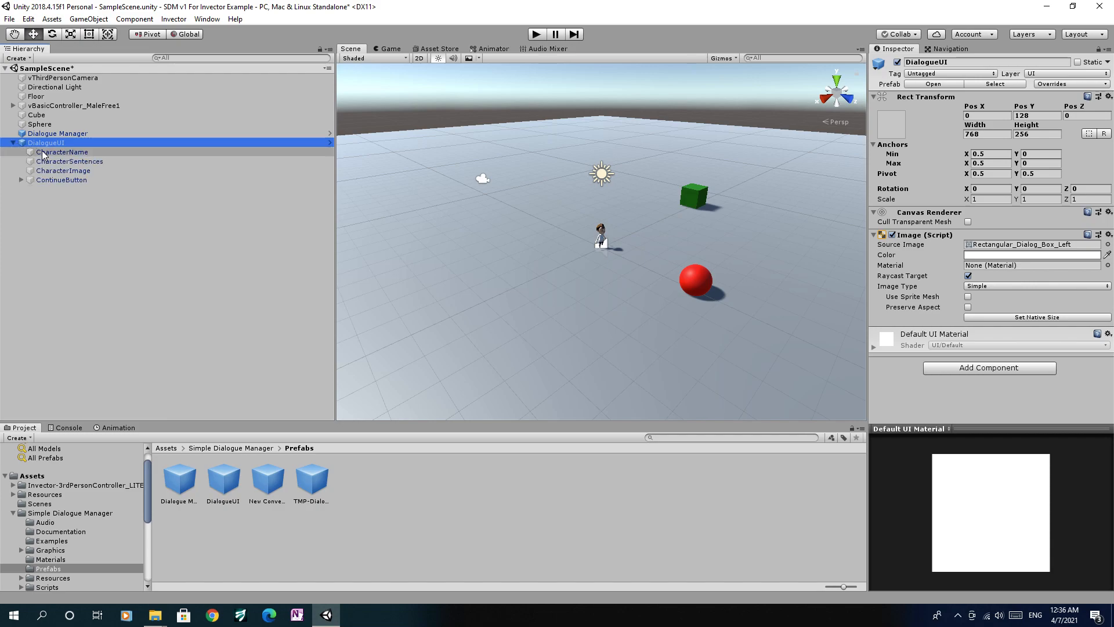
left_click(66, 162)
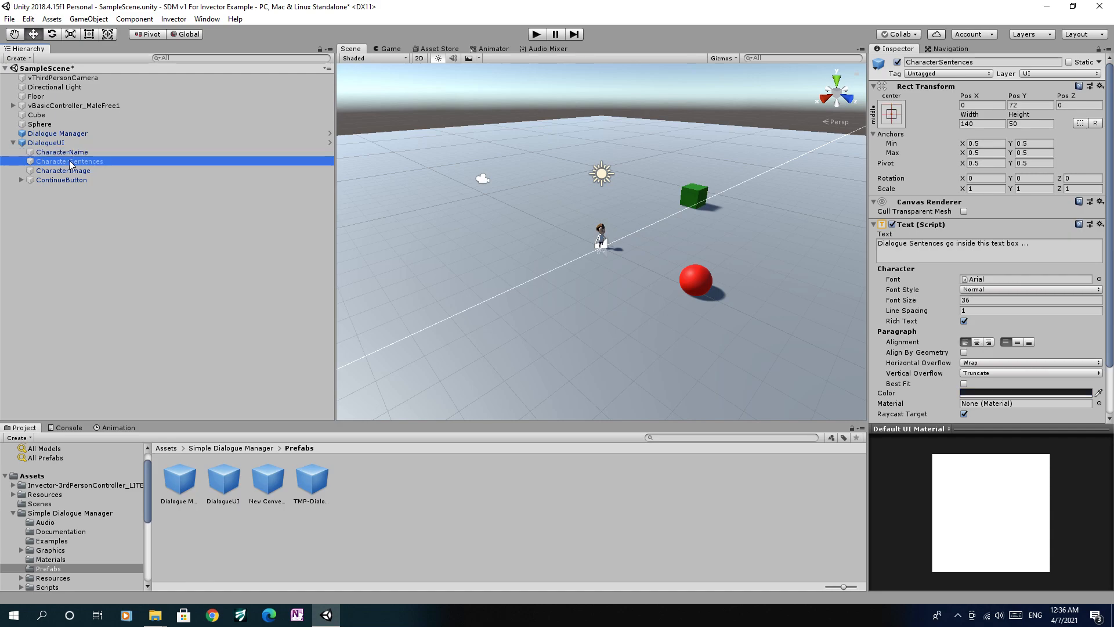
left_click(82, 171)
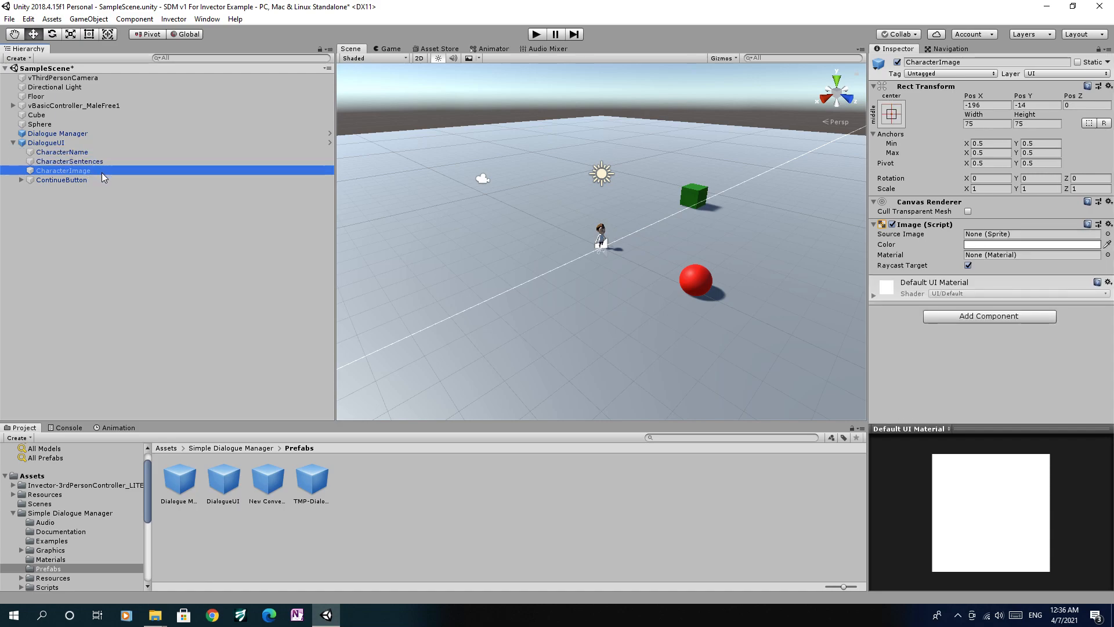
left_click(85, 180)
double_click(79, 143)
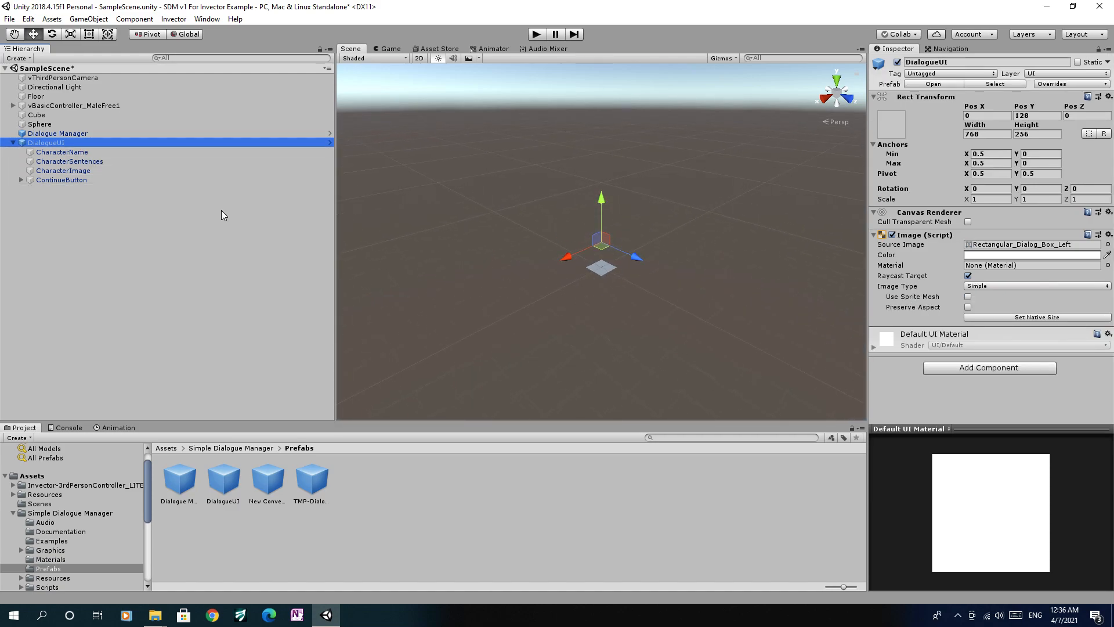
double_click(70, 152)
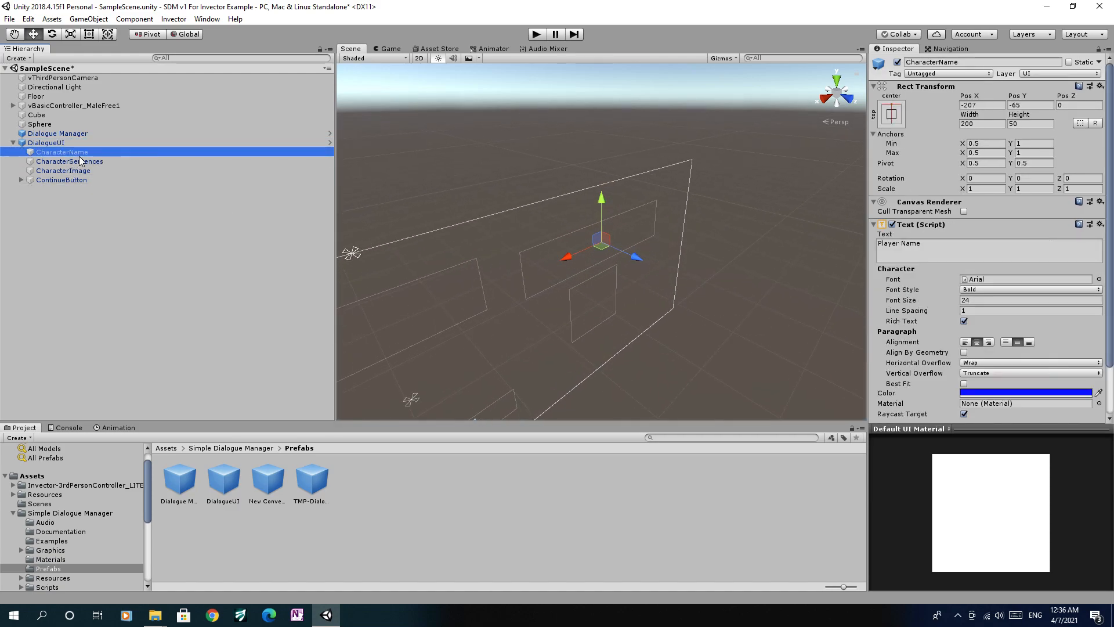
right_click_drag(526, 164, 636, 243)
key("s")
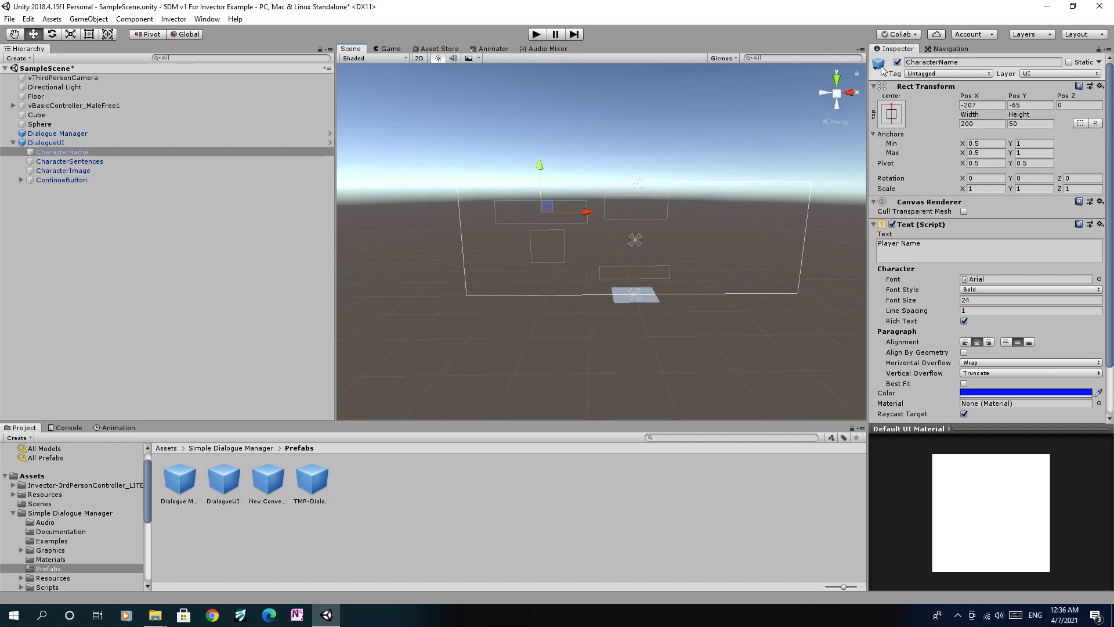
scroll(579, 216, "up", 4)
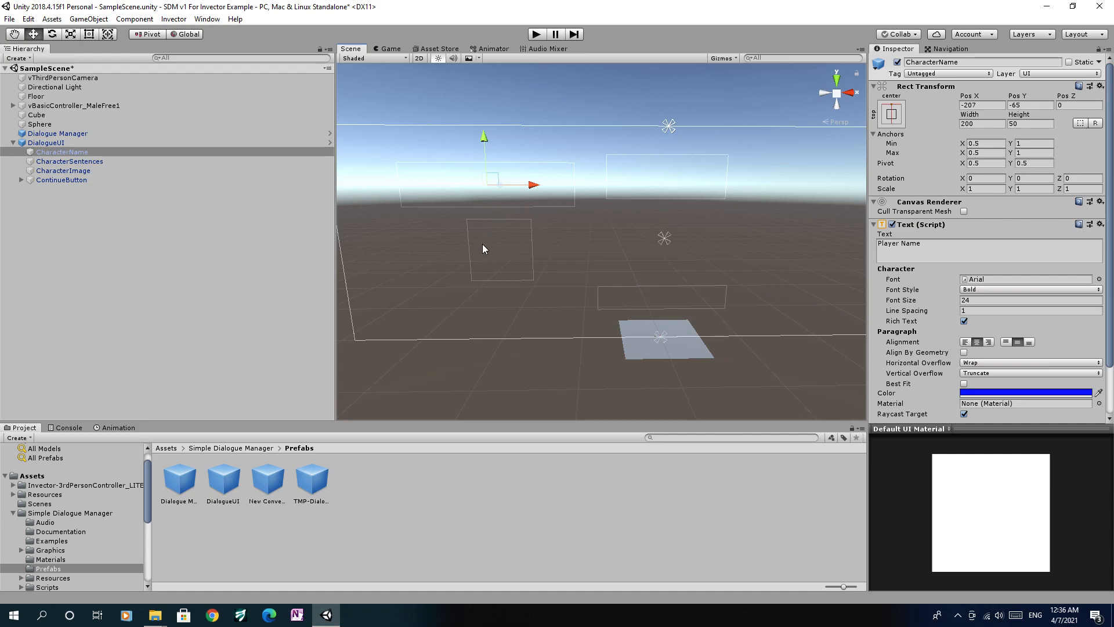
Step: Play-test the scene by walking the character around near the cube, and stop the game
left_click(535, 35)
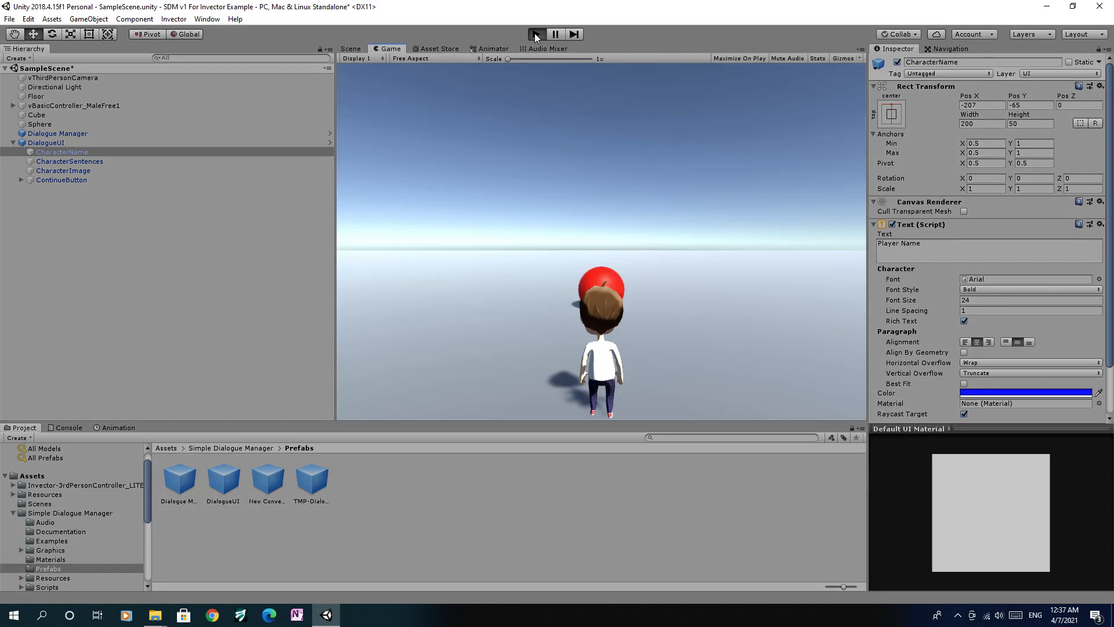
key("a")
key("s")
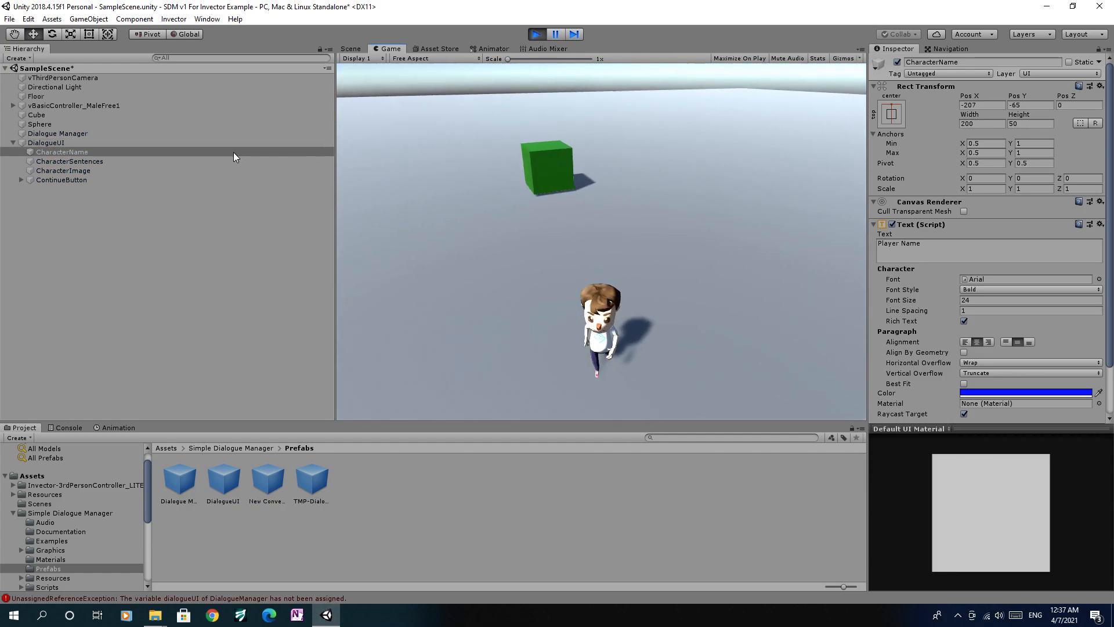
key("w")
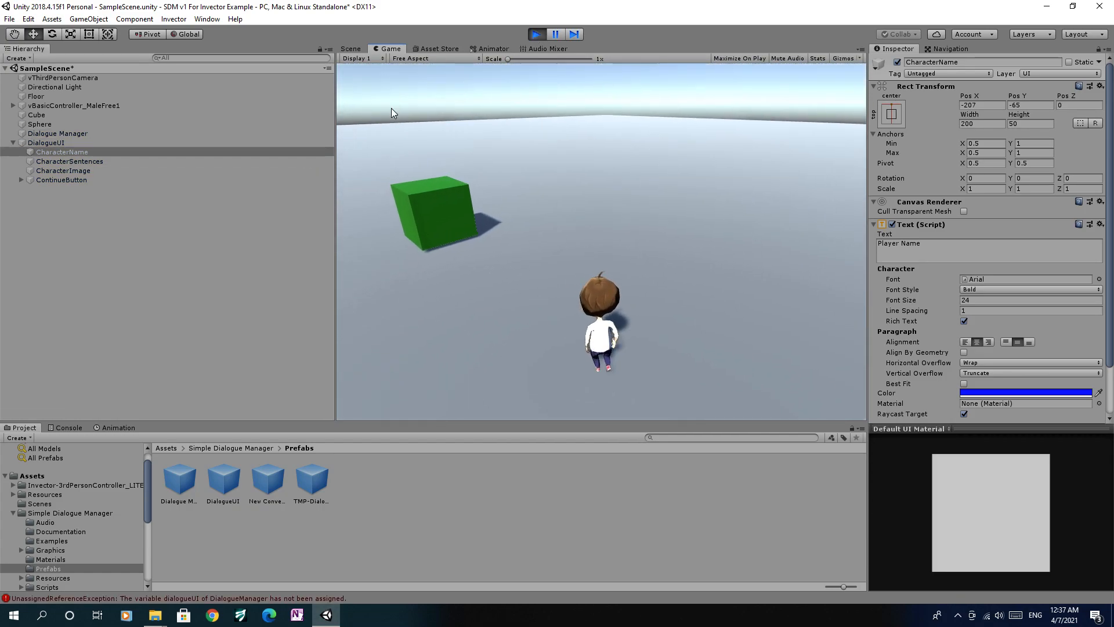
left_click(536, 35)
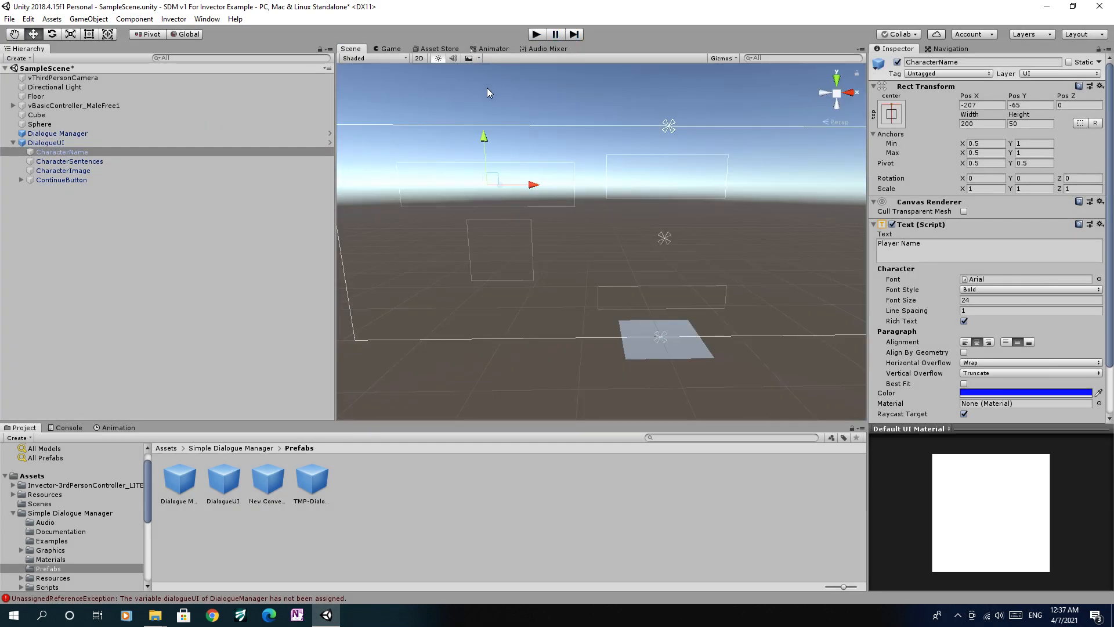
Step: Assign DialogueUI, CharacterImage, CharacterName and CharacterSentences to the Dialogue Manager's Dialogue UI, Character Image, Character Name and Dialogue Script references
left_click(88, 134)
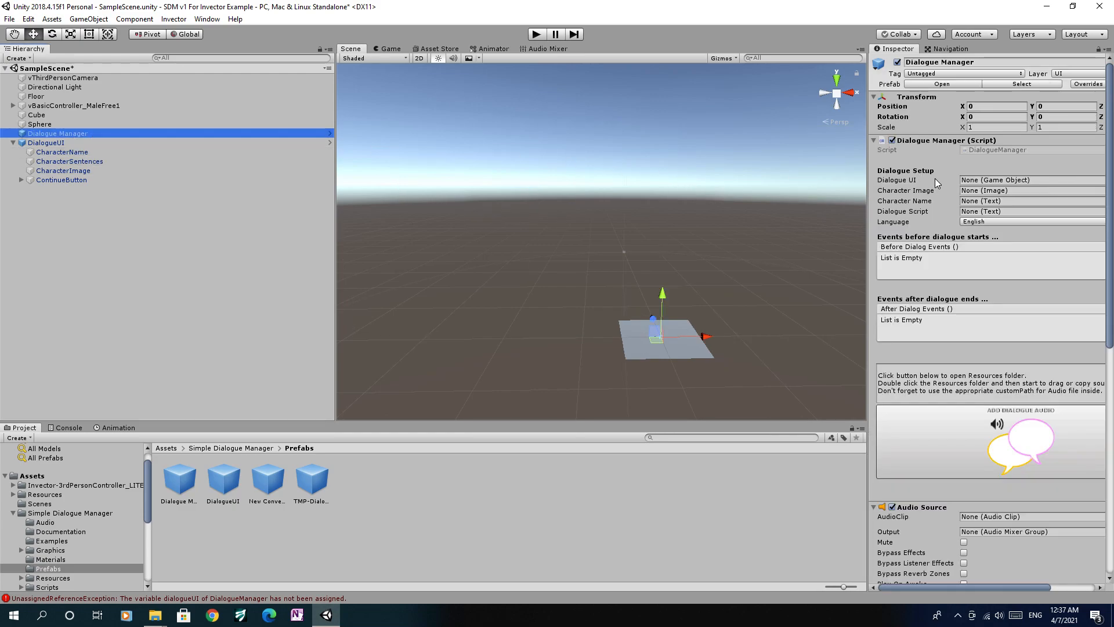
left_click_drag(100, 143, 978, 181)
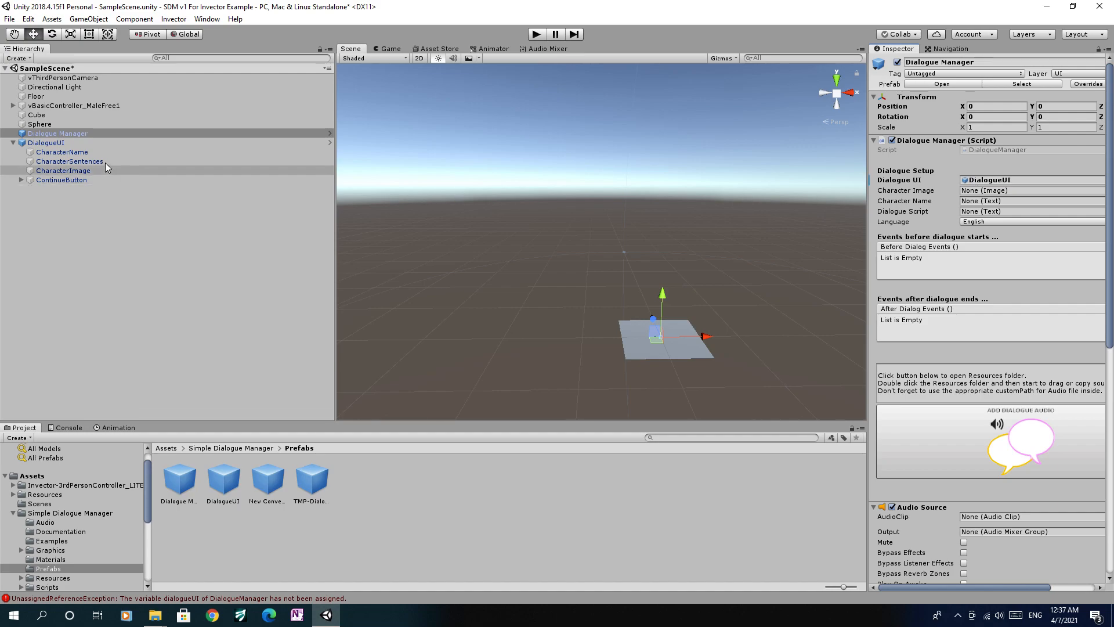
left_click_drag(100, 170, 983, 196)
left_click_drag(138, 152, 977, 202)
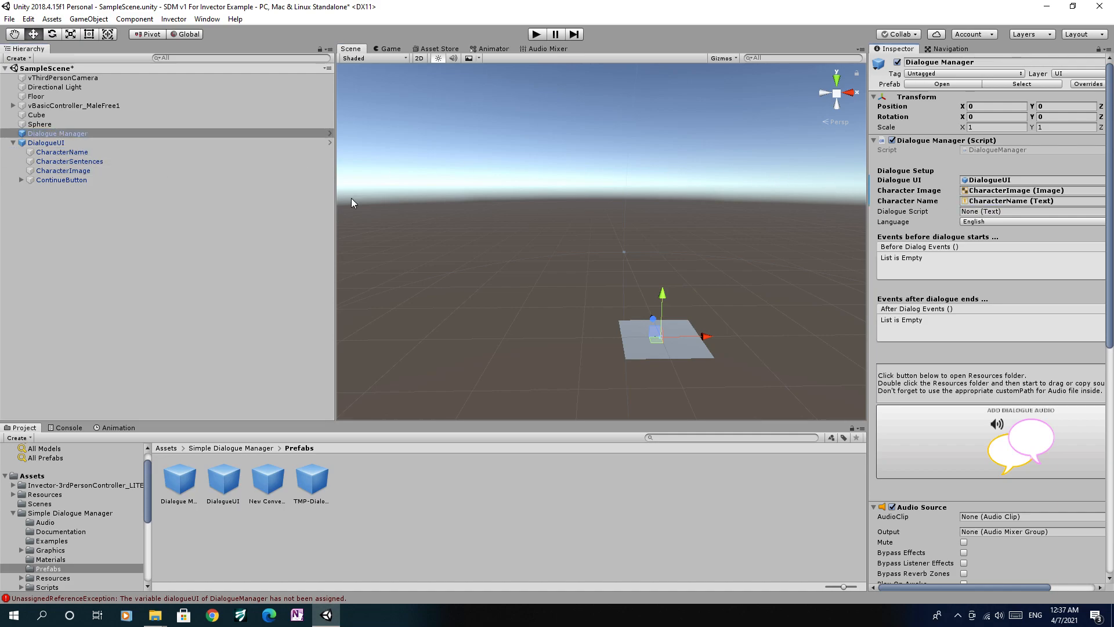
left_click_drag(119, 159, 981, 212)
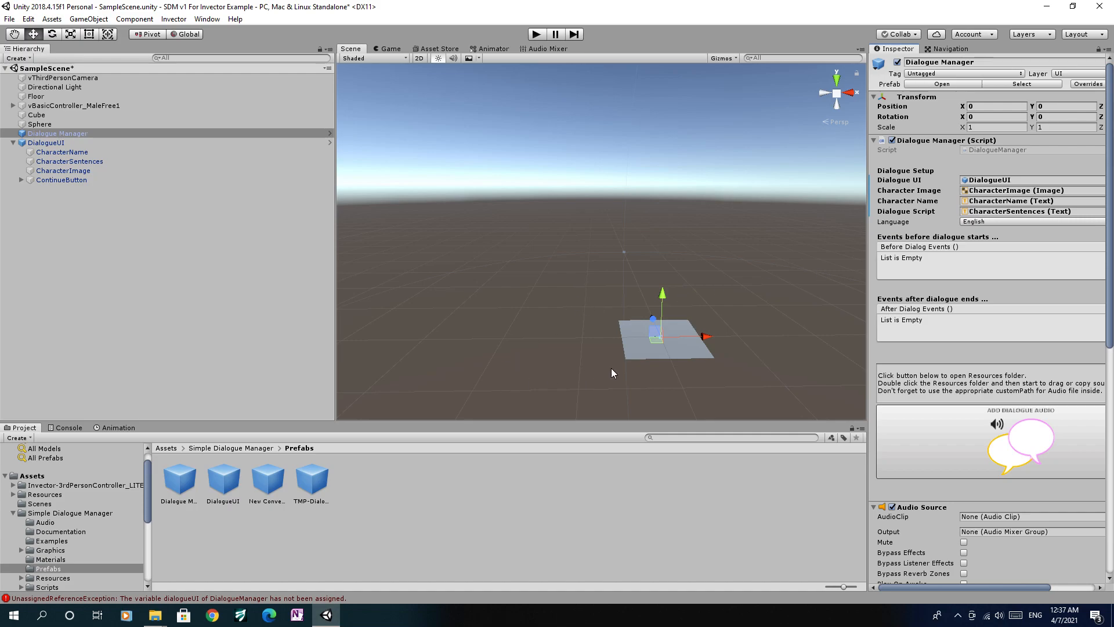
Step: Examine the TMP-DialogueUI and Dialogue Manager prefabs, and the scene Dialogue Manager's language, event and audio options
left_click(323, 482)
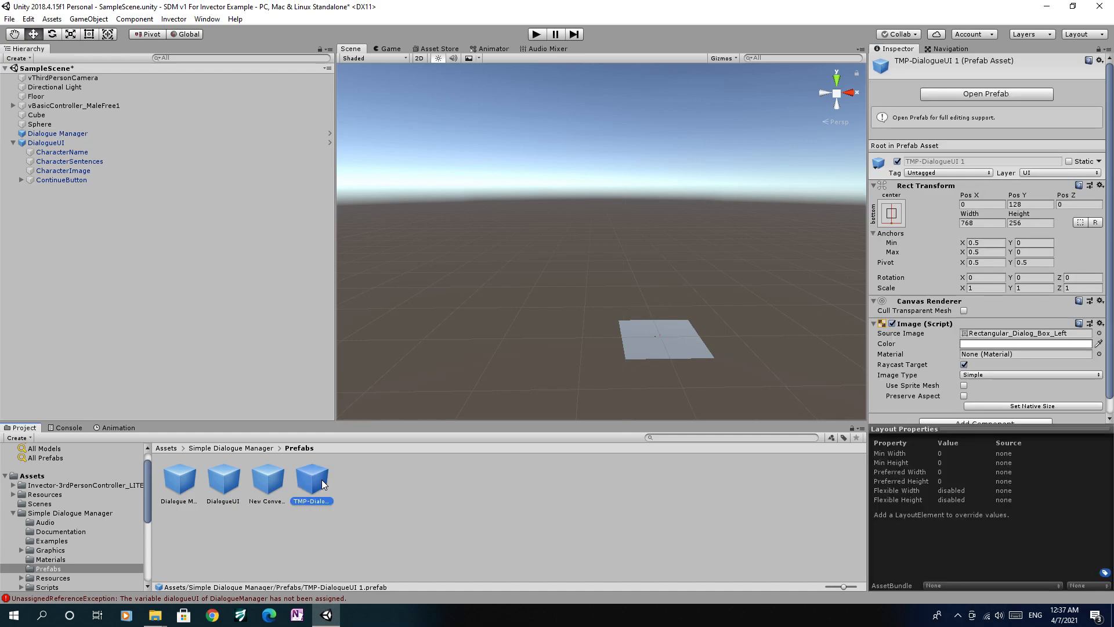
left_click(185, 482)
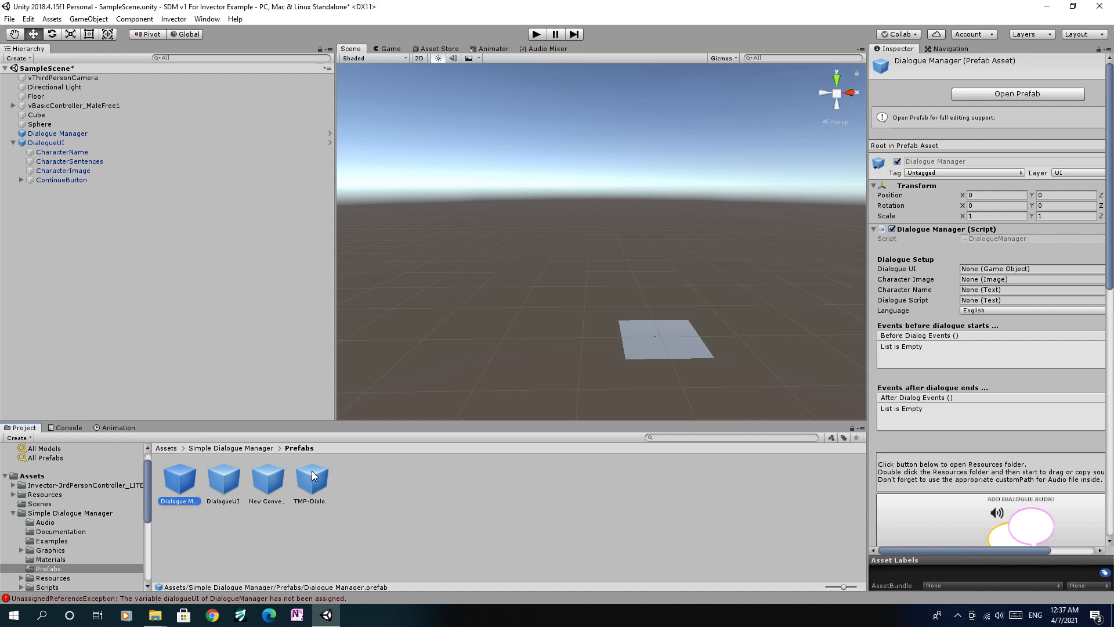
left_click(85, 132)
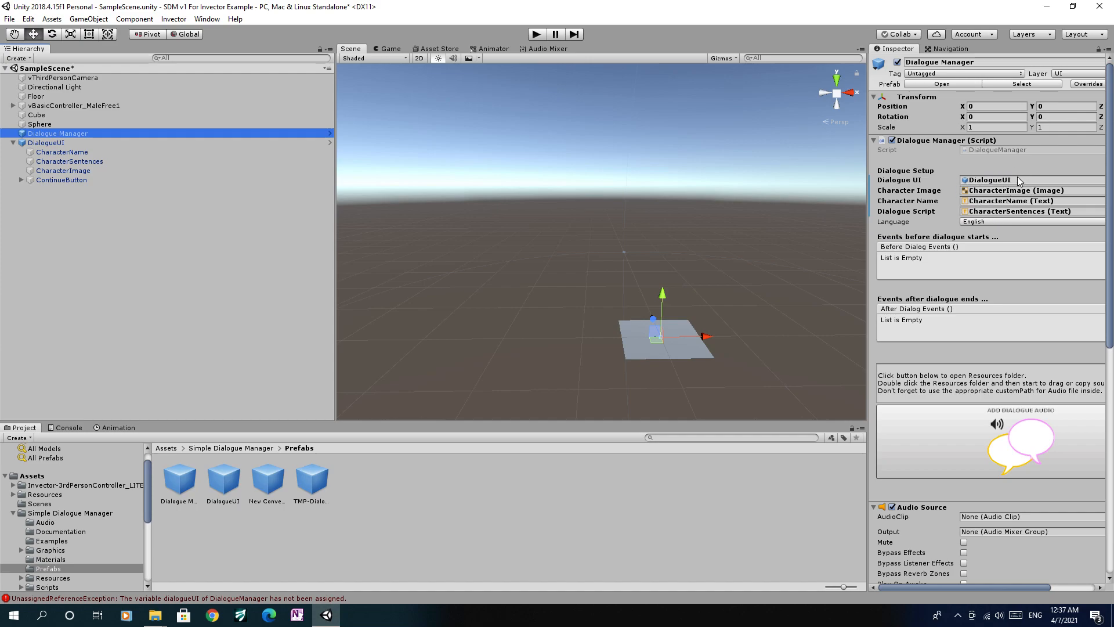
left_click(987, 221)
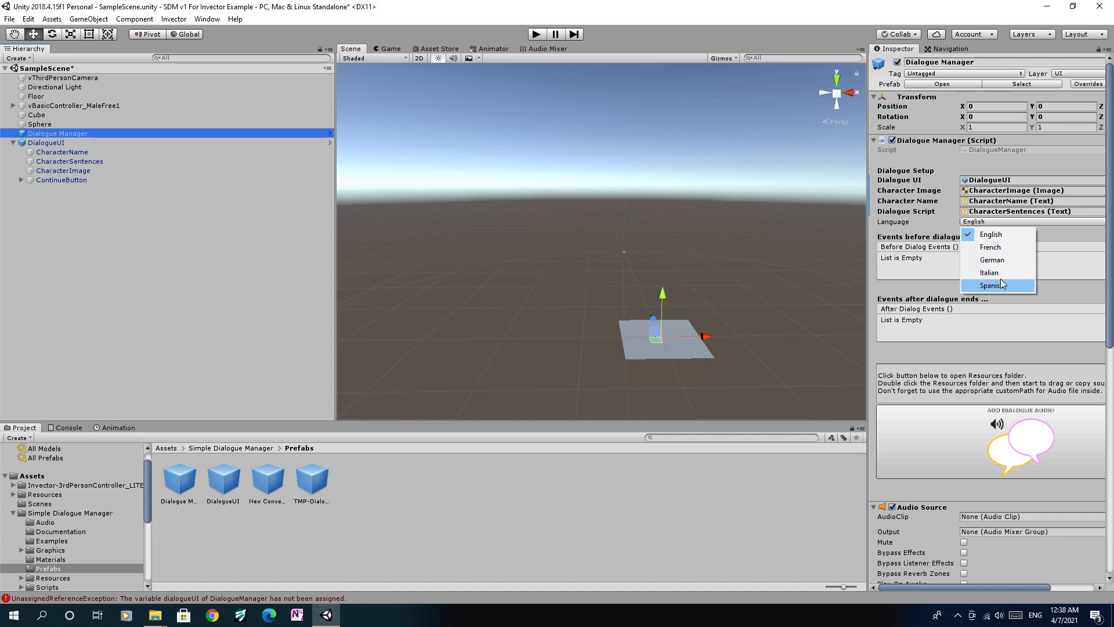
left_click(1052, 231)
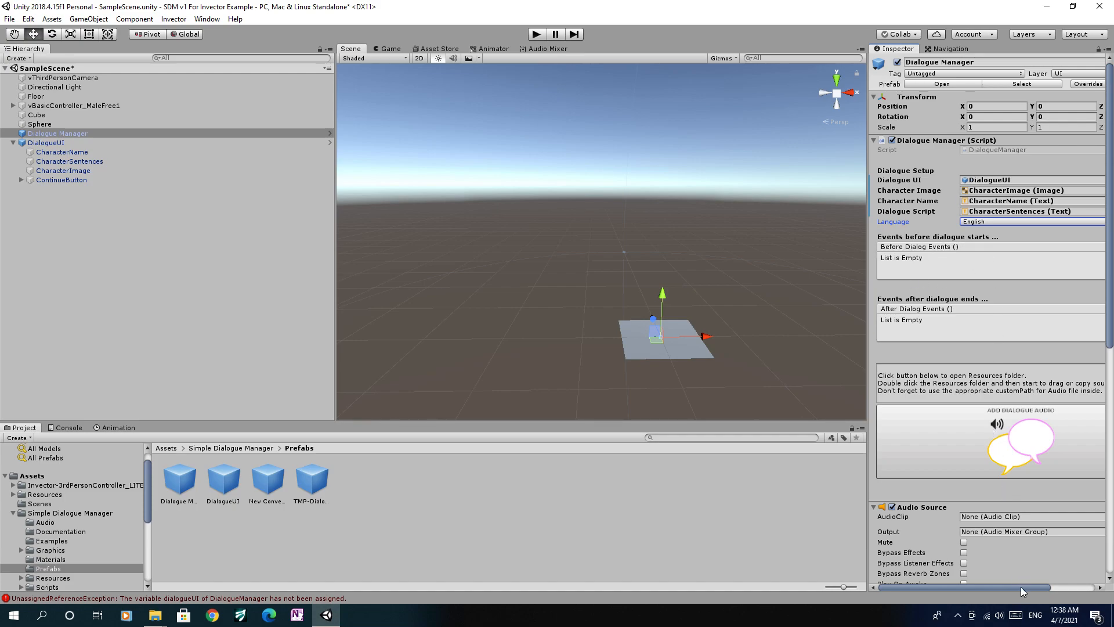
left_click_drag(876, 373, 801, 365)
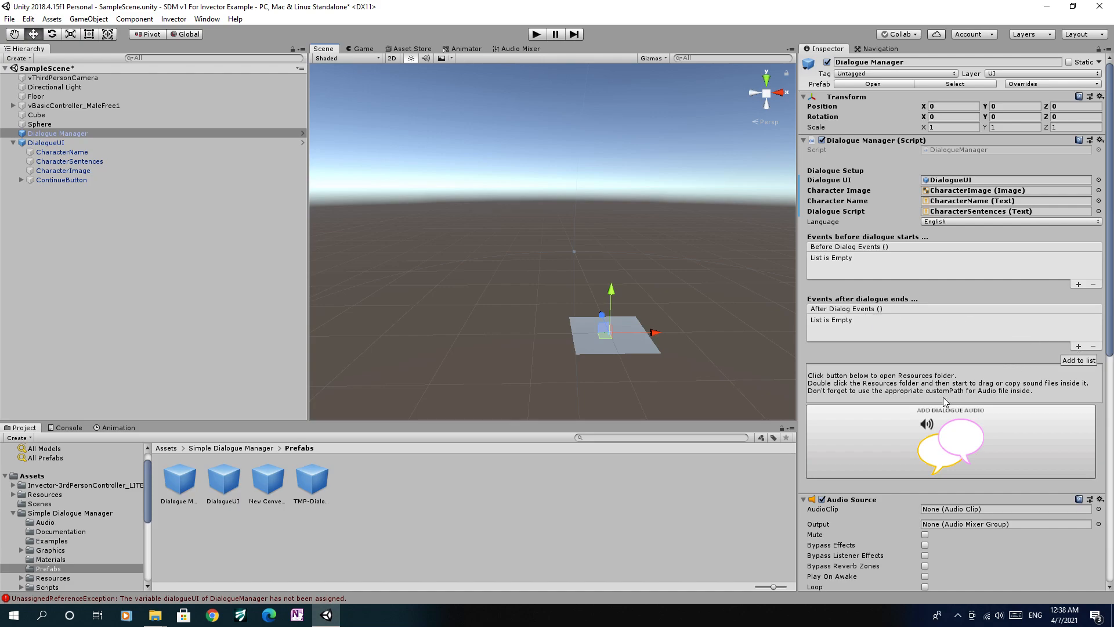
left_click(922, 426)
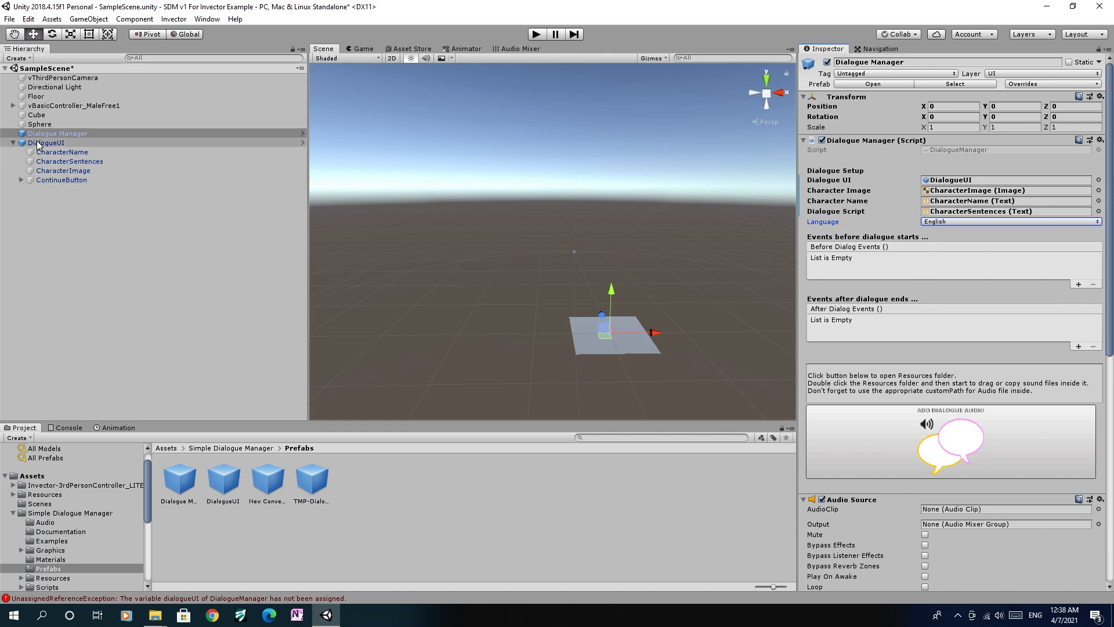
Step: Add the New Conversation prefab to the hierarchy as a child of Cube
left_click(12, 142)
left_click(38, 115)
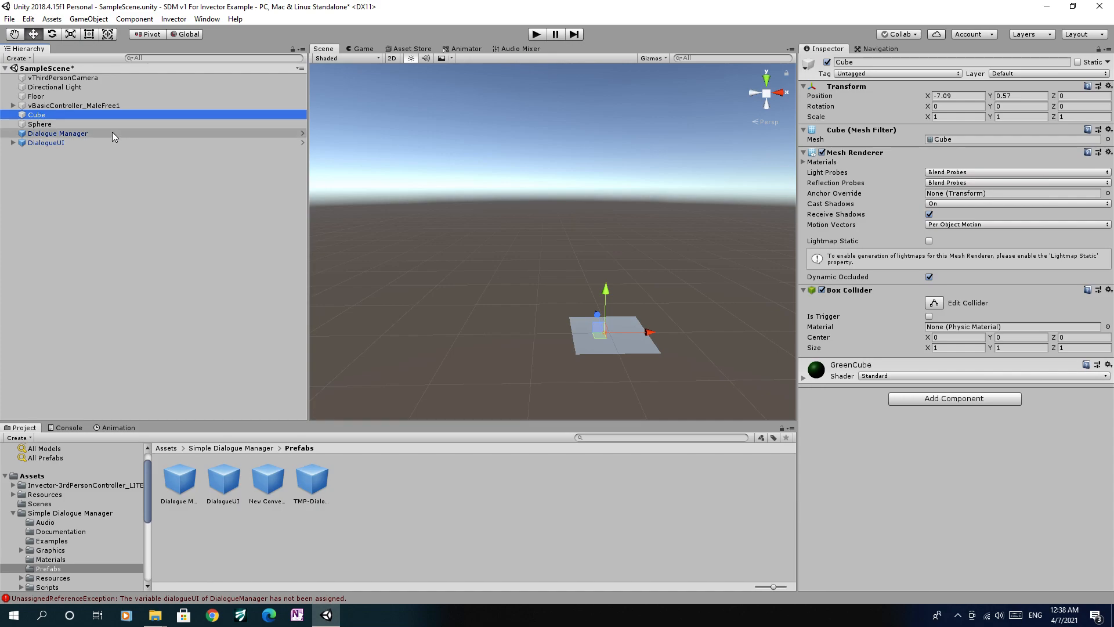
left_click_drag(267, 482, 63, 121)
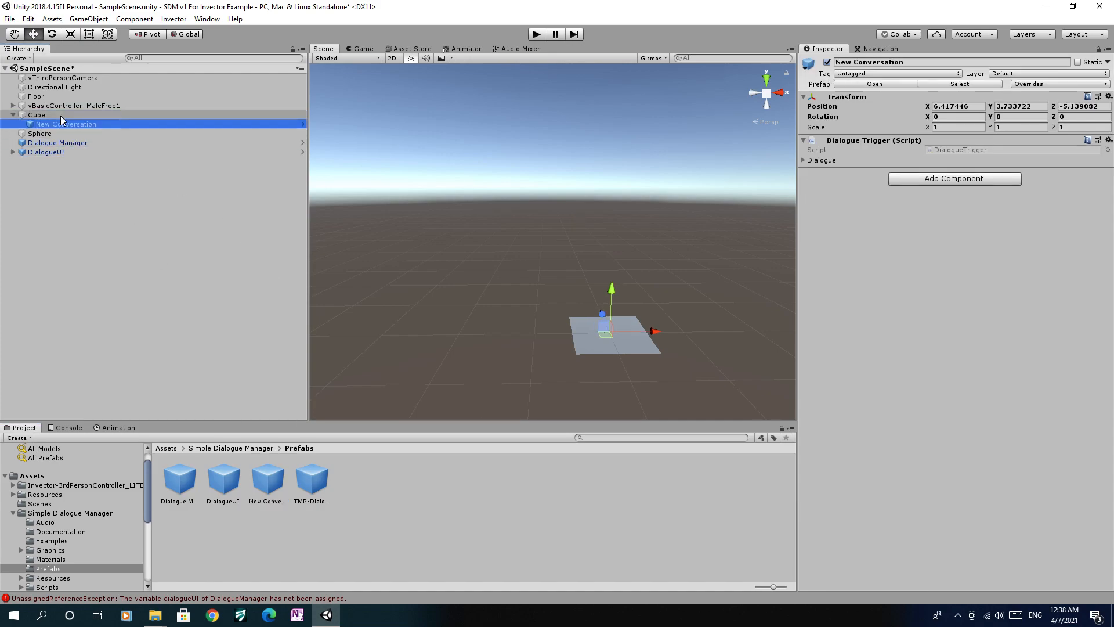
left_click(68, 124)
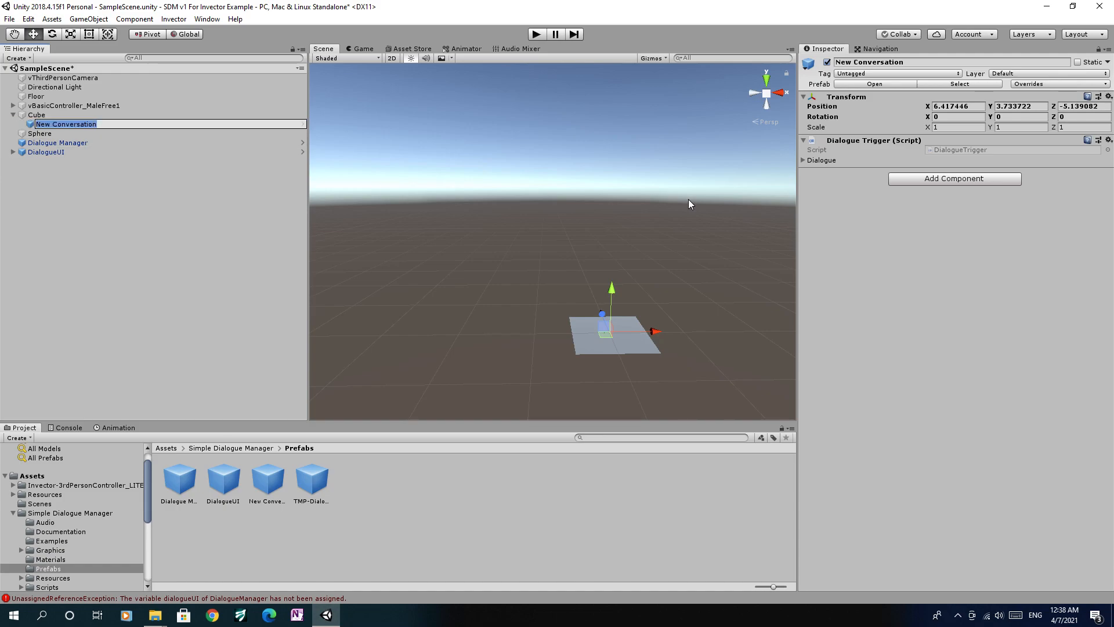
Step: Set the size of the Player Images and Player lists to 1 in New Conversation's Dialogue Trigger
left_click(803, 160)
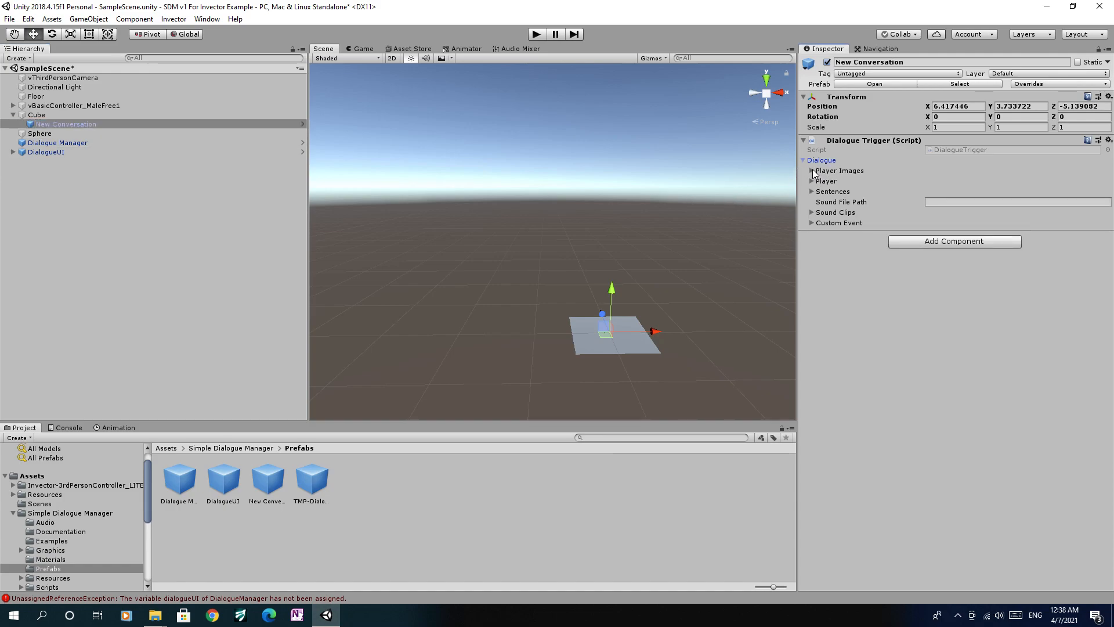
left_click(812, 171)
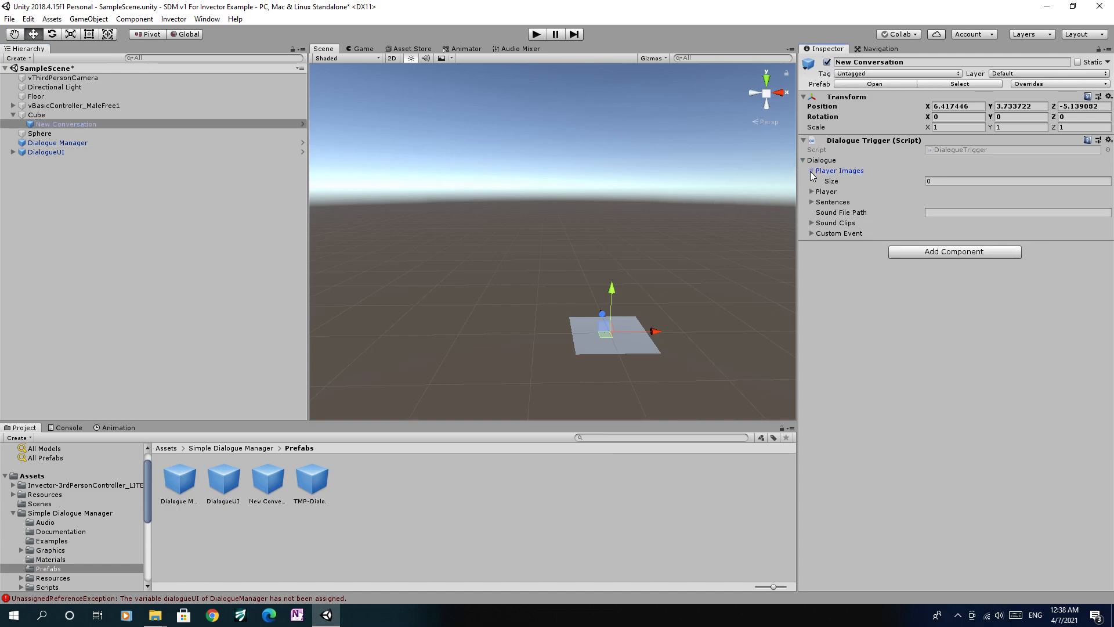
left_click(961, 184)
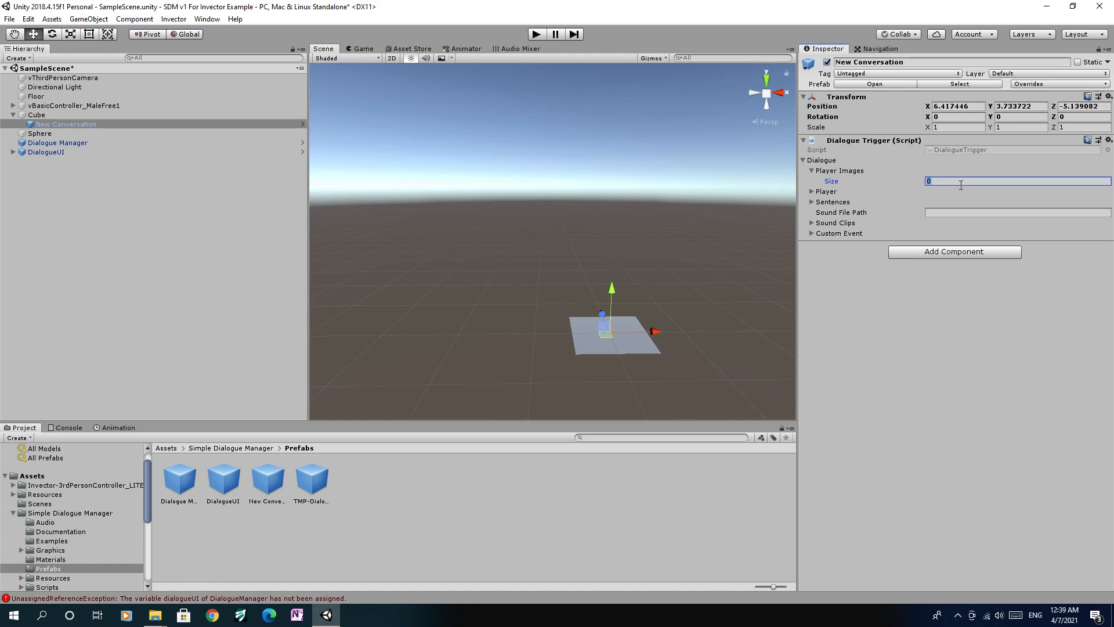
key("Return")
left_click(813, 202)
left_click(954, 213)
type("1")
key("Return")
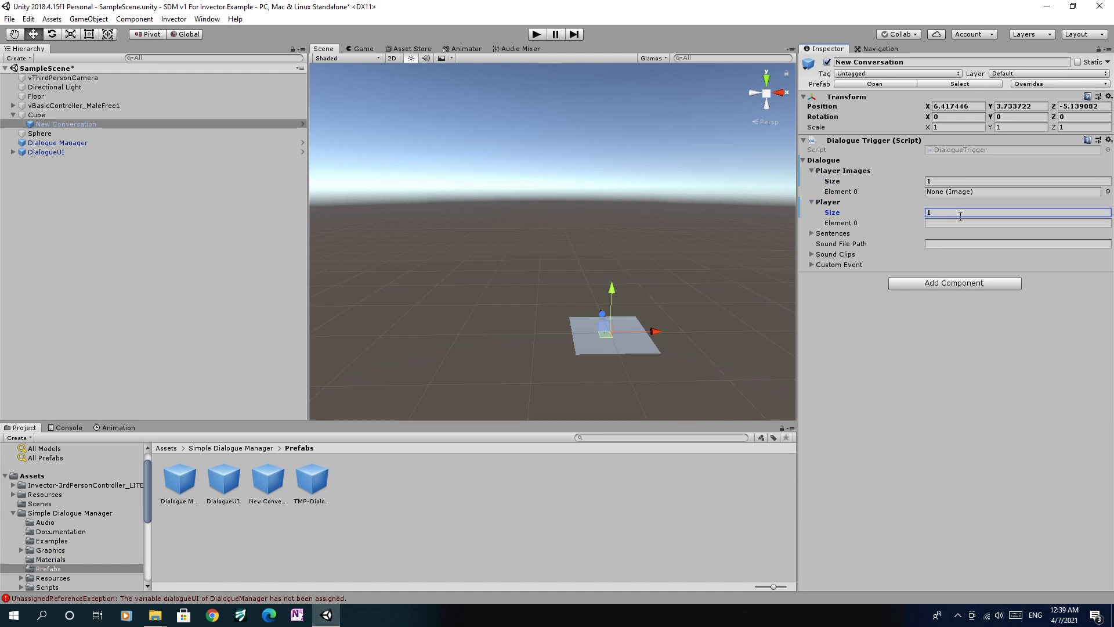
Step: Set the Sentences list size to 1 and enter Player as Element 0 of the Player list
left_click(938, 222)
left_click(811, 234)
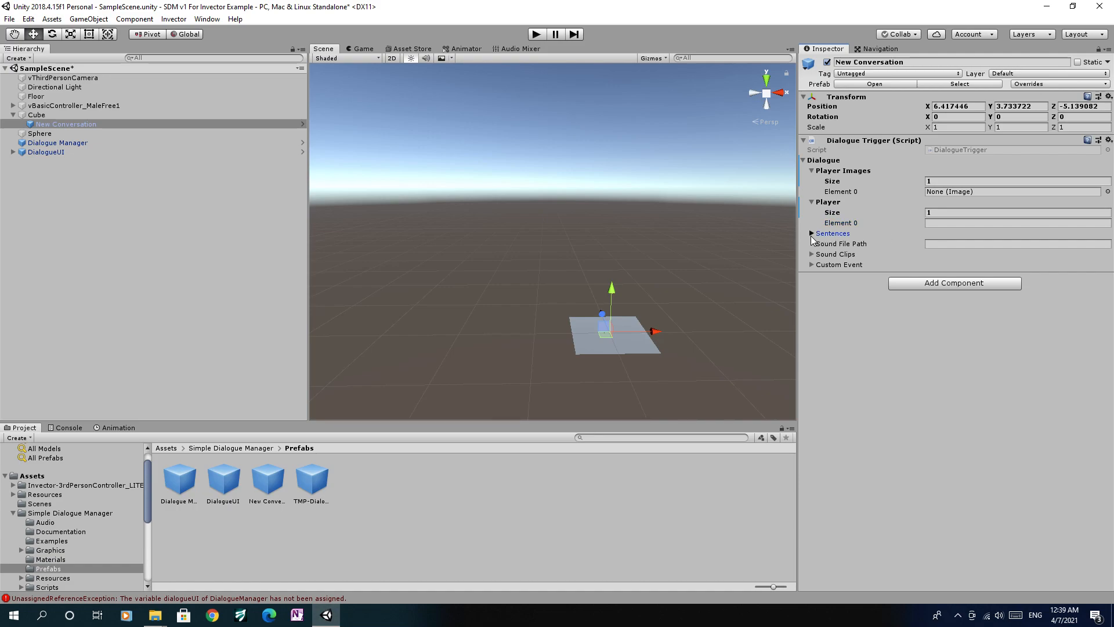
left_click(950, 244)
type("1")
key("Return")
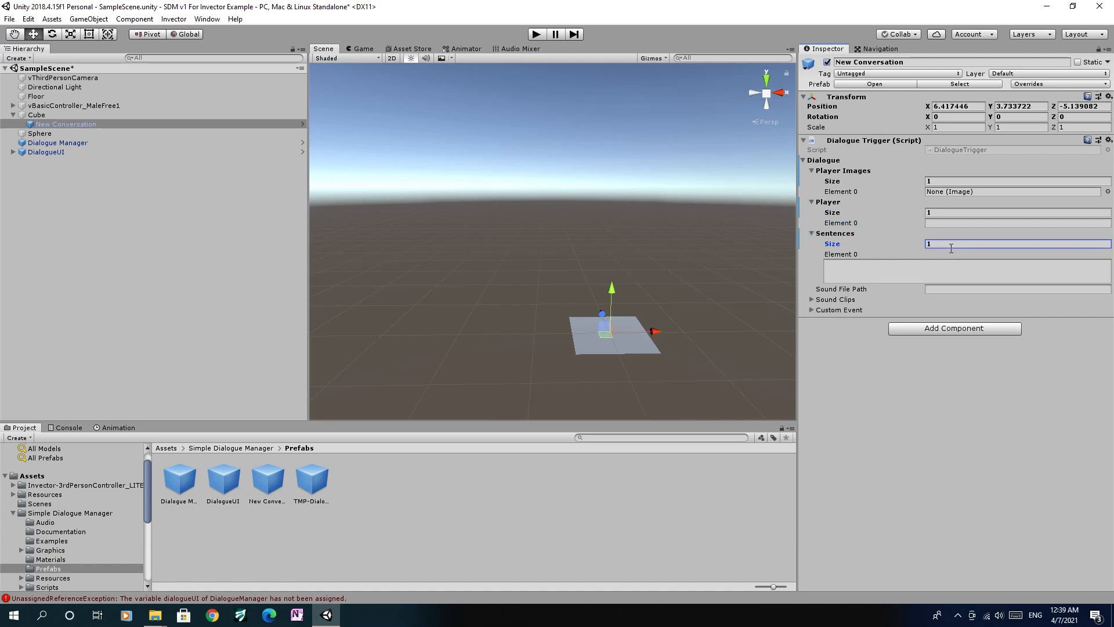
left_click(953, 224)
type("Player")
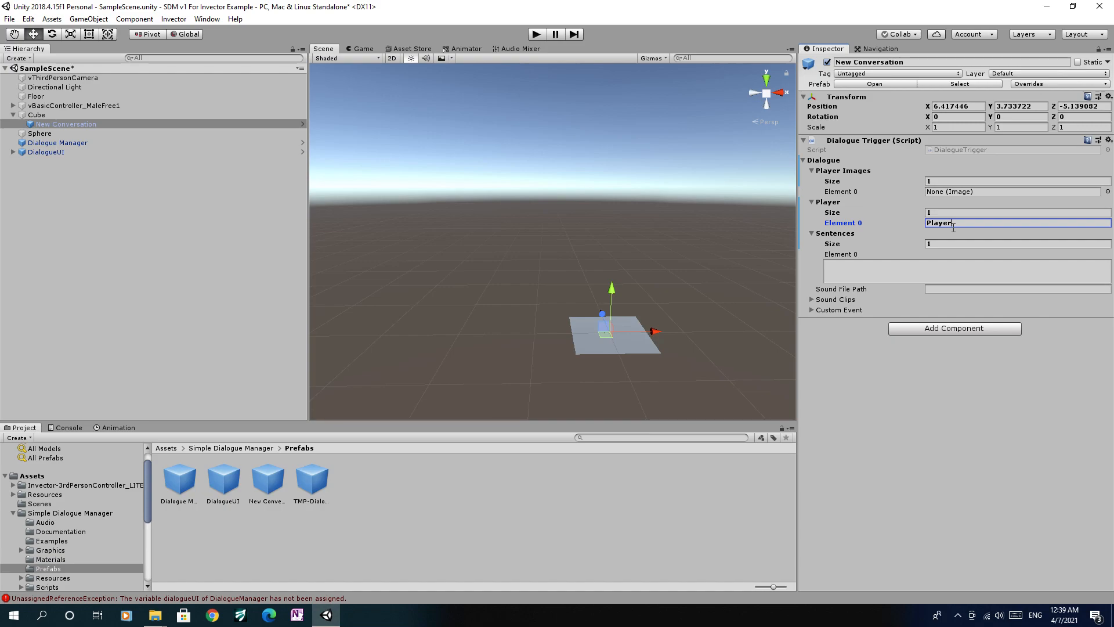
left_click(950, 193)
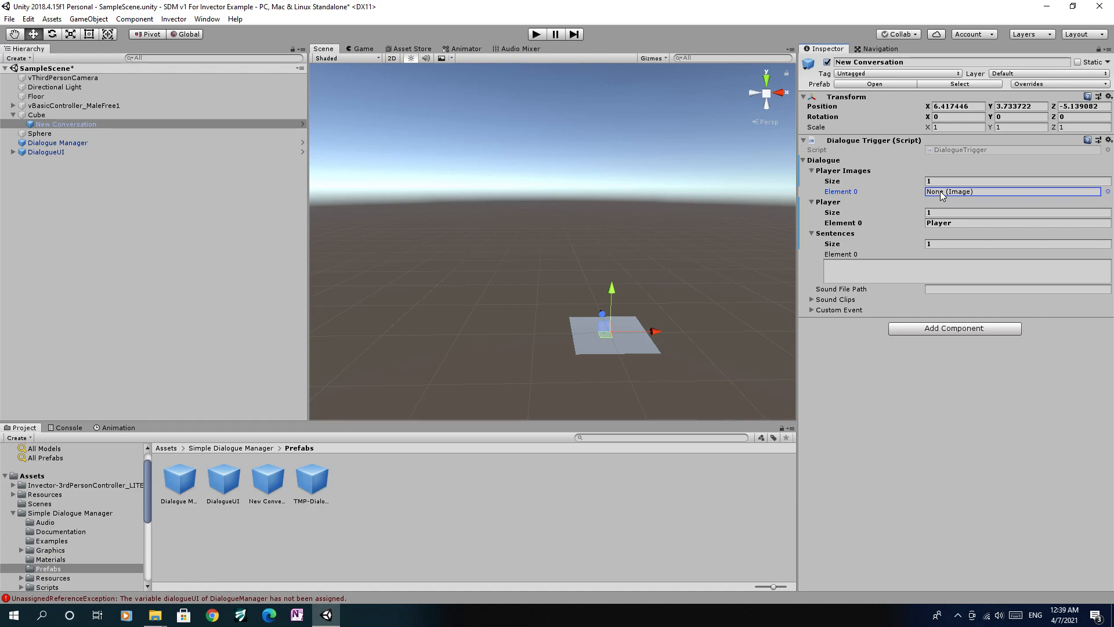
left_click(51, 19)
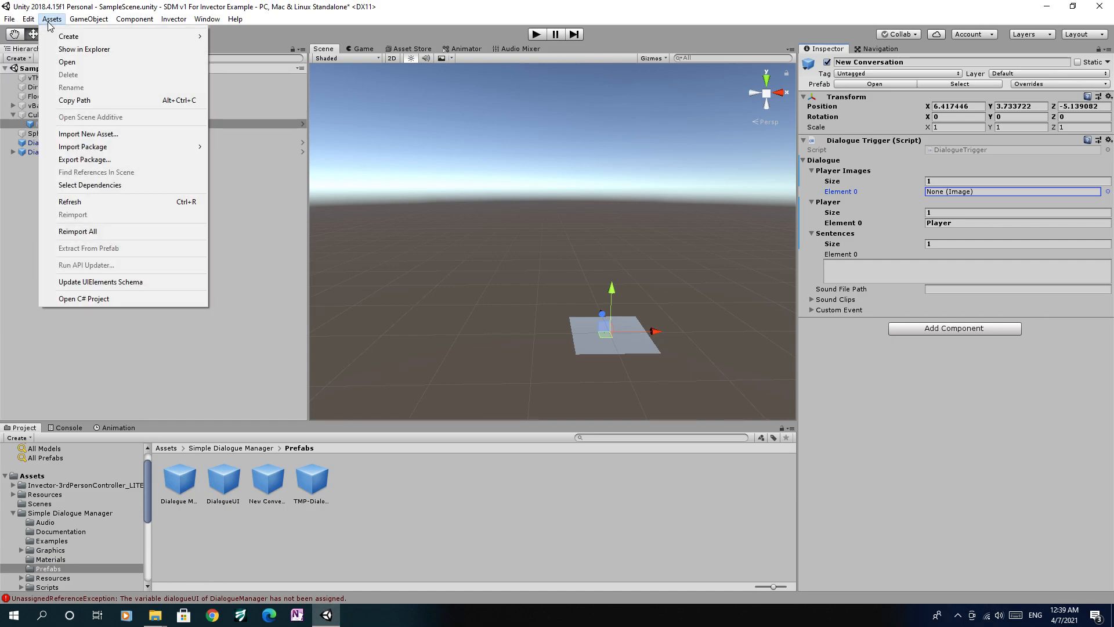
mouse_move(66, 36)
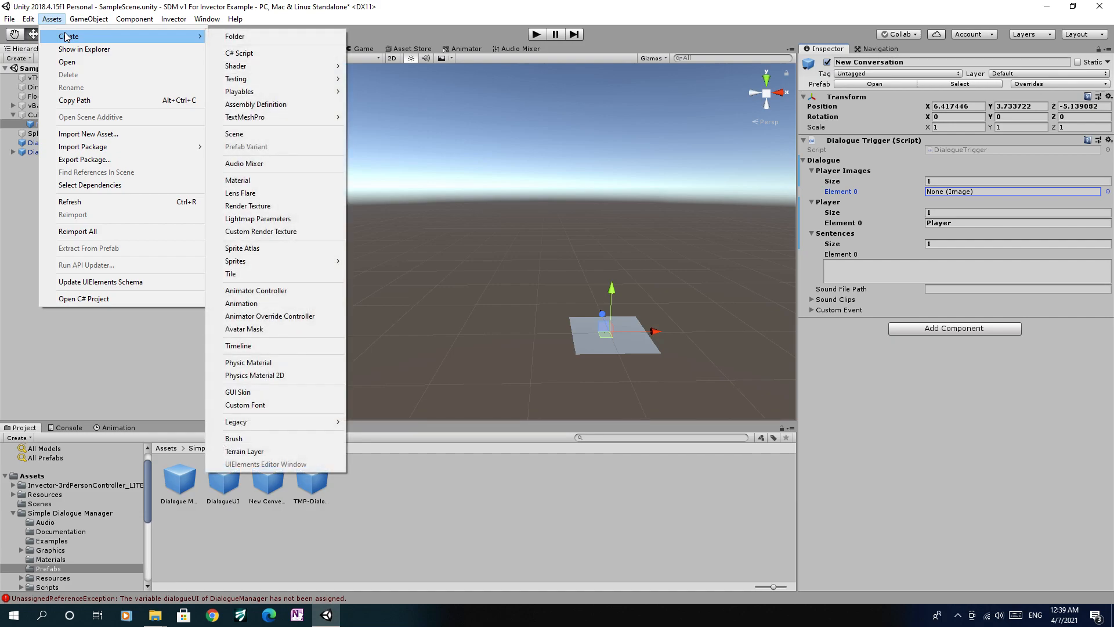
mouse_move(226, 79)
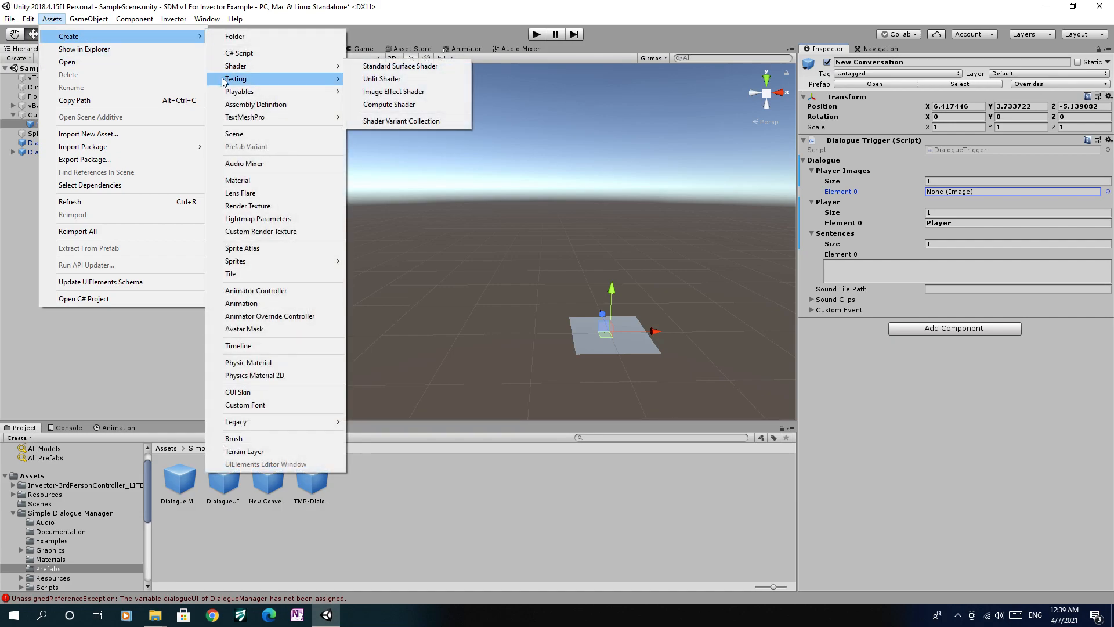
left_click(136, 318)
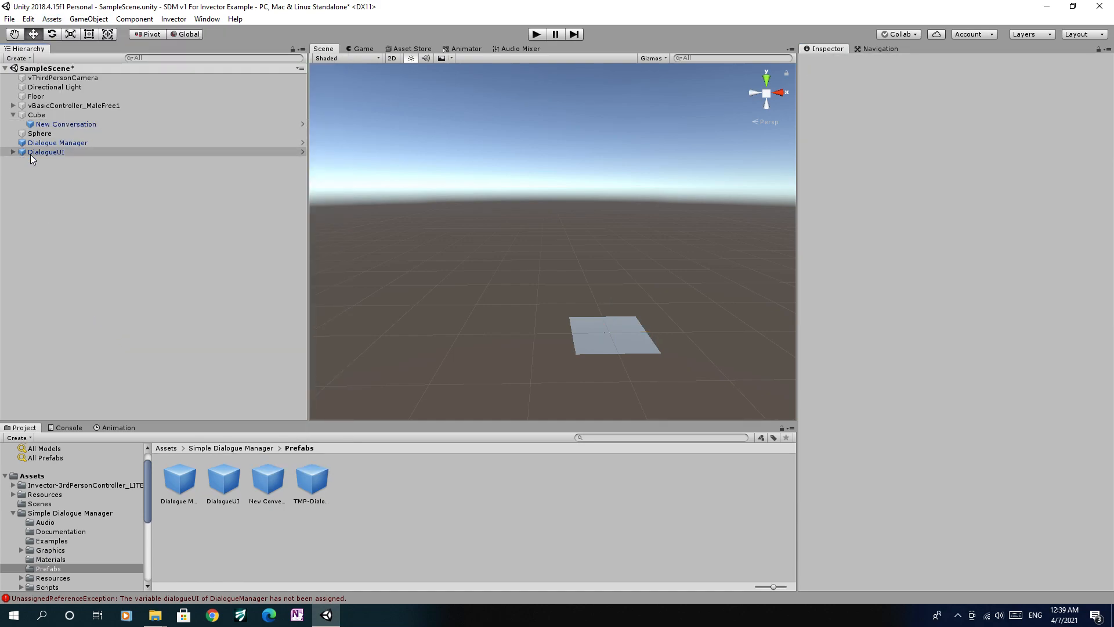
Step: Create a UI Image in the scene and rename it Player
left_click(88, 19)
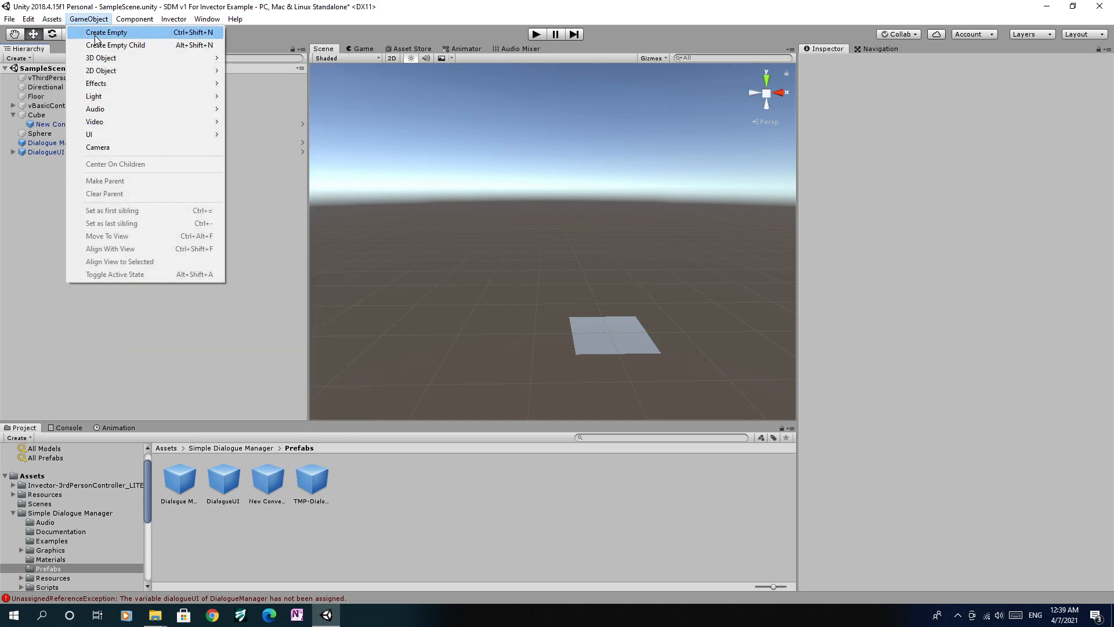
mouse_move(113, 133)
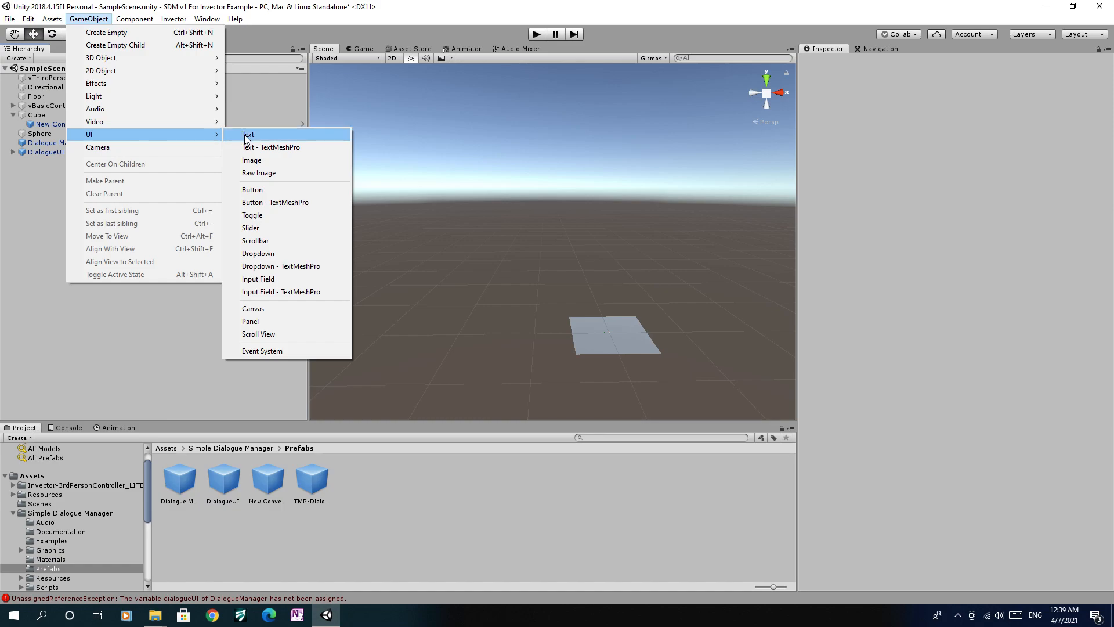
left_click(277, 163)
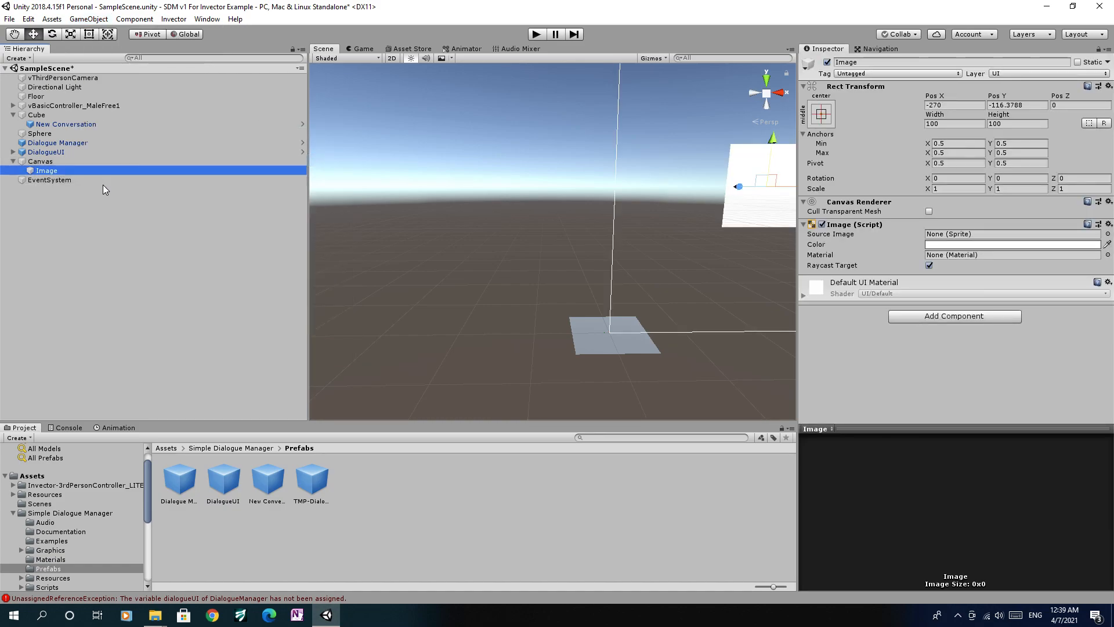
left_click(893, 62)
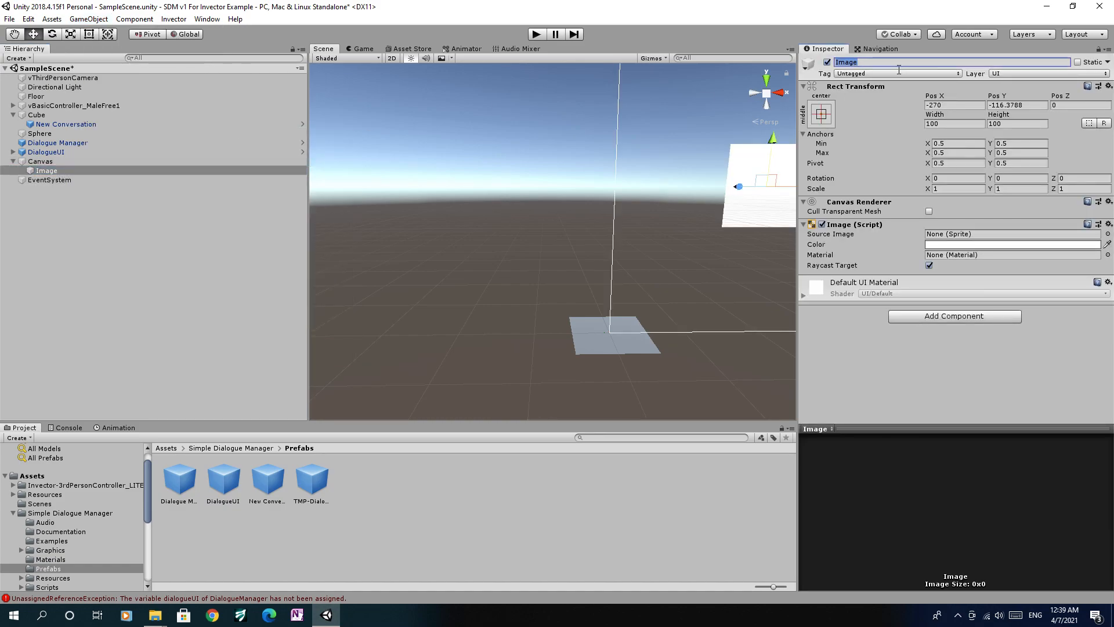
type("Player")
key("Return")
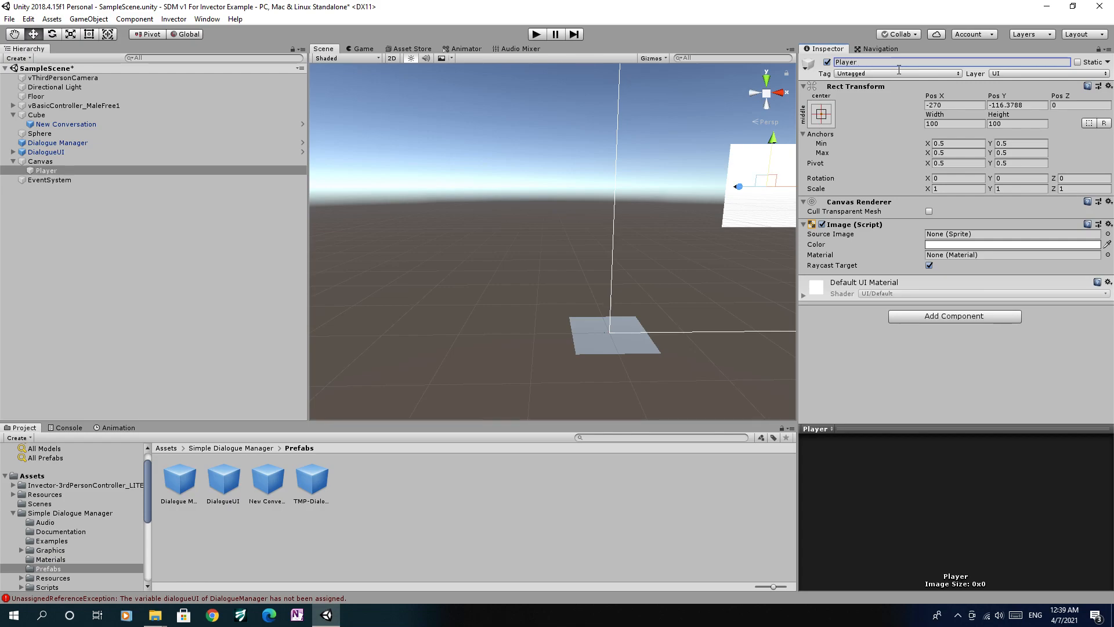
Step: Add a Camera as a child of vBasicController_MaleFree1 and rename it playerCamera
left_click(951, 235)
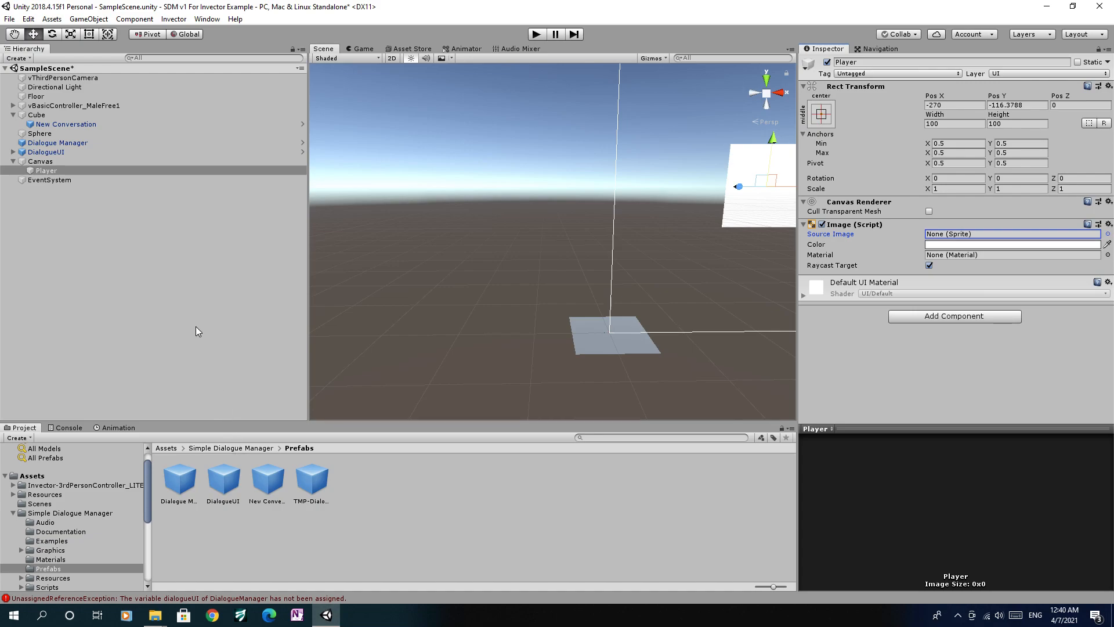
left_click(117, 106)
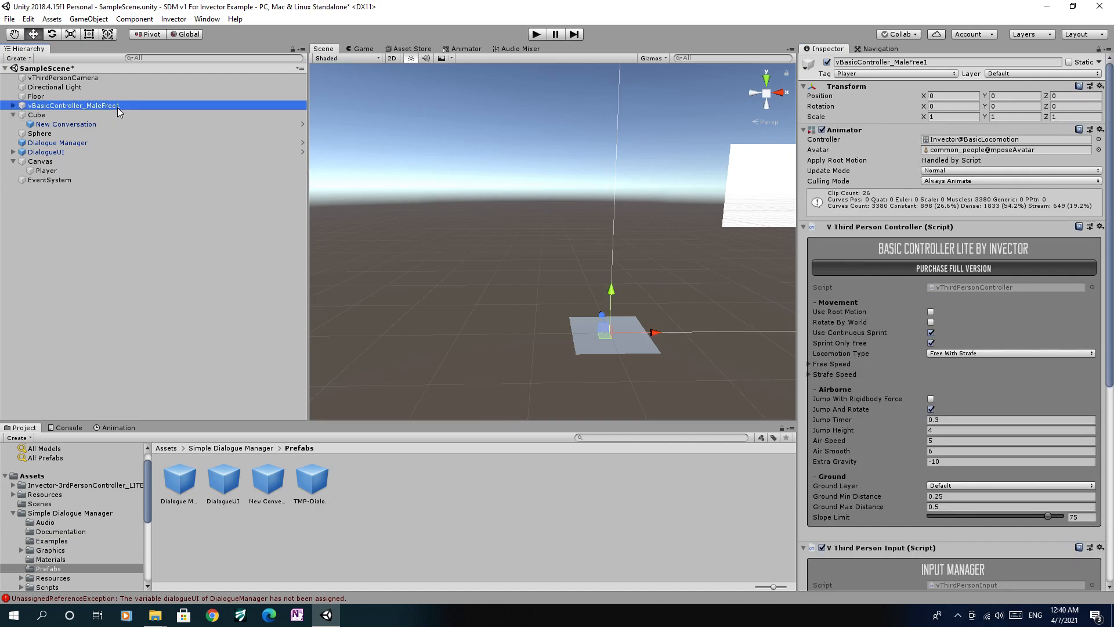
right_click(117, 107)
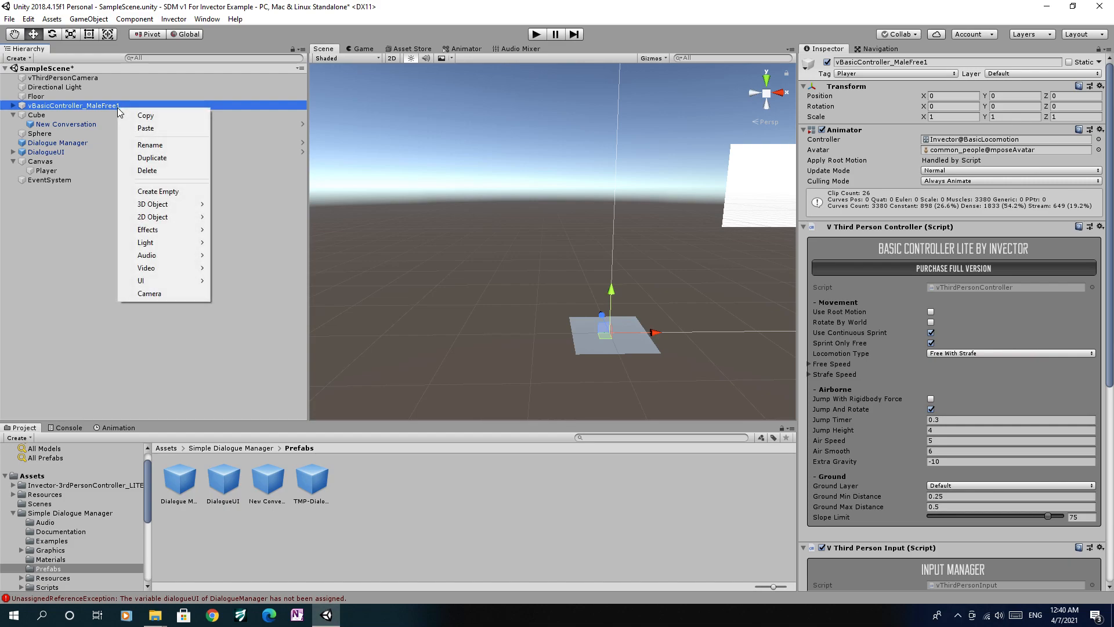
left_click(188, 294)
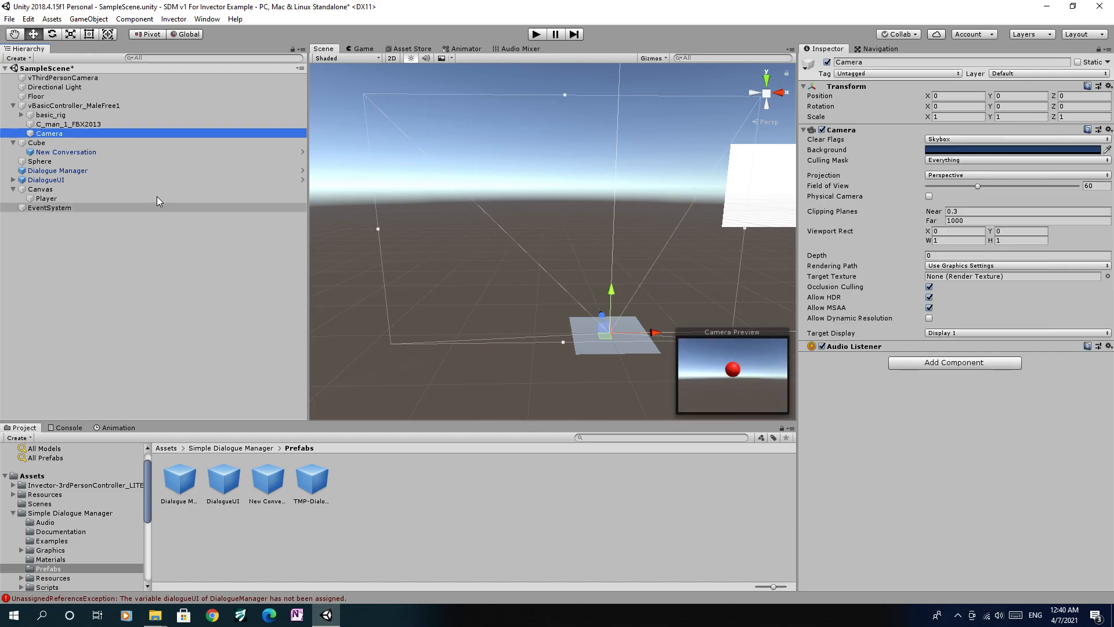
left_click(870, 64)
type("PlayerCamera")
key("Return")
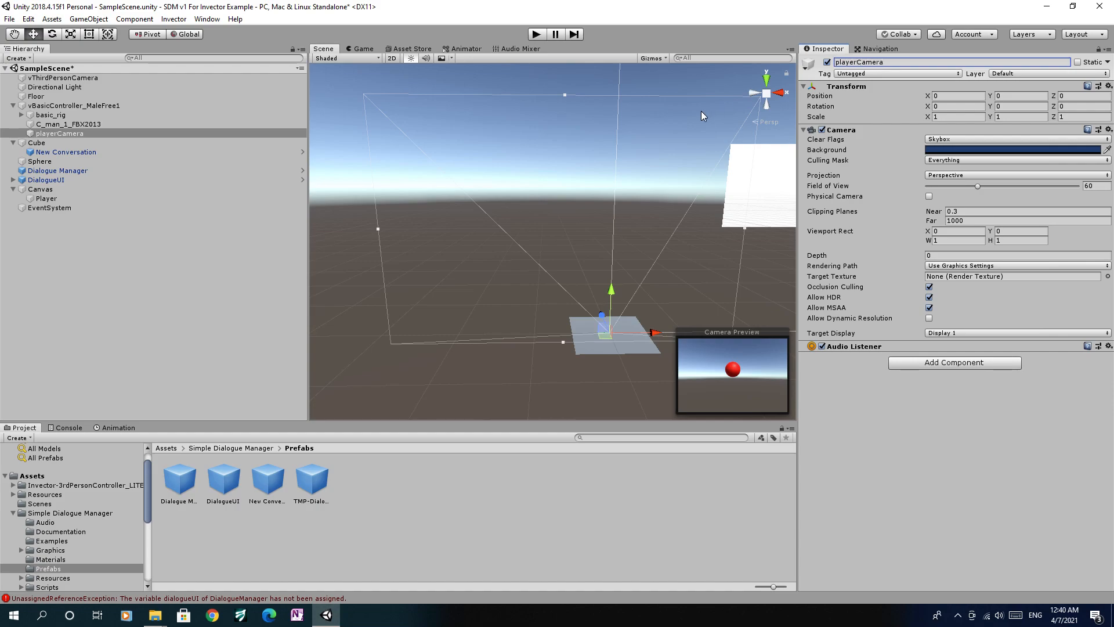
Step: Open the Sprites folder of Simple Dialogue Manager to reach the render textures for the camera's Target Texture
left_click(951, 277)
left_click(252, 448)
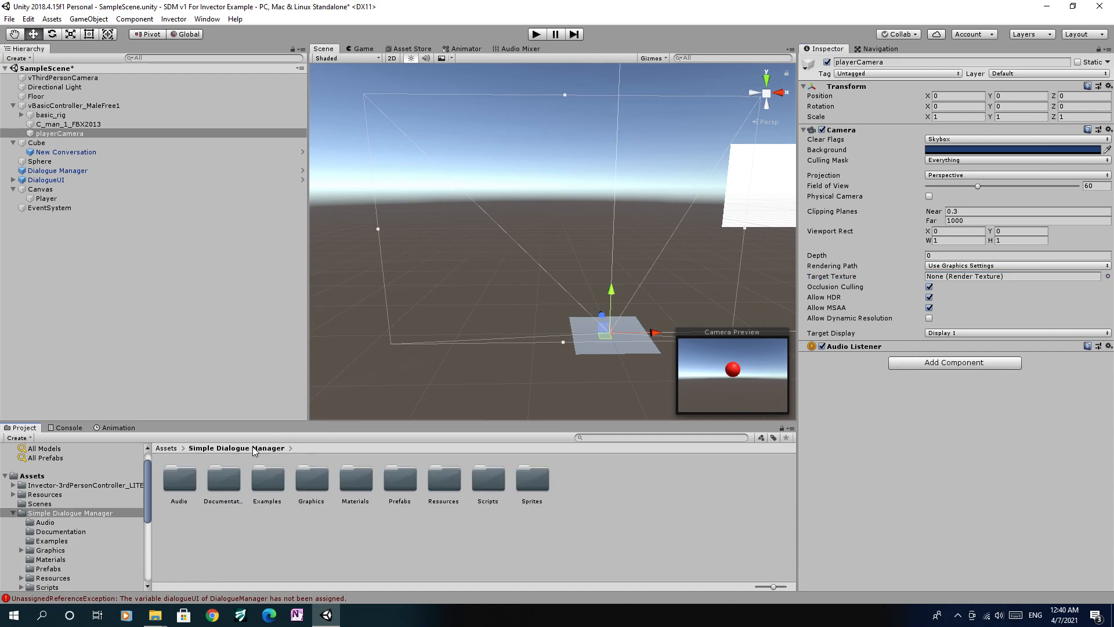
double_click(530, 478)
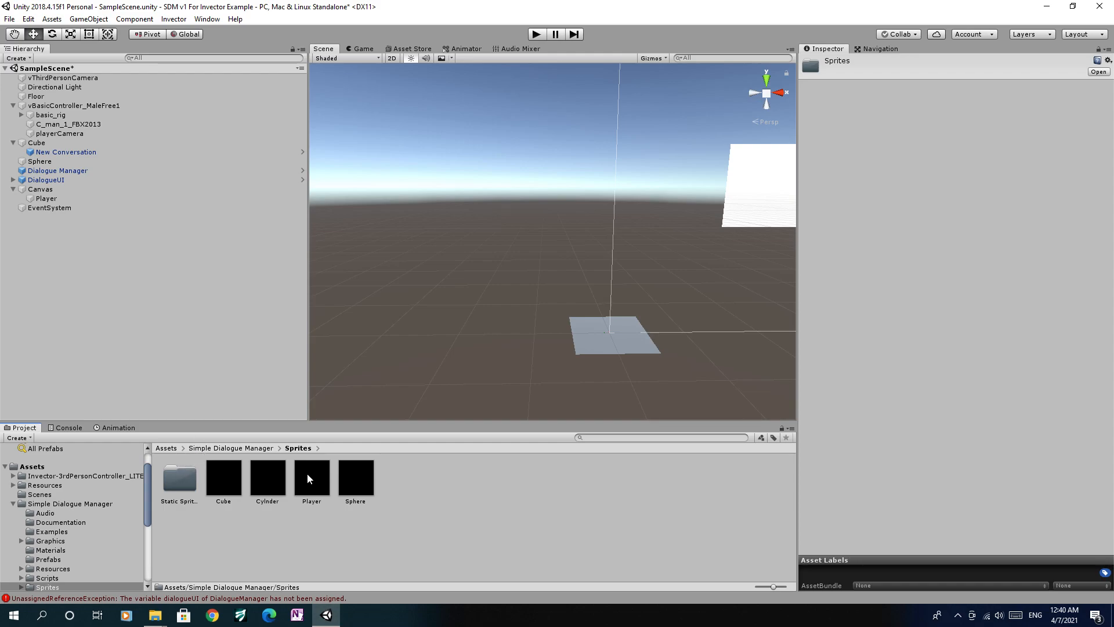
Step: Create a new Render Texture in the Sprites folder and delete it again
right_click(413, 482)
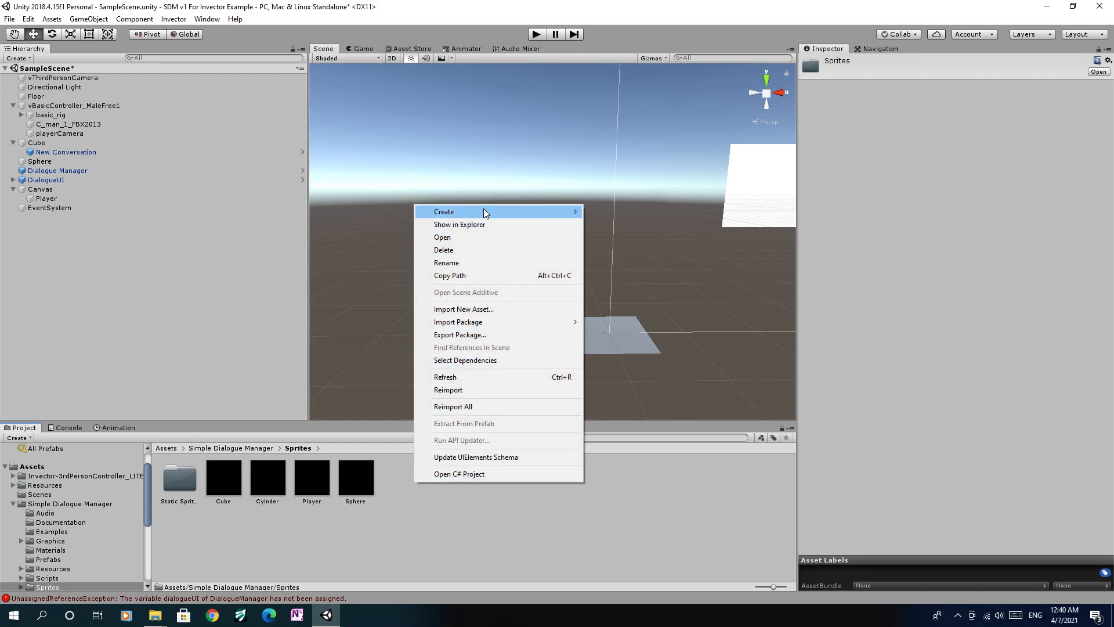
mouse_move(485, 211)
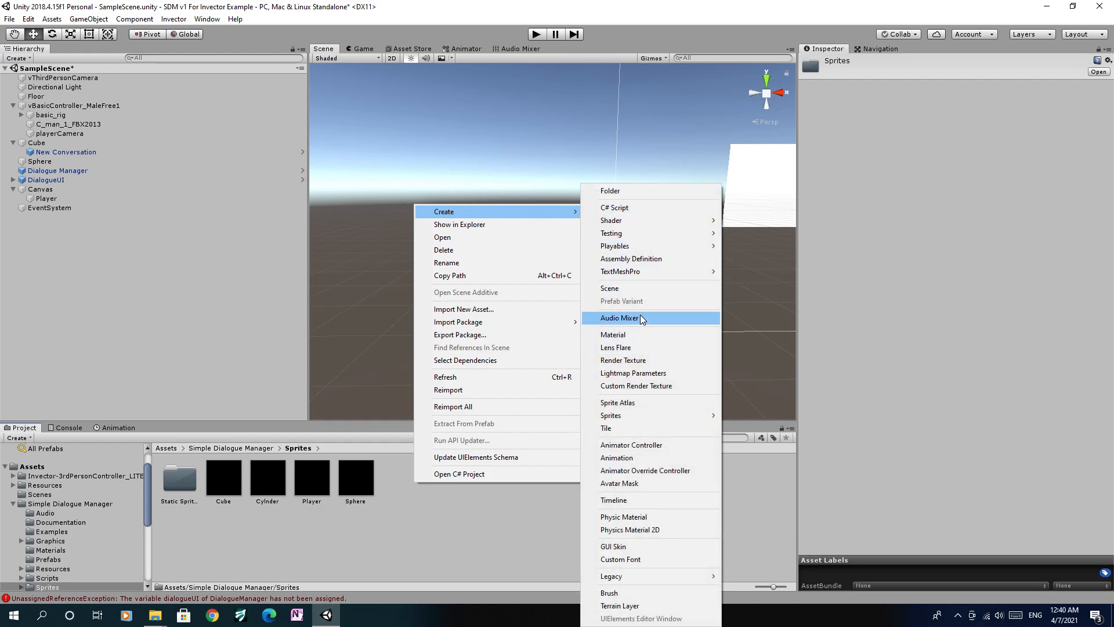
left_click(657, 362)
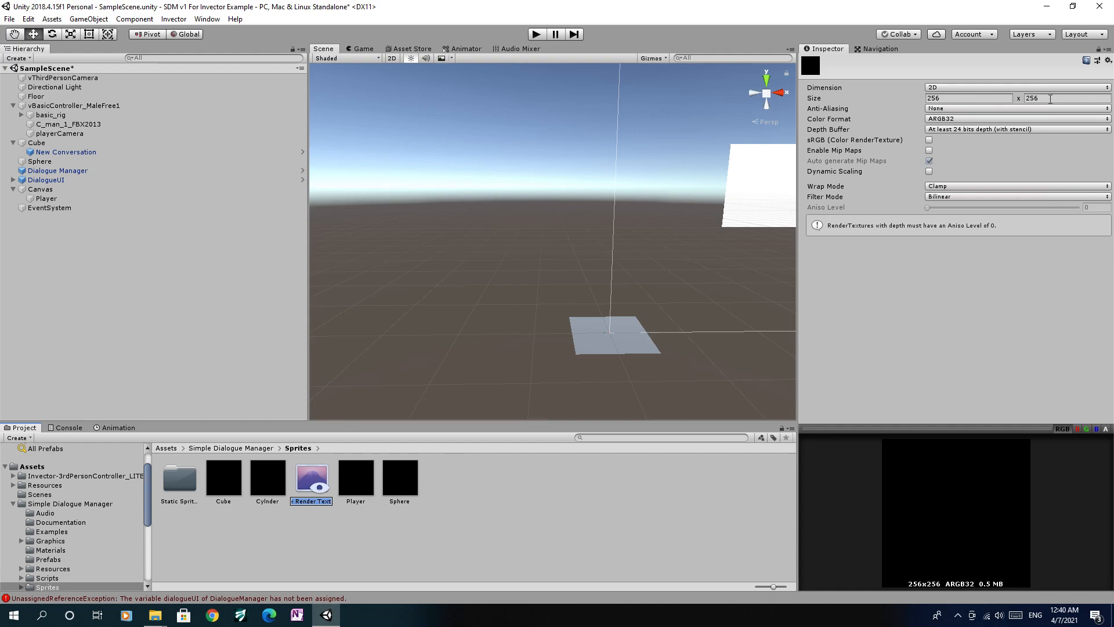
left_click(308, 476)
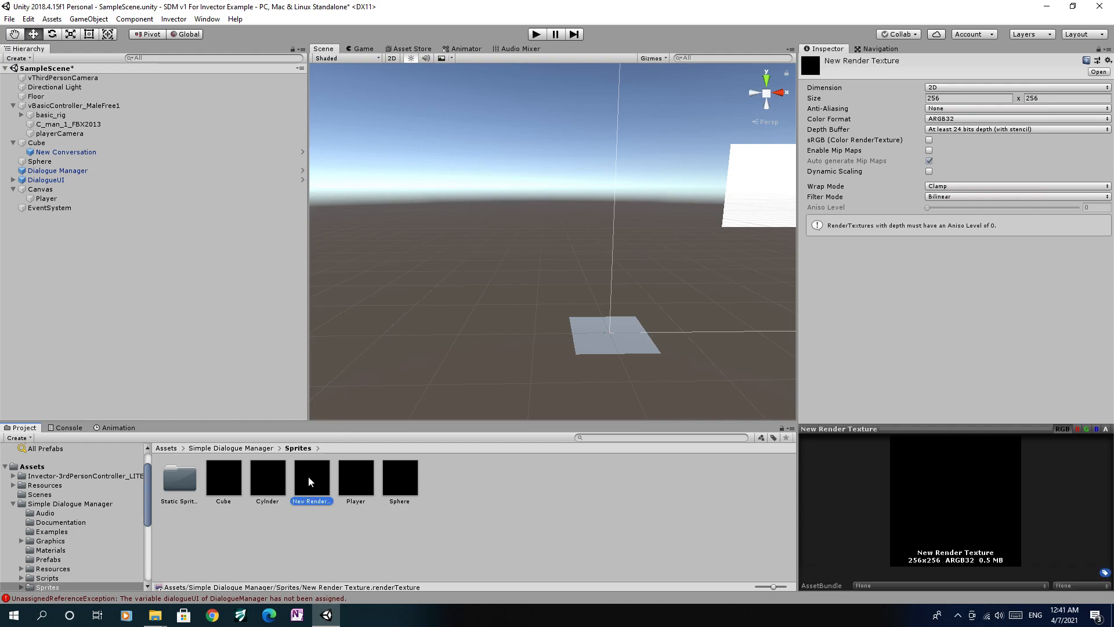
key("Delete")
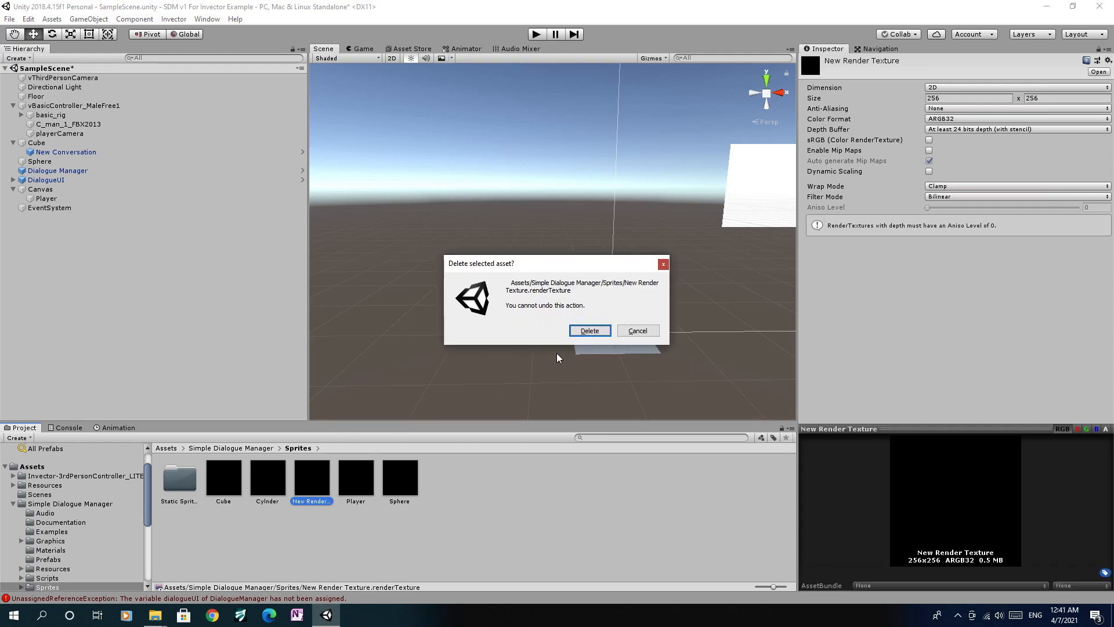
left_click(590, 333)
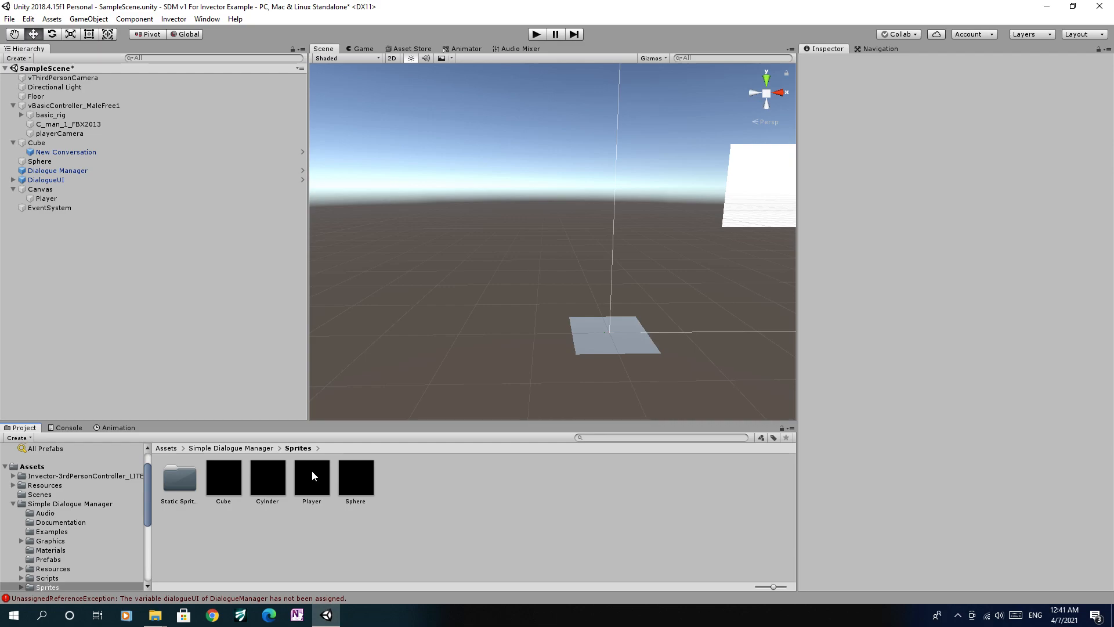
Step: Assign the Player render texture from the Sprites folder as playerCamera's Target Texture
left_click(59, 133)
left_click_drag(321, 474, 960, 277)
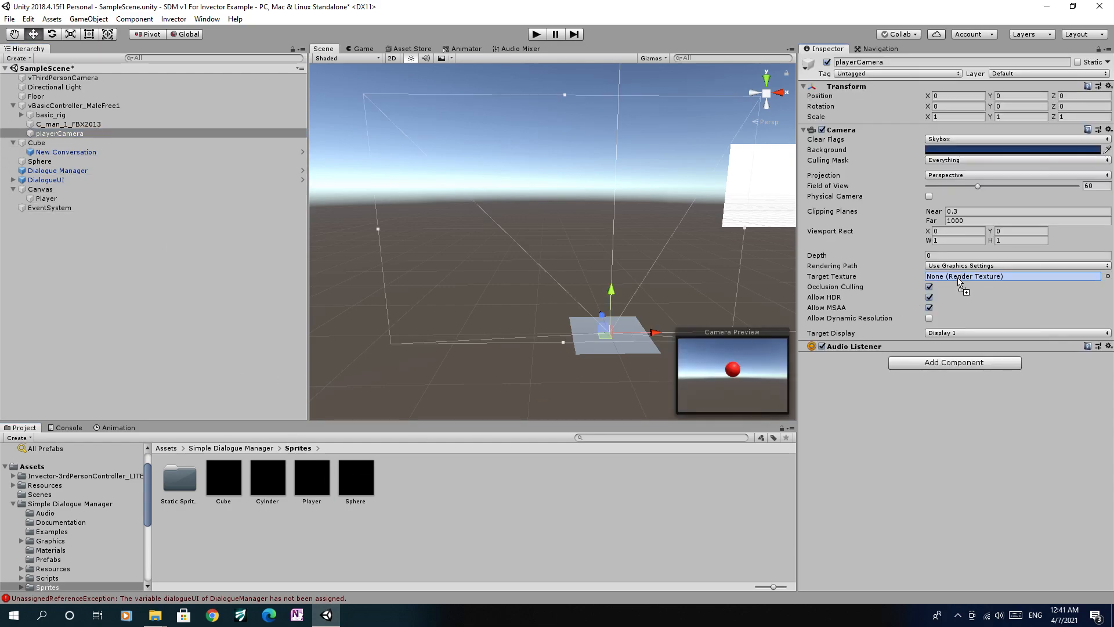
Step: Disable playerCamera's Camera component and remove its Audio Listener component
left_click(821, 129)
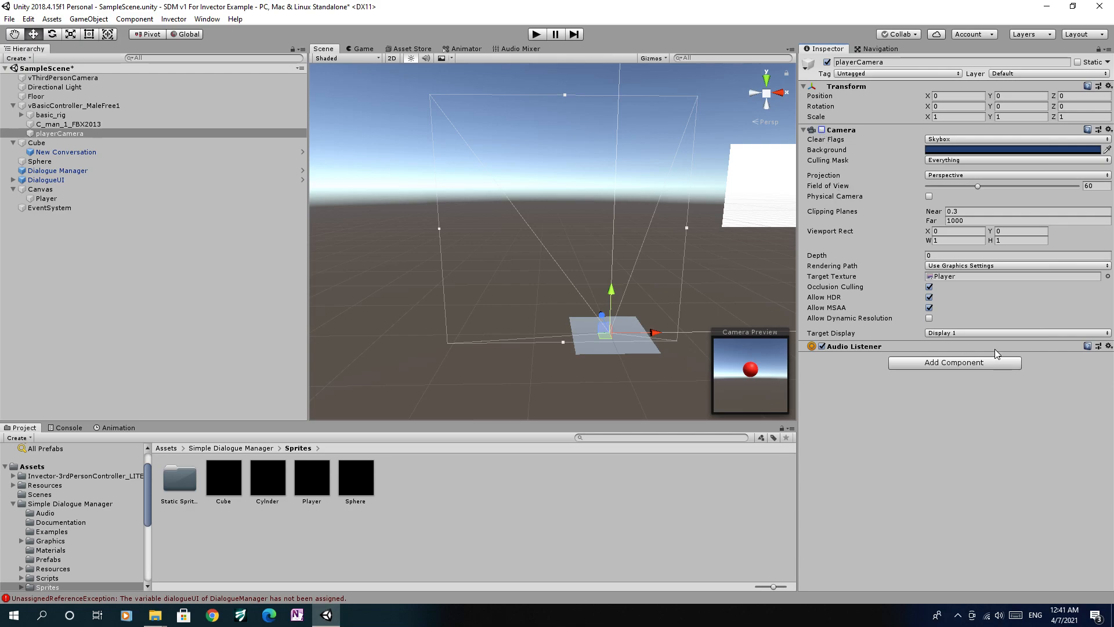
left_click(1109, 346)
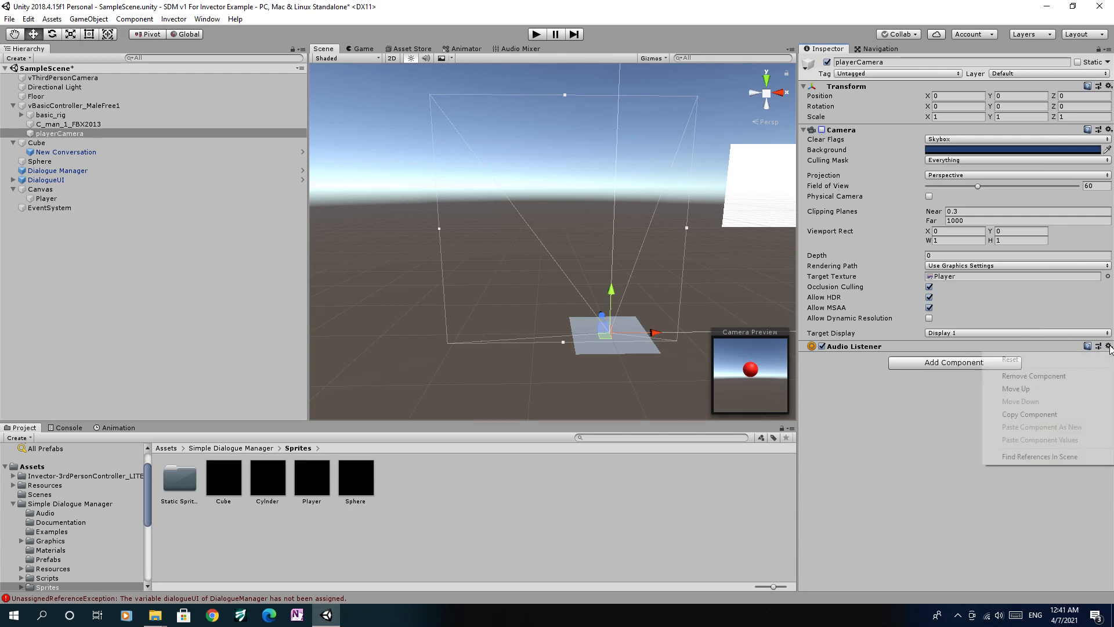
left_click(1102, 378)
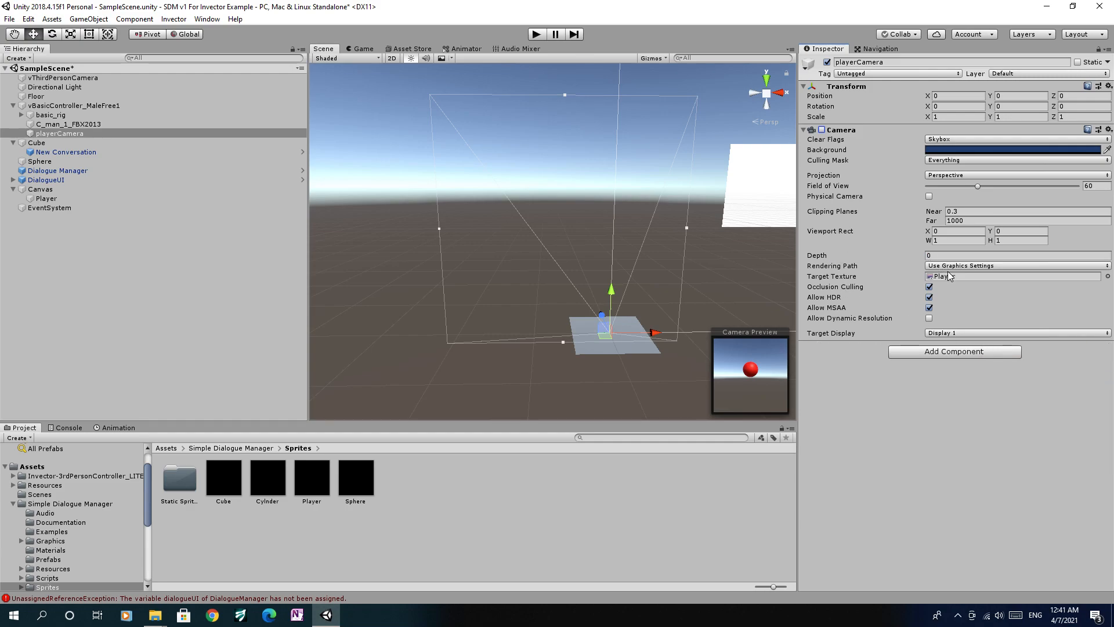
Step: Move playerCamera up to about Y 0.85 and out in front of the character to about Z 0.78
double_click(71, 136)
right_click_drag(613, 304, 490, 312)
key("w")
scroll(499, 305, "down", 10)
left_click_drag(556, 281, 551, 245)
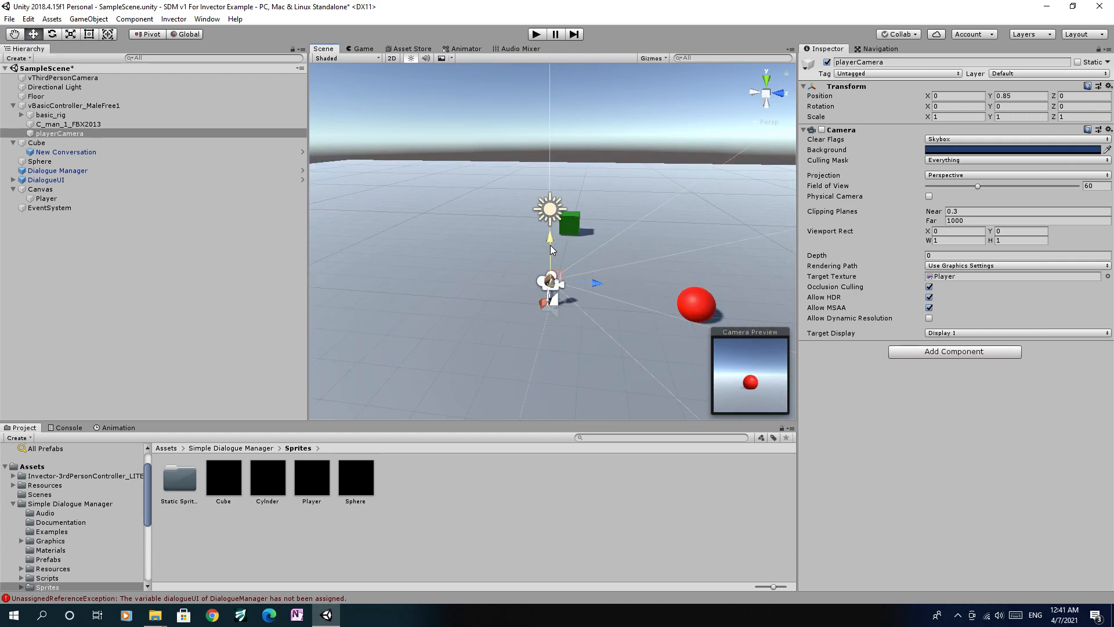
left_click_drag(595, 288, 621, 284)
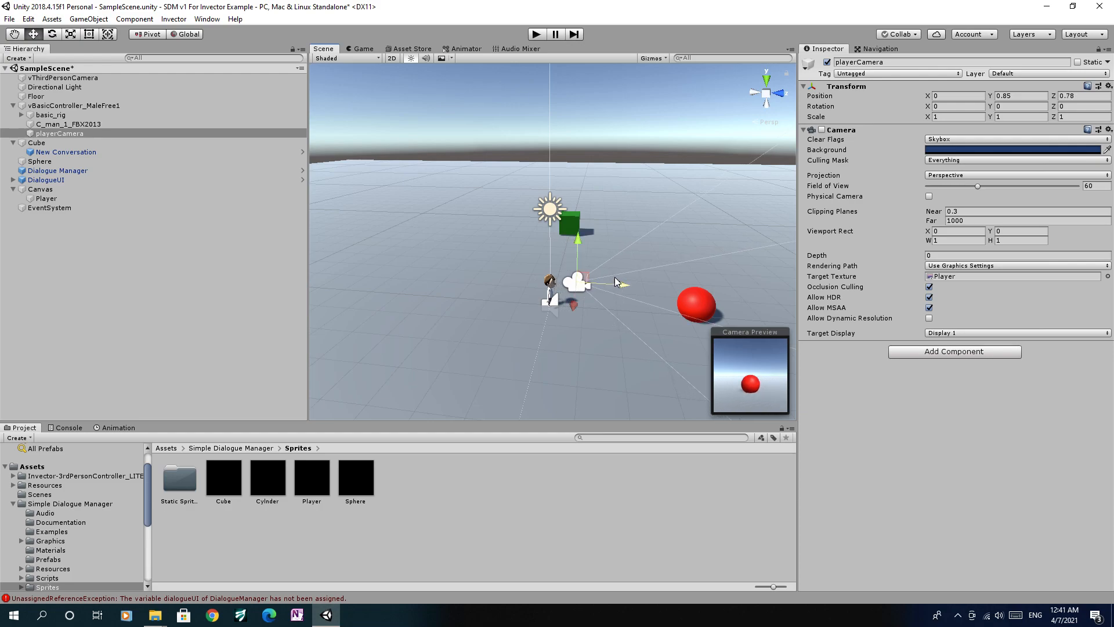
Step: Set playerCamera's Y rotation to 180 and adjust its position to about Y 0.81 and Z 0.66 to frame the character's face
left_click(1000, 106)
type("180")
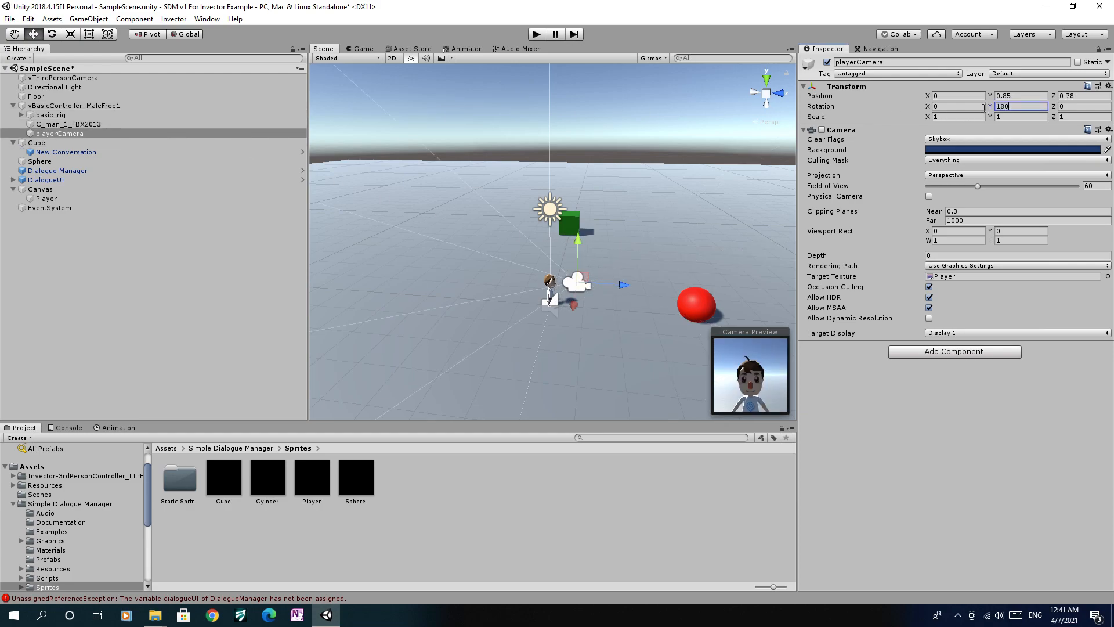
left_click_drag(619, 280, 618, 281)
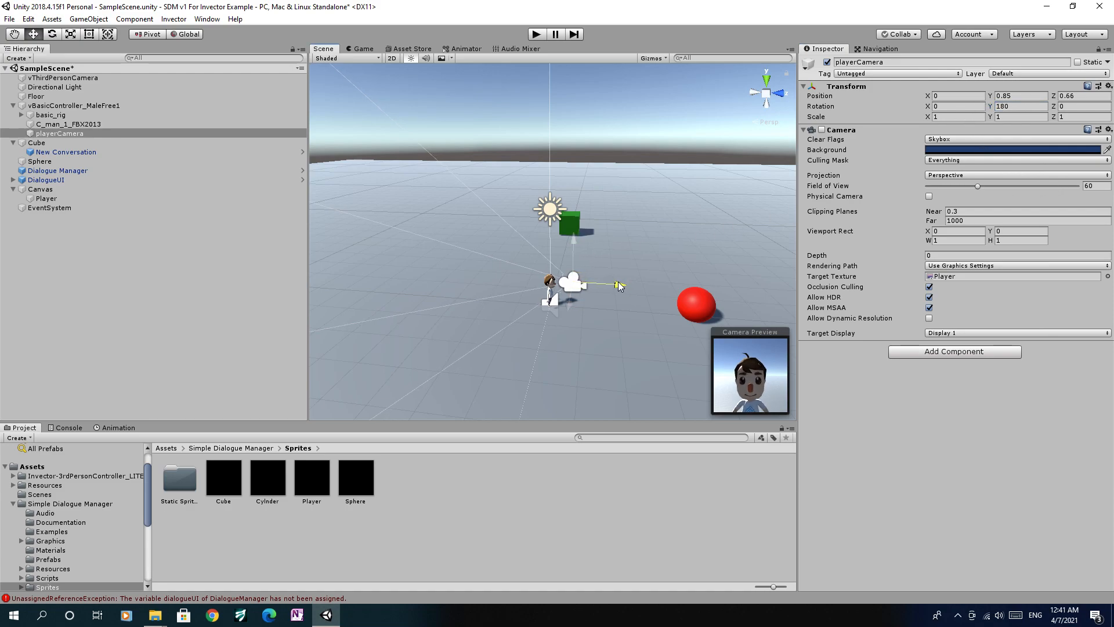
left_click_drag(573, 239, 574, 239)
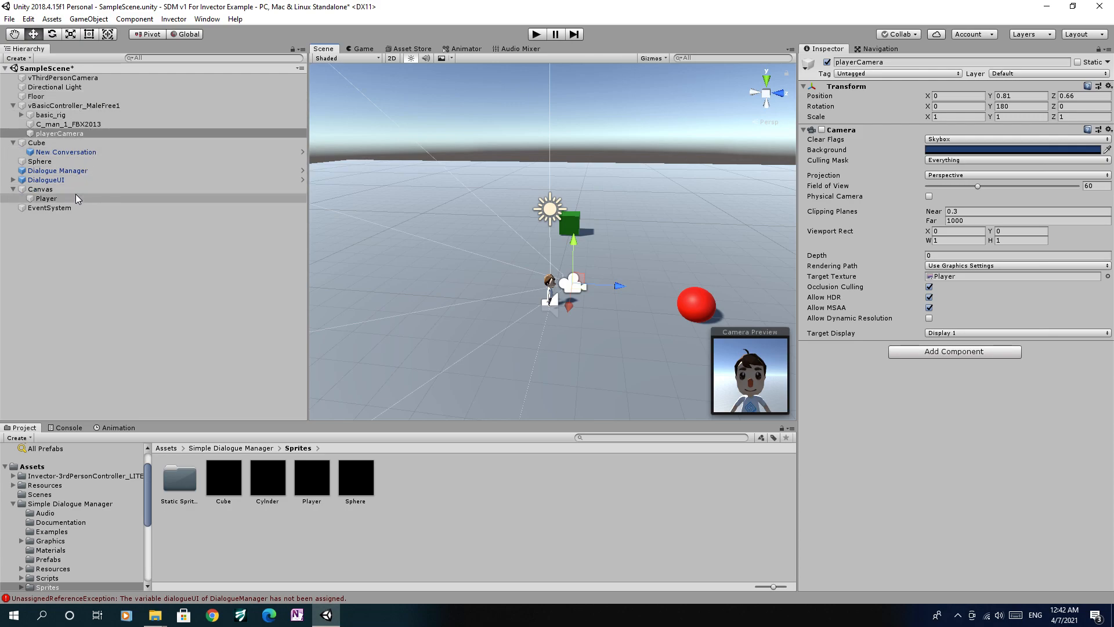
Step: Rename the New Conversation object under Cube as EN-Cube Message
left_click(75, 151)
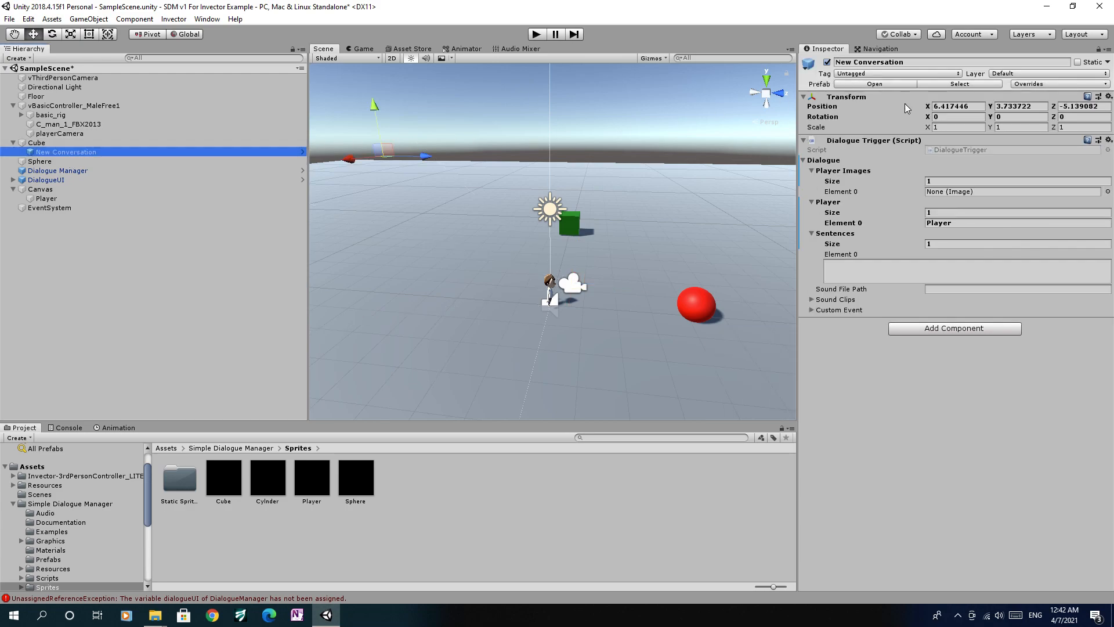
left_click(906, 63)
type("EN-Cube")
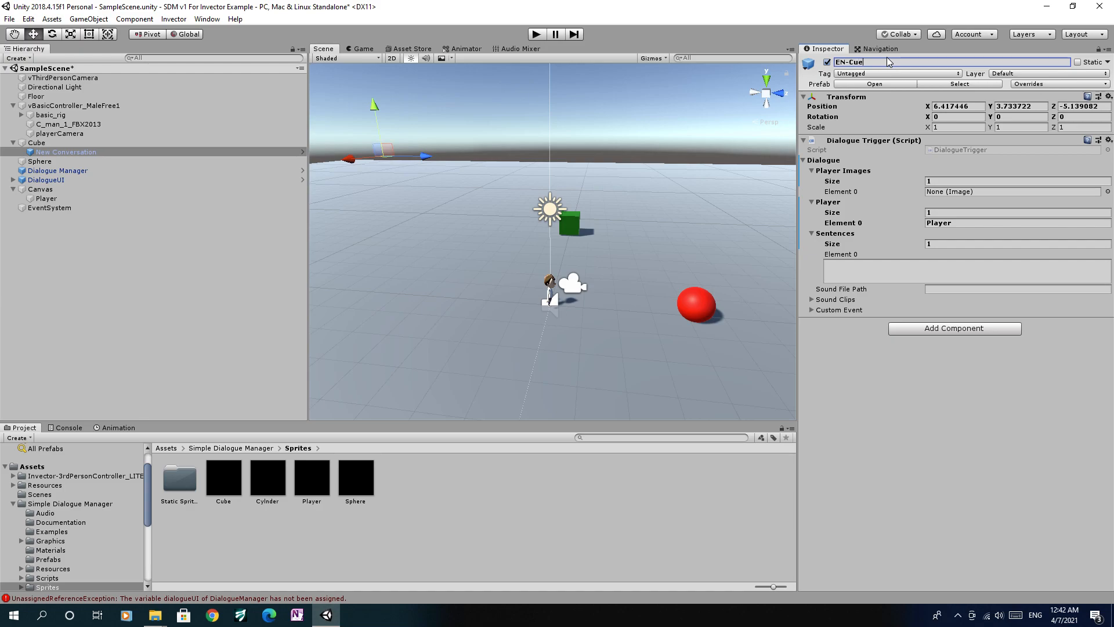
type(" Conversation")
key("Return")
double_click(890, 61)
type("Message")
key("Return")
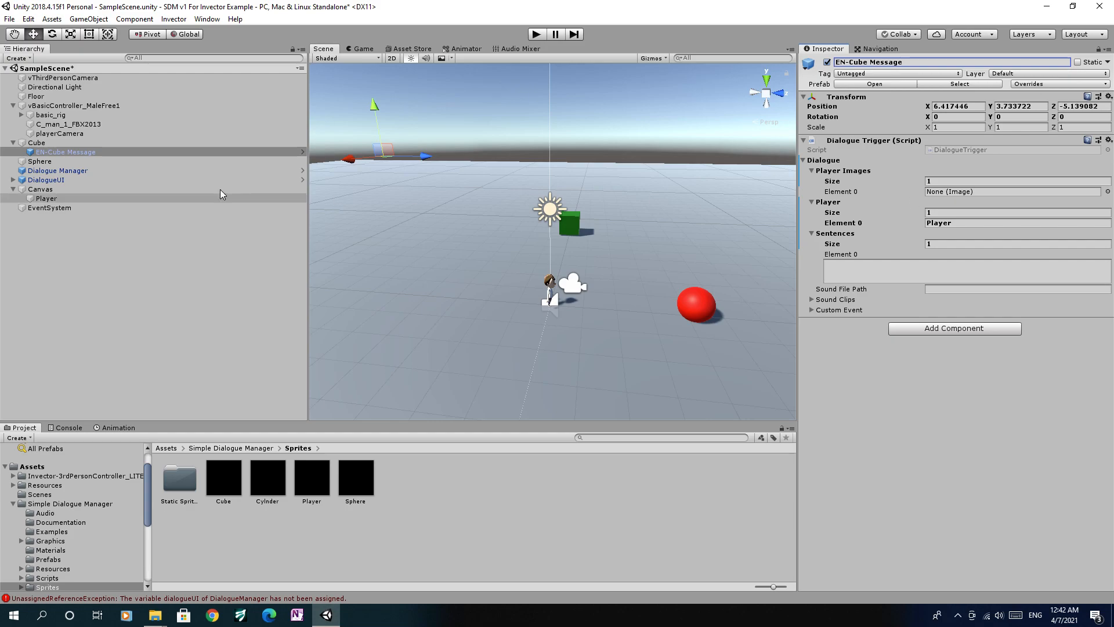
Step: Assign the Player image to Element 0 of Player Images and enter "Oh ! This is a green cube." as Element 0 of Sentences
left_click_drag(76, 199, 951, 192)
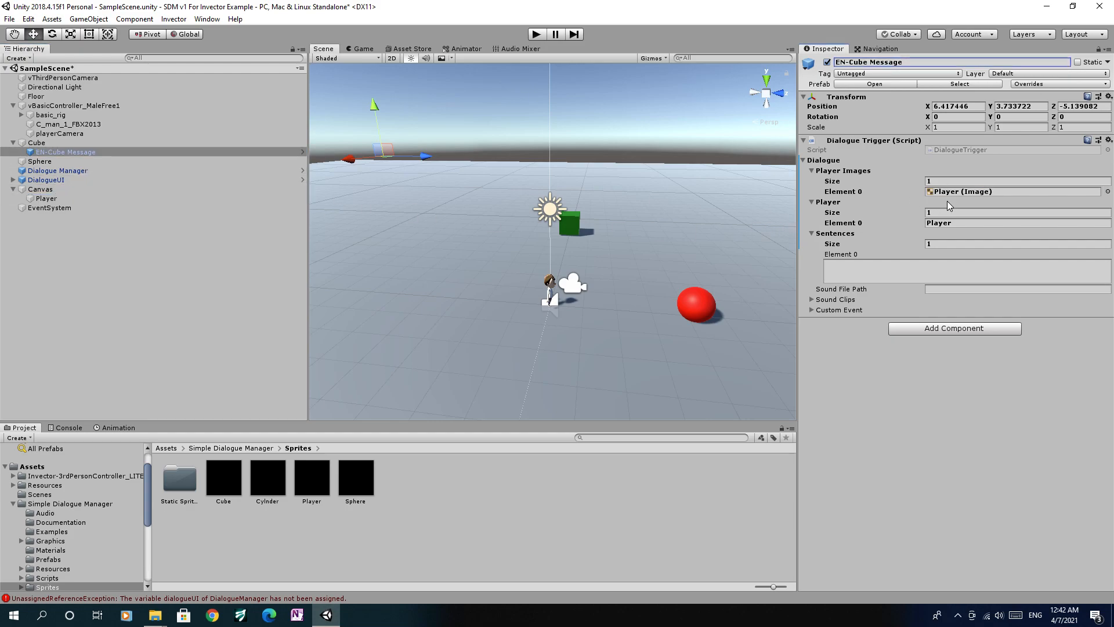
left_click(957, 225)
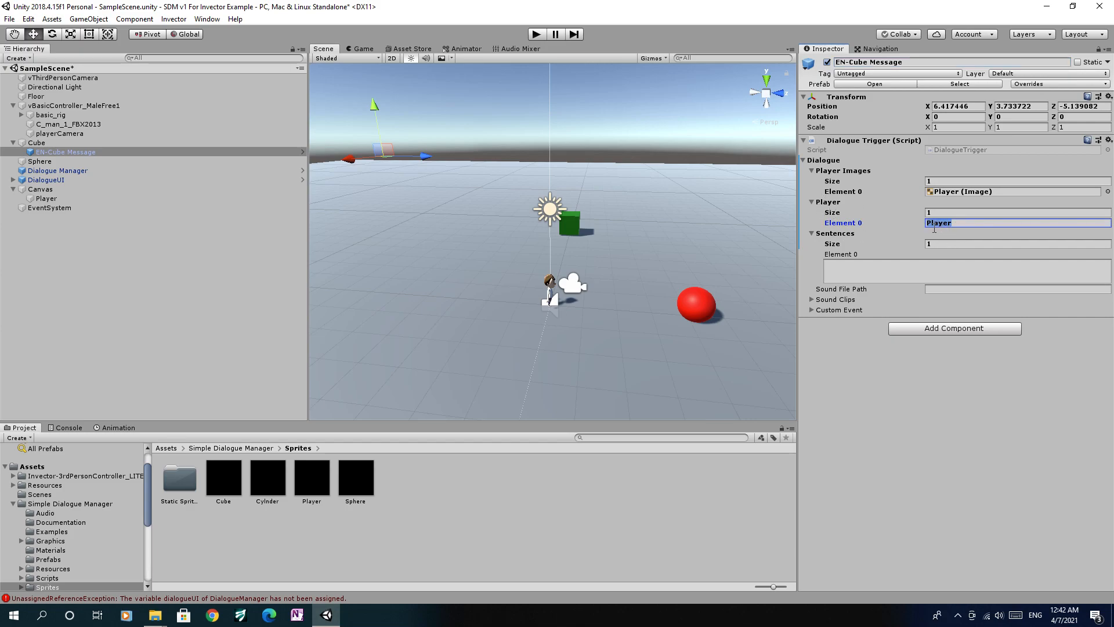
left_click(944, 268)
type("O")
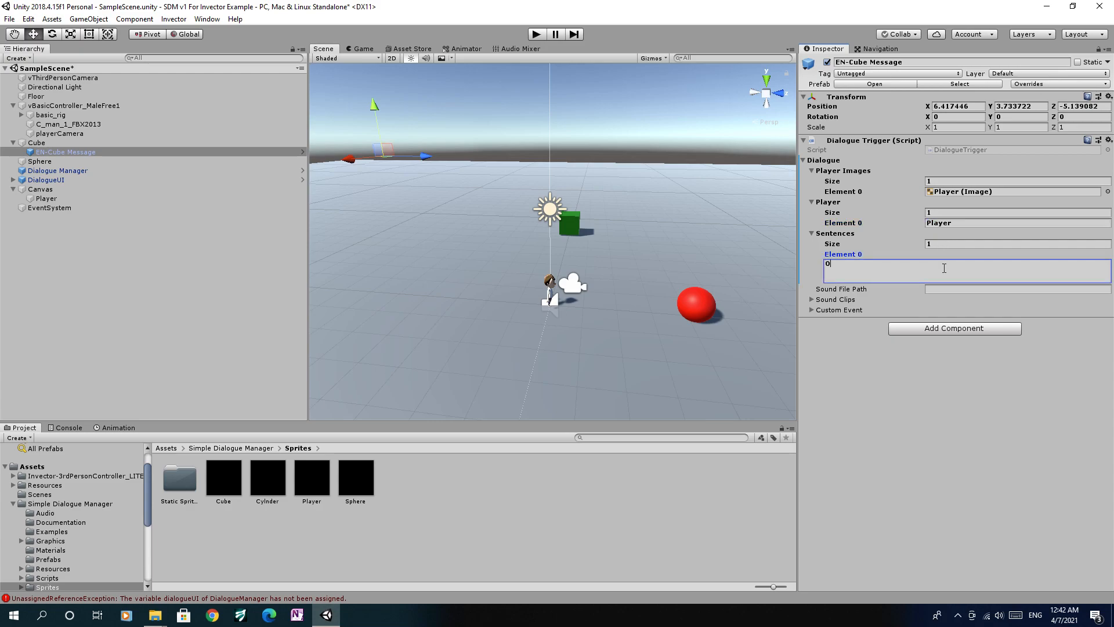
type("h ! This is a cube !")
key("BackSpace")
type("green cube.")
Step: Run the scene, walk the character around near the green cube, and stop play mode
left_click(536, 34)
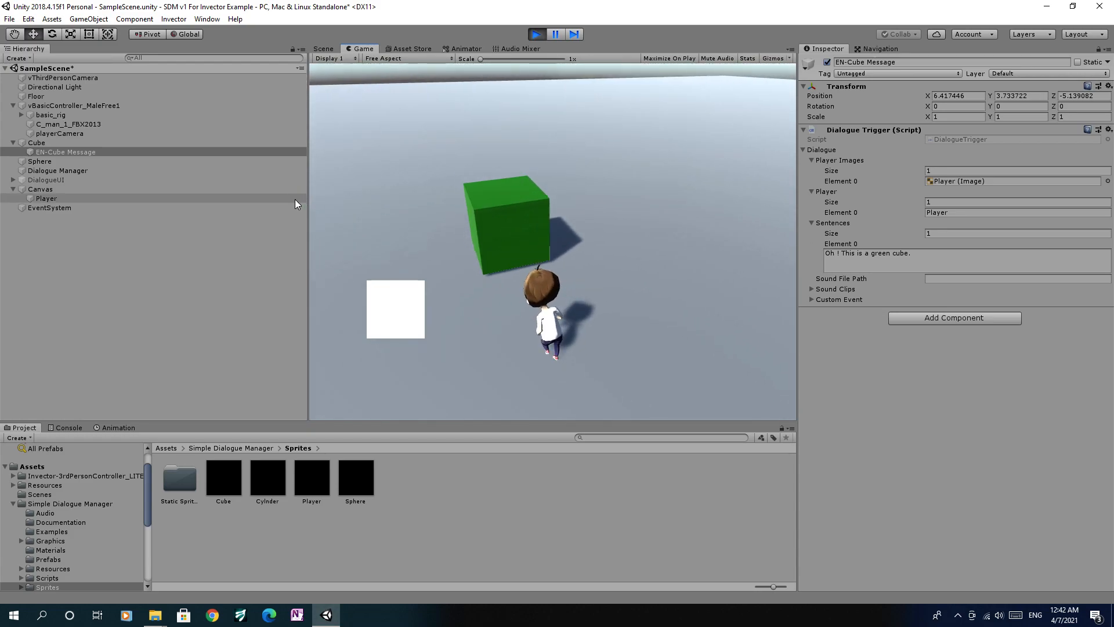
key("w")
key("s")
key("w")
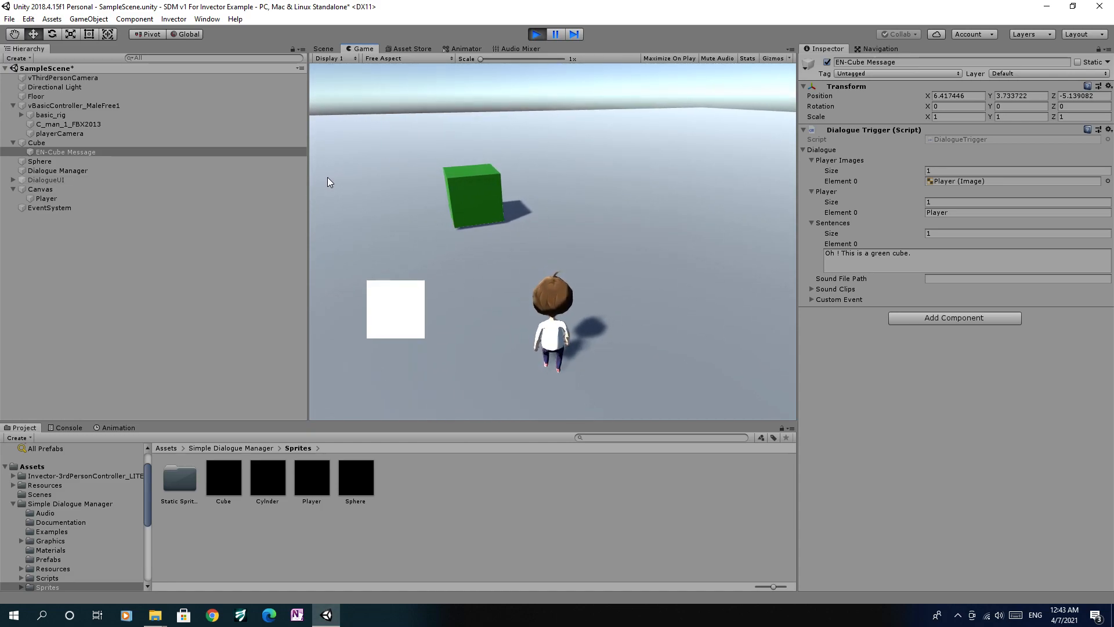
left_click(535, 35)
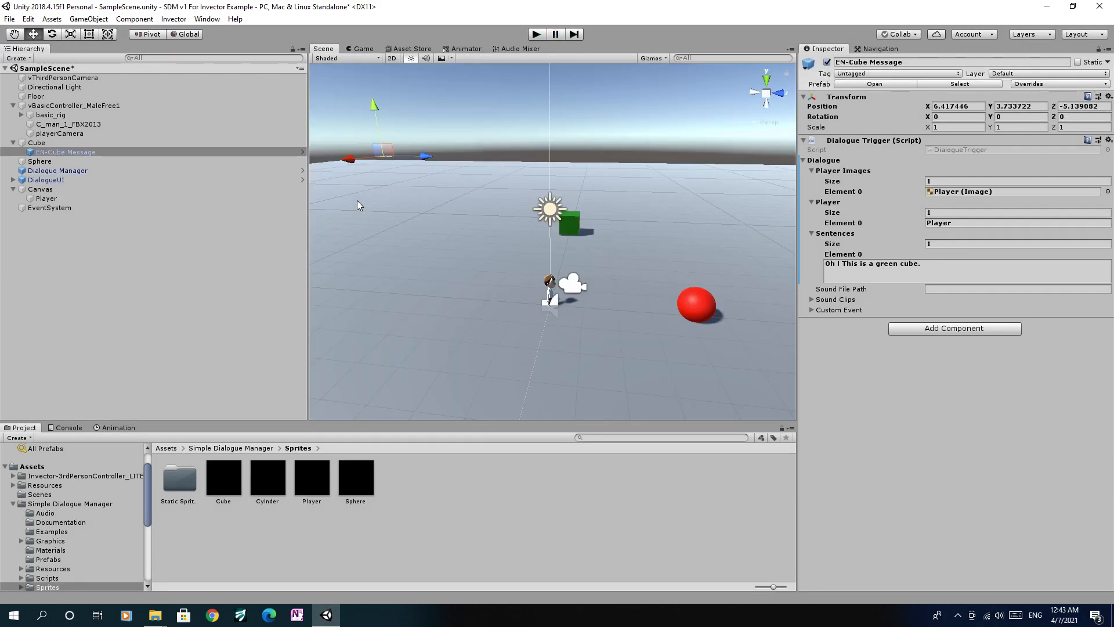
Step: Try moving the Player image sideways out of the Canvas to about Pos X -740, and undo the move
double_click(81, 197)
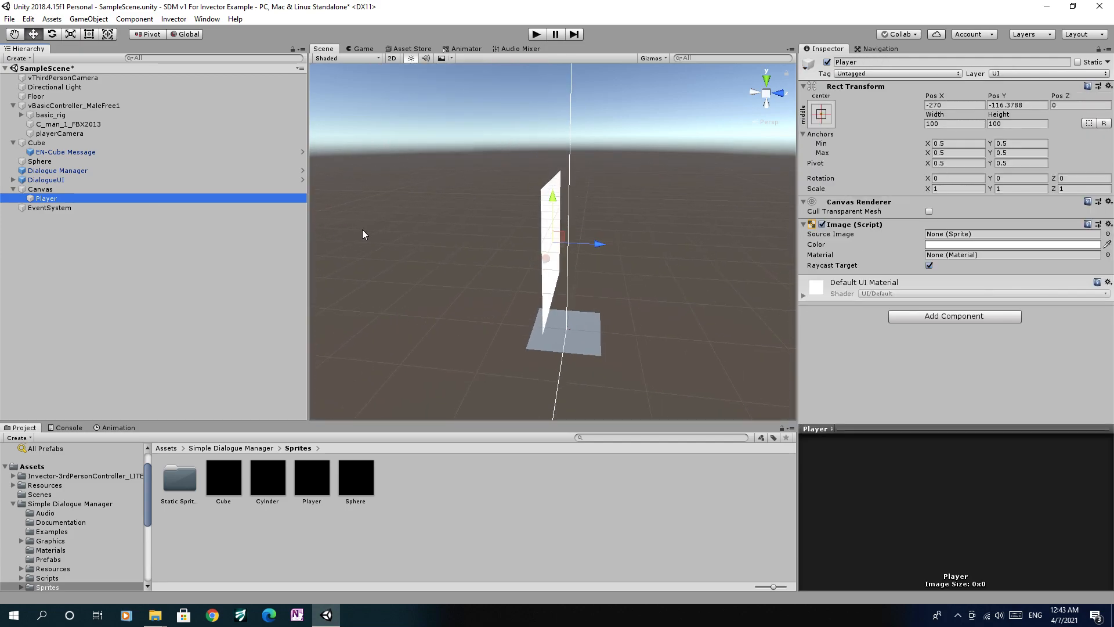
left_click_drag(411, 266, 525, 280, "alt")
key("f")
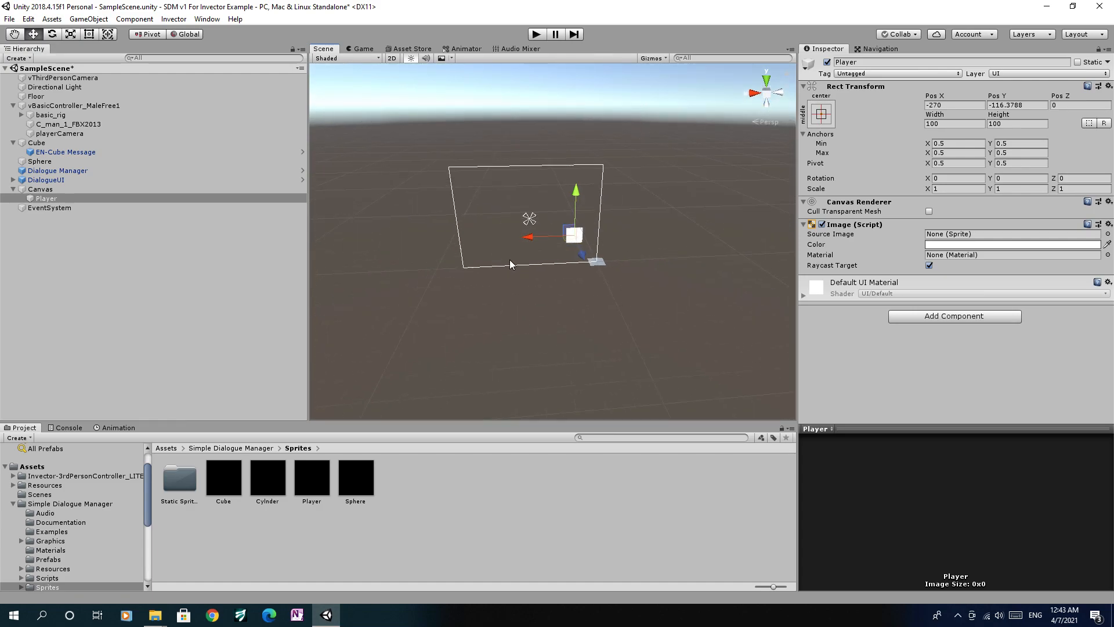
left_click_drag(539, 239, 615, 239)
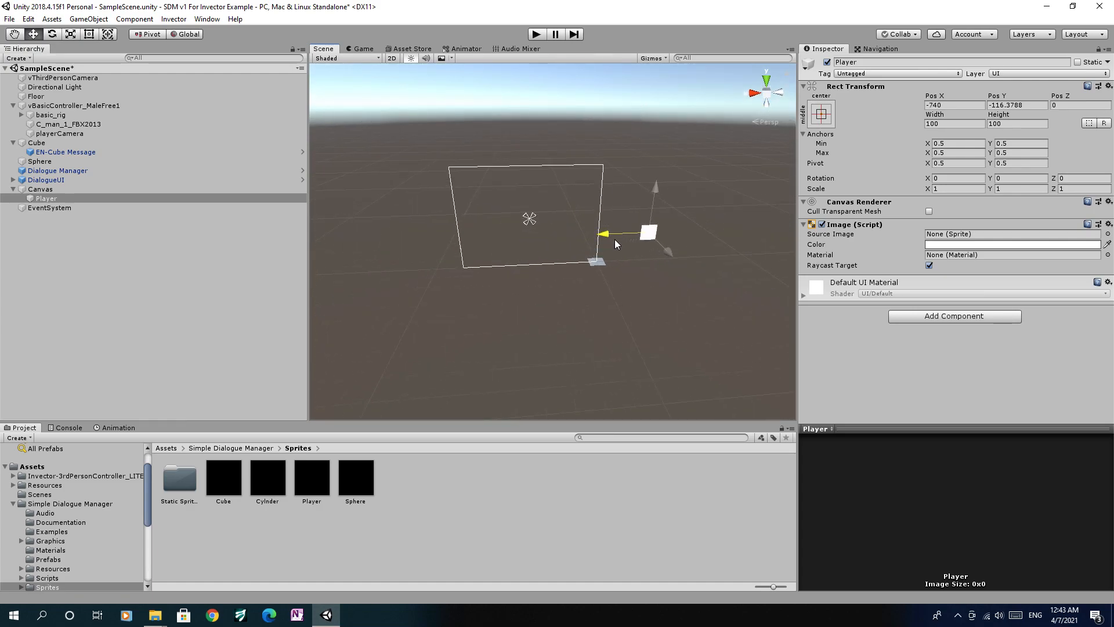
key("ctrl+z")
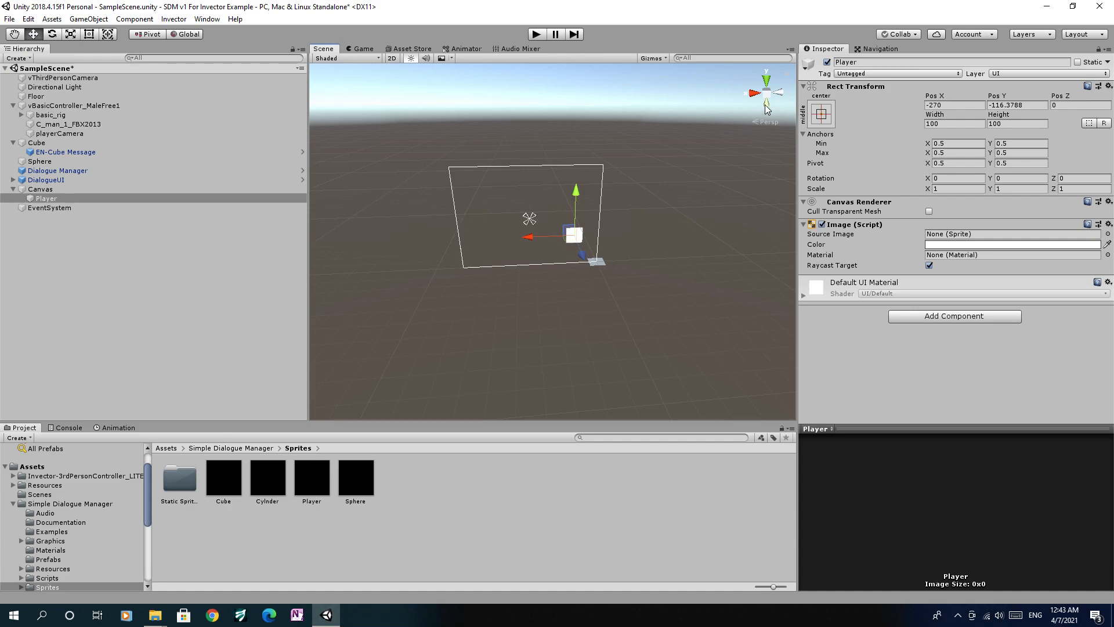
Step: Deactivate the Player image and attach the playerNearObject script from Simple Dialogue Manager's Scripts folder to the Cube
left_click(827, 63)
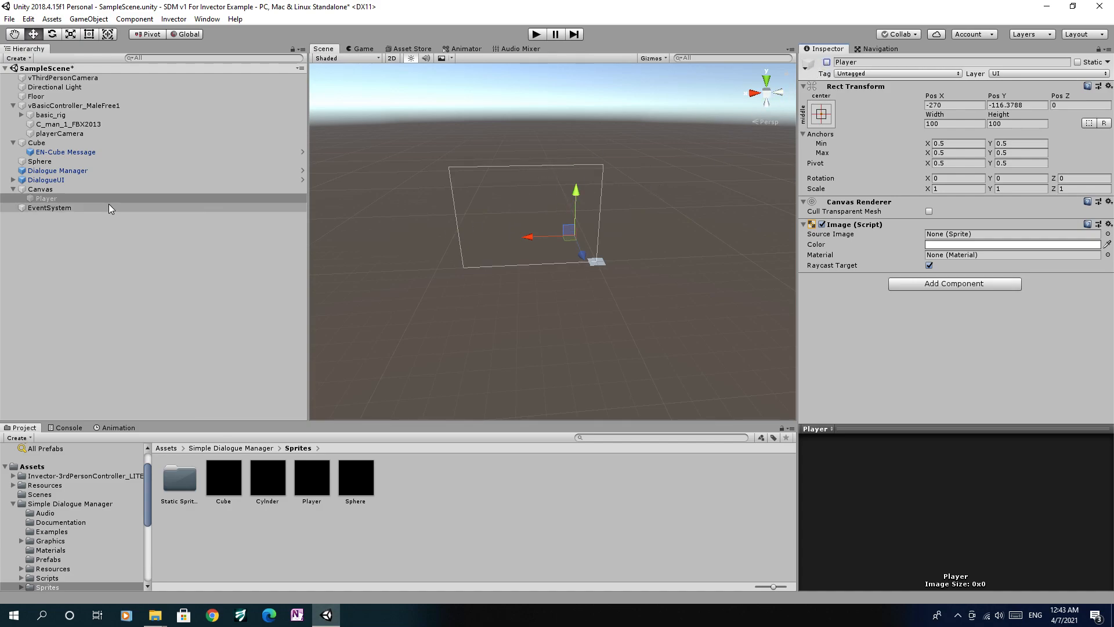
left_click(95, 144)
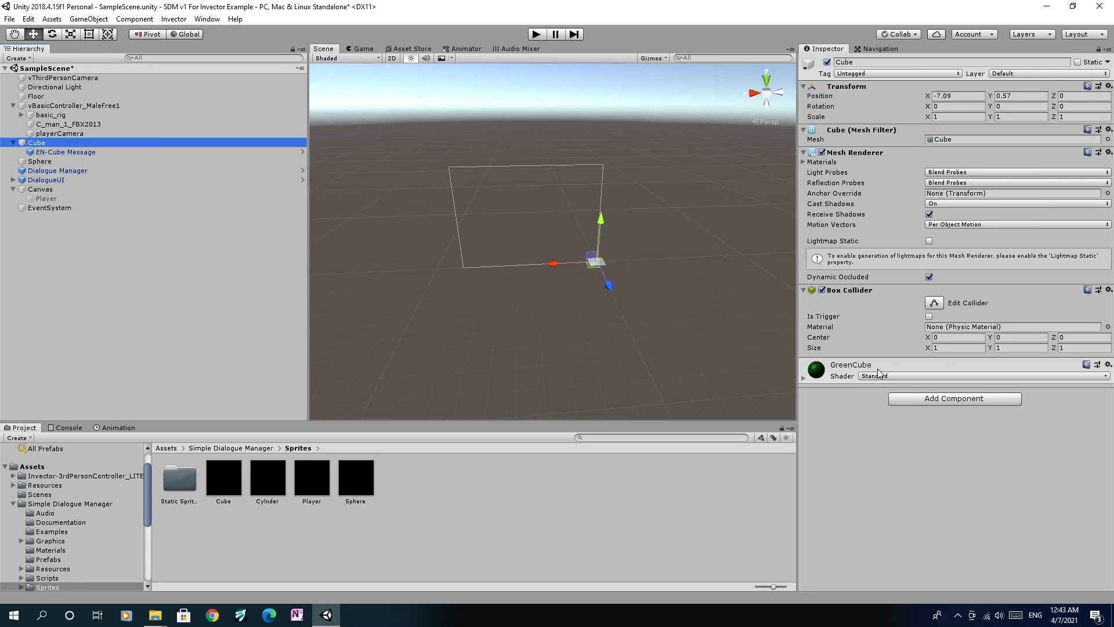
left_click(253, 451)
left_click(254, 450)
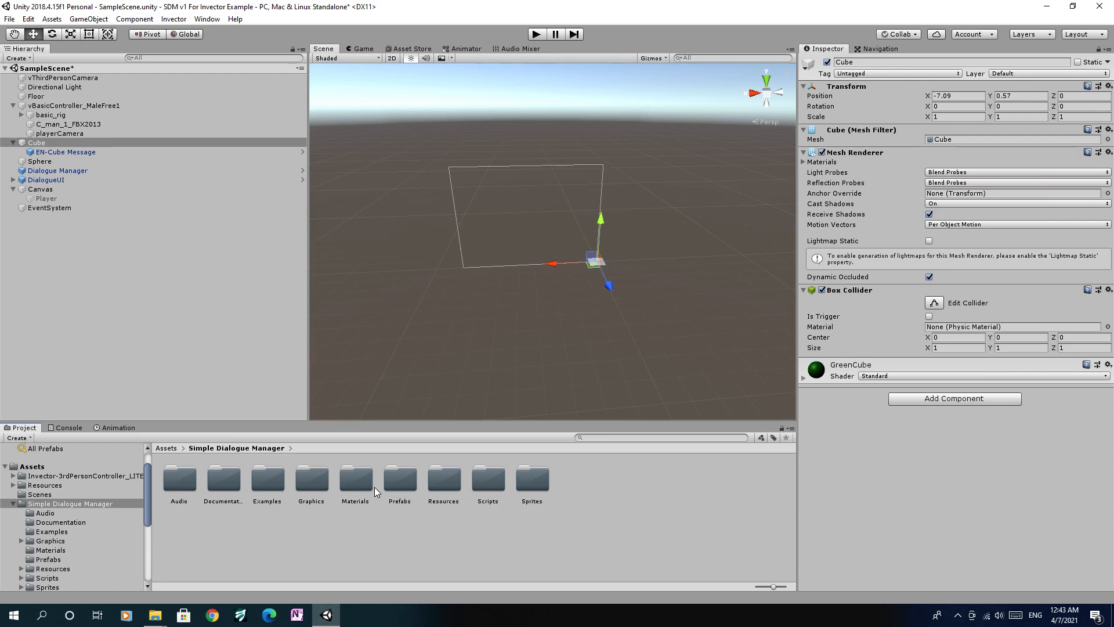
double_click(487, 486)
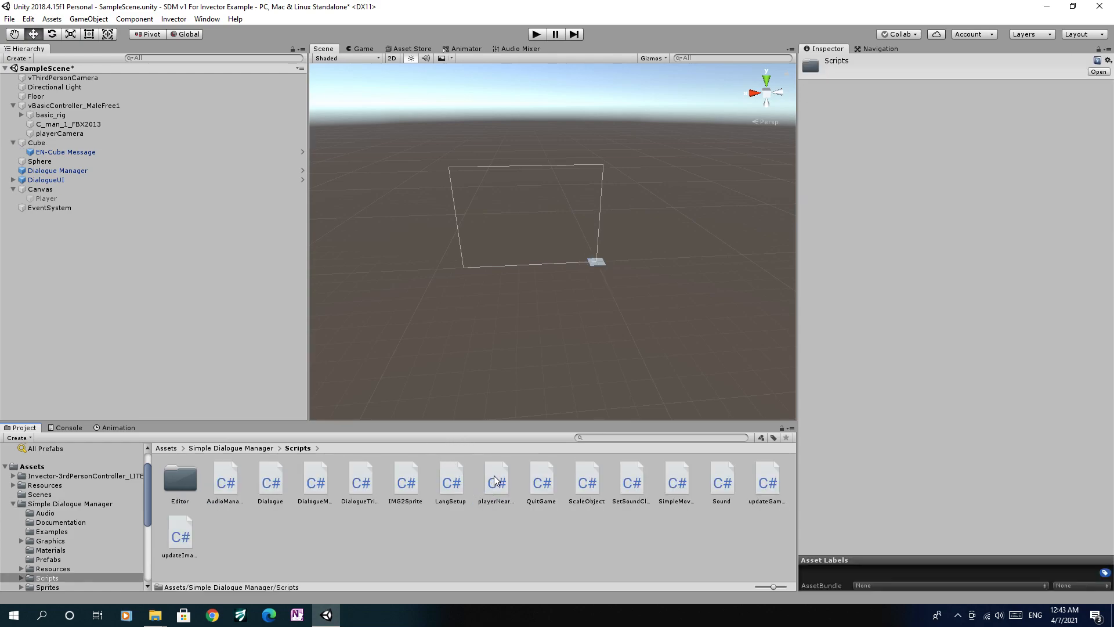
left_click(495, 480)
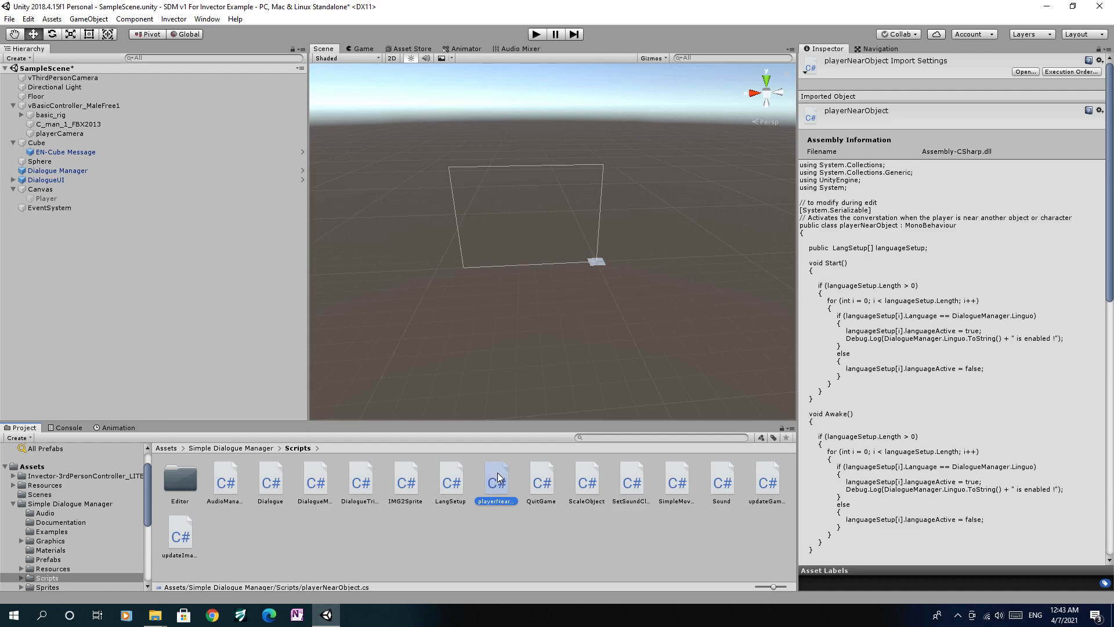
left_click_drag(500, 485, 111, 145)
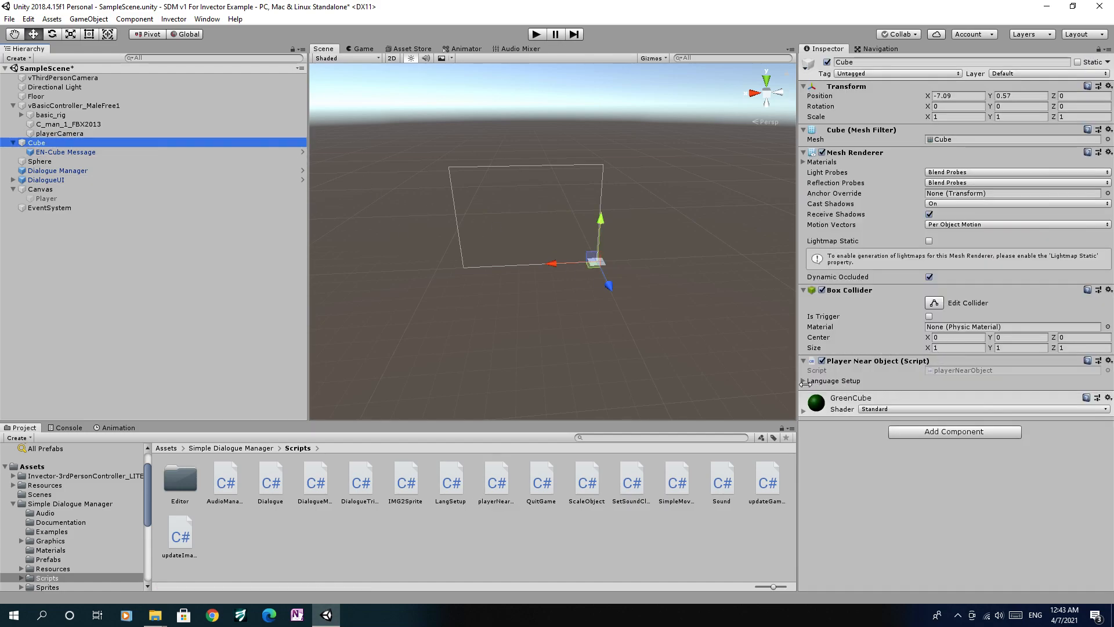
Step: Set the Language Setup size to 1 in the Cube's Player Near Object script and enter English as the element's language
left_click(836, 378)
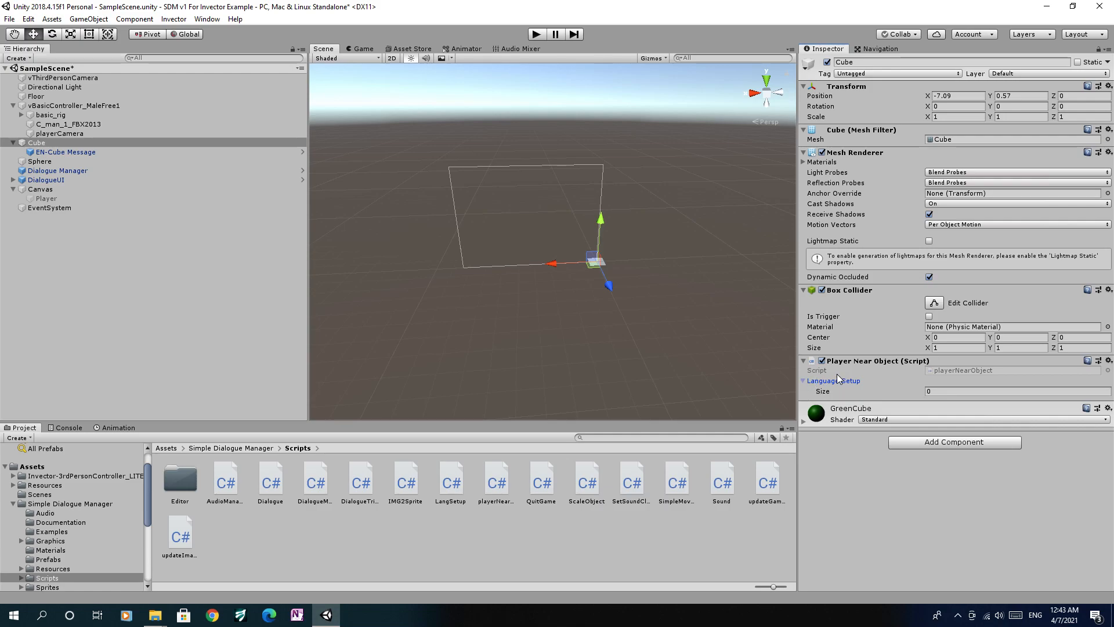
left_click(945, 393)
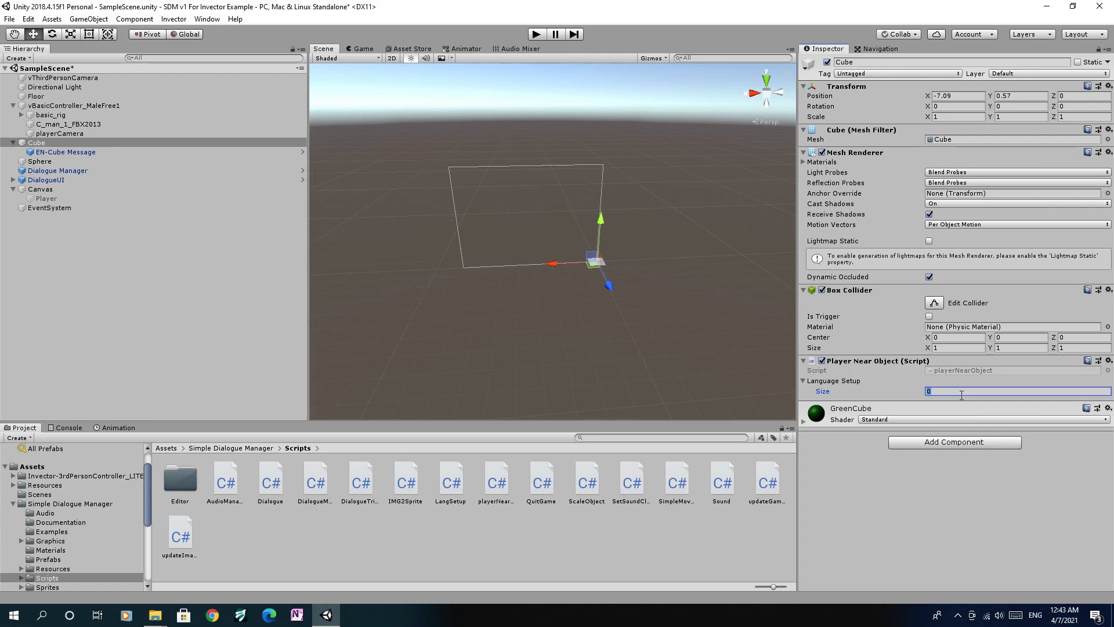
key("Return")
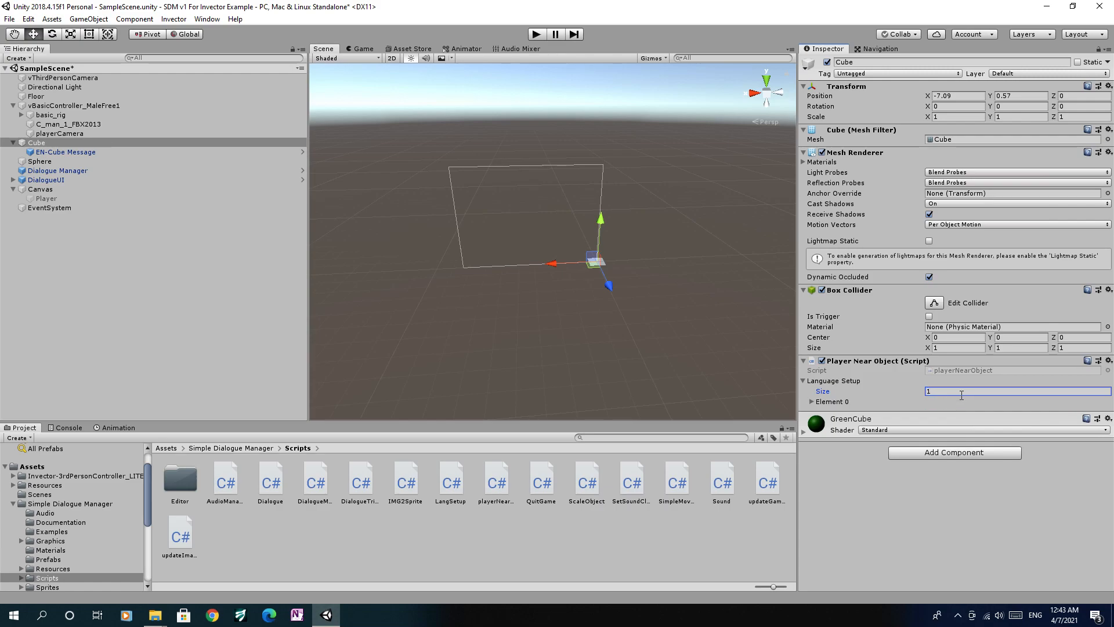
left_click(828, 403)
left_click(945, 412)
type("English")
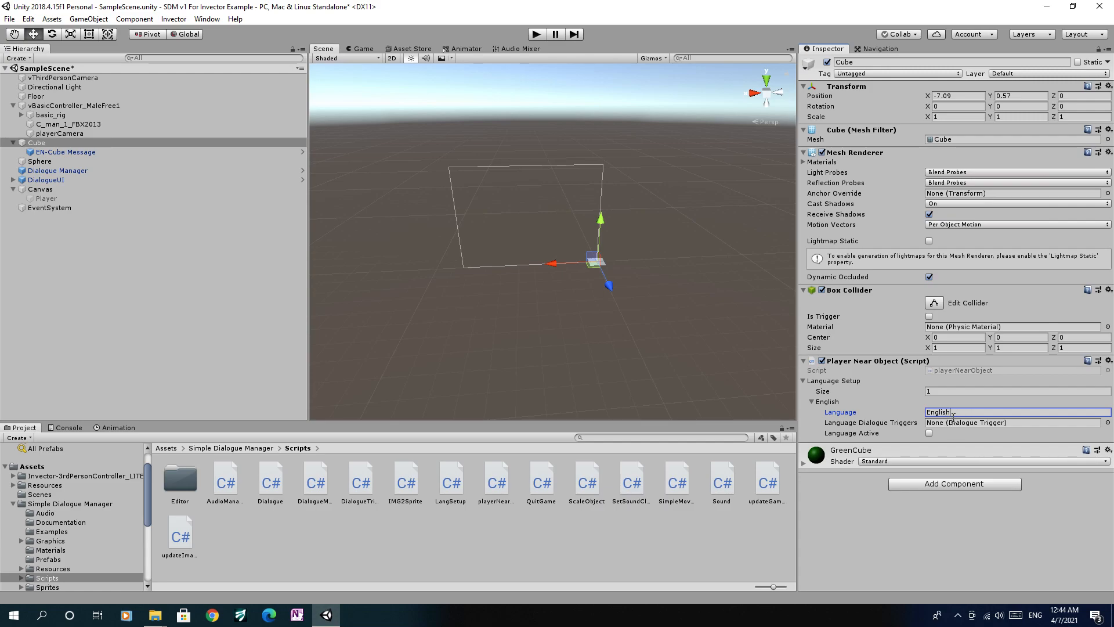
Step: Check the Dialogue Manager's language options, and assign EN-Cube Message as the Language Dialogue Trigger of the Cube's English entry
left_click(99, 150)
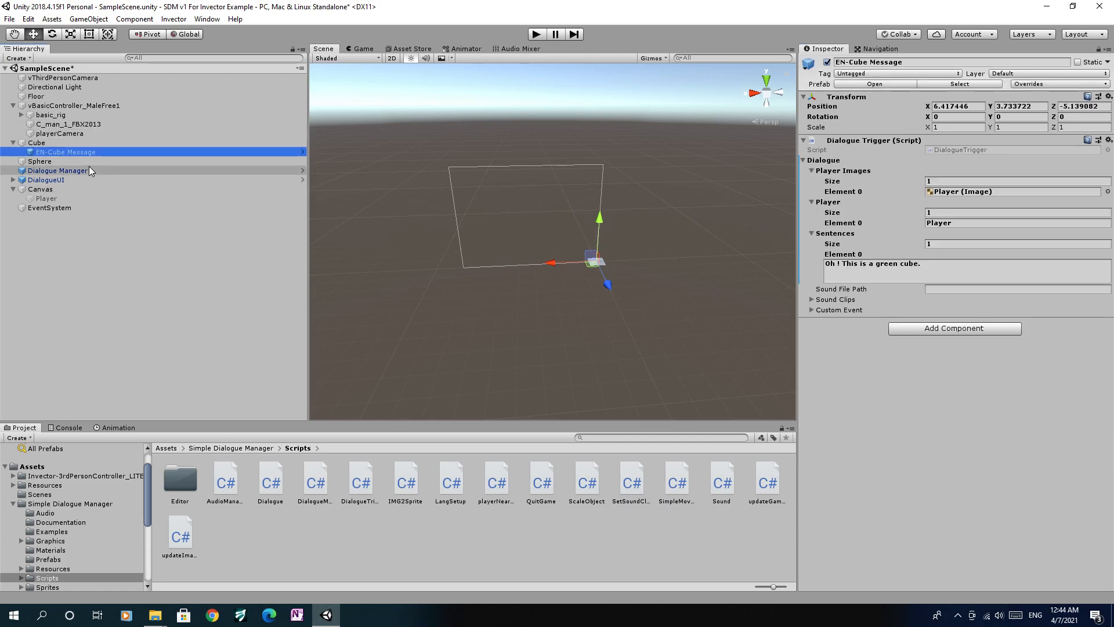
left_click(88, 170)
left_click(985, 221)
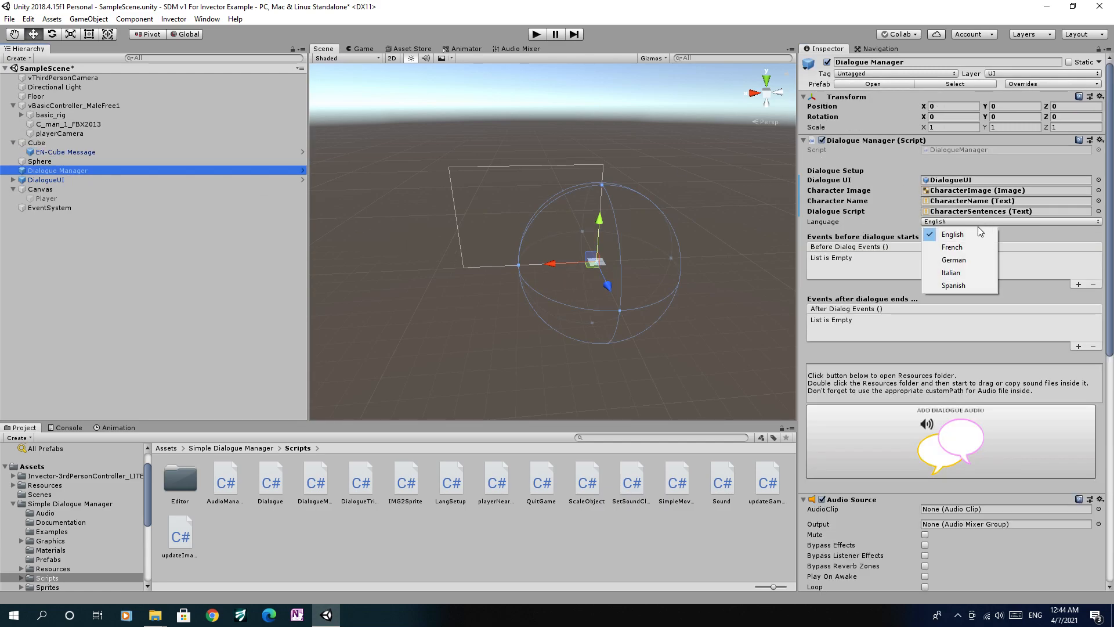
left_click(985, 164)
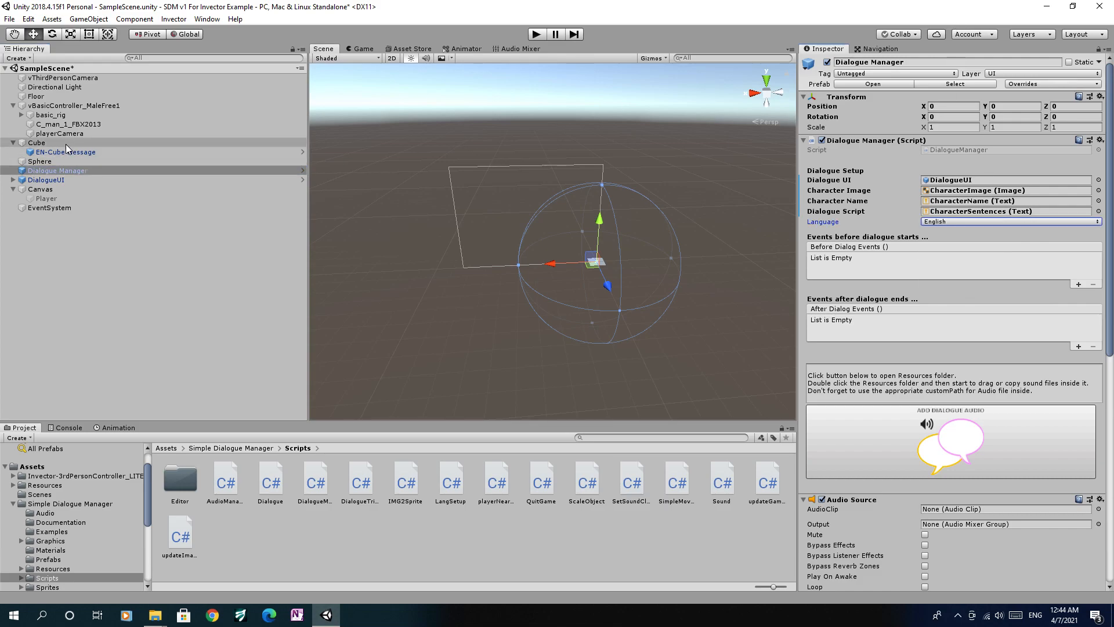
left_click(69, 170)
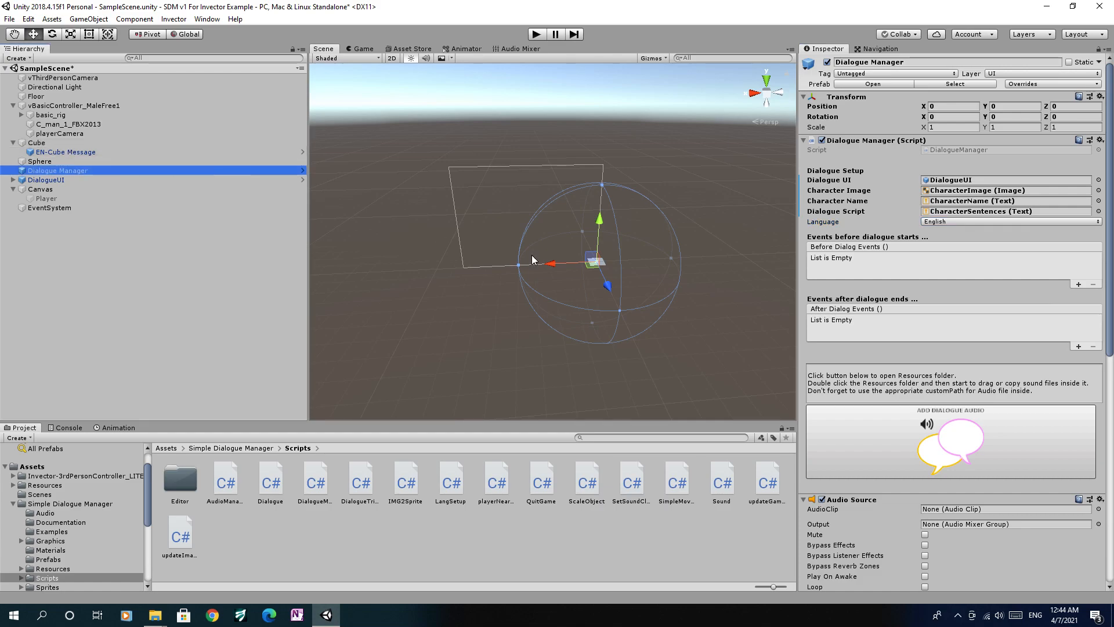
left_click(110, 155)
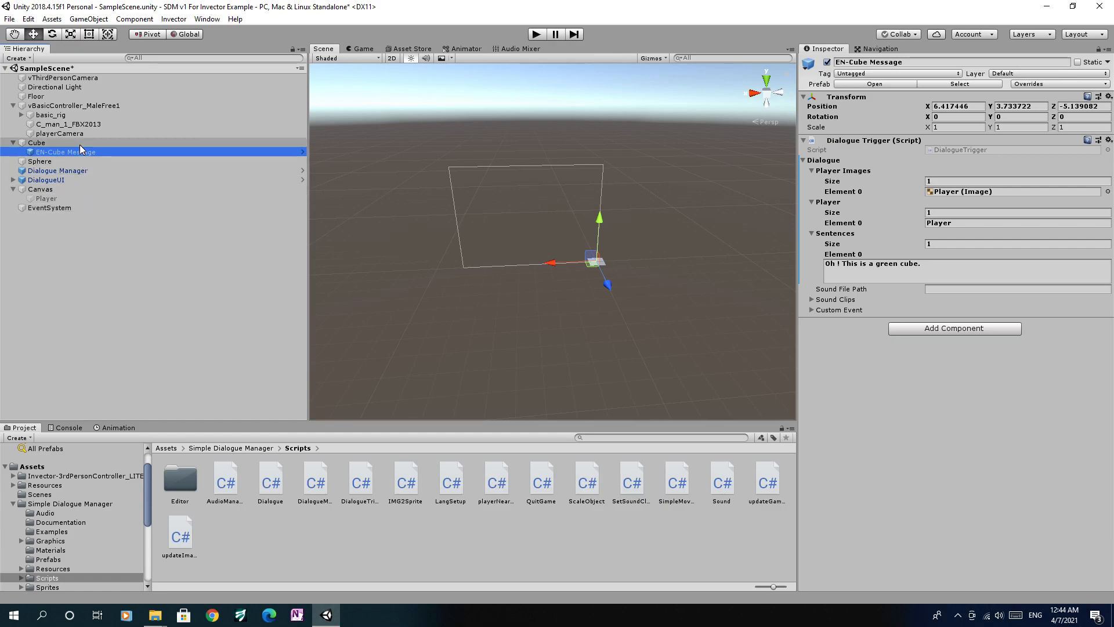
left_click(58, 143)
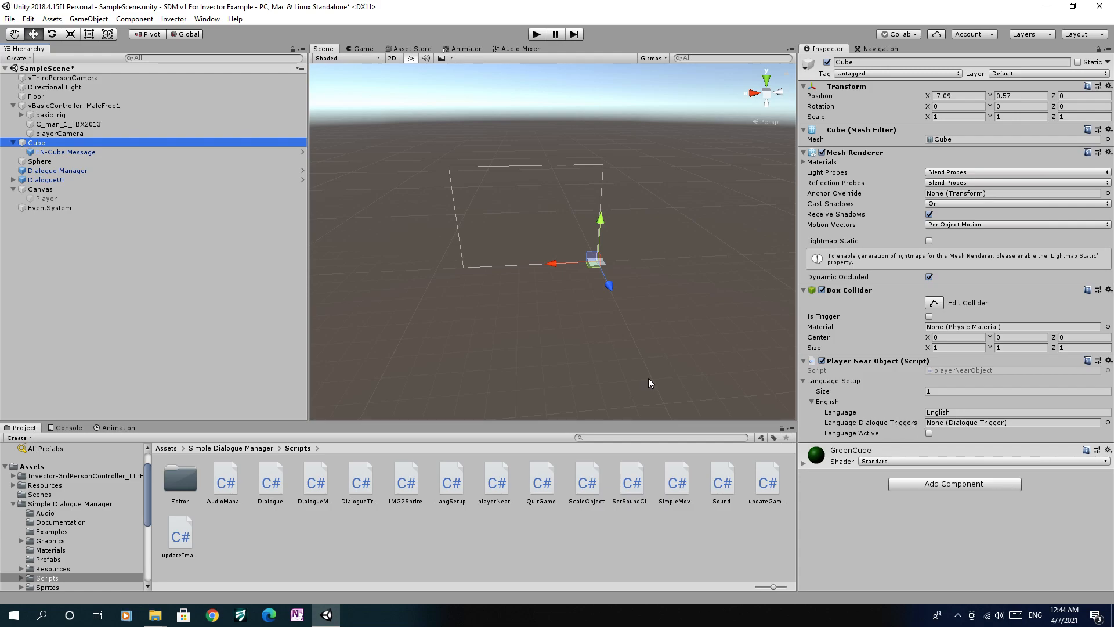
left_click_drag(69, 152, 961, 427)
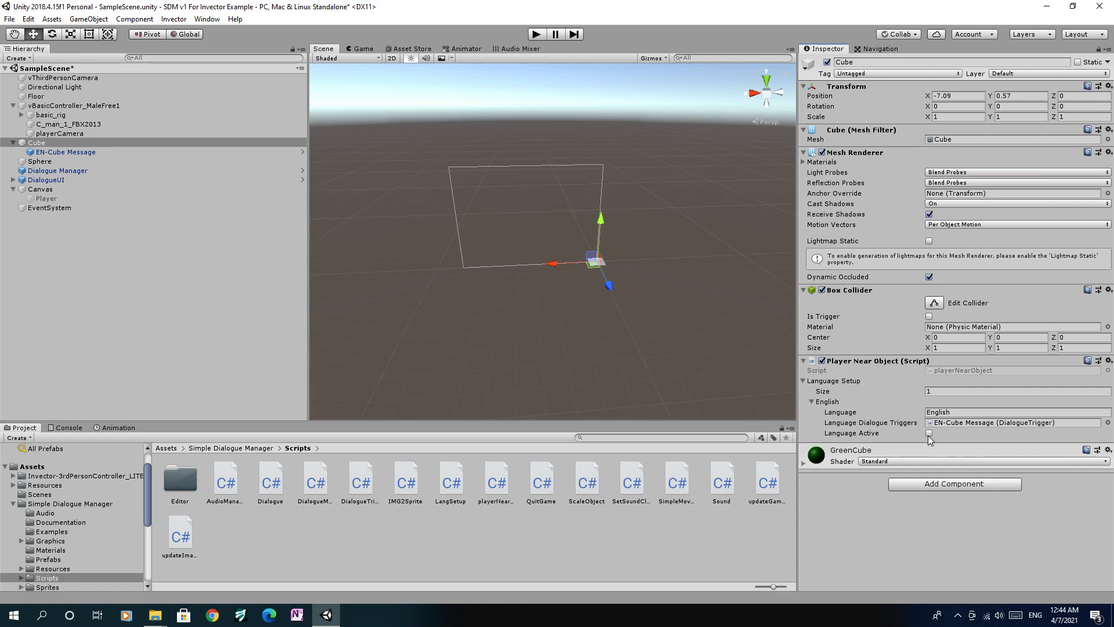
Step: Run the scene, walk the character up to the green cube and away twice to test the dialogue, and stop play mode
left_click(537, 35)
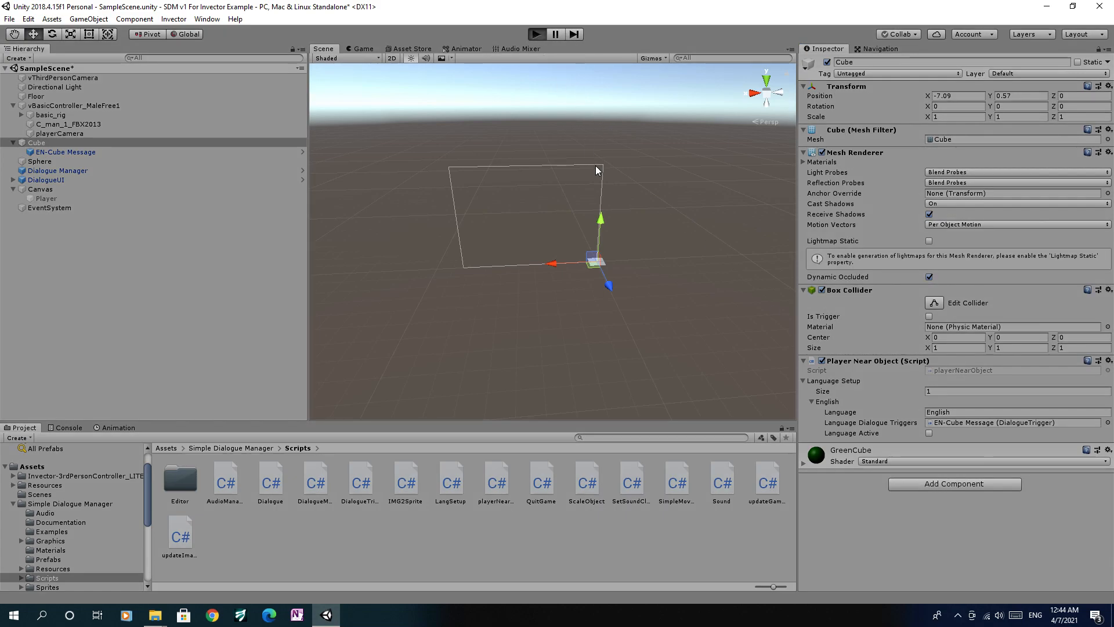
key("a")
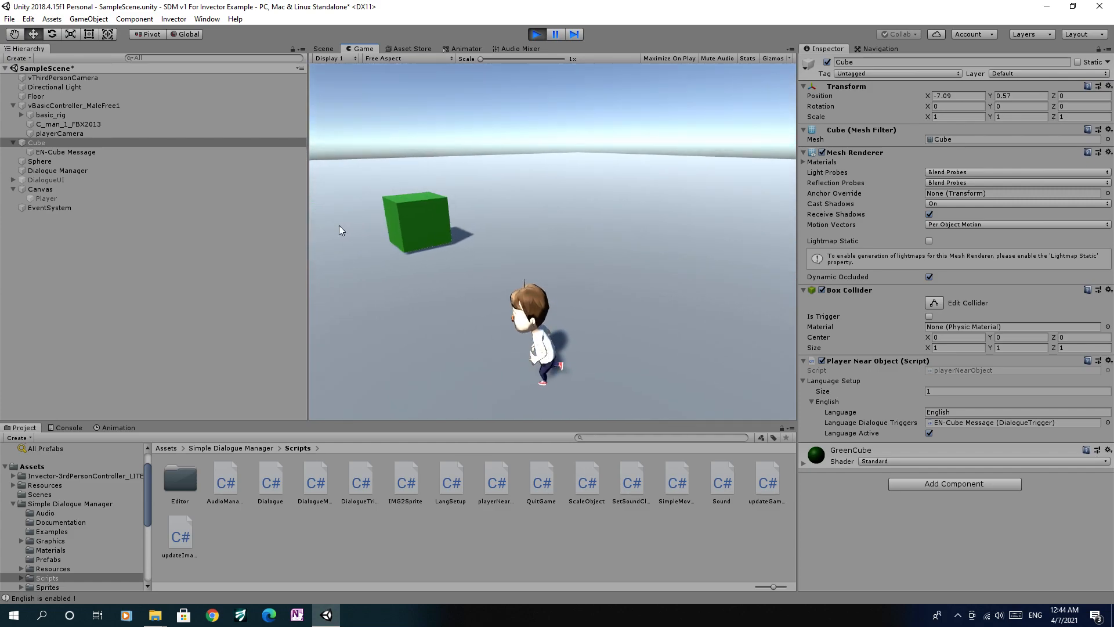
key("w")
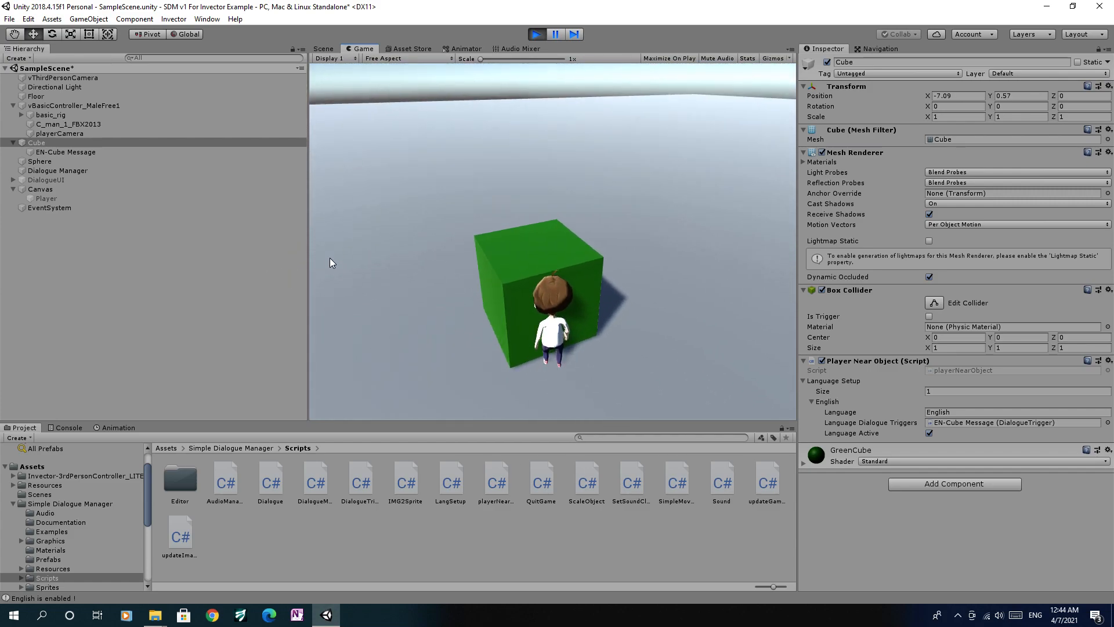
key("s")
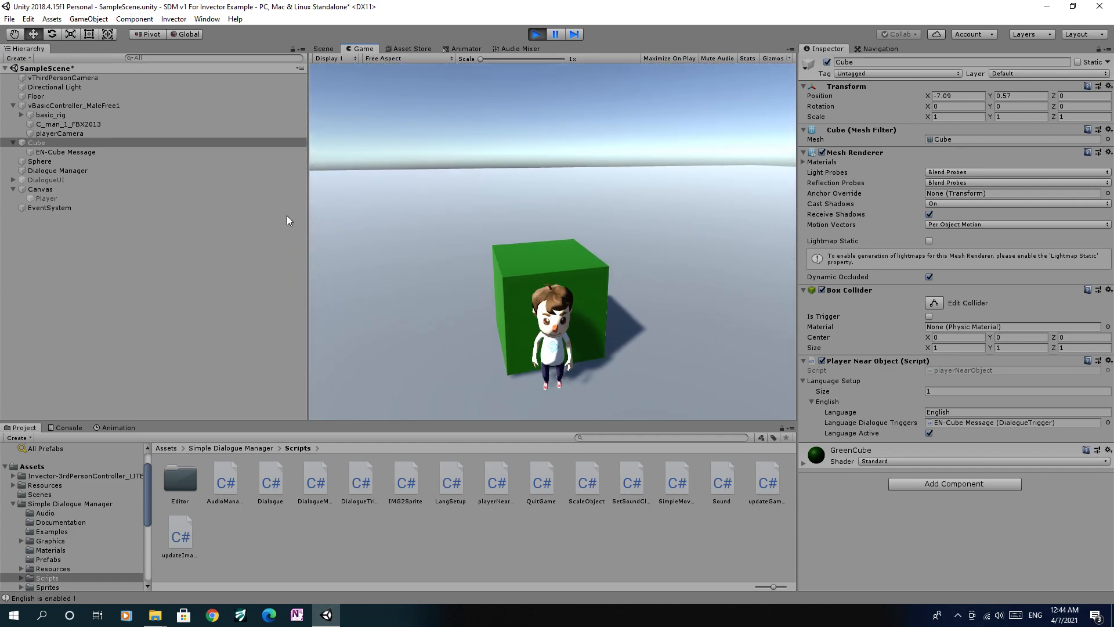
key("s")
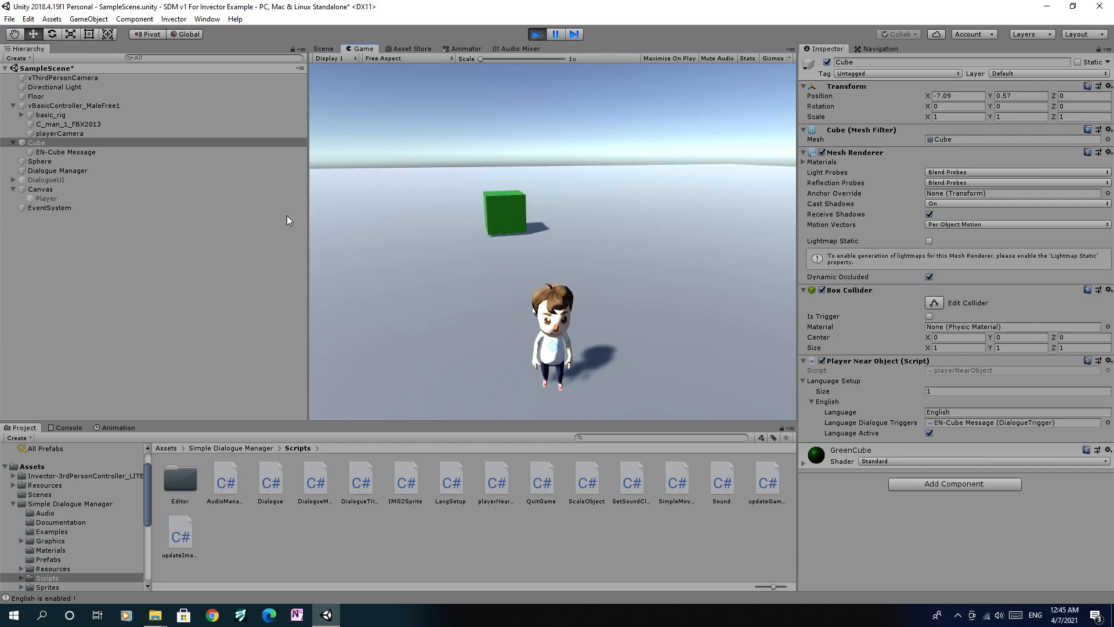
key("w")
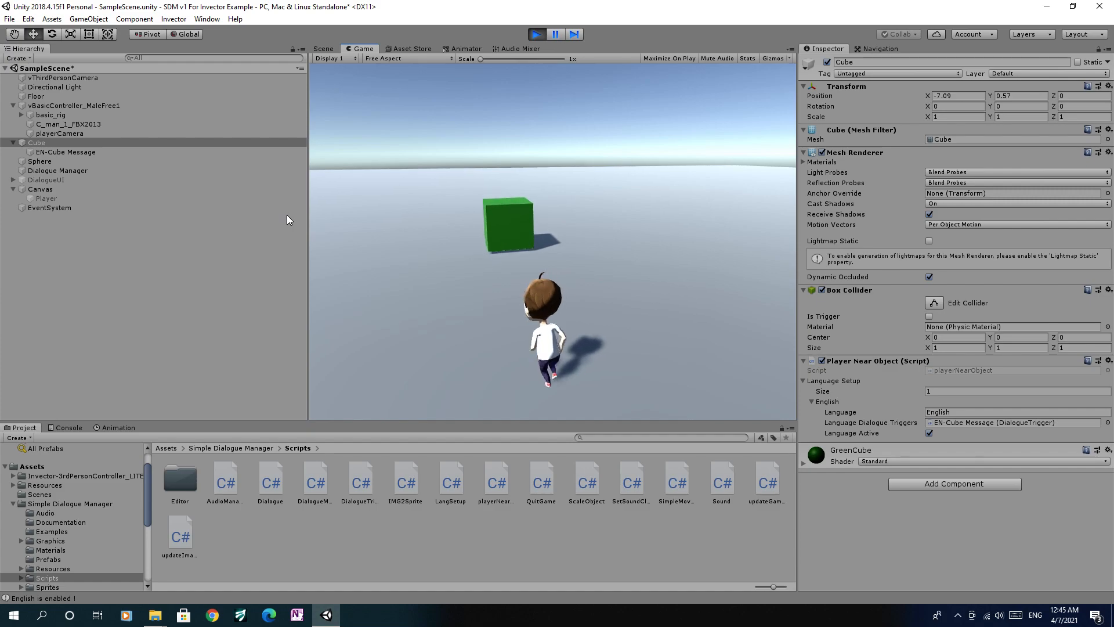
key("s")
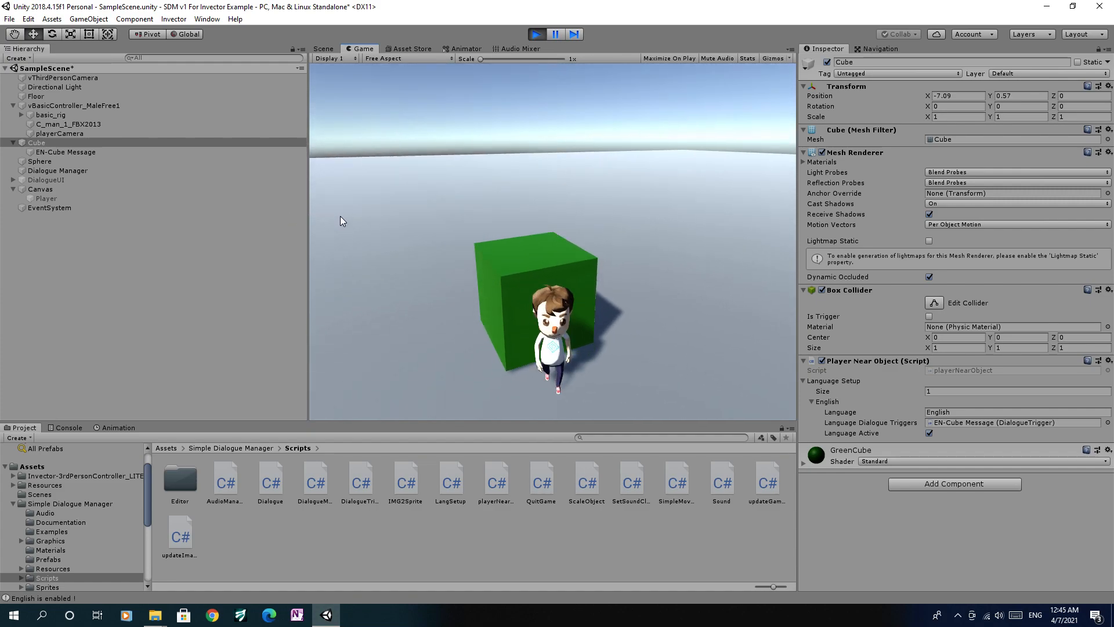
left_click(537, 34)
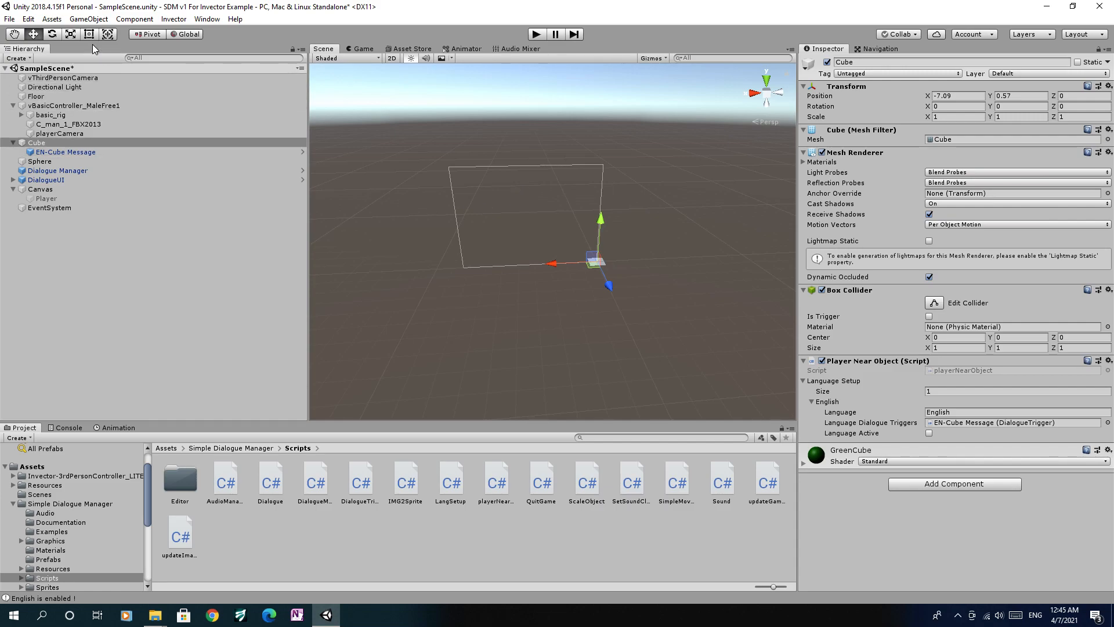
Step: Make DialogueUI a child of the Canvas and anchor and position it at the bottom center
left_click(66, 180)
left_click_drag(66, 179, 67, 187)
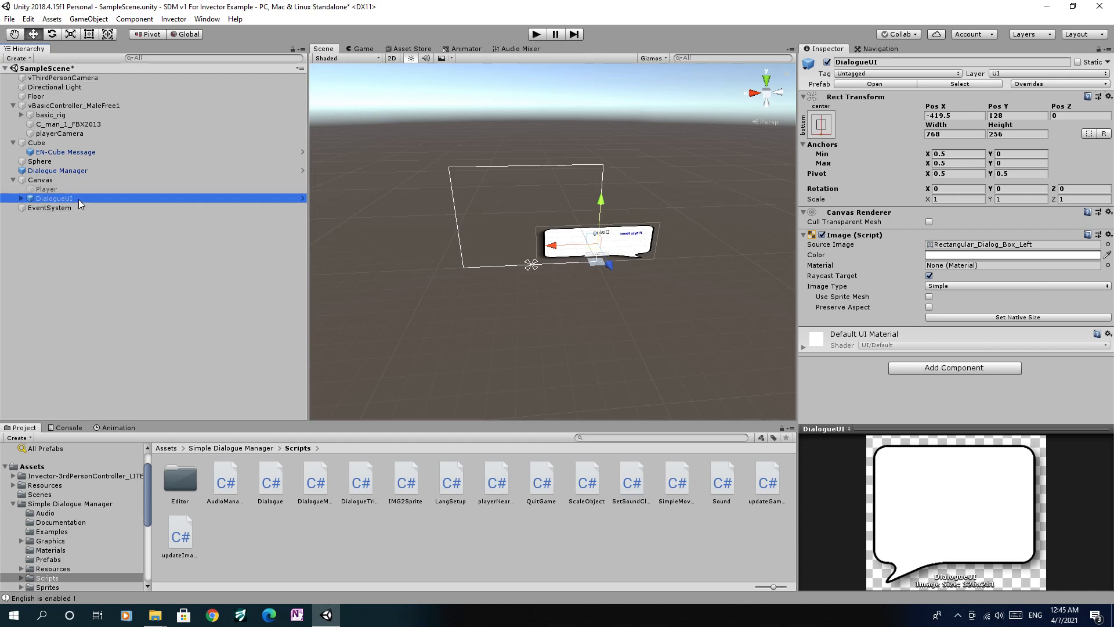
left_click(822, 123)
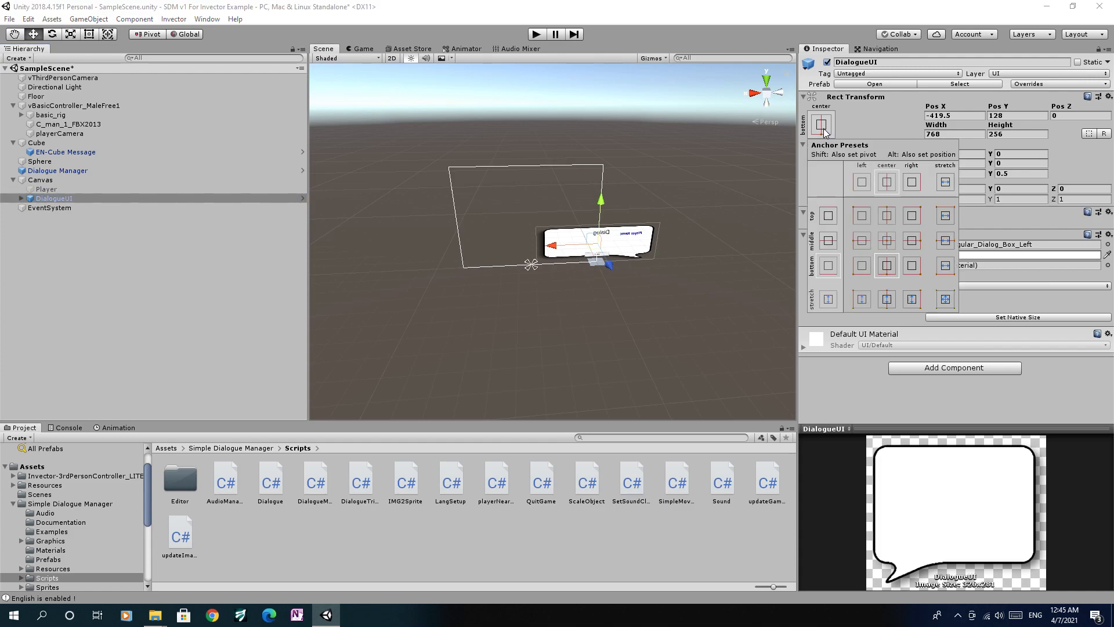
left_click(893, 269, "alt")
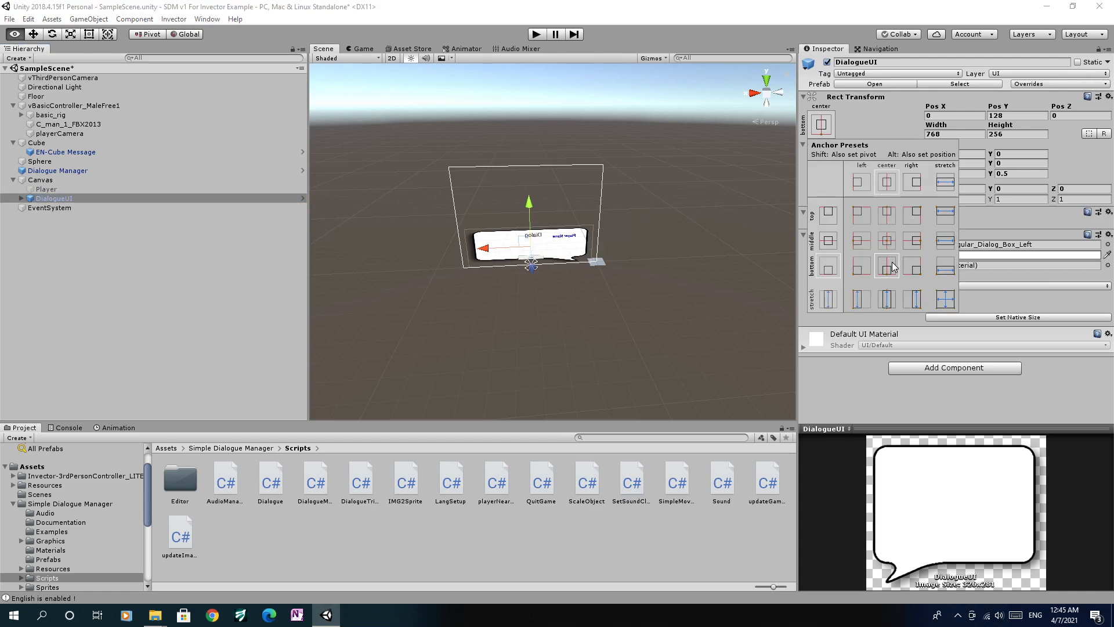
left_click(720, 255)
Step: Test the repositioned dialogue box by running the scene and walking the character to and from the green cube, and stop play mode
left_click(536, 34)
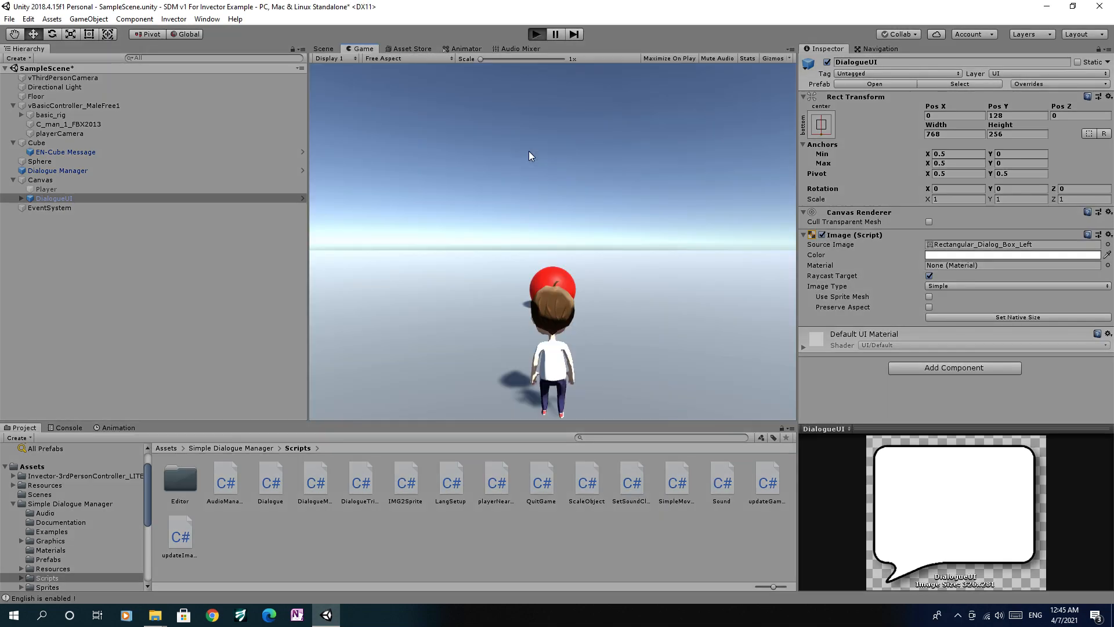
key("w")
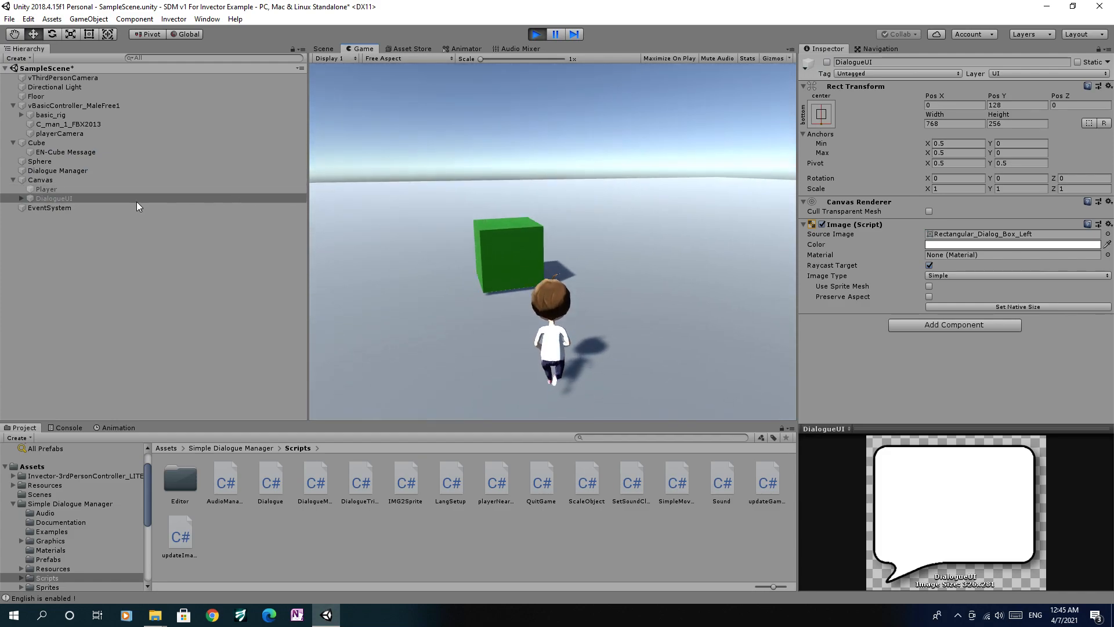
key("s")
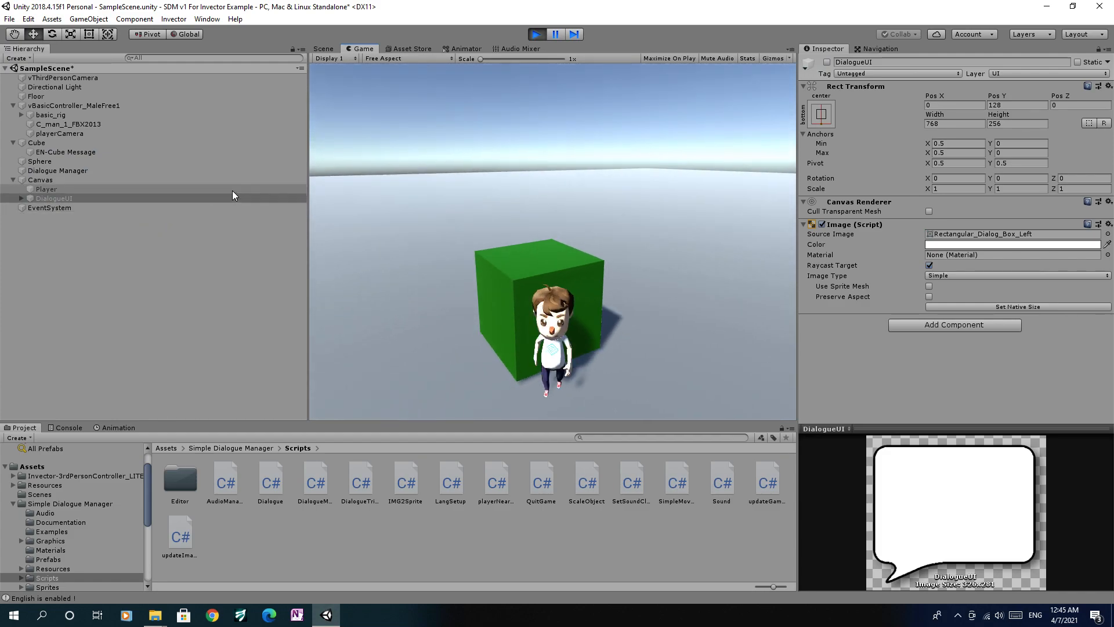
key("w")
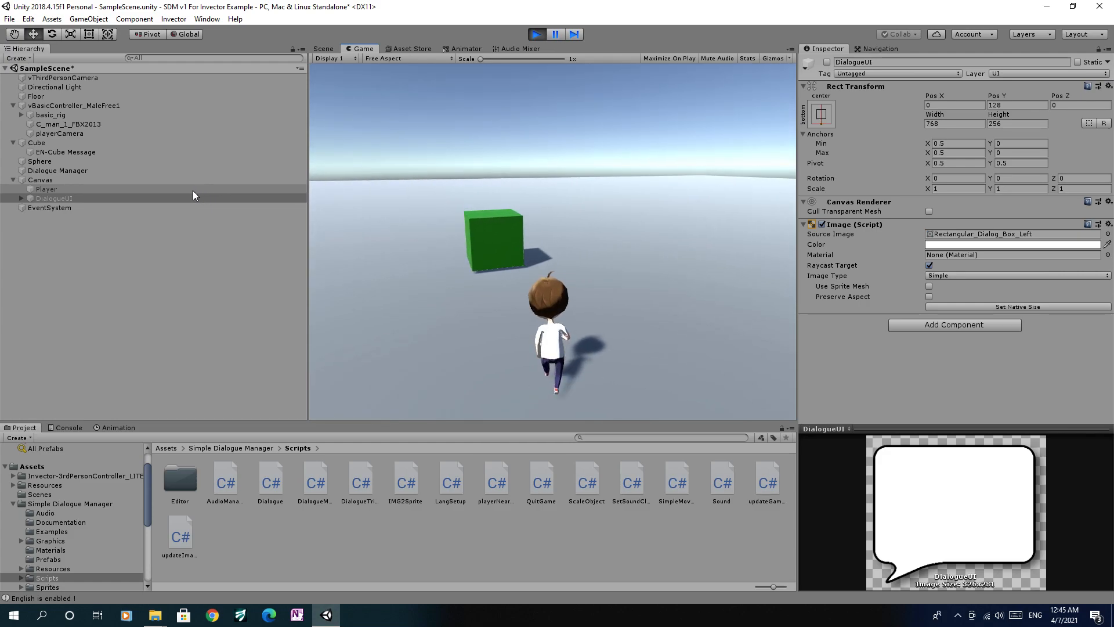
key("s")
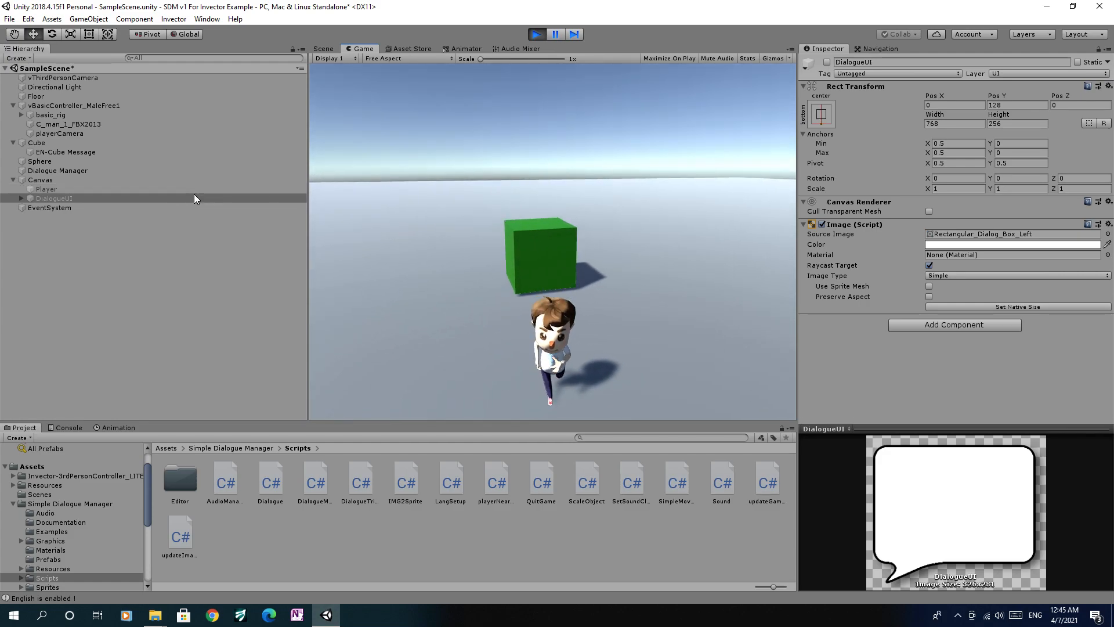
left_click(537, 36)
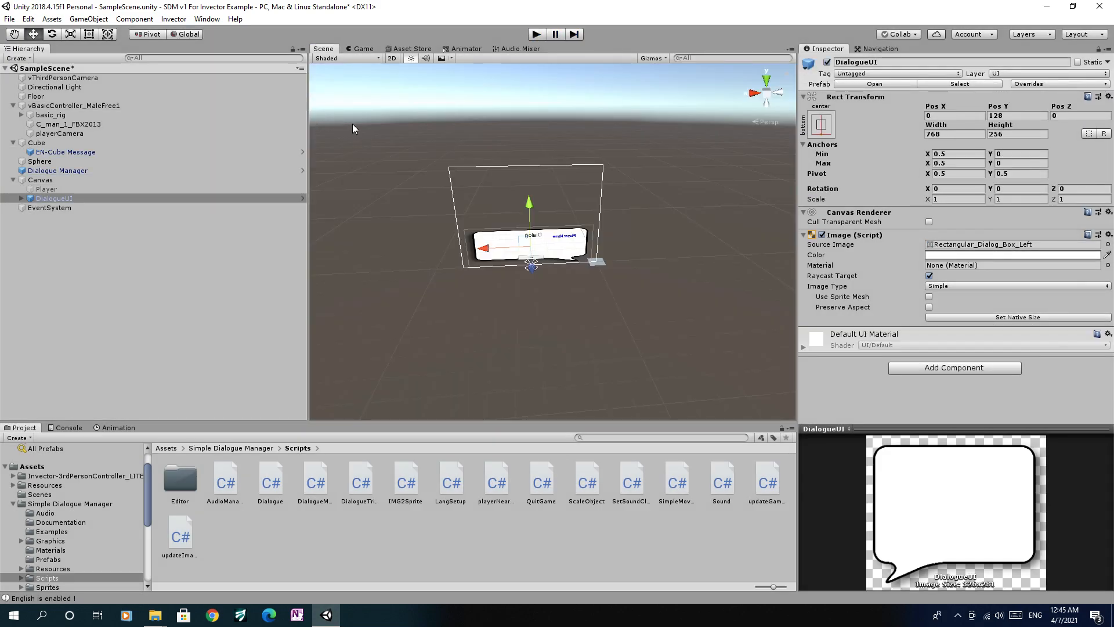
Step: Review the Dialogue Manager, EN-Cube Message and DialogueUI settings and the console log to troubleshoot the dialogue
left_click(85, 169)
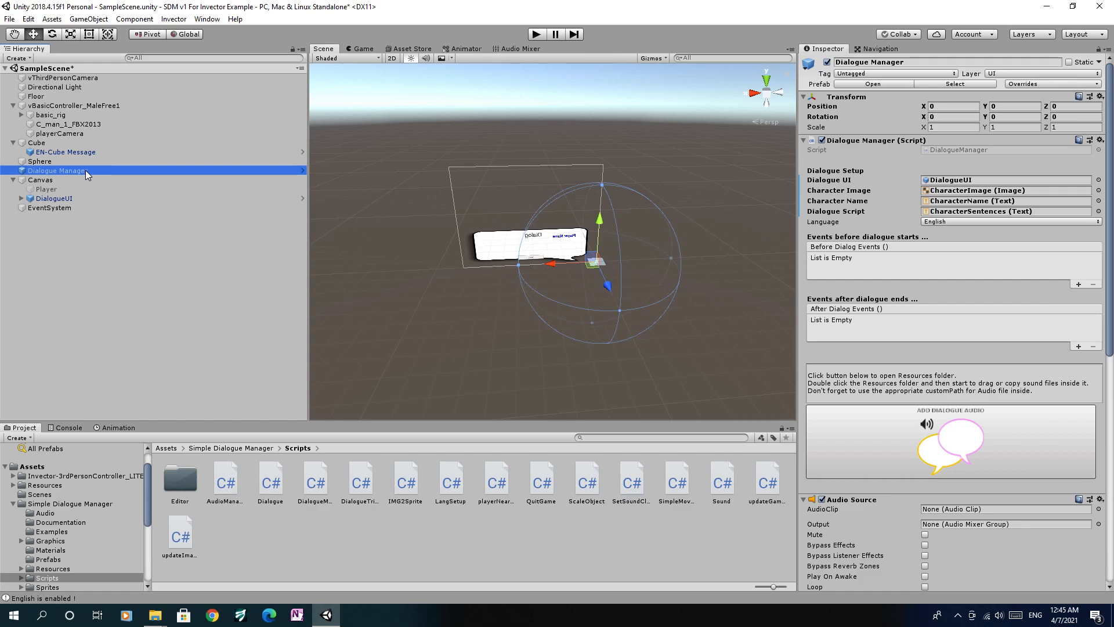
left_click(89, 152)
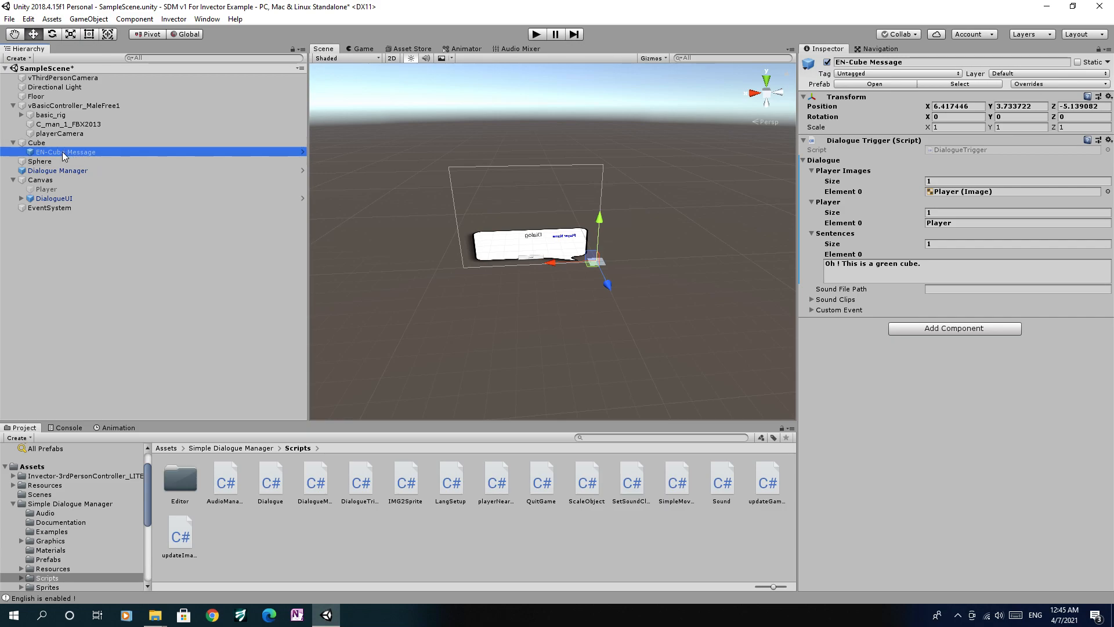
left_click(192, 172)
left_click(952, 180)
left_click(46, 199)
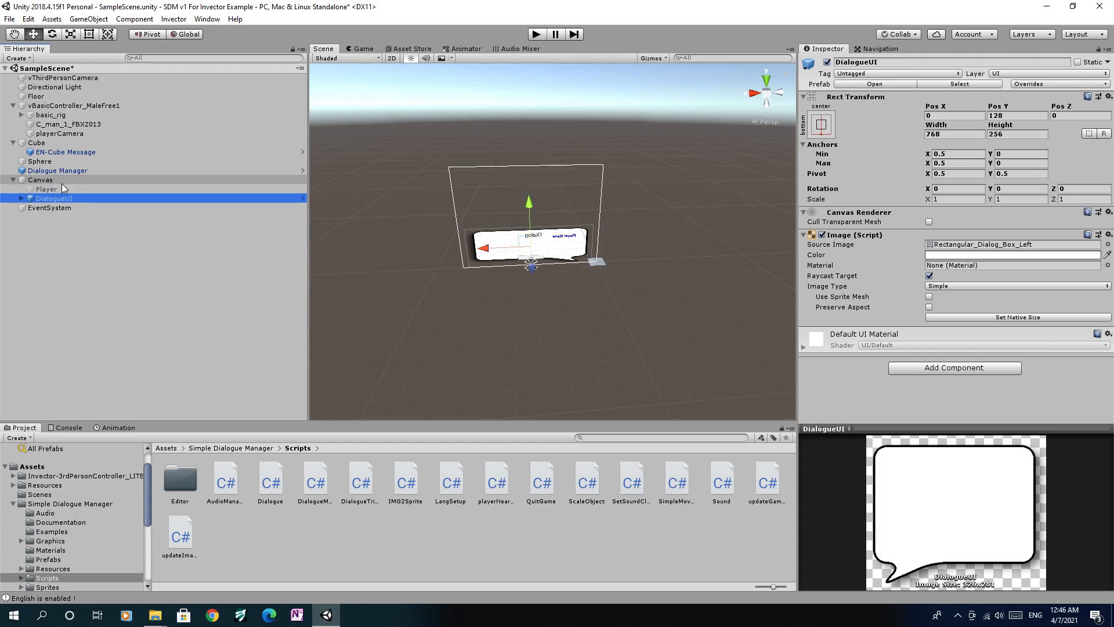
left_click(73, 427)
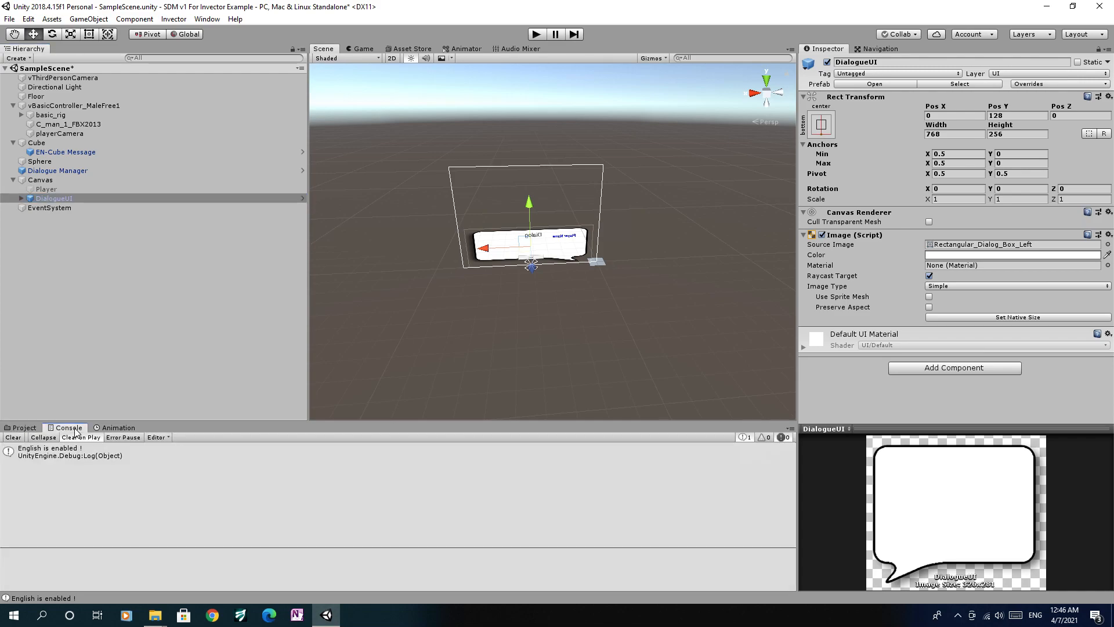
left_click(24, 428)
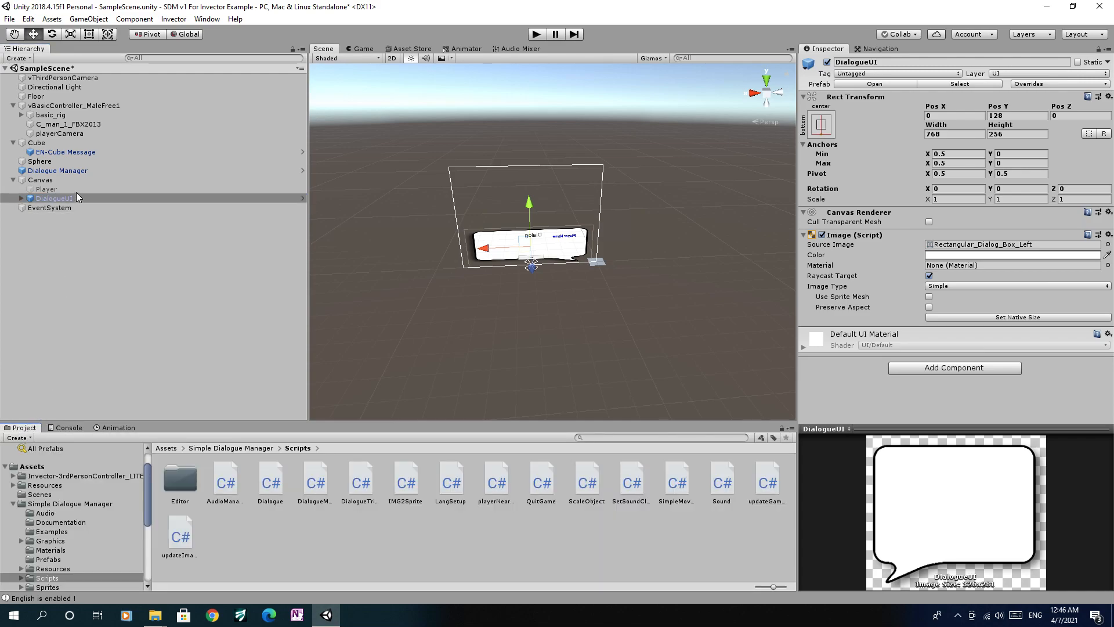
Step: Enable Language Active for the Cube's English entry, test it by walking the character to and from the cube, and stop play mode
left_click(86, 143)
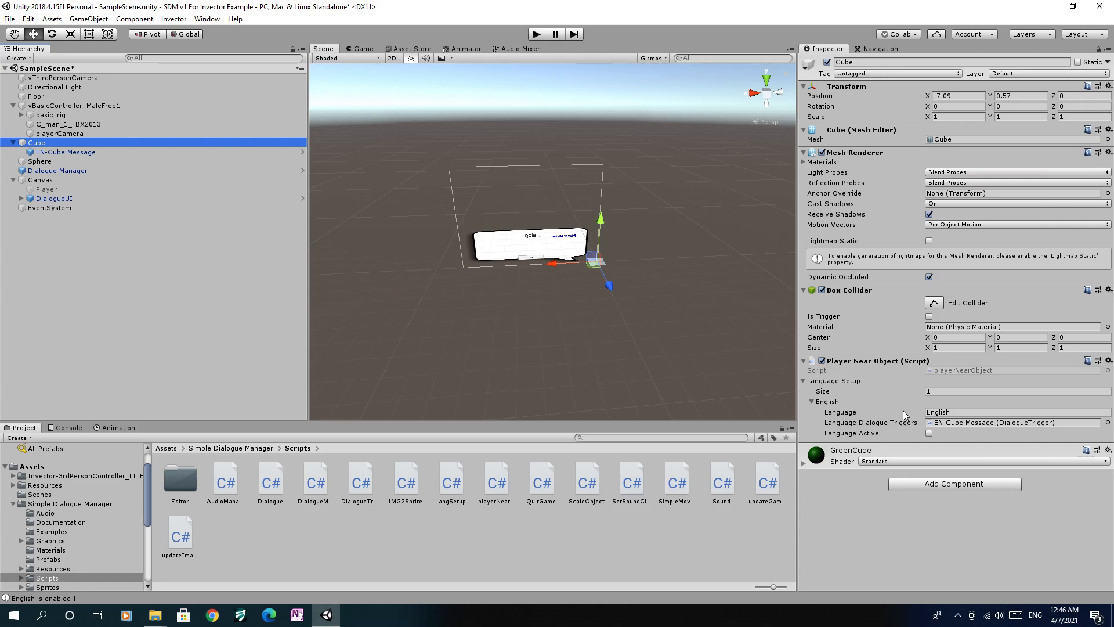
left_click(930, 433)
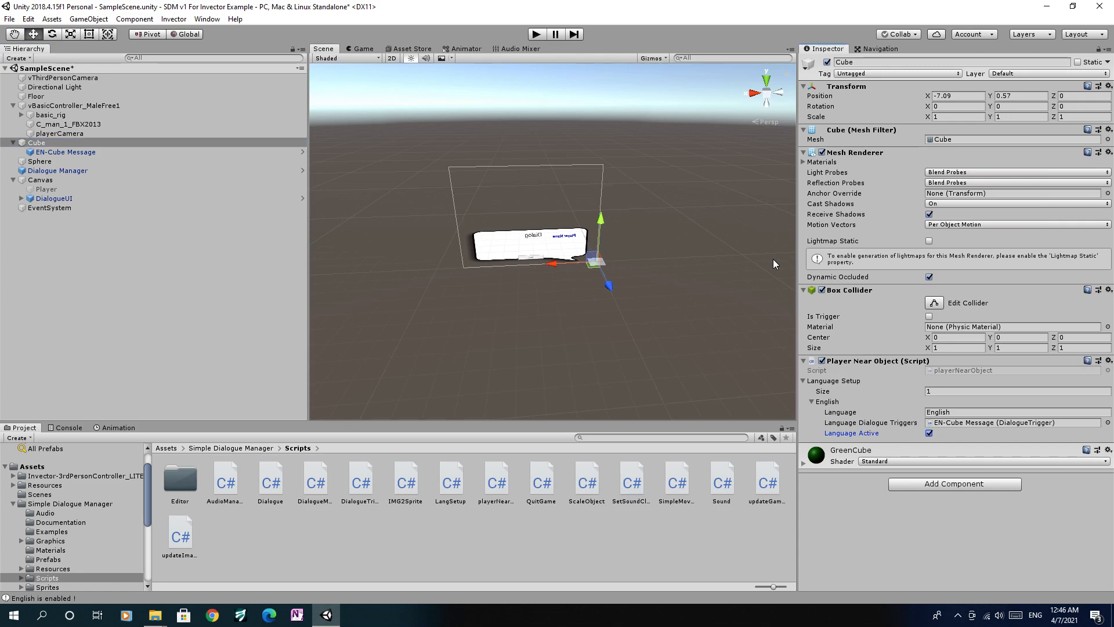
left_click(535, 35)
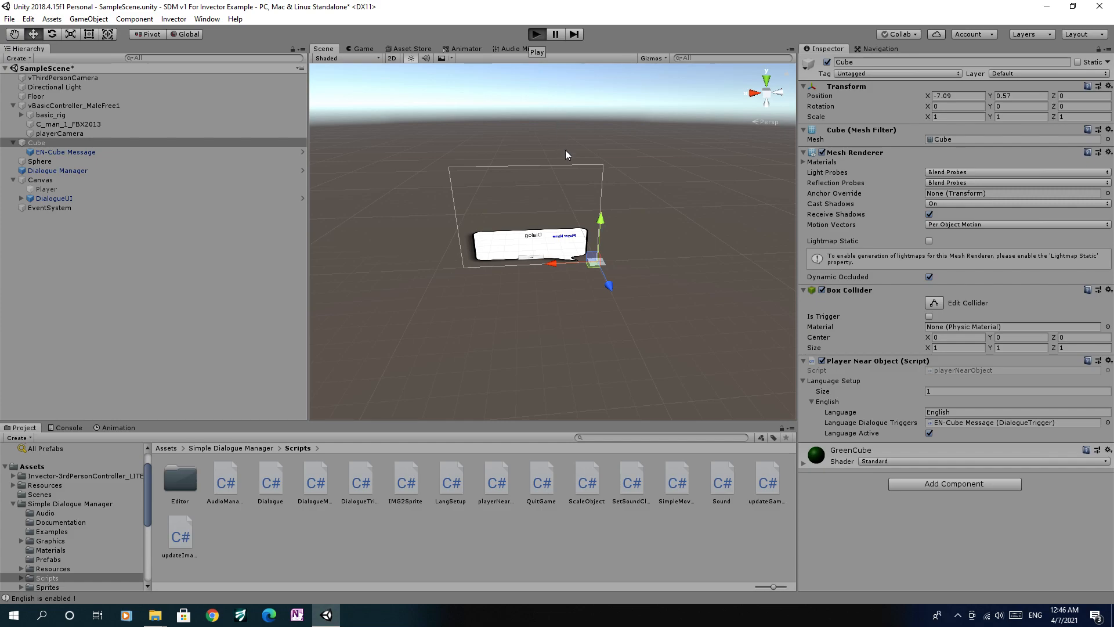
key("w")
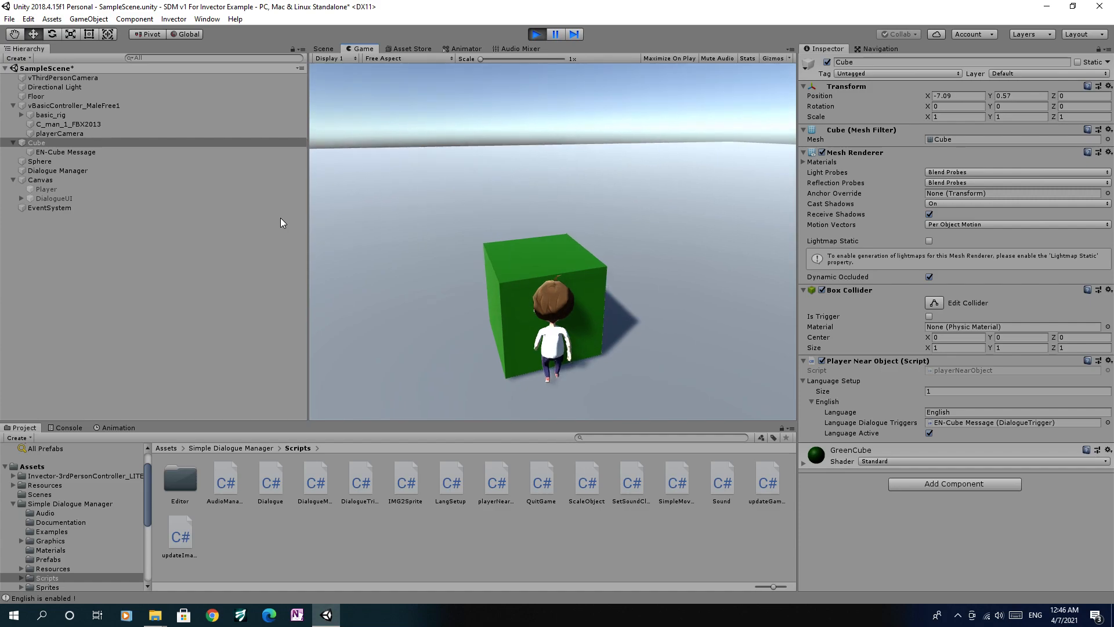
key("d")
key("s")
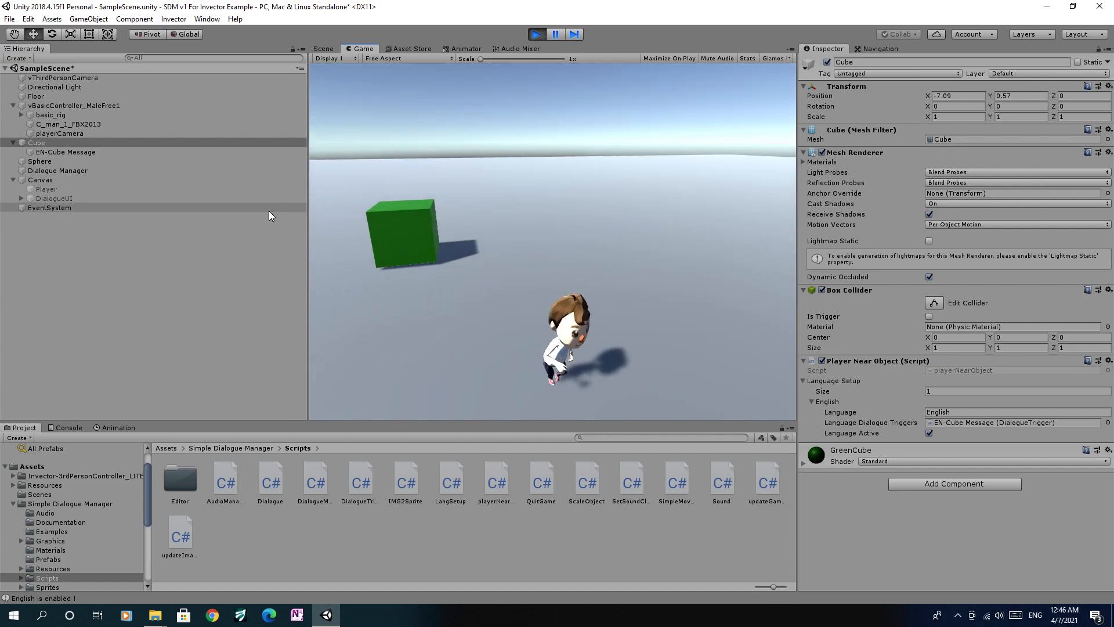
left_click(534, 34)
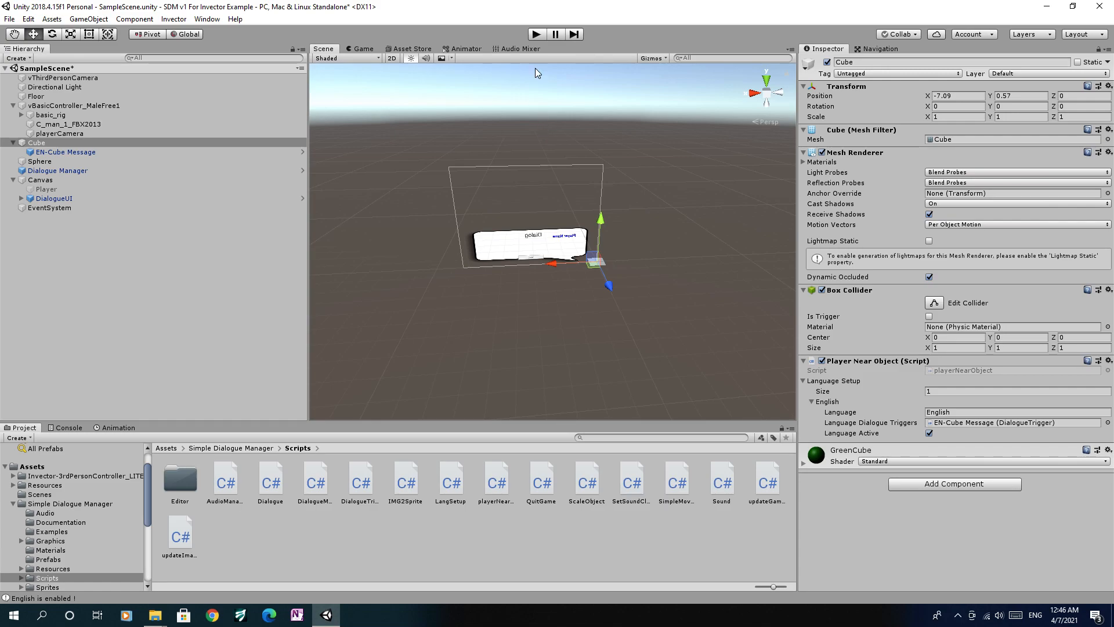
Step: Run the scene again, walk the character up to the green cube and back, and stop play mode
left_click(537, 34)
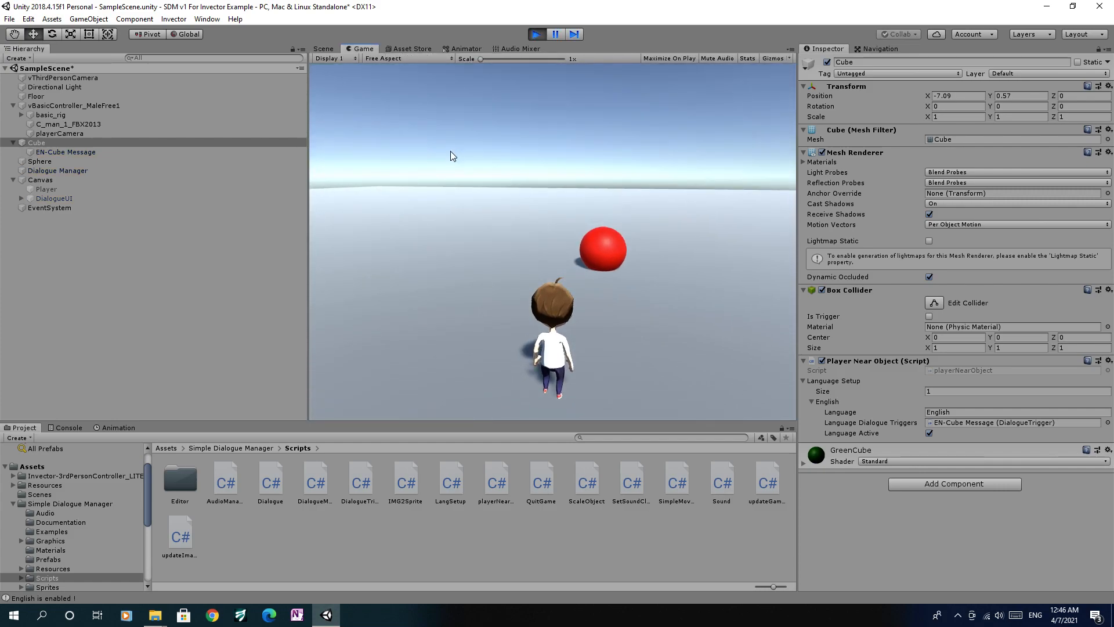
key("w")
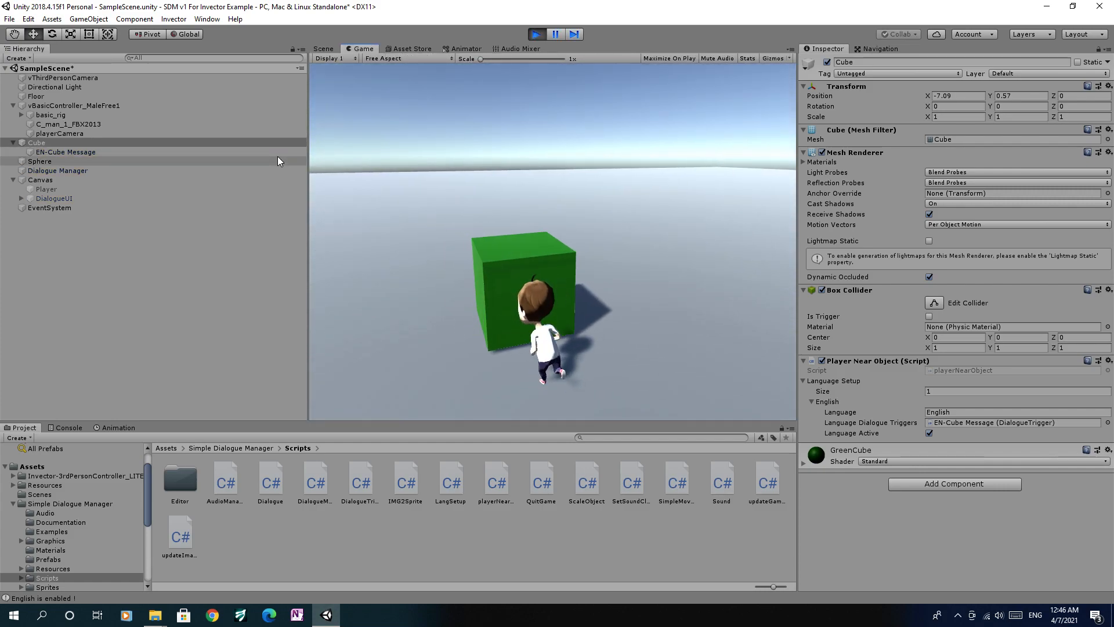
key("s")
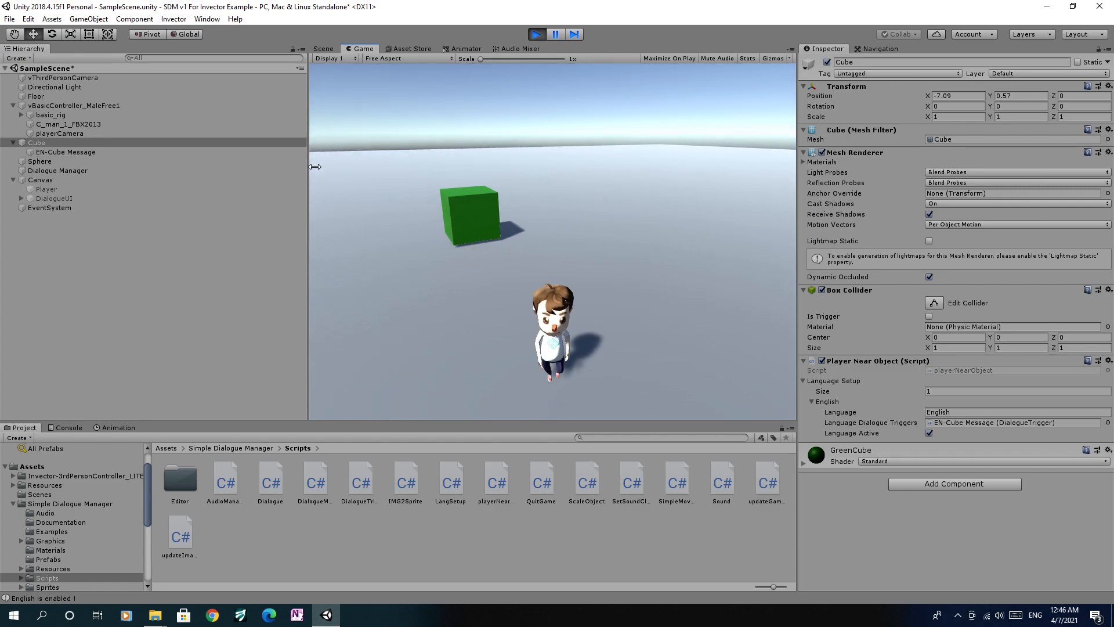
left_click(537, 33)
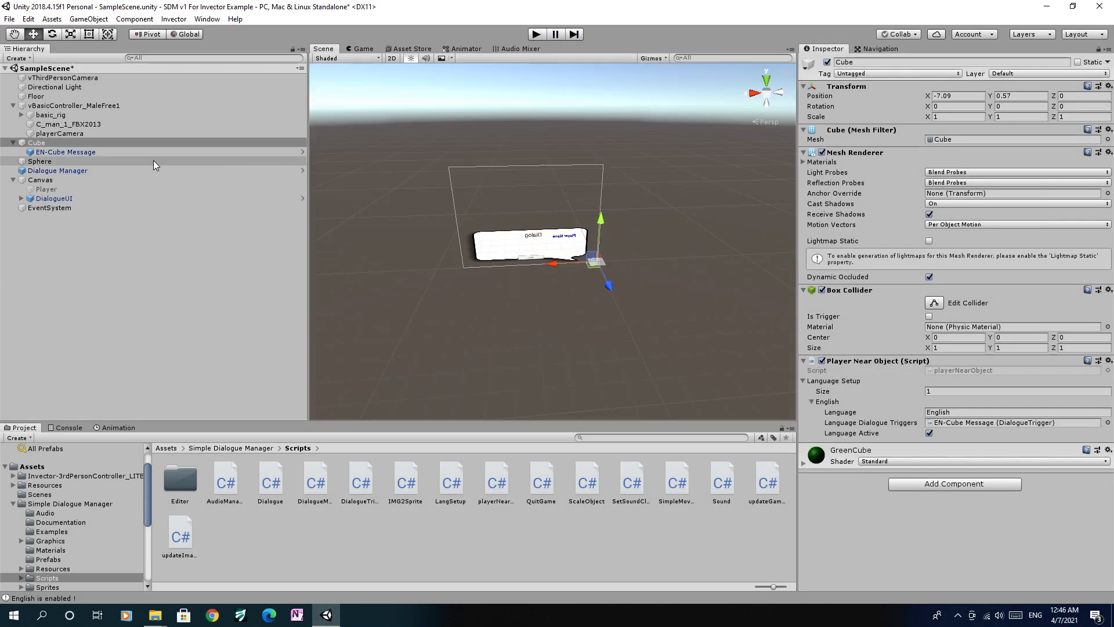
Step: Enable Is Trigger on the Cube's Box Collider, test the dialogue at the cube in play mode through its Next option, and stop
left_click(930, 317)
left_click(535, 34)
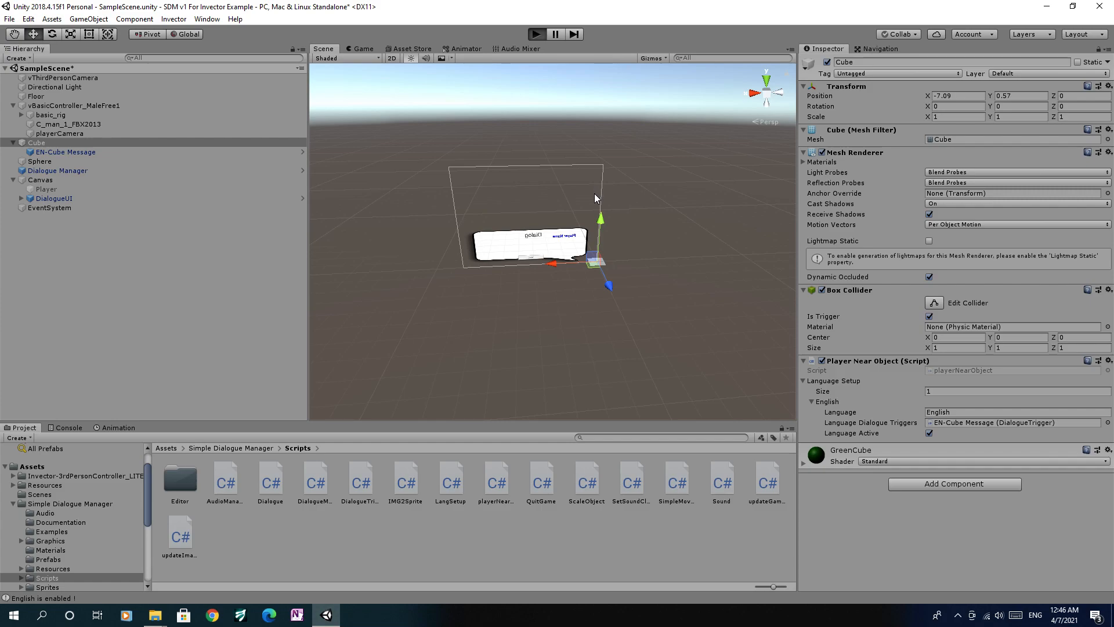
key("w")
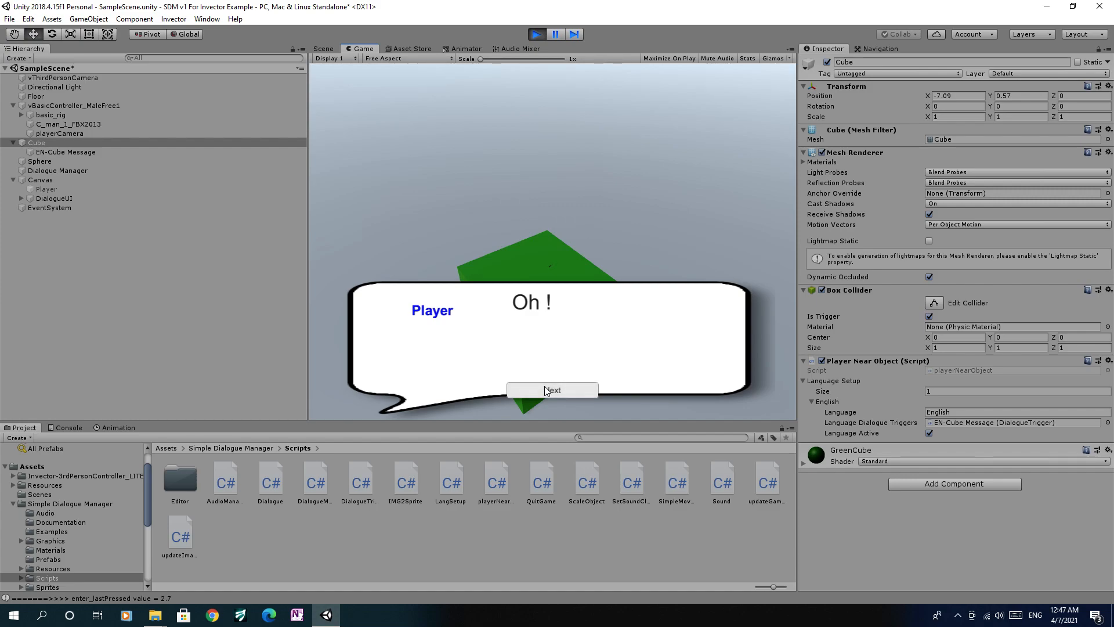
left_click(546, 390)
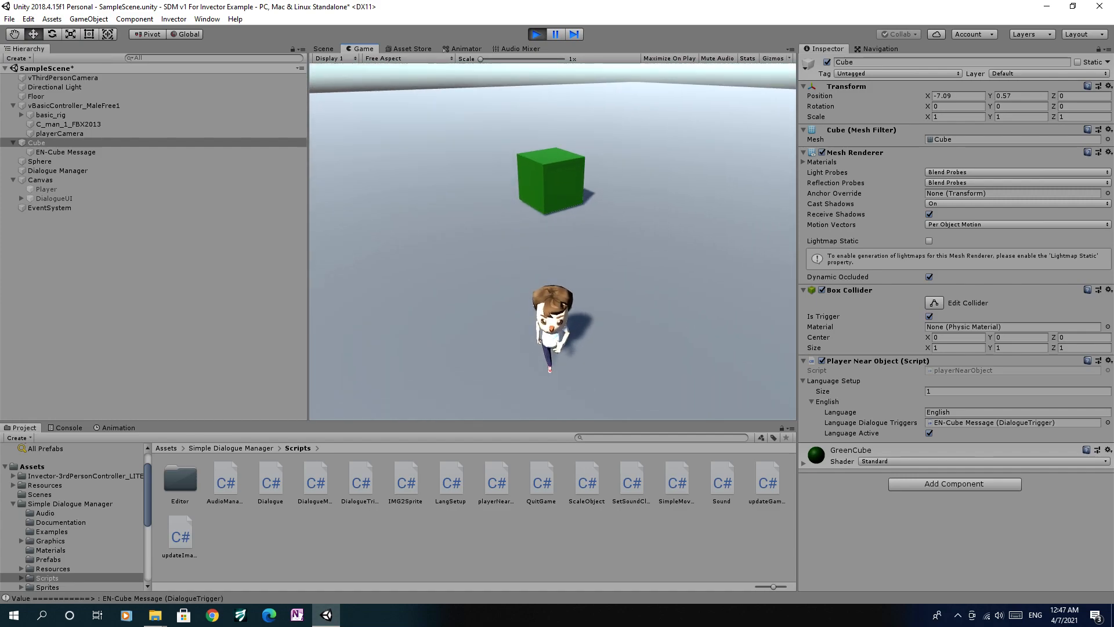
left_click(537, 33)
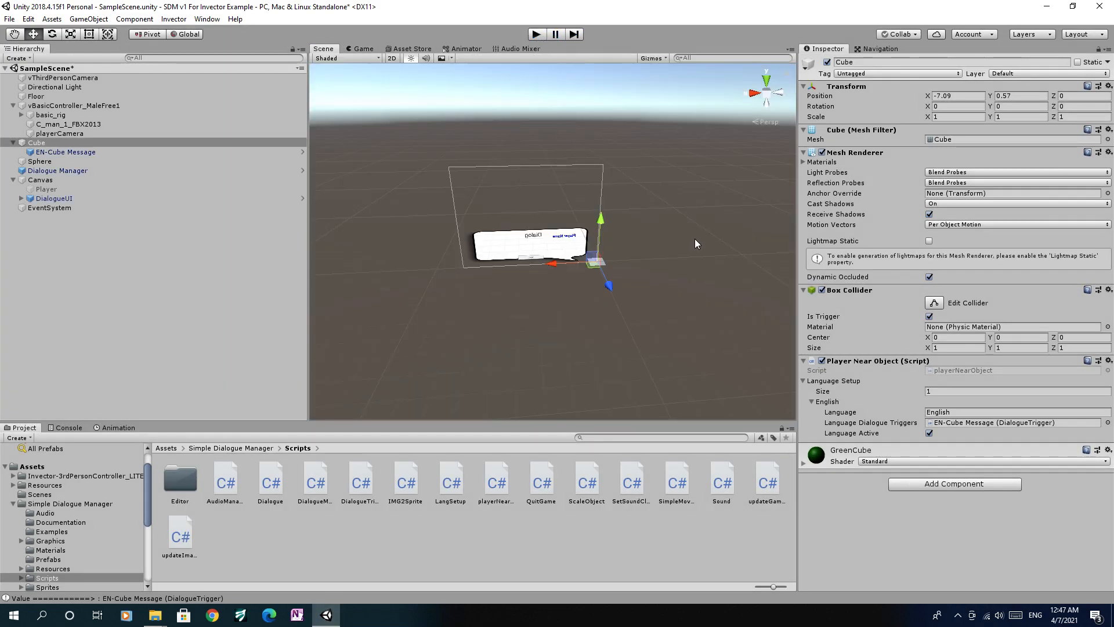
Step: Set the CharacterSentences text box inside DialogueUI to a width of 400 and a height of 150
left_click(93, 152)
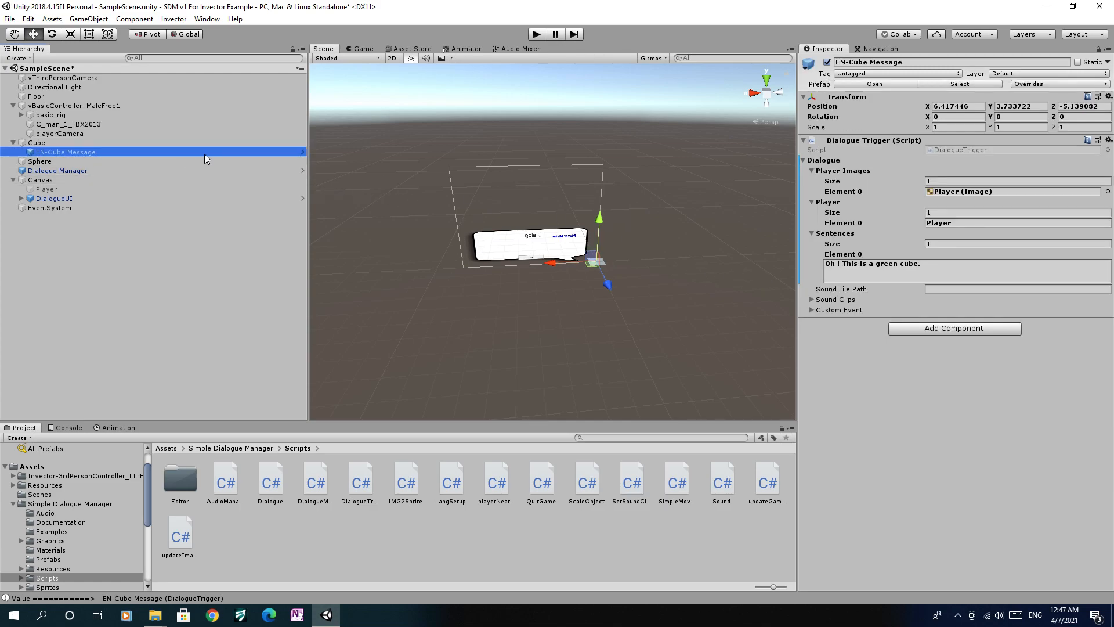
left_click(71, 197)
left_click(23, 198)
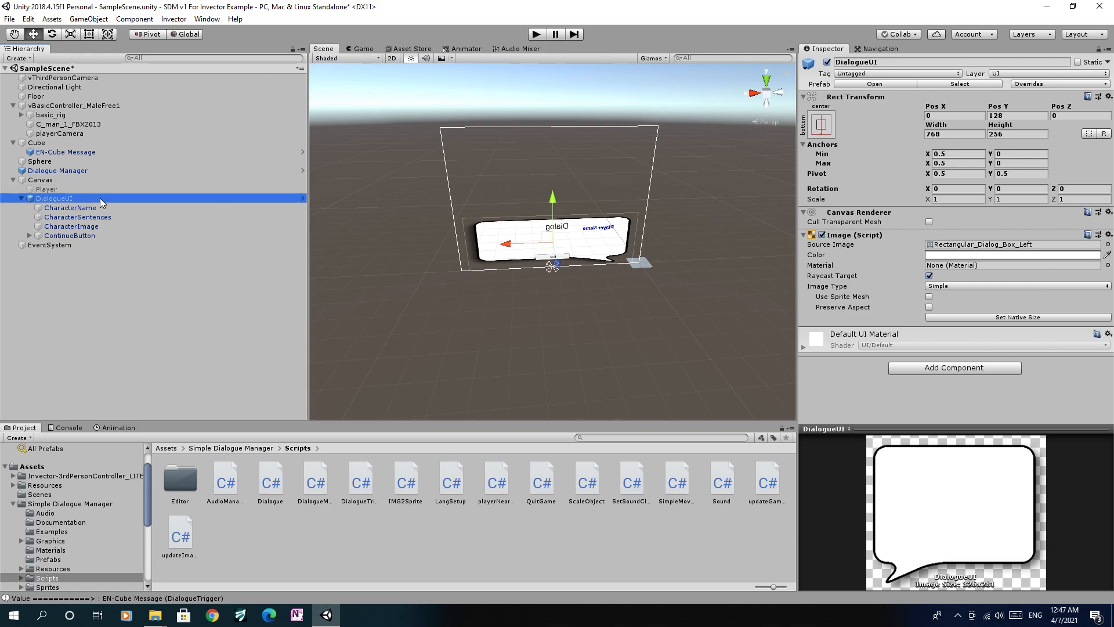
left_click(105, 215)
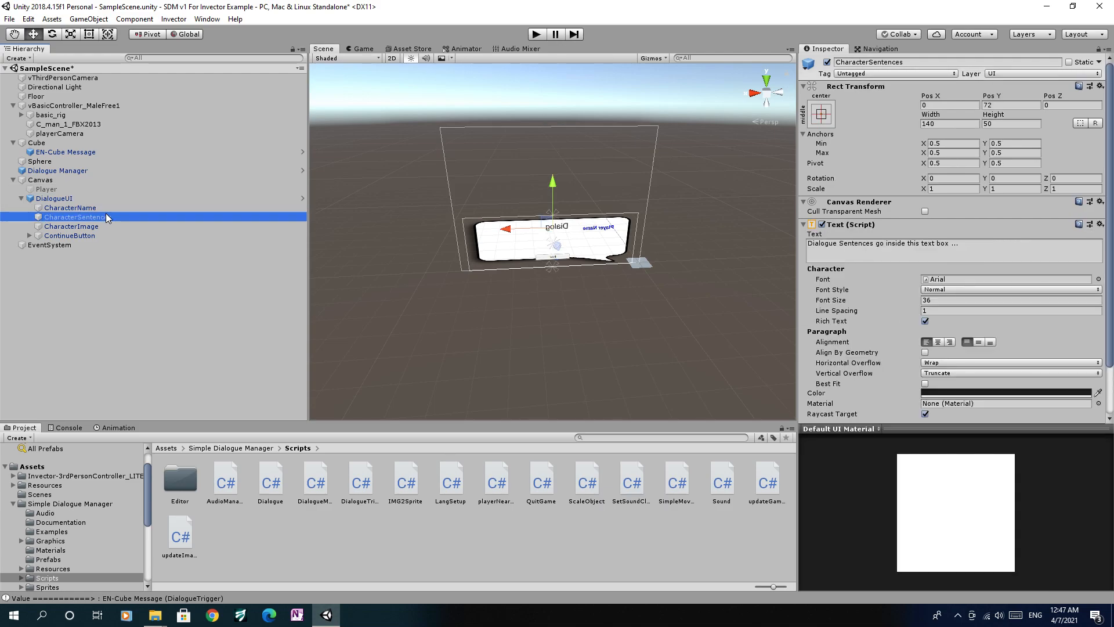
double_click(106, 214)
scroll(422, 218, "up", 4)
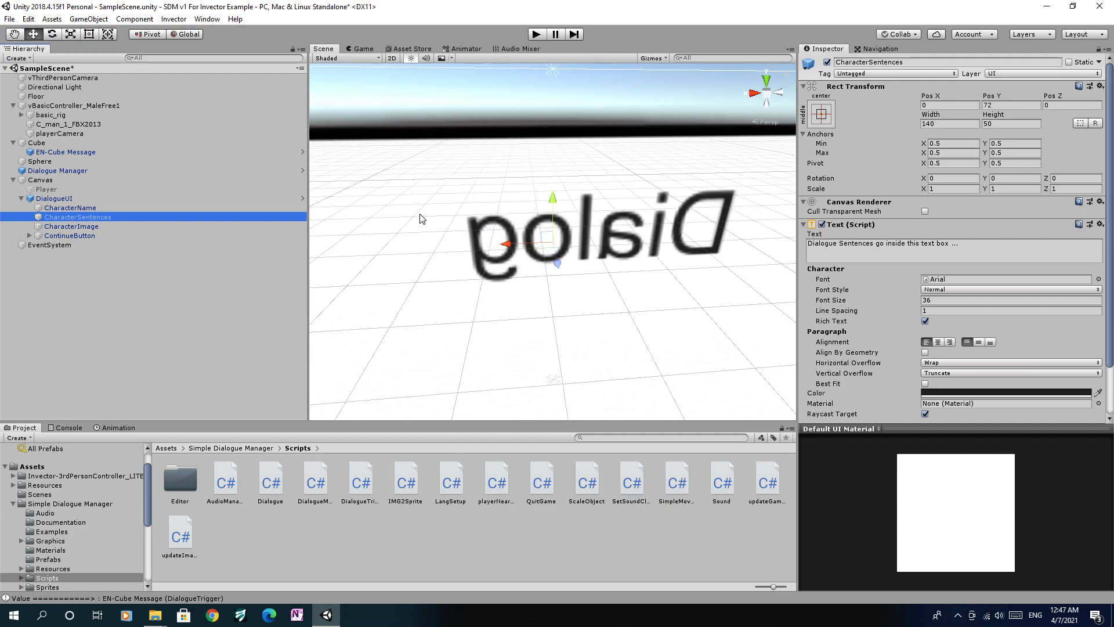
scroll(419, 215, "up", 4)
right_click_drag(414, 204, 567, 260)
key("f")
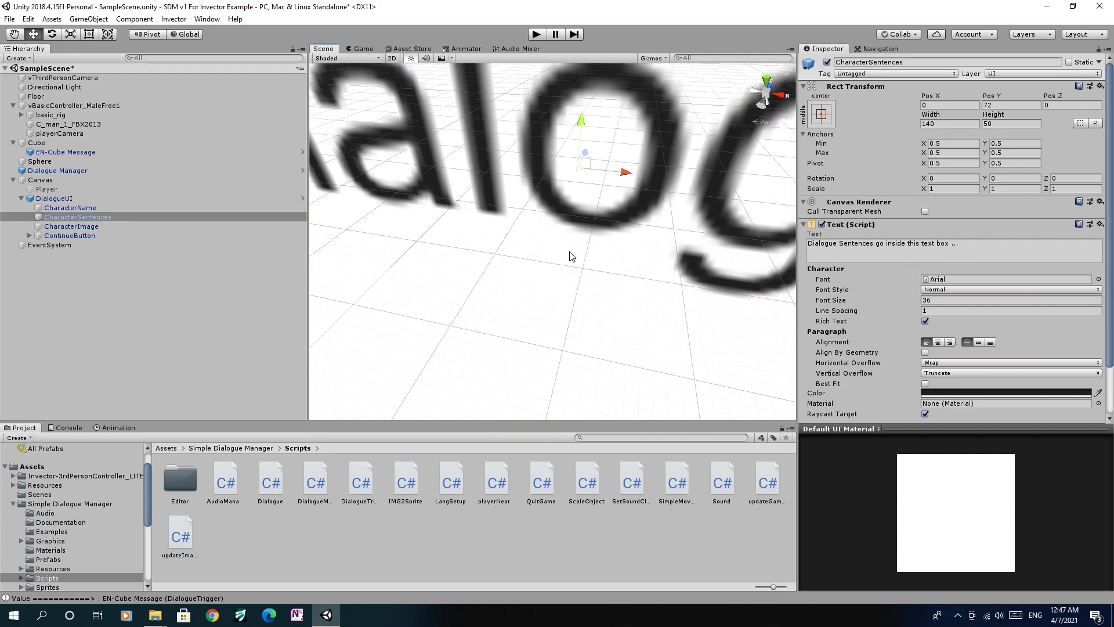
scroll(545, 278, "down", 8)
right_click_drag(542, 294, 610, 234)
key("w")
left_click(941, 124)
type("400")
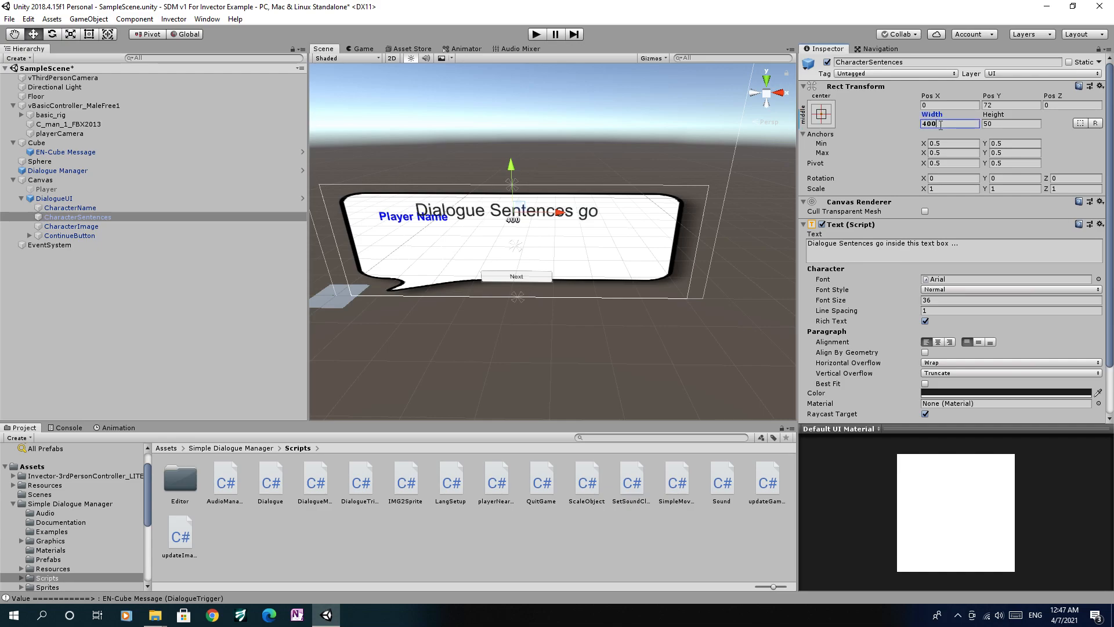
left_click(998, 124)
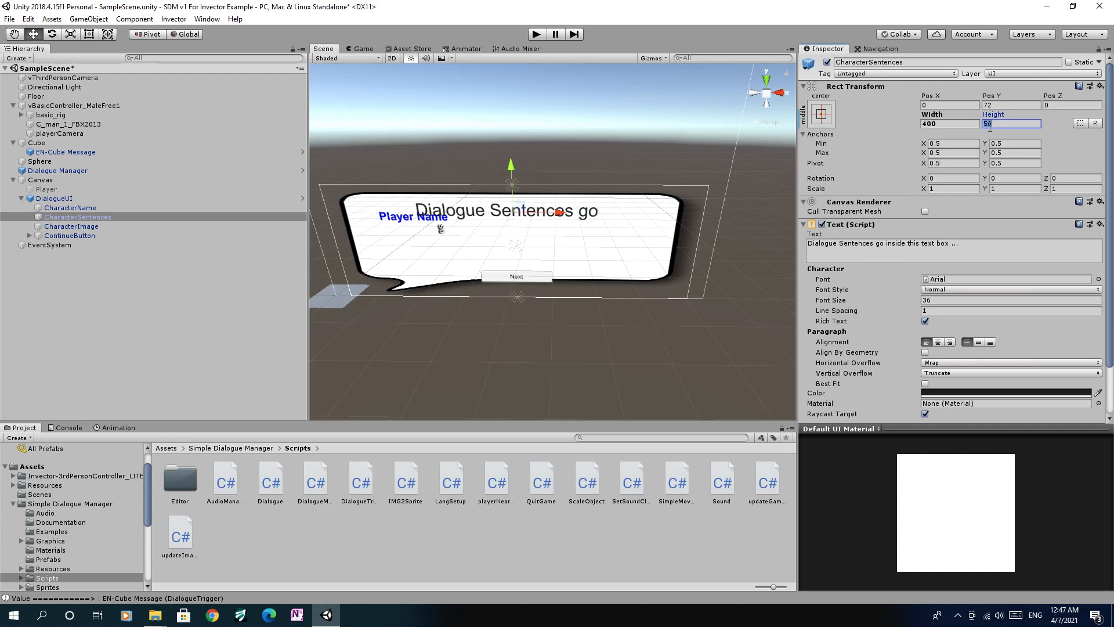
type("150")
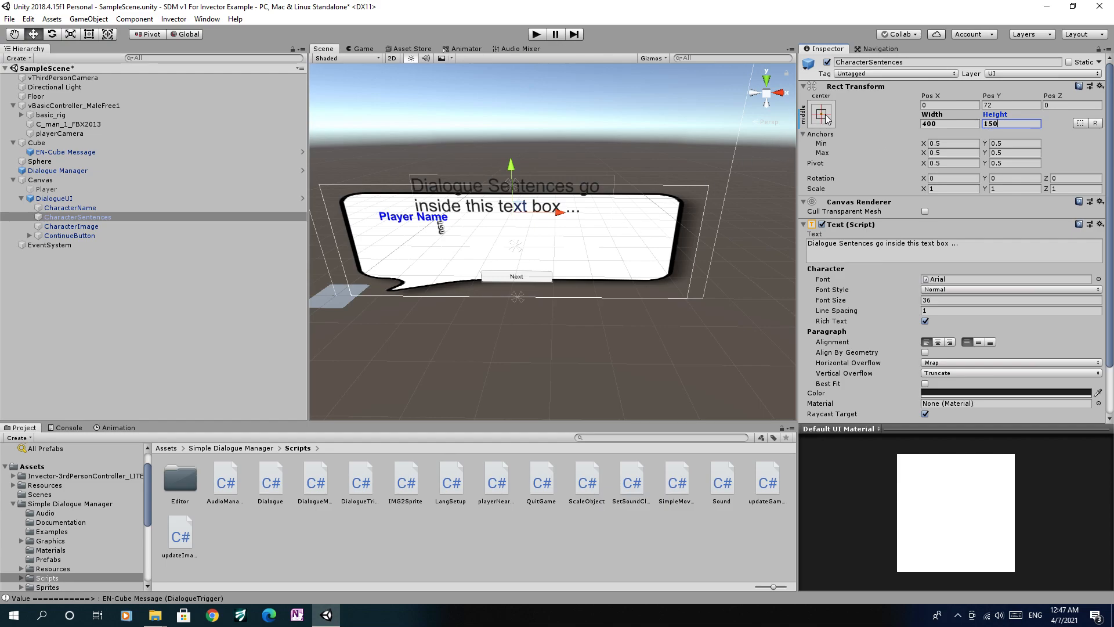
Step: Try anchoring and positioning CharacterSentences at the middle right of the dialogue box
left_click(821, 114)
left_click(915, 232, "alt")
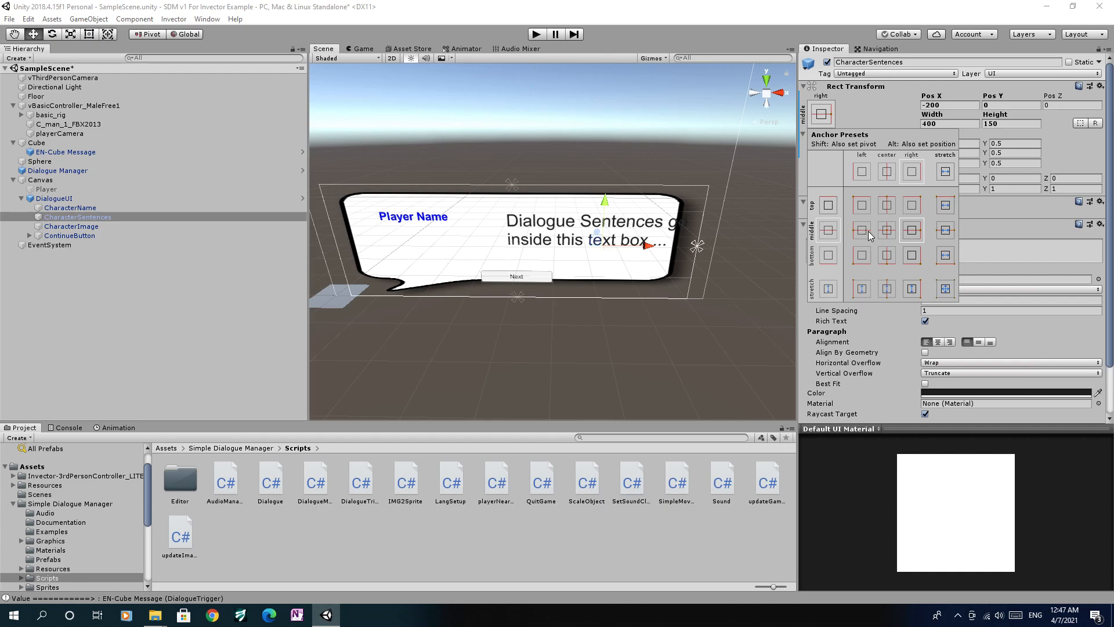
left_click(629, 250)
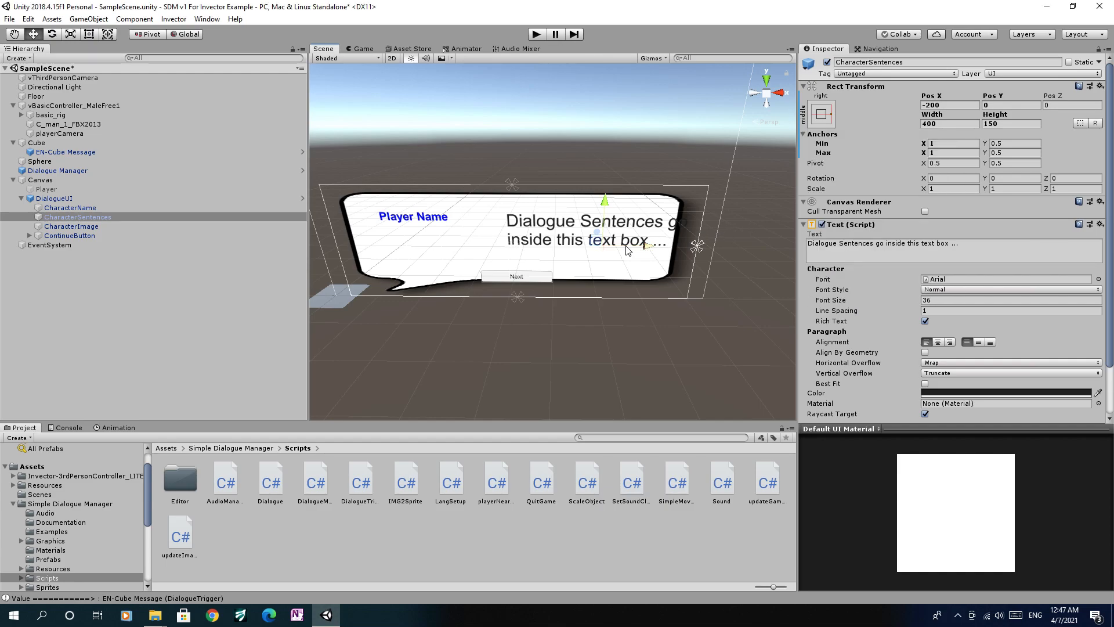
Step: Anchor and position CharacterSentences at the middle center, and shift it right to a Pos X of about 118
left_click(821, 114)
left_click(886, 231, "alt")
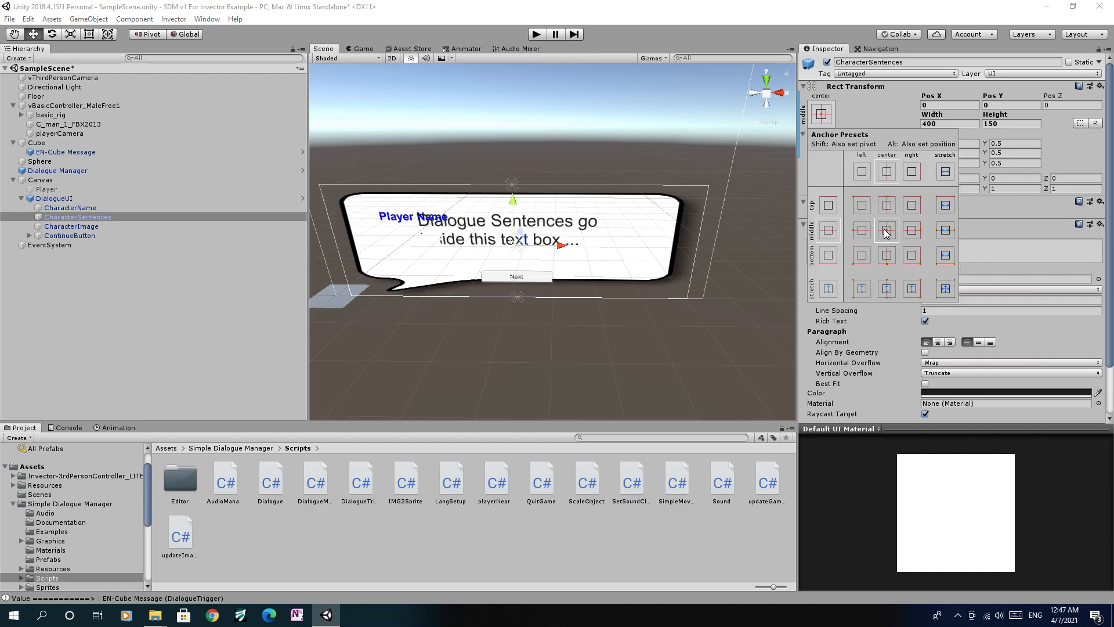
left_click(564, 248)
left_click_drag(551, 247, 607, 247)
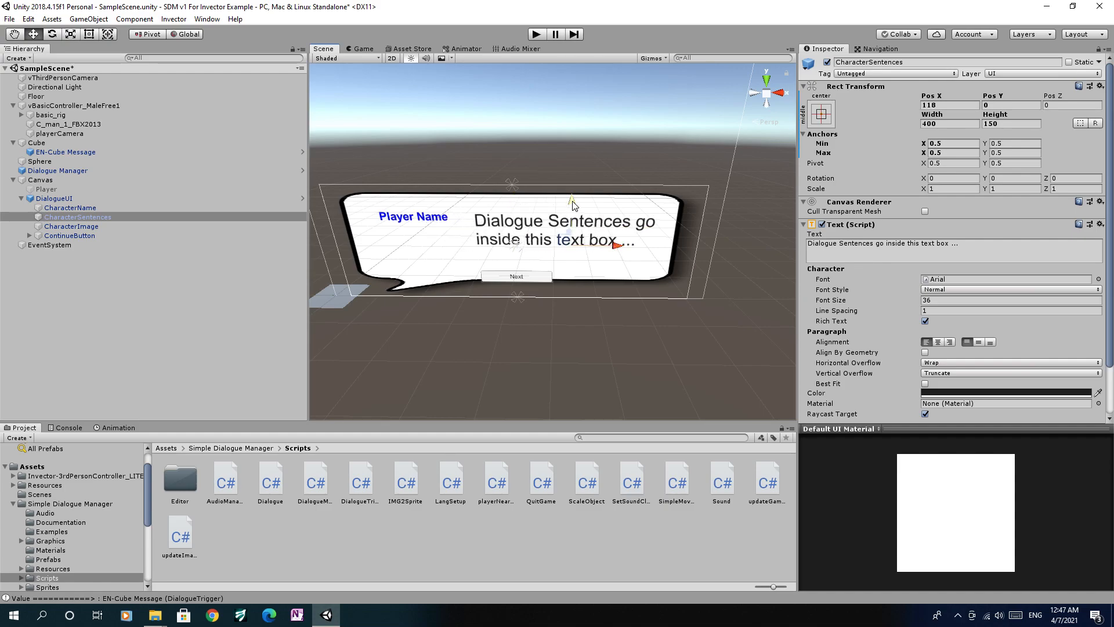
Step: Center the CharacterSentences text horizontally and vertically, and raise the box to a Pos Y of about 19
left_click(938, 343)
left_click(979, 343)
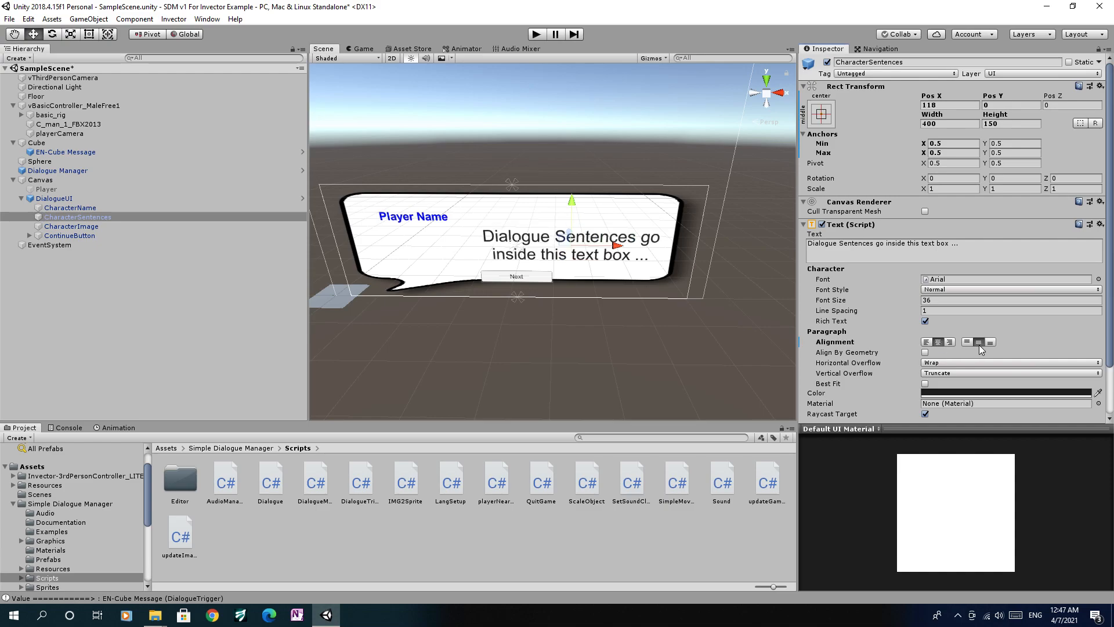
left_click_drag(575, 207, 574, 200)
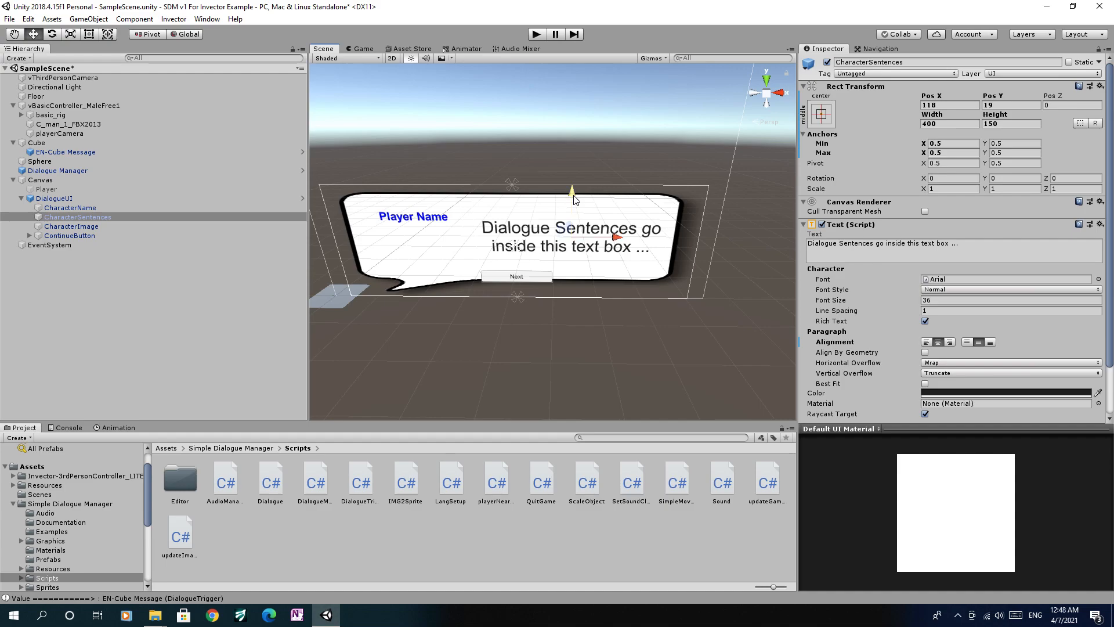
Step: Inspect the CharacterName text and the CharacterImage element of DialogueUI
left_click(432, 216)
left_click(83, 216)
left_click(82, 209)
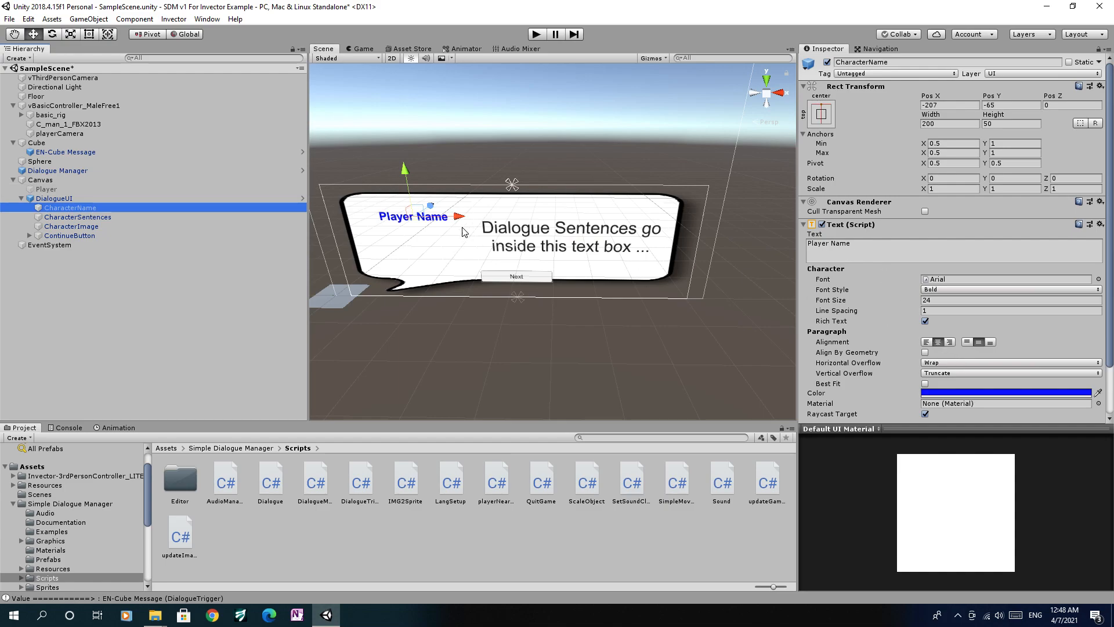
left_click(110, 222)
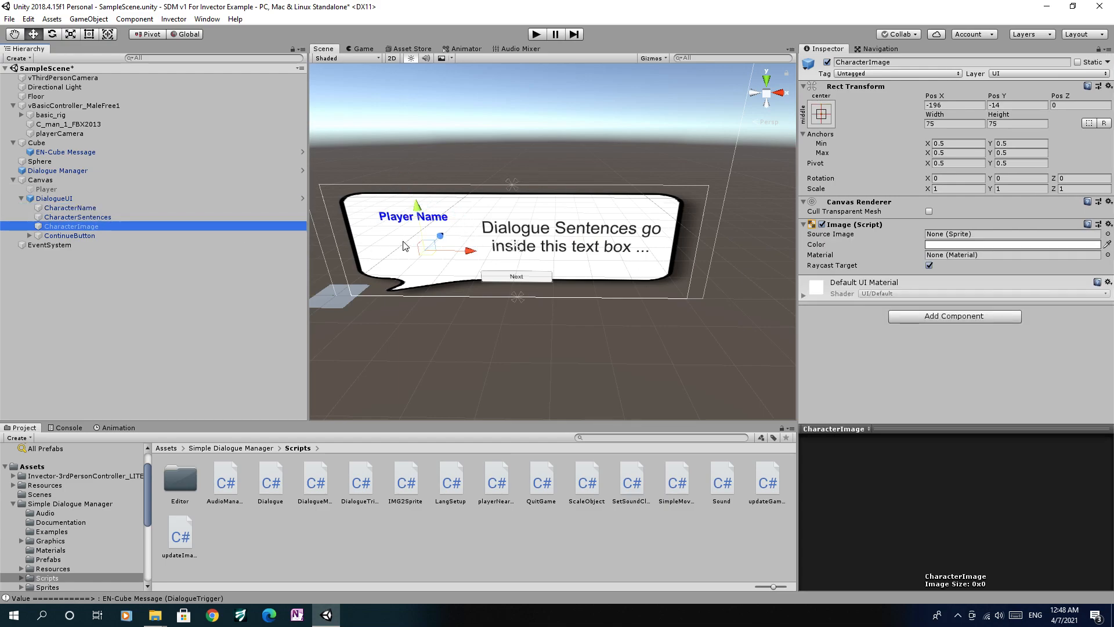
Step: Move CharacterImage within the dialogue bubble to Pos X -216
left_click_drag(465, 252, 455, 250)
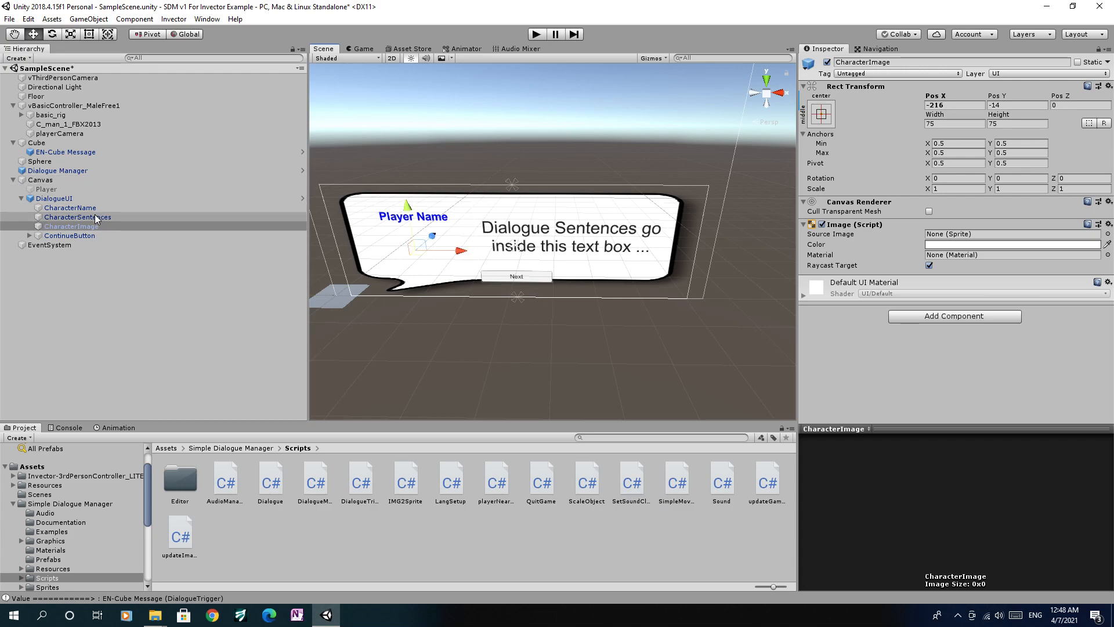
Step: Select the vBasicController_MaleFree1 character and bring the end of its component list into view
left_click(85, 108)
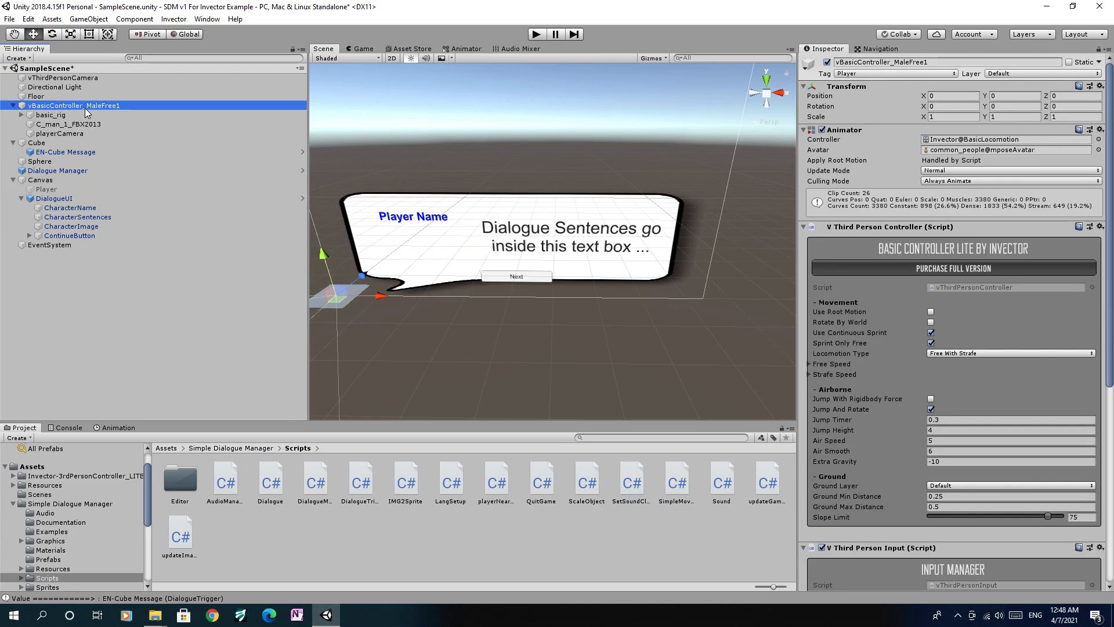
scroll(958, 466, "down", 5)
scroll(958, 466, "down", 4)
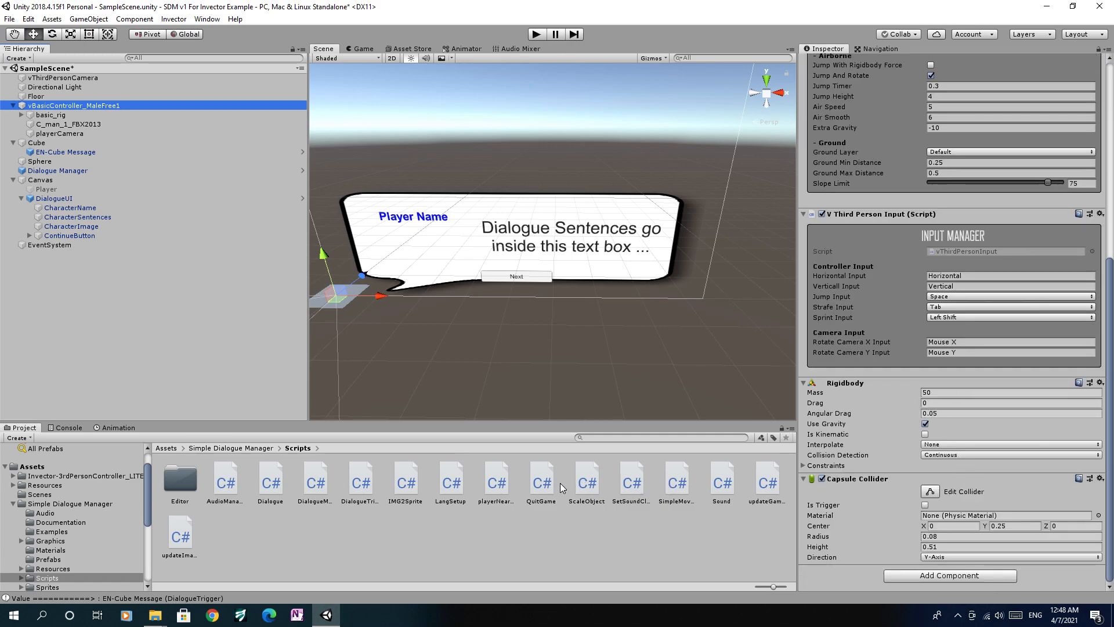
left_click_drag(763, 486, 866, 545)
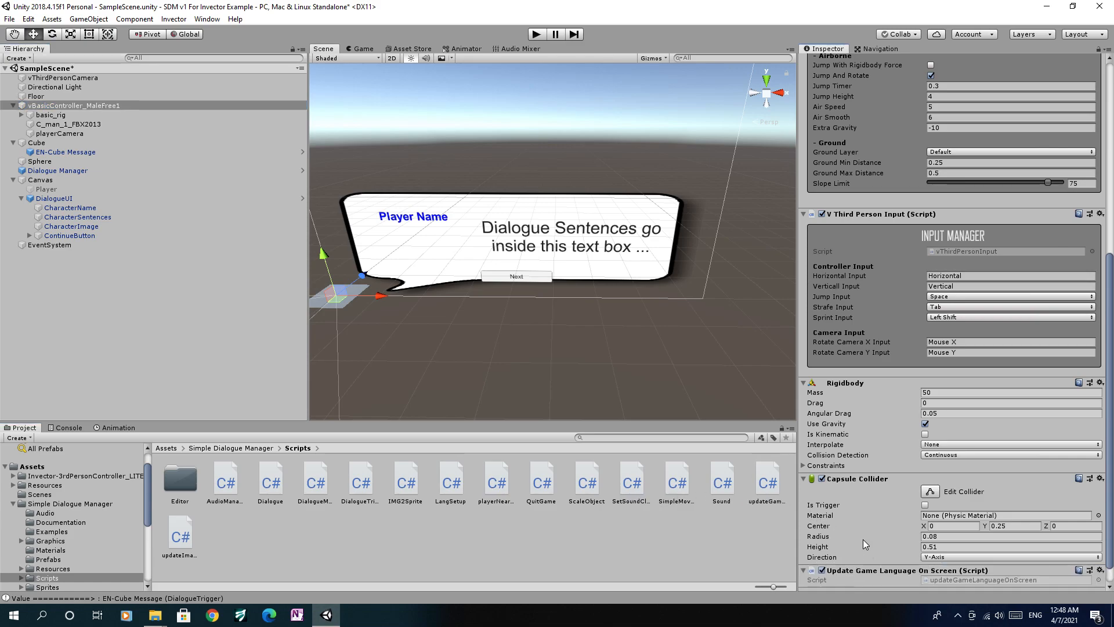
scroll(900, 451, "down", 1)
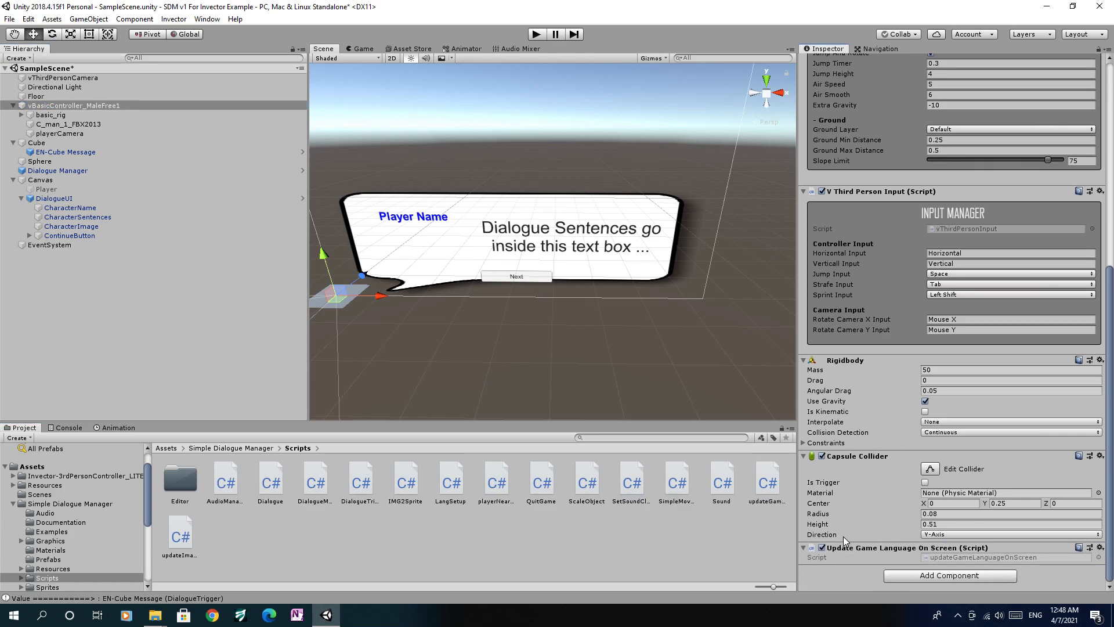
left_click(1101, 548)
left_click(1033, 450)
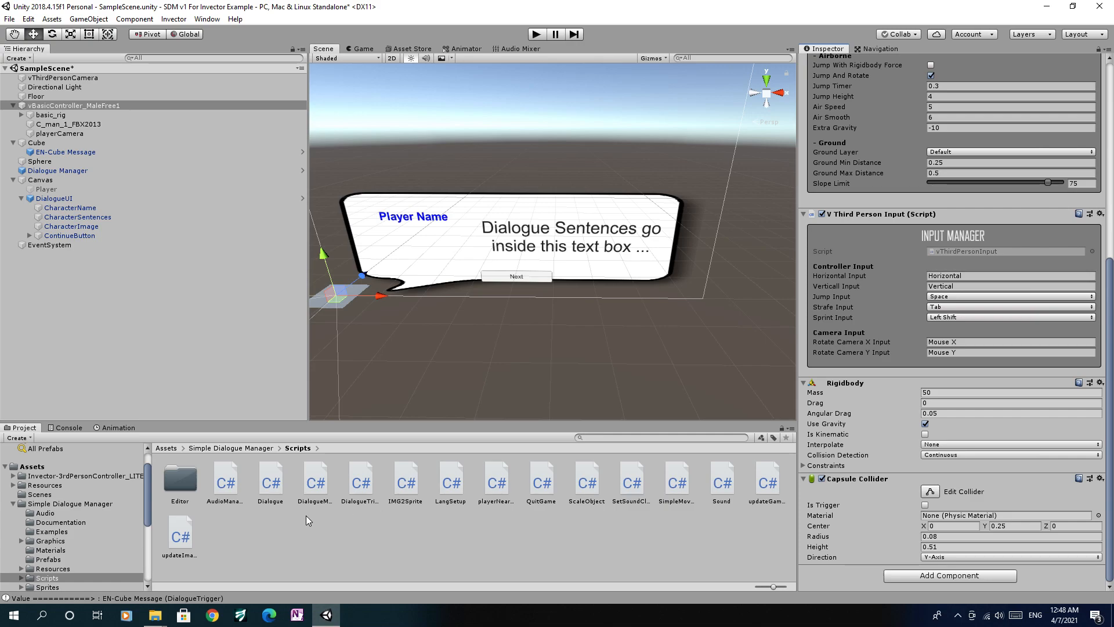
Step: Add the updateImage script to vBasicController_MaleFree1, with playerCamera as Char Camera and the Canvas's Player image as Image 2 Load
left_click_drag(195, 534, 900, 465)
left_click_drag(760, 475, 935, 547)
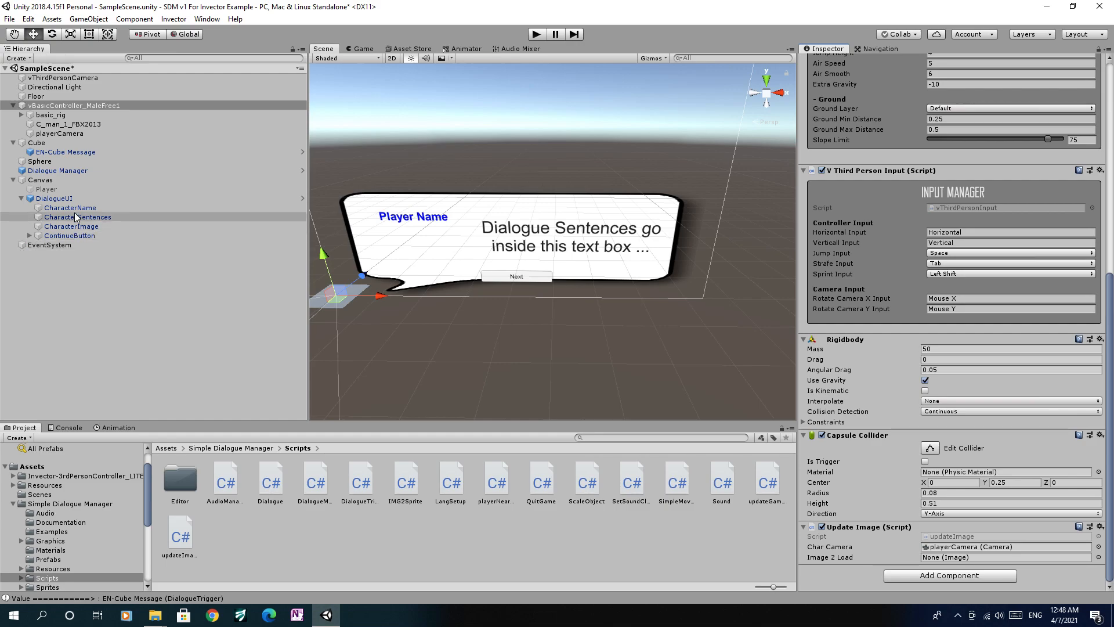
left_click(77, 190)
left_click_drag(78, 189, 969, 558)
Step: Playtest the scene: walk the character to the green cube, try the dialogue's Next button, walk away and stop playing
left_click(536, 35)
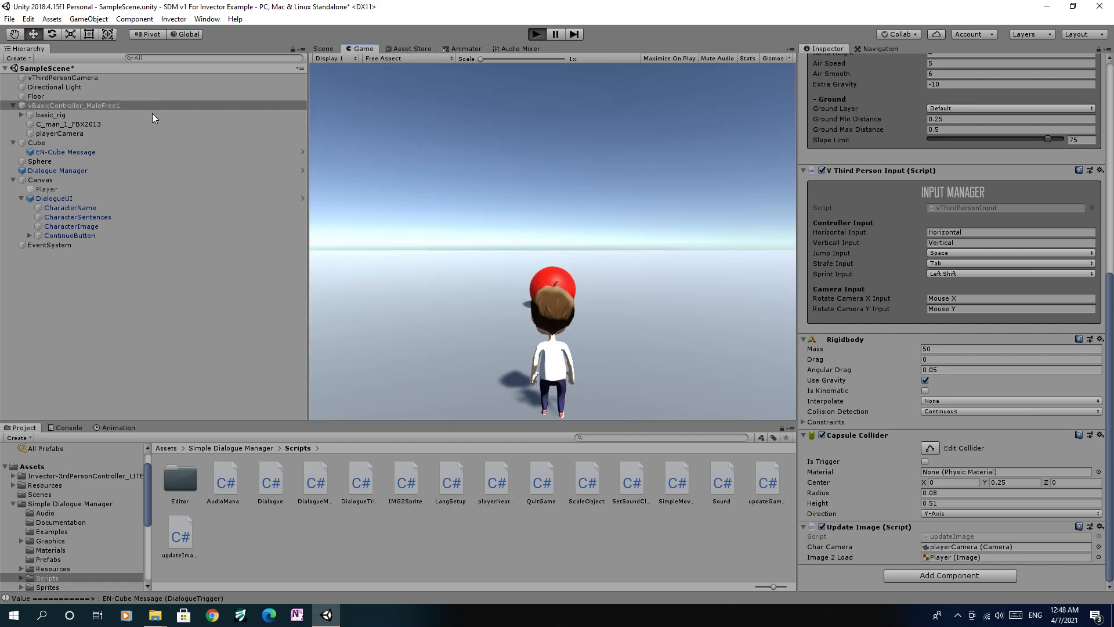
key("w")
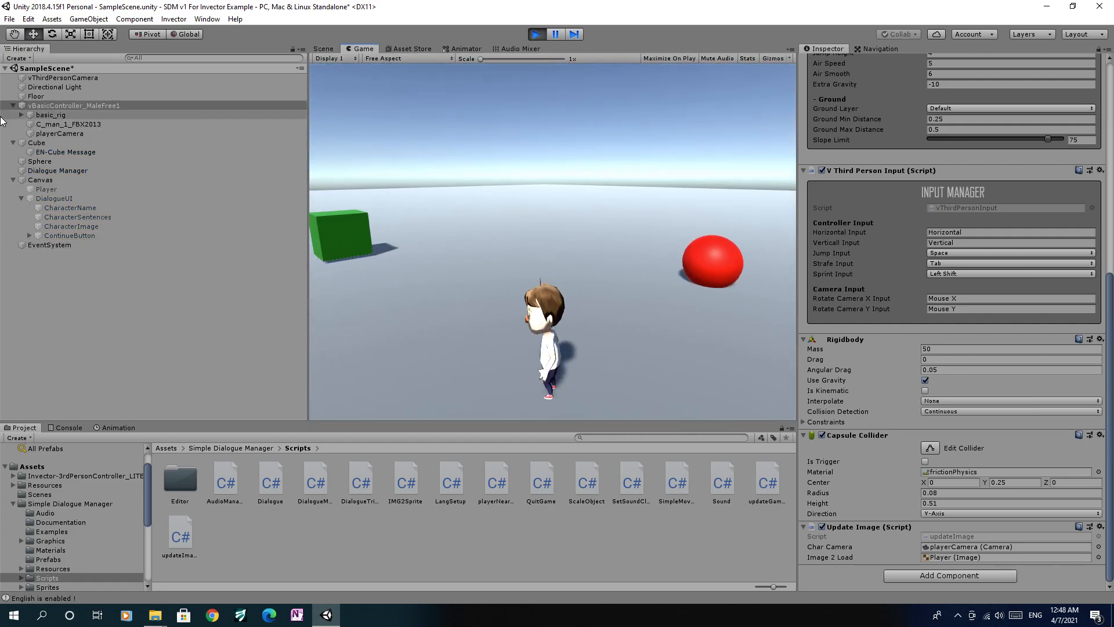
key("w")
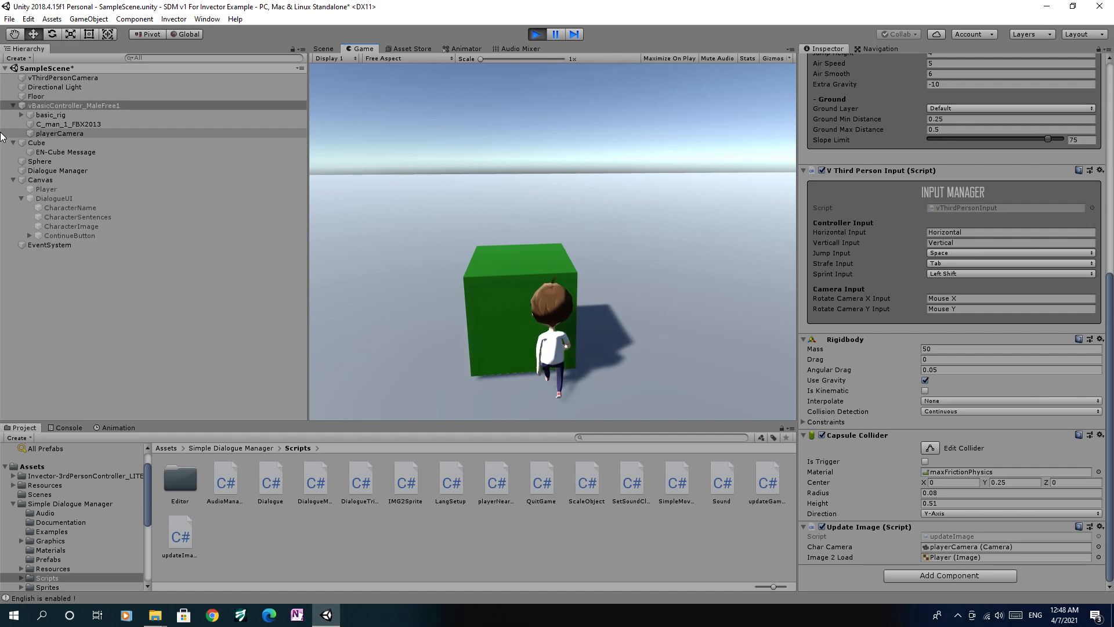
key("s")
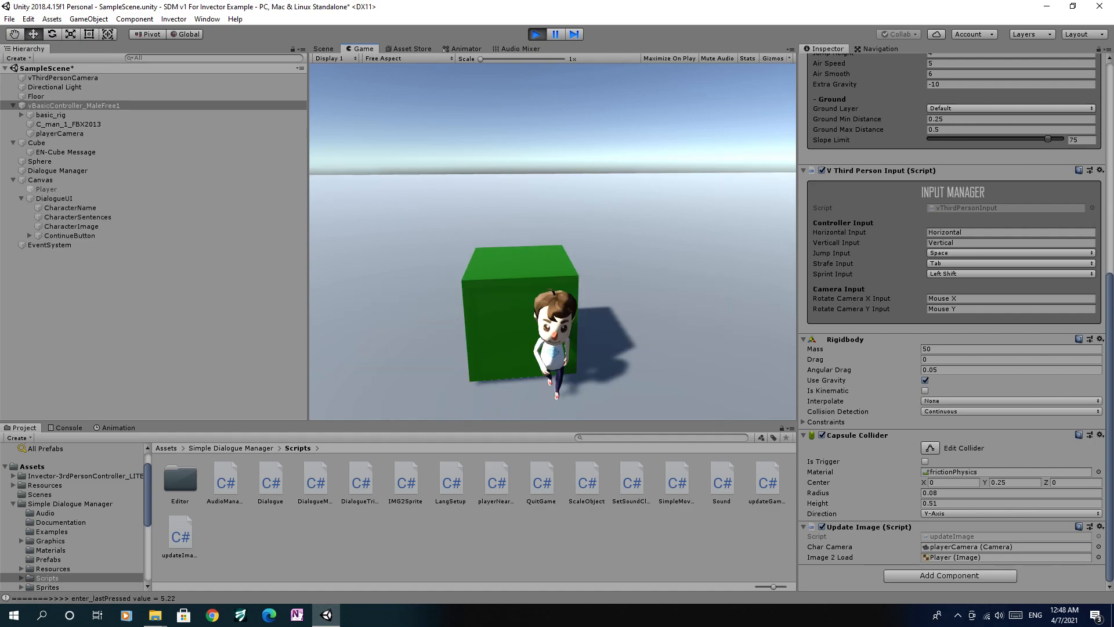
key("w")
key("Return")
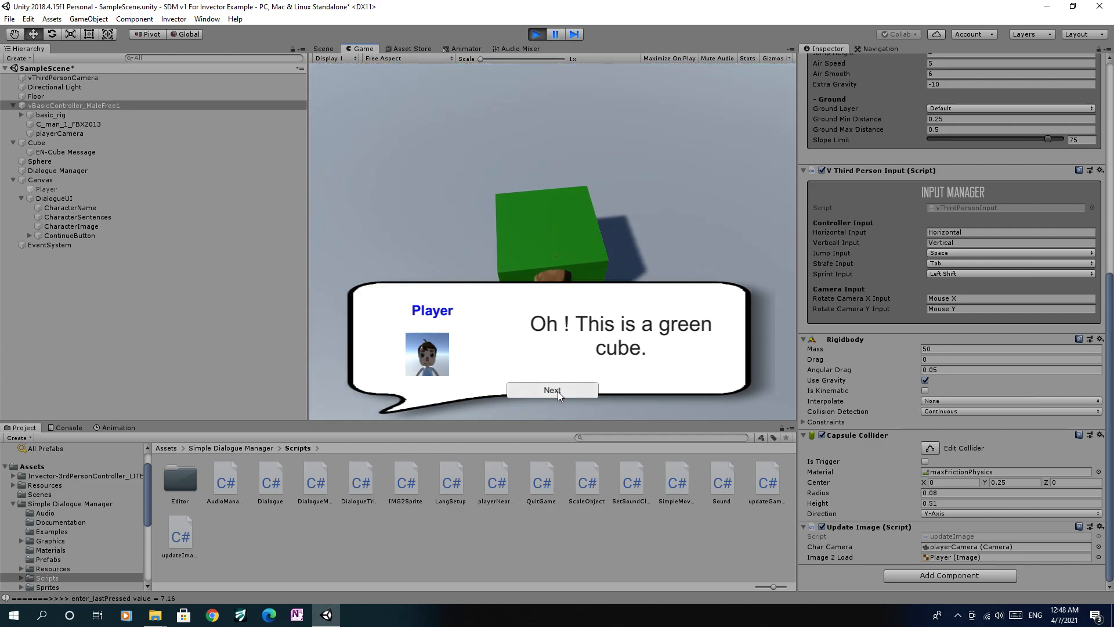
left_click(558, 391)
left_click(558, 392)
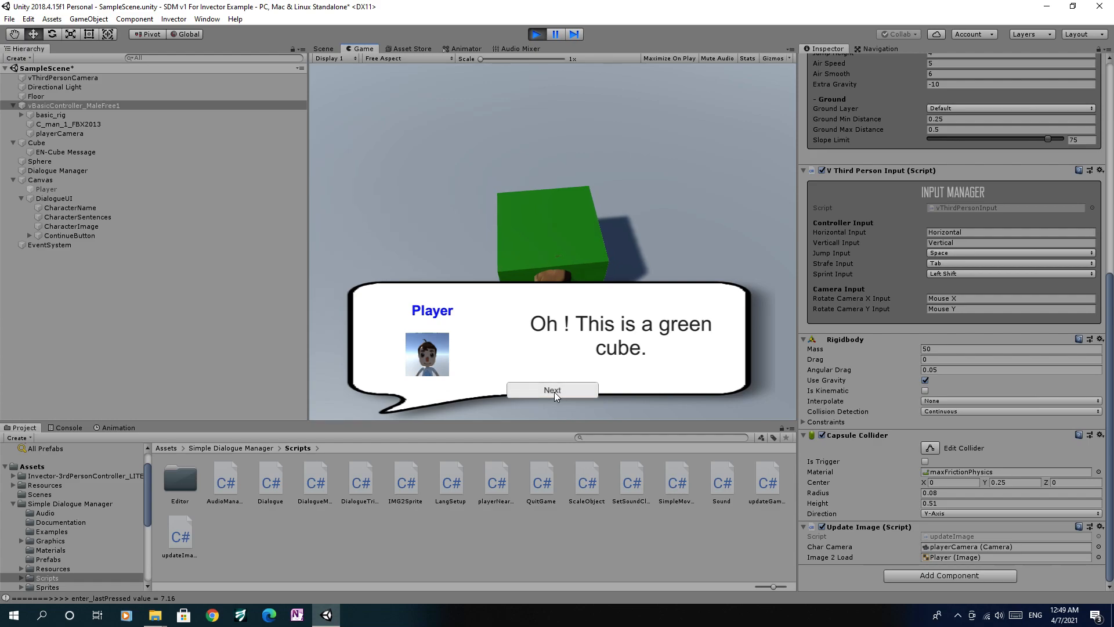
key("s")
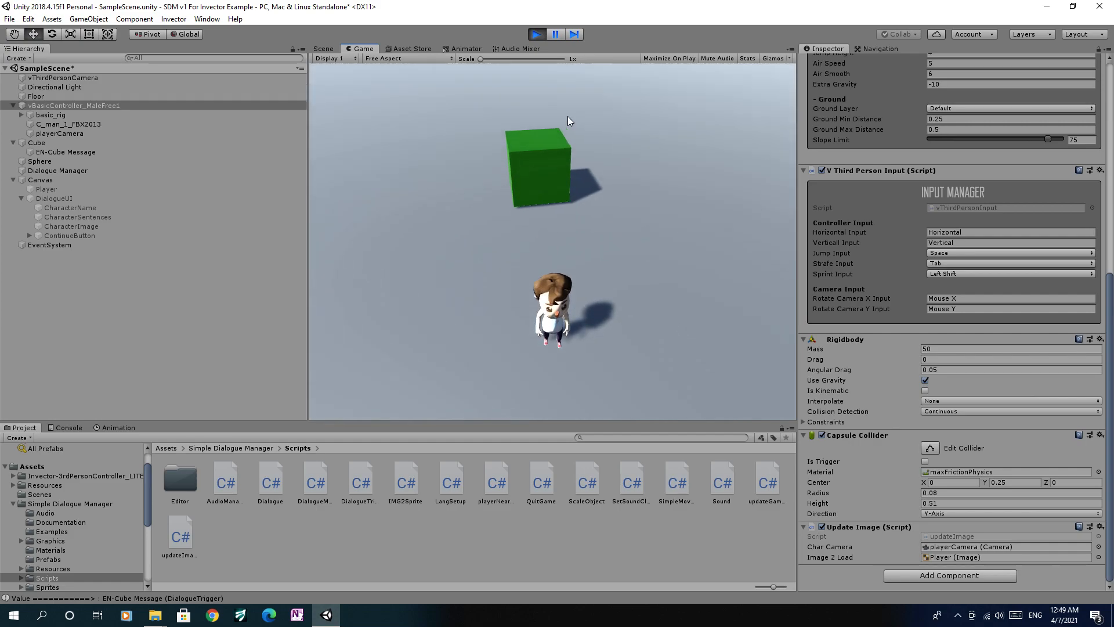
left_click(536, 34)
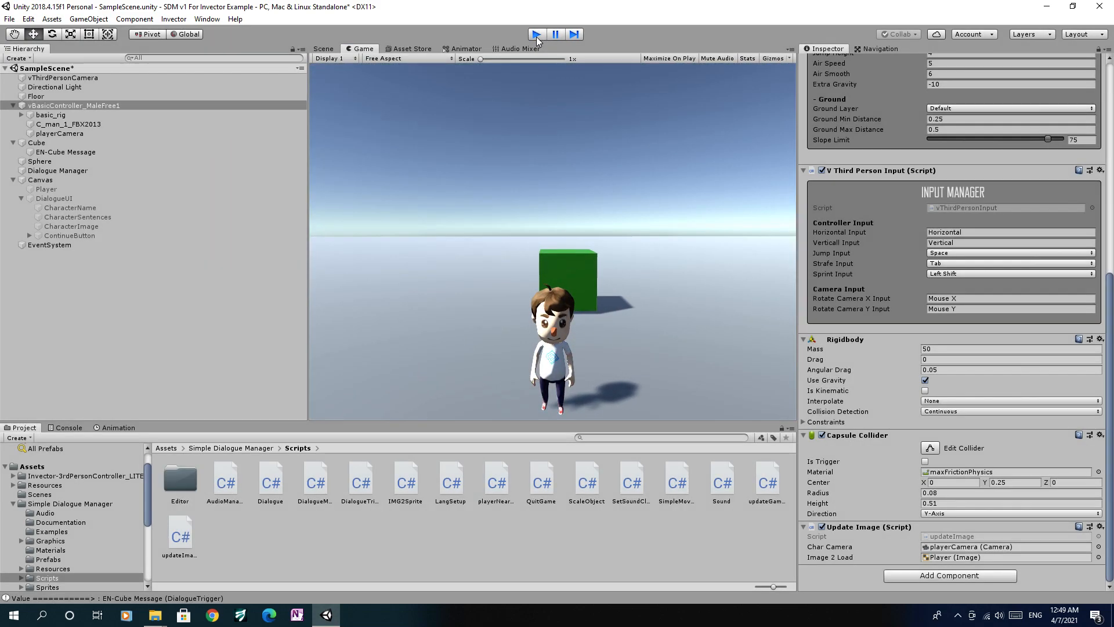
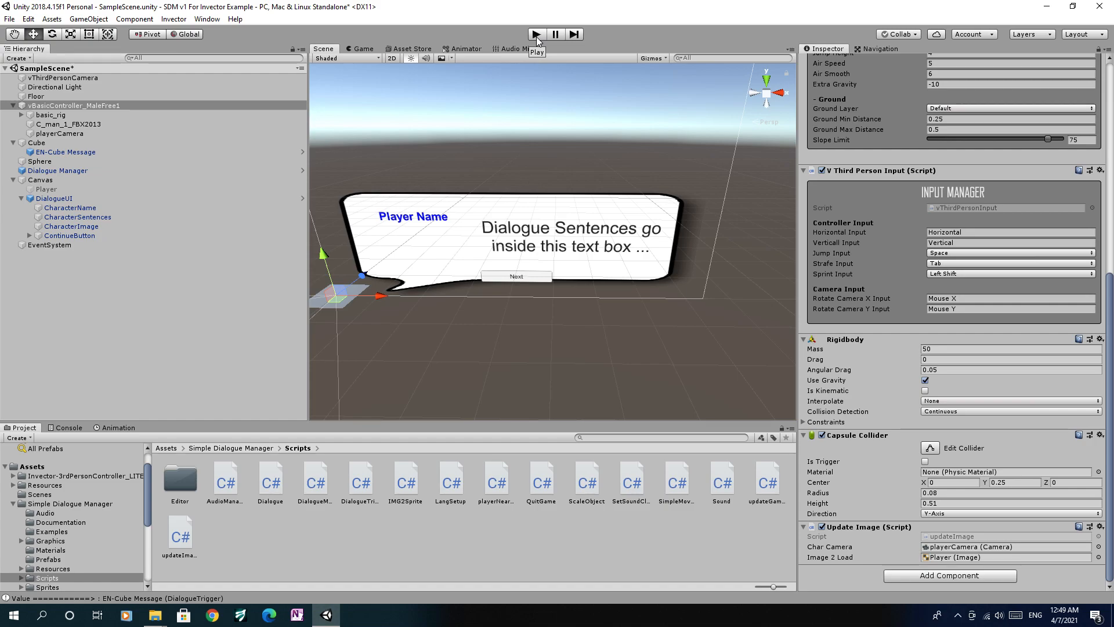
Step: Replay the scene, approach and leave the green cube twice to check the player portrait and dialogue, and exit play mode
left_click(537, 34)
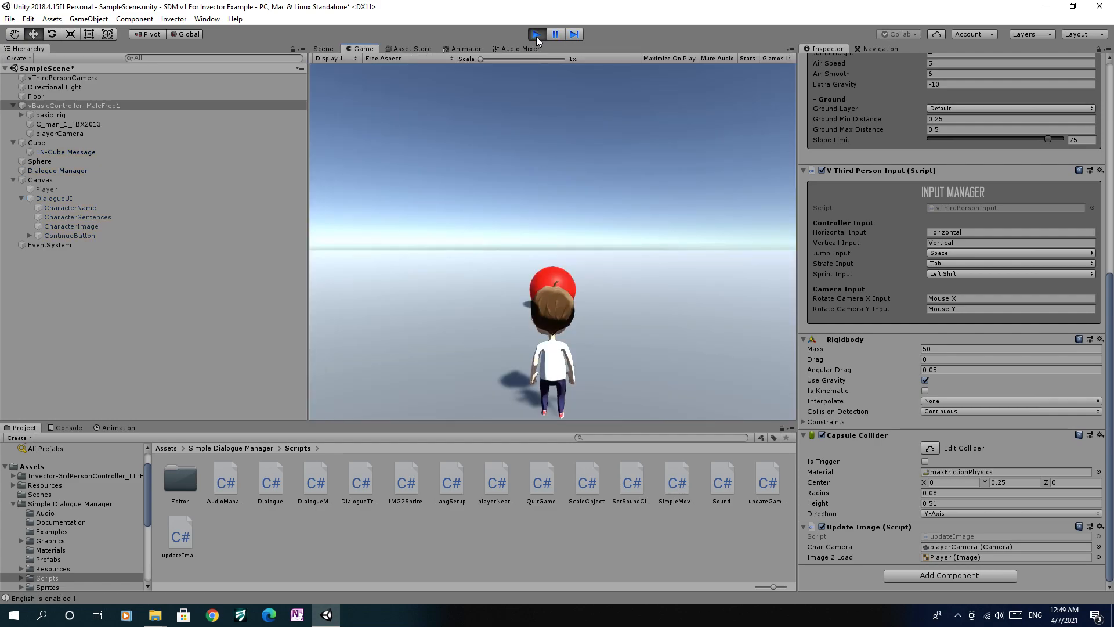
key("w")
key("a")
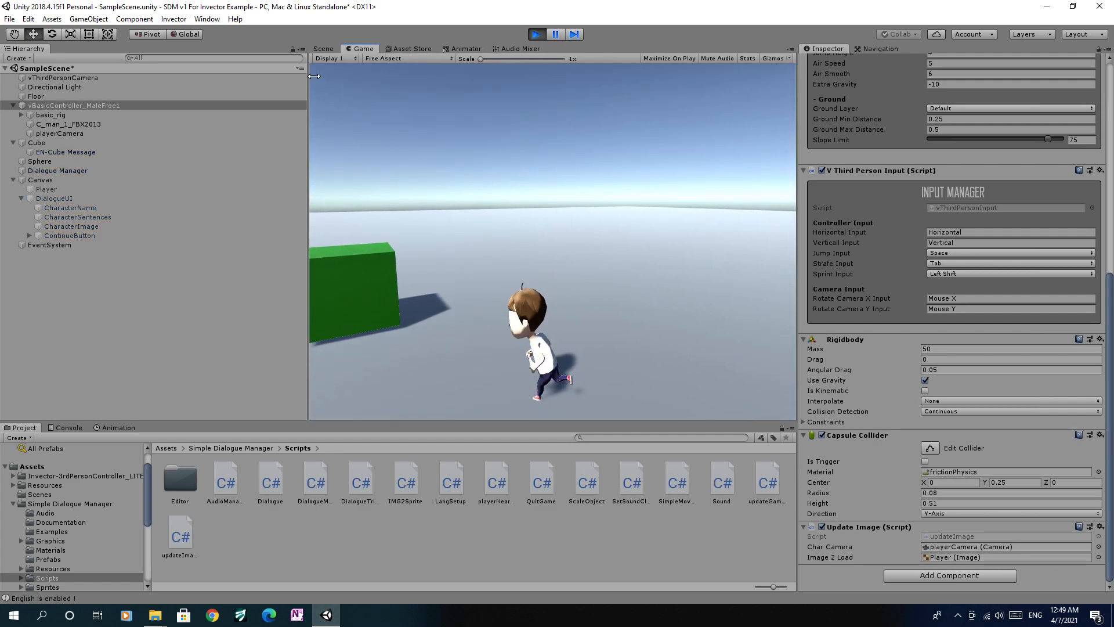
key("w")
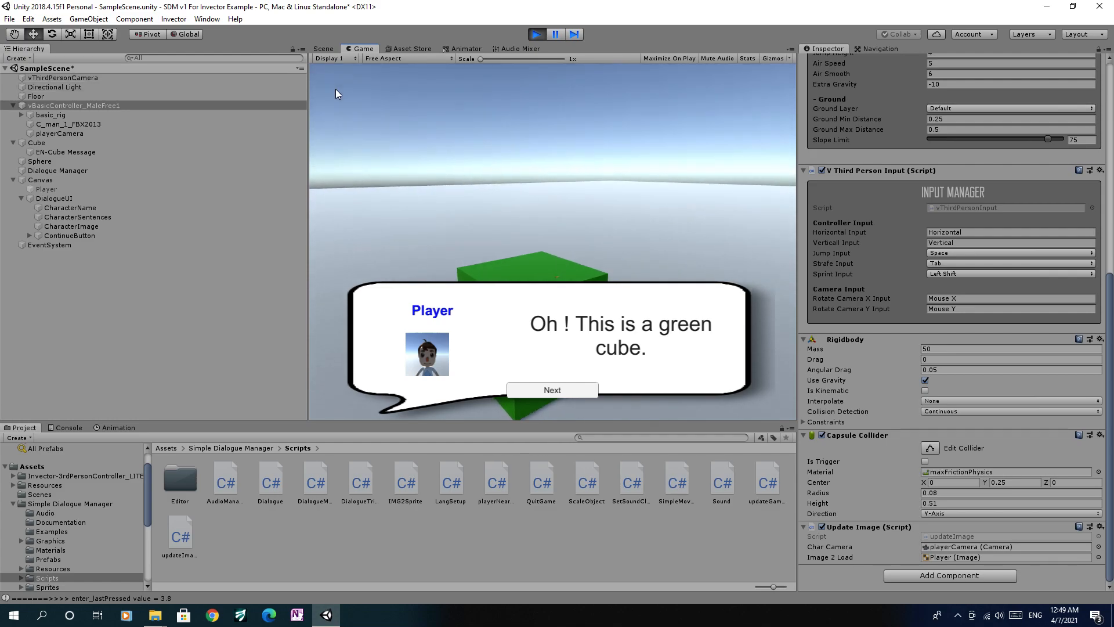
key("Return")
key("s")
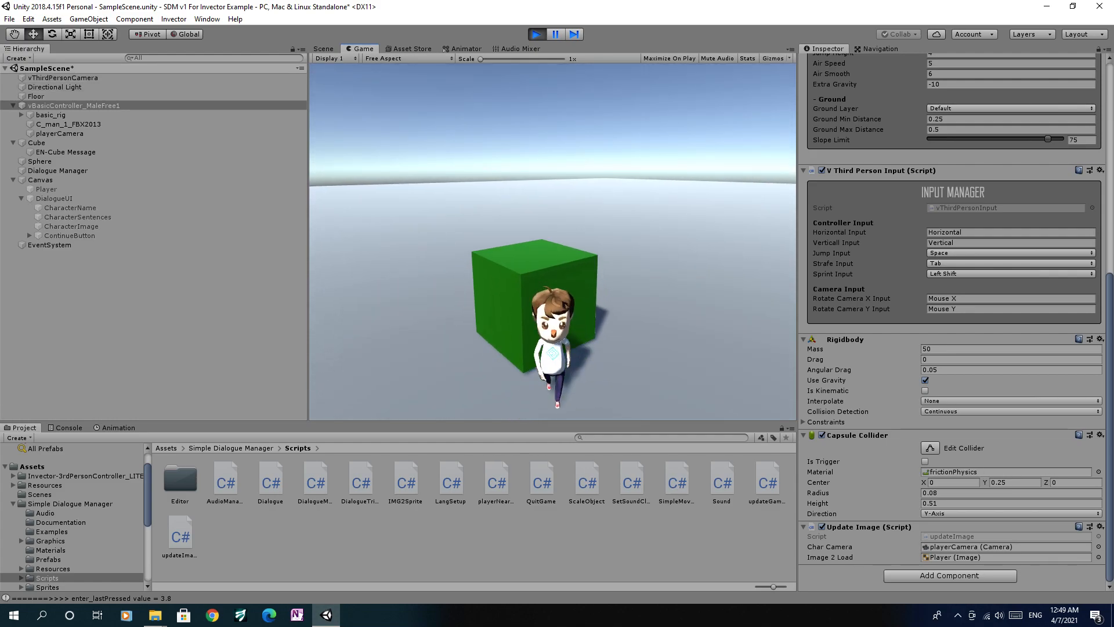
key("d")
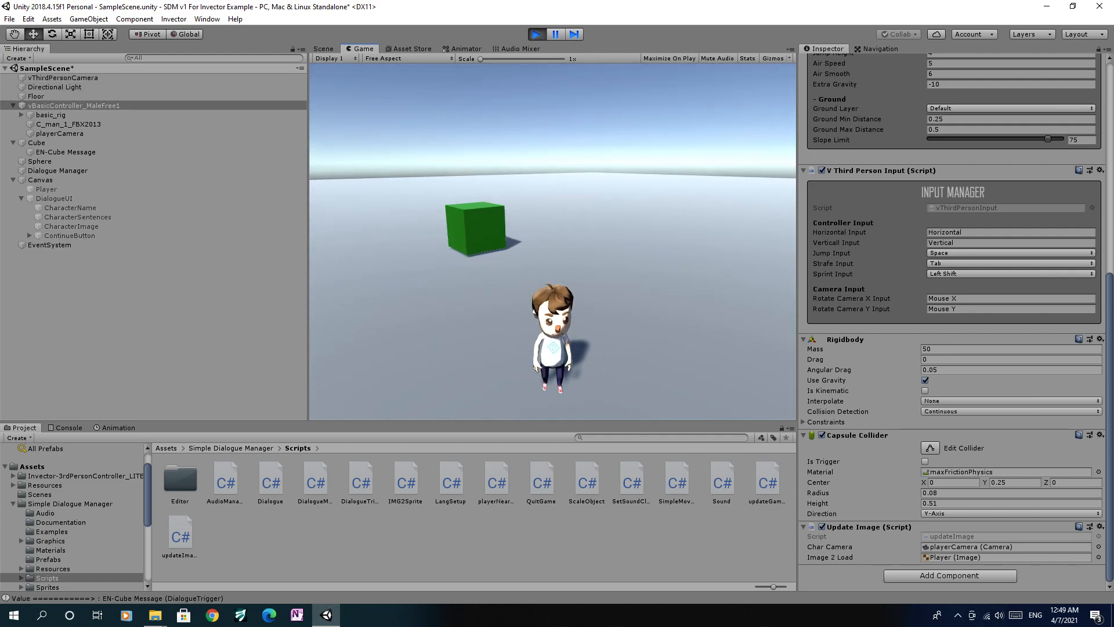
key("w")
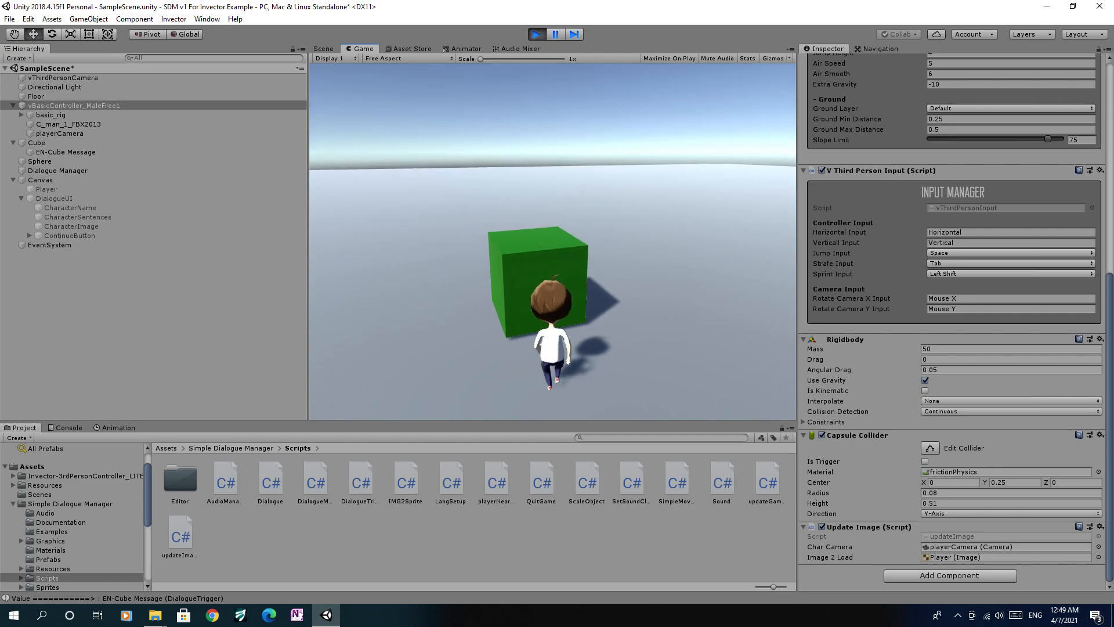
key("Return")
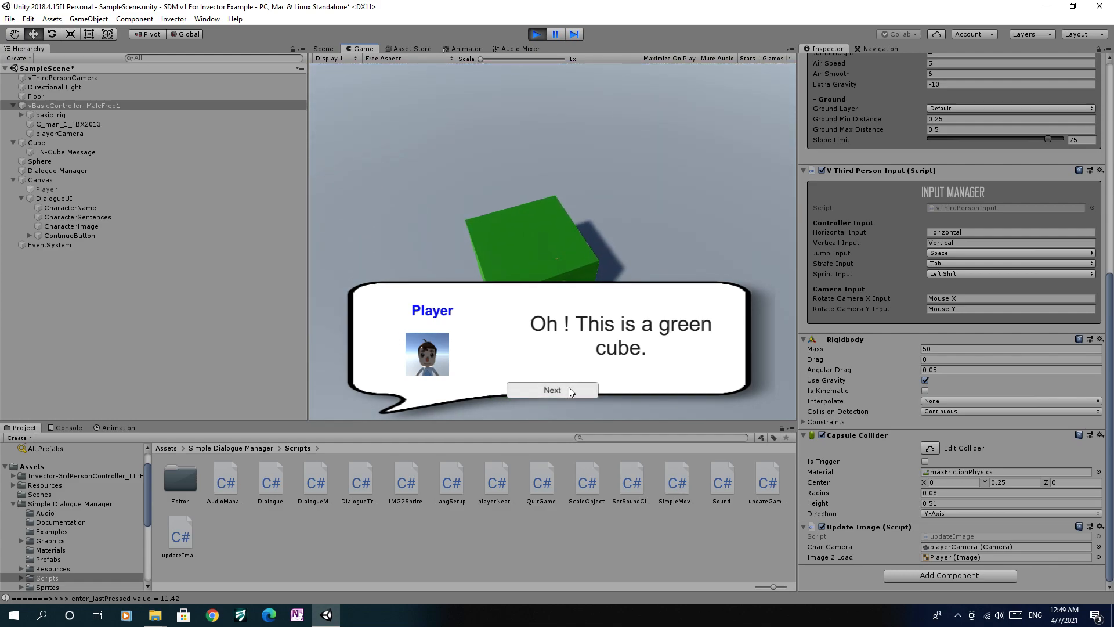
left_click(569, 390)
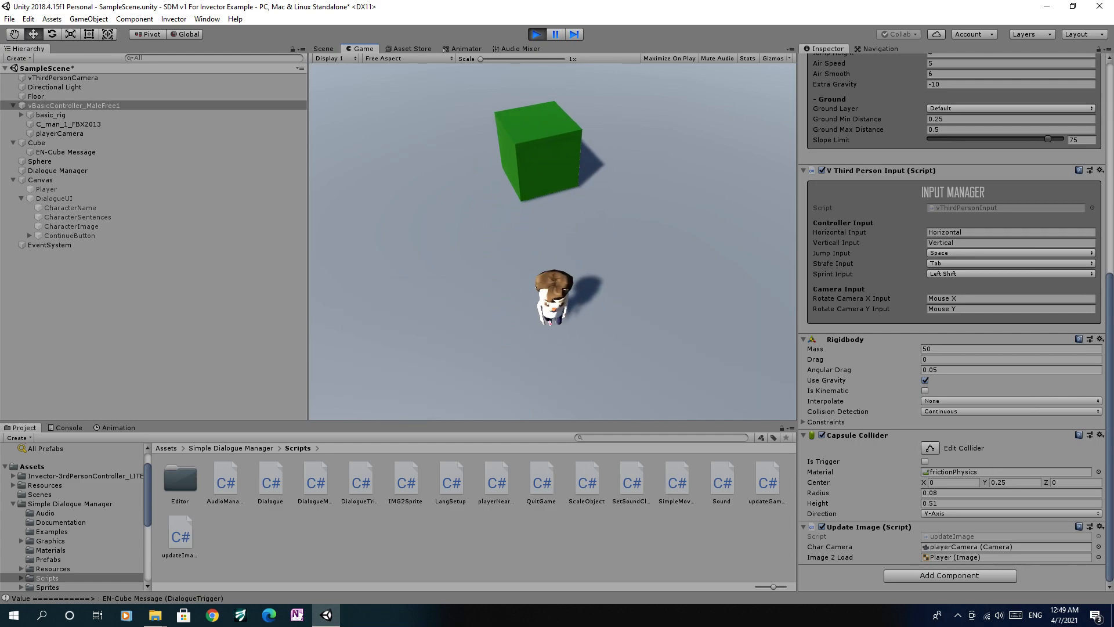
left_click(535, 35)
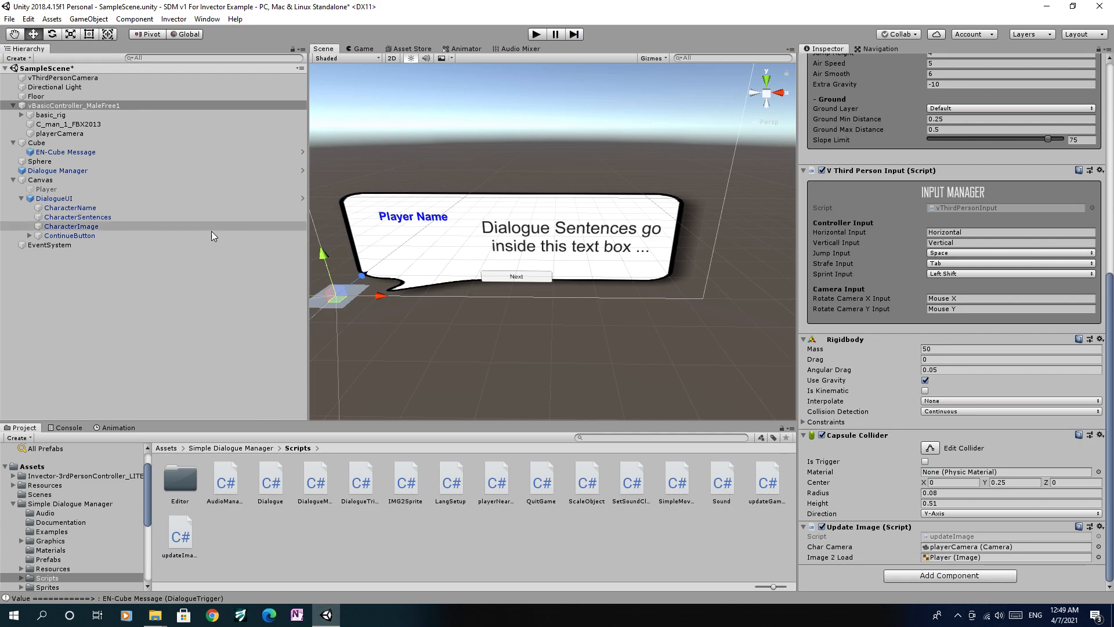
Step: Set ContinueButton's On Click event to call DialogueManager.GotoNextSentence on the Dialogue Manager object
left_click(30, 236)
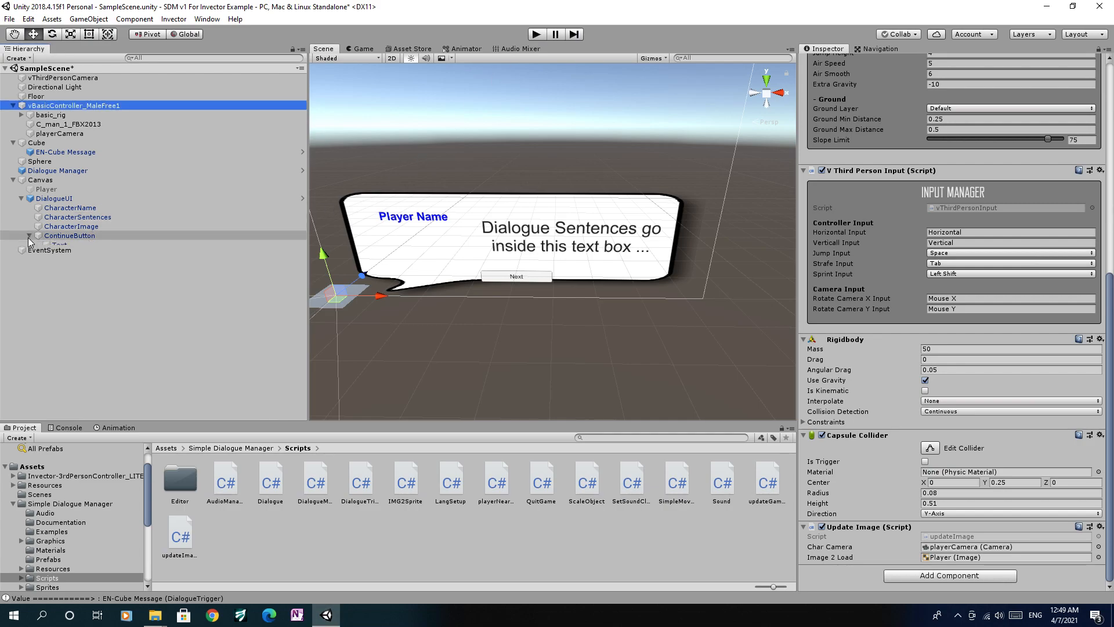
left_click(75, 237)
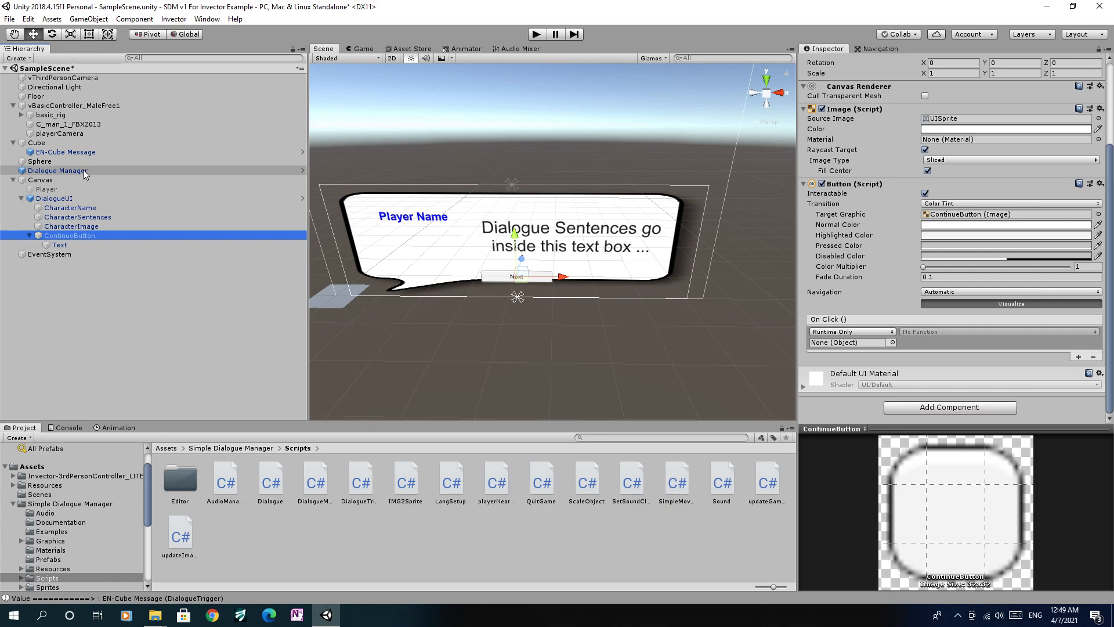
left_click_drag(82, 169, 834, 346)
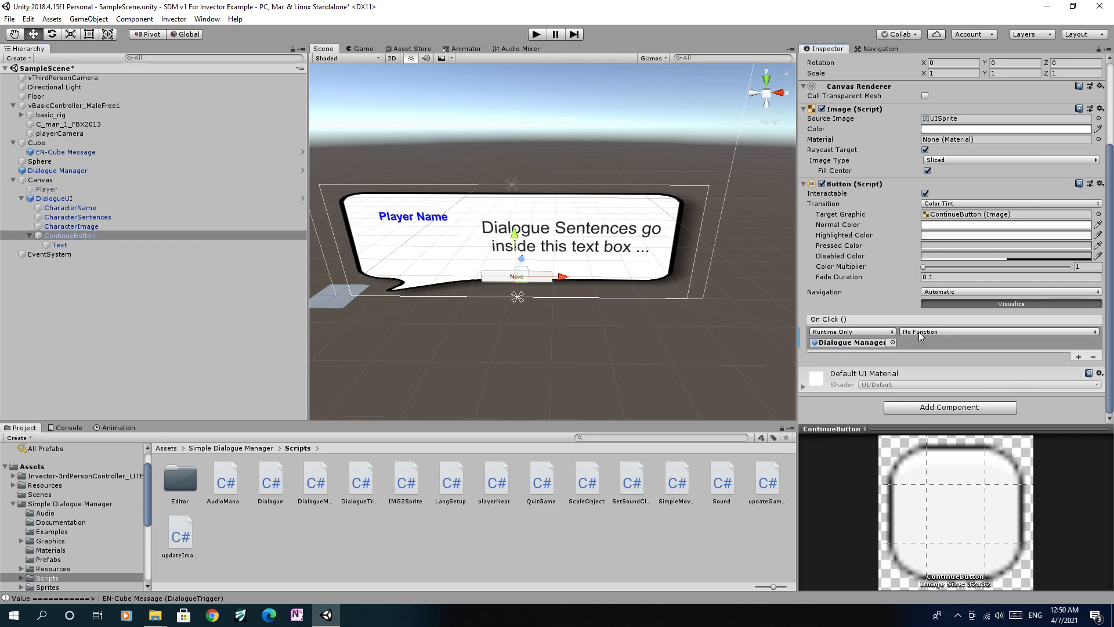
left_click(928, 328)
mouse_move(957, 391)
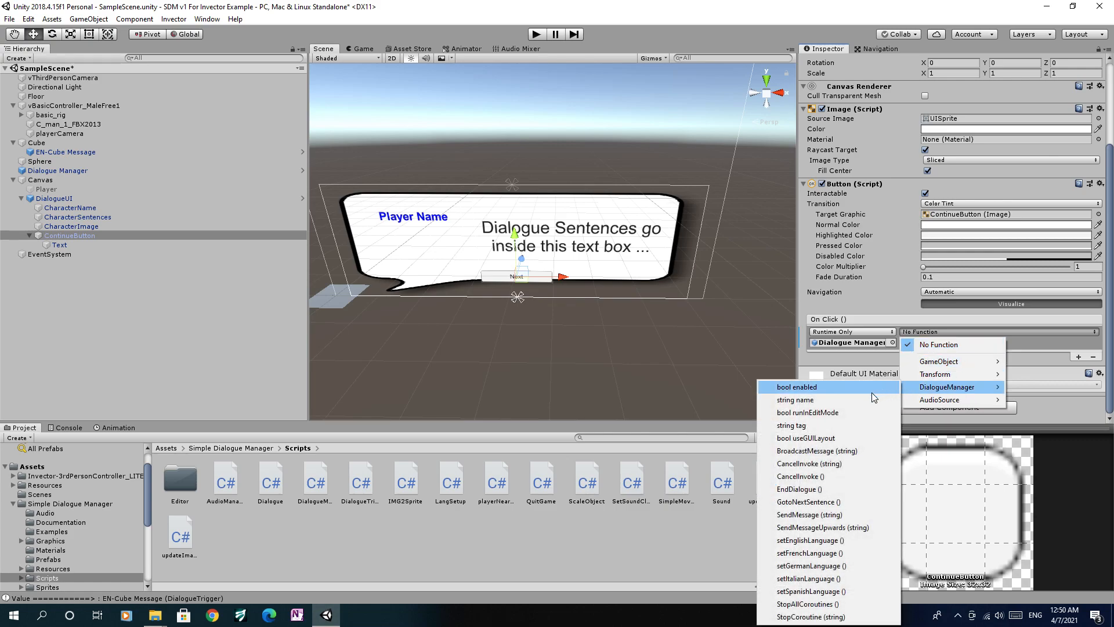
left_click(866, 499)
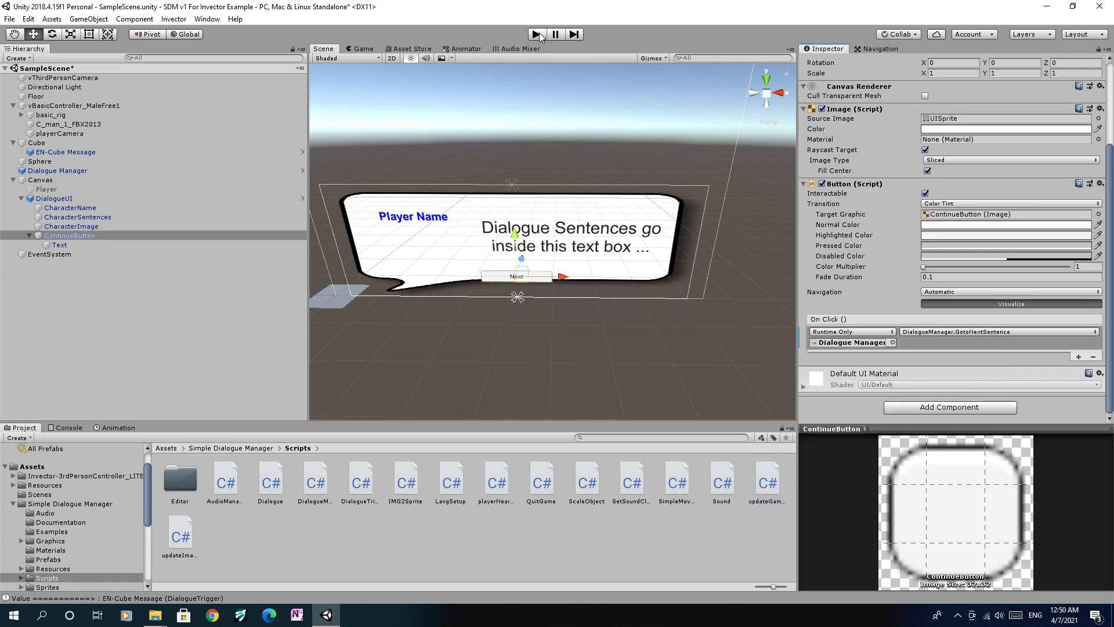
Step: Test the Next button's new event by playing the scene, visiting the green cube and continuing its dialogue, and end the test
left_click(538, 34)
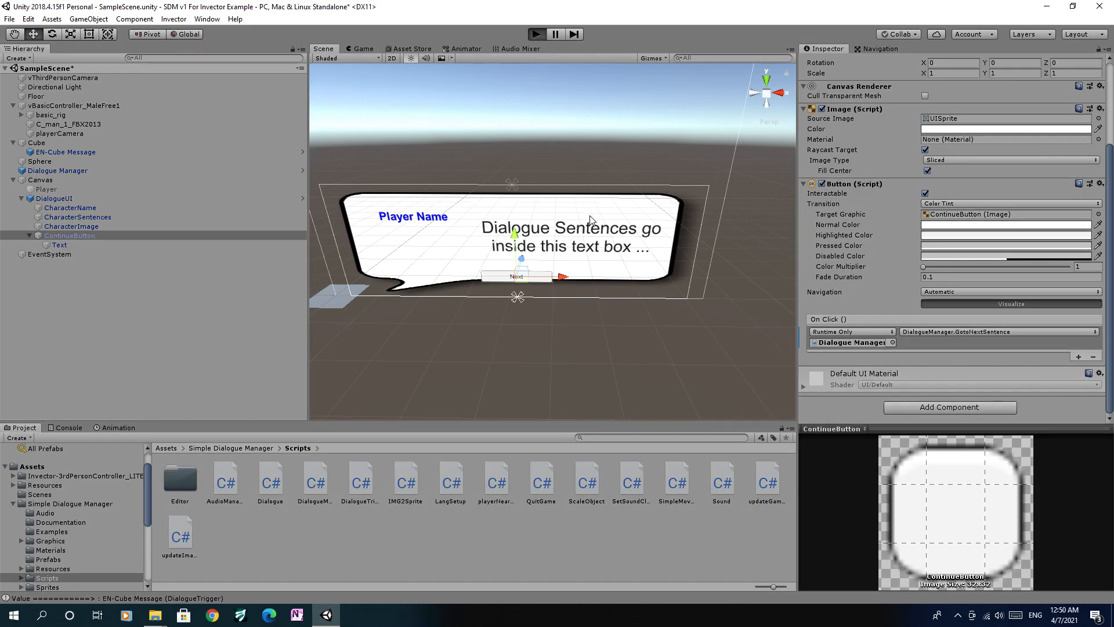
key("w")
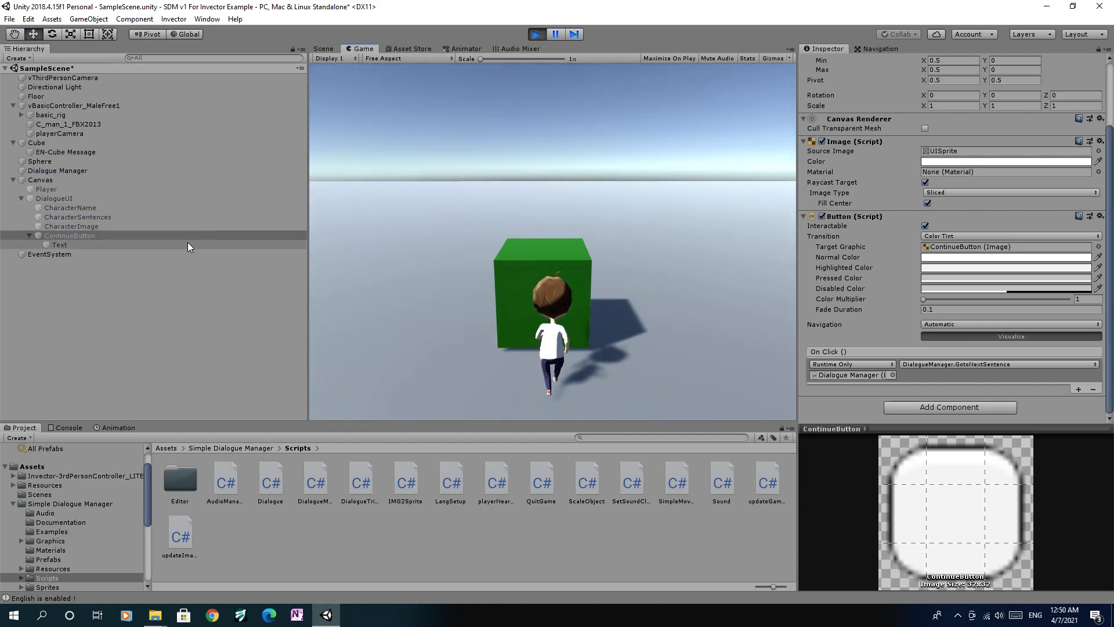
left_click(552, 389)
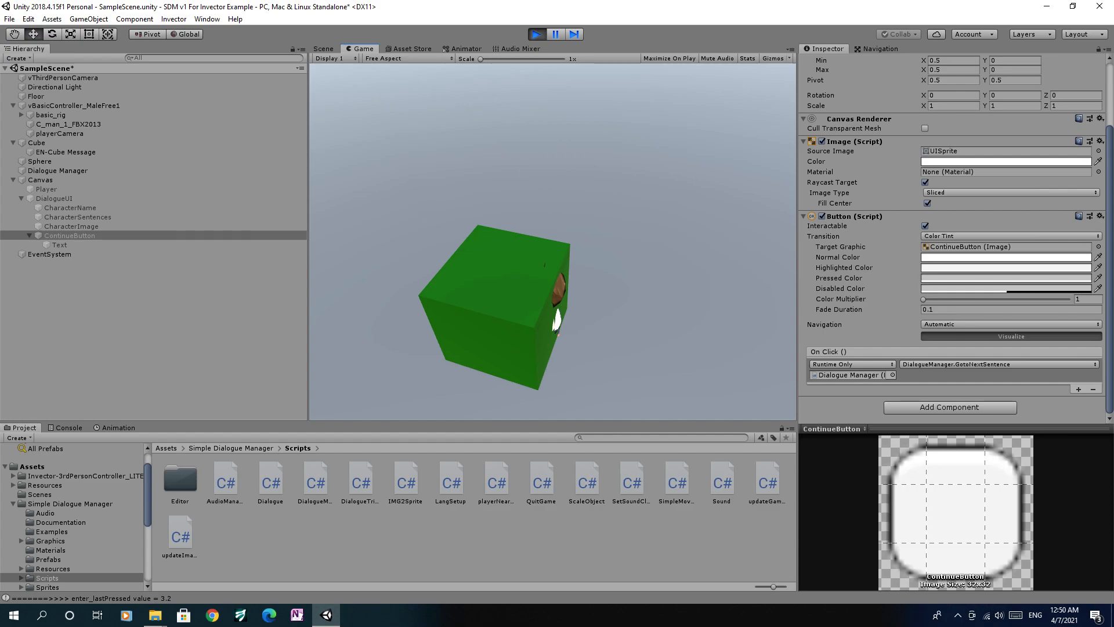
key("s")
key("w")
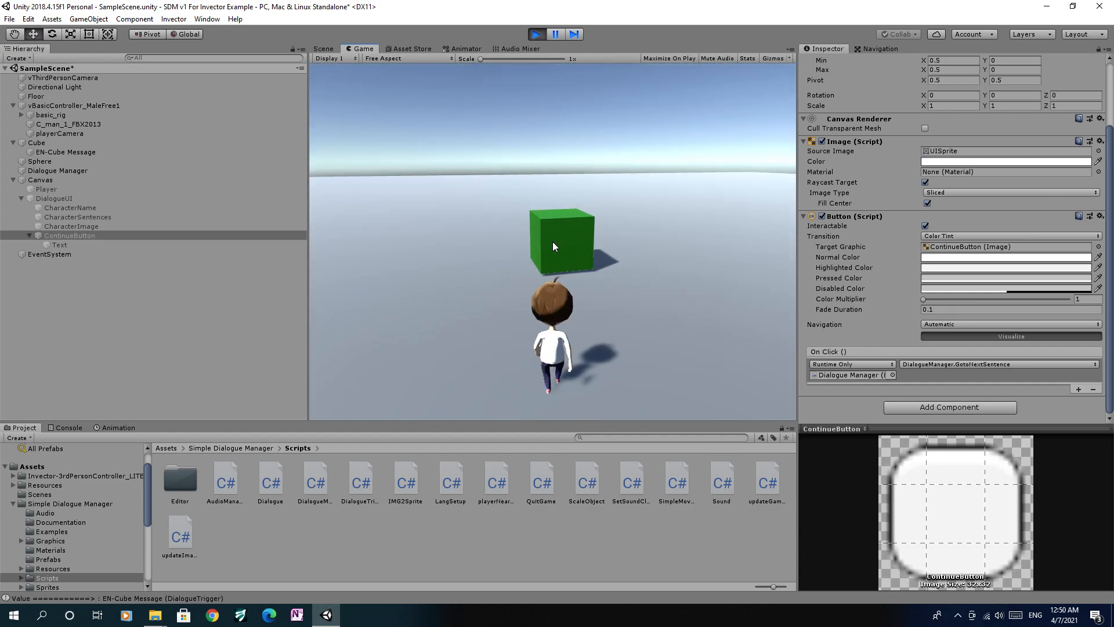
left_click(540, 36)
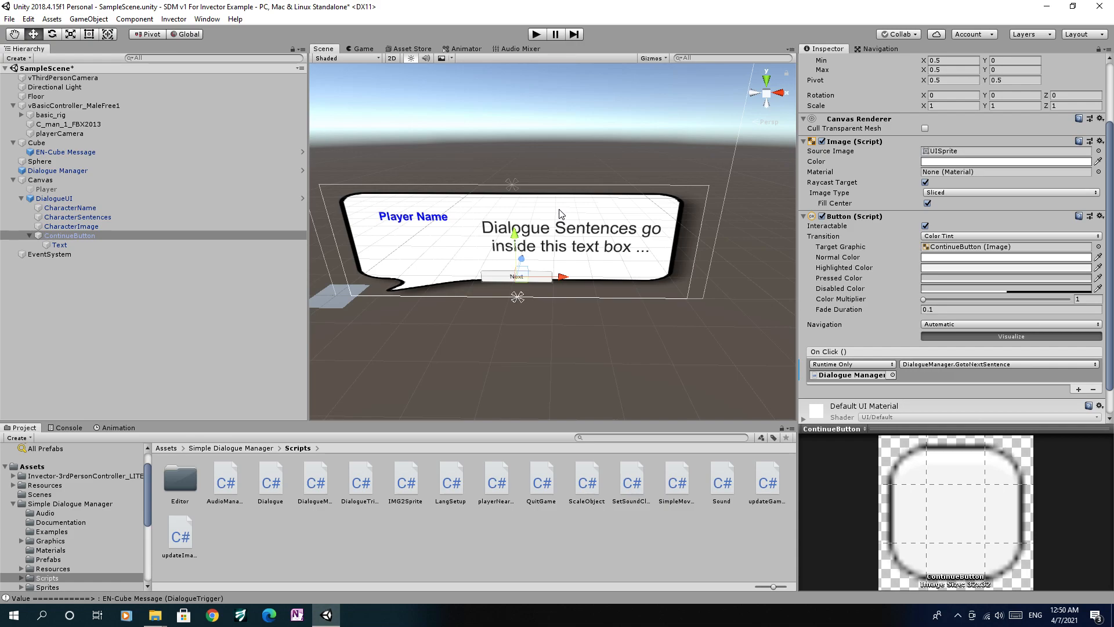
Step: Check the Dialogue Manager's available languages and the dialogue settings of EN-Cube Message
left_click(89, 170)
left_click(966, 138)
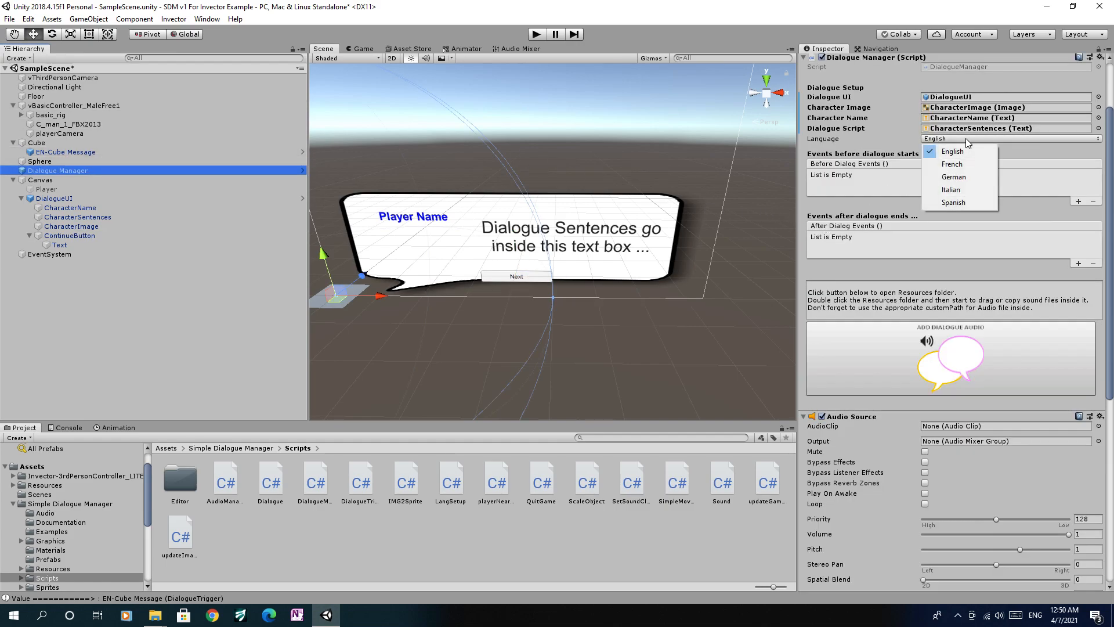
left_click(929, 2)
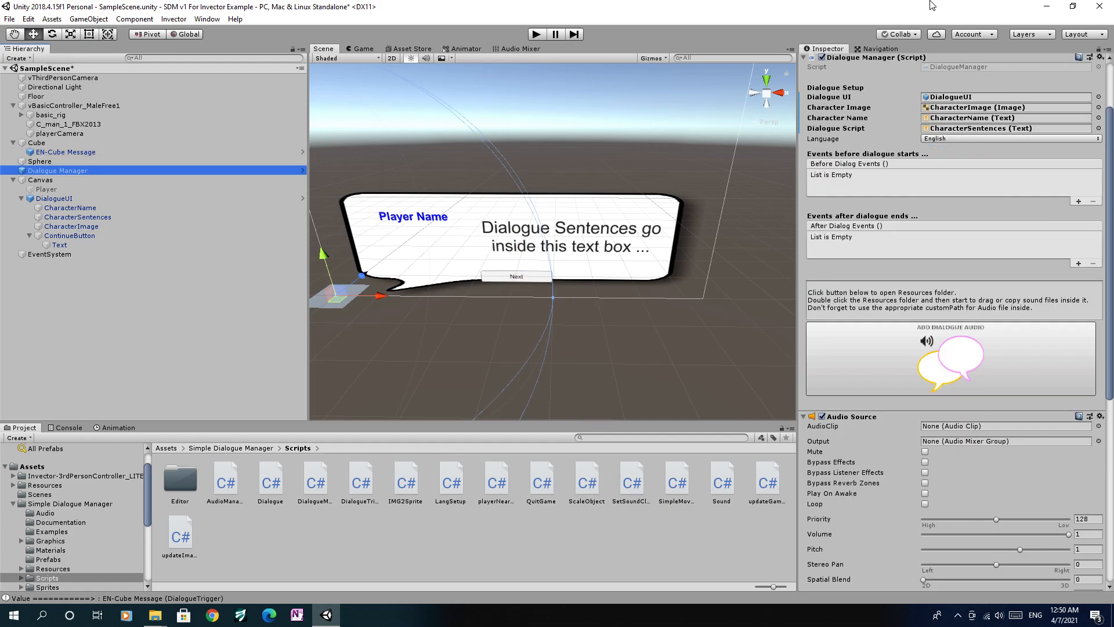
left_click(81, 170)
left_click(85, 152)
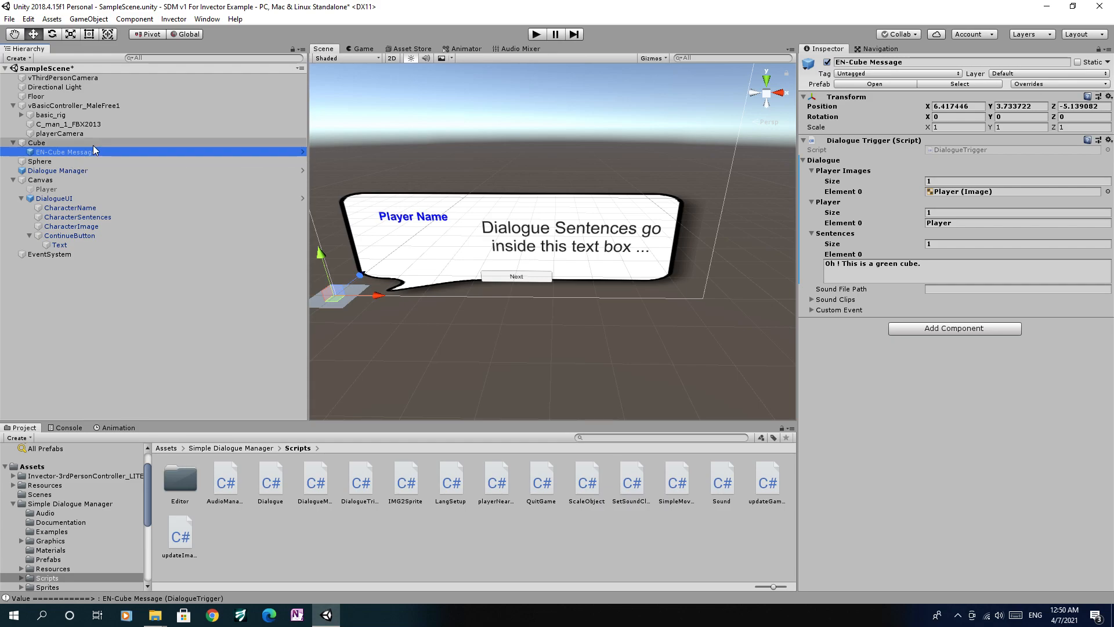
Step: Increase the Language Setup size on the Cube's Player Near Object script to 2 and set the second entry's language to French
left_click(71, 142)
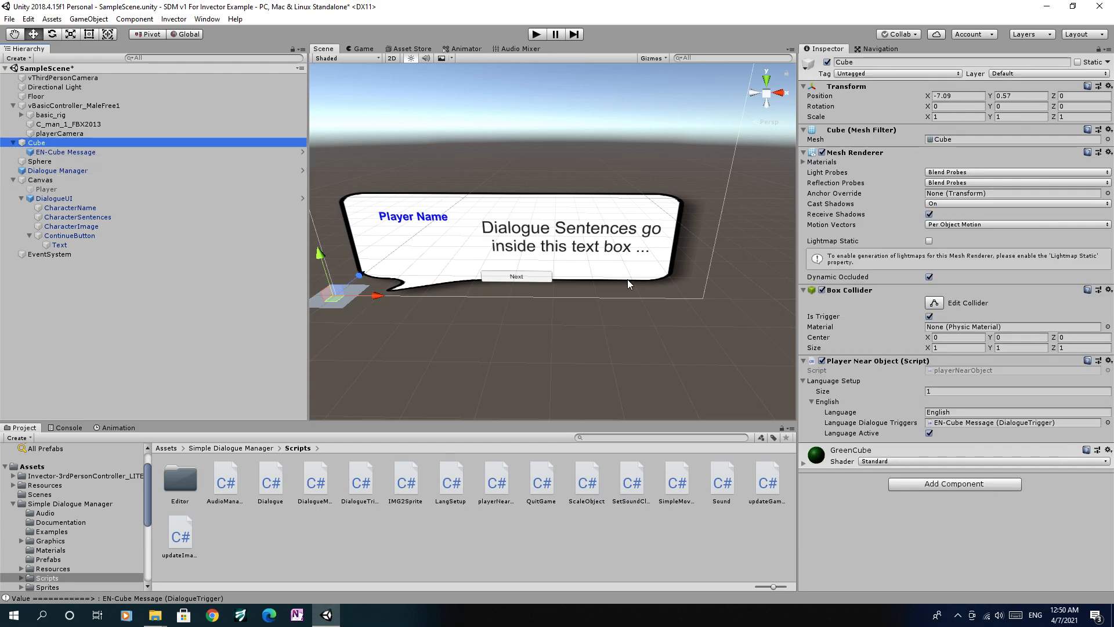
left_click(945, 392)
key("Return")
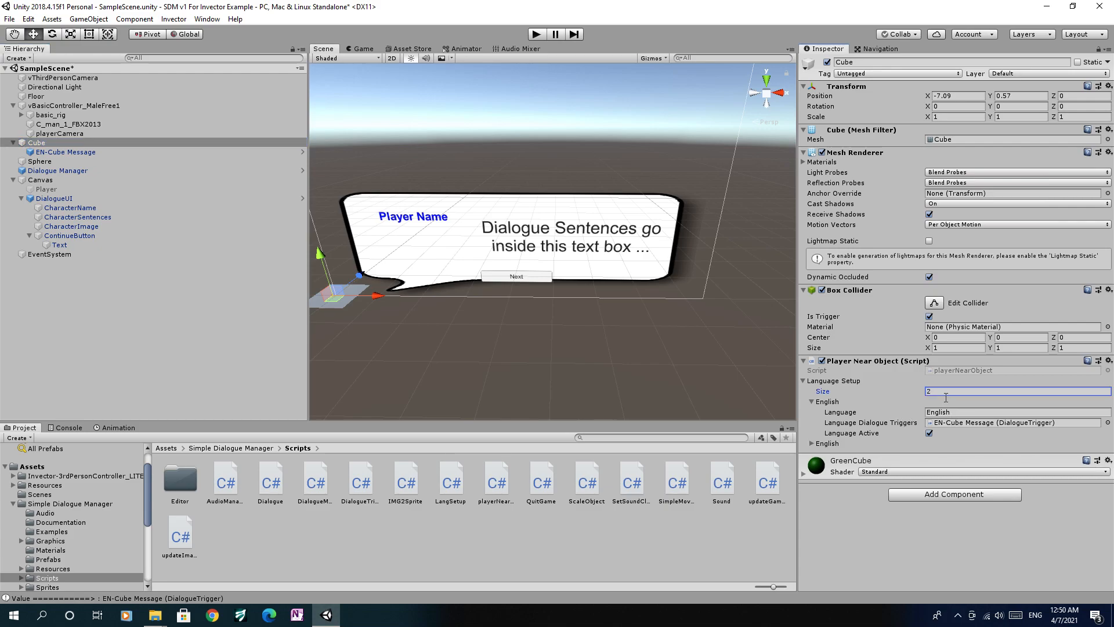
left_click(812, 443)
left_click(957, 456)
type("French")
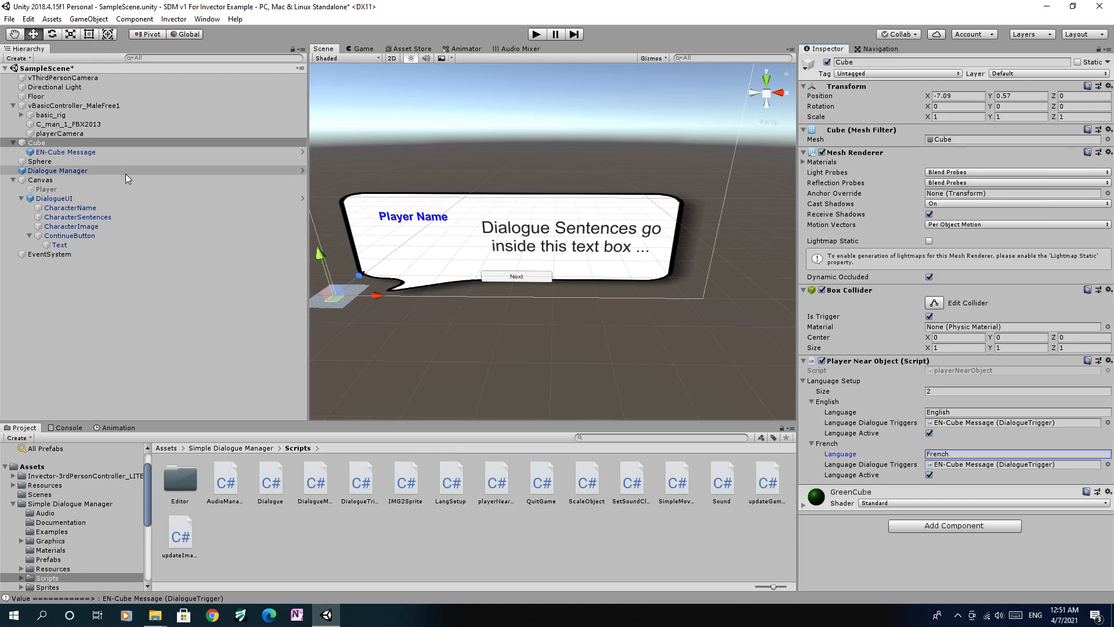
Step: Duplicate EN-Cube Message under the Cube and rename the copy FR-Cube Message
left_click(99, 152)
key("ctrl+d")
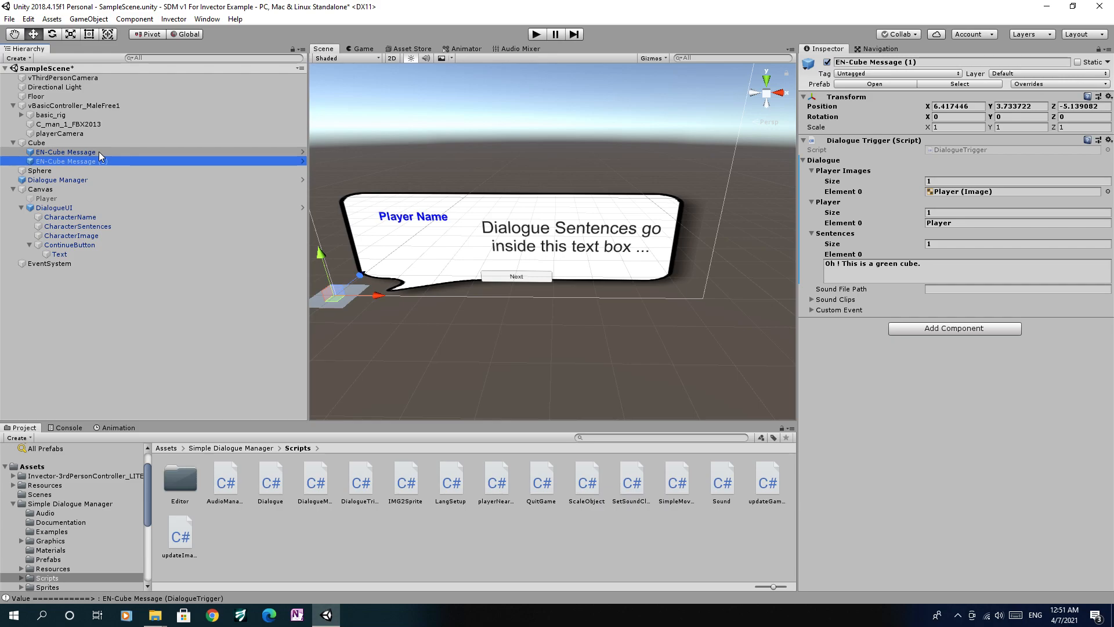
double_click(843, 63)
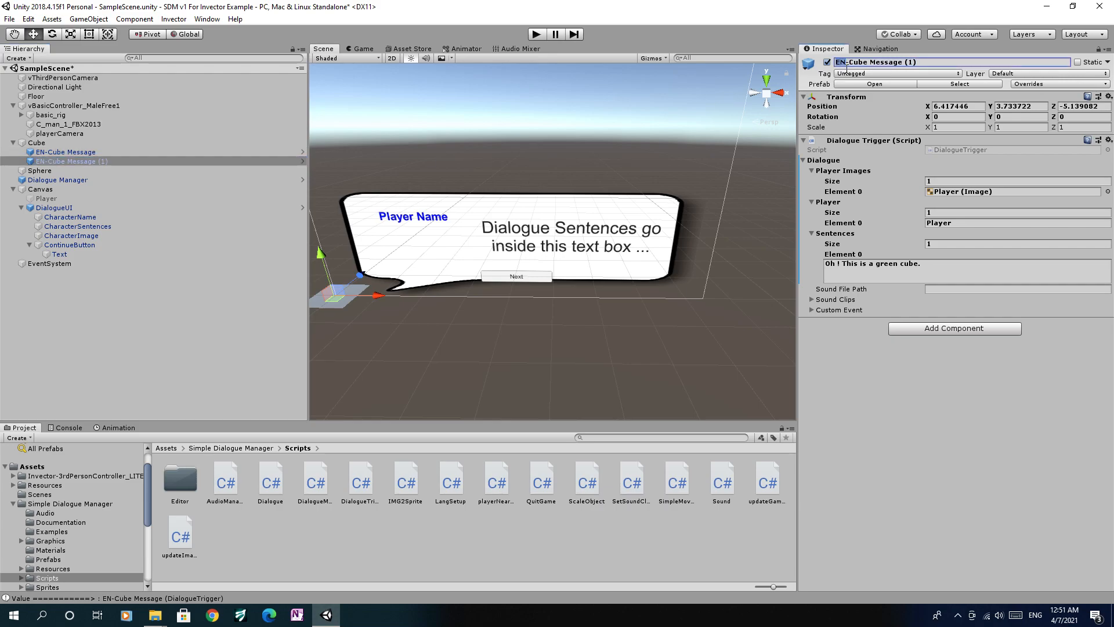
type("FR")
Step: Replace the FR-Cube Message sentence with "Ah ! C'est un cube."
left_click(836, 267)
double_click(838, 267)
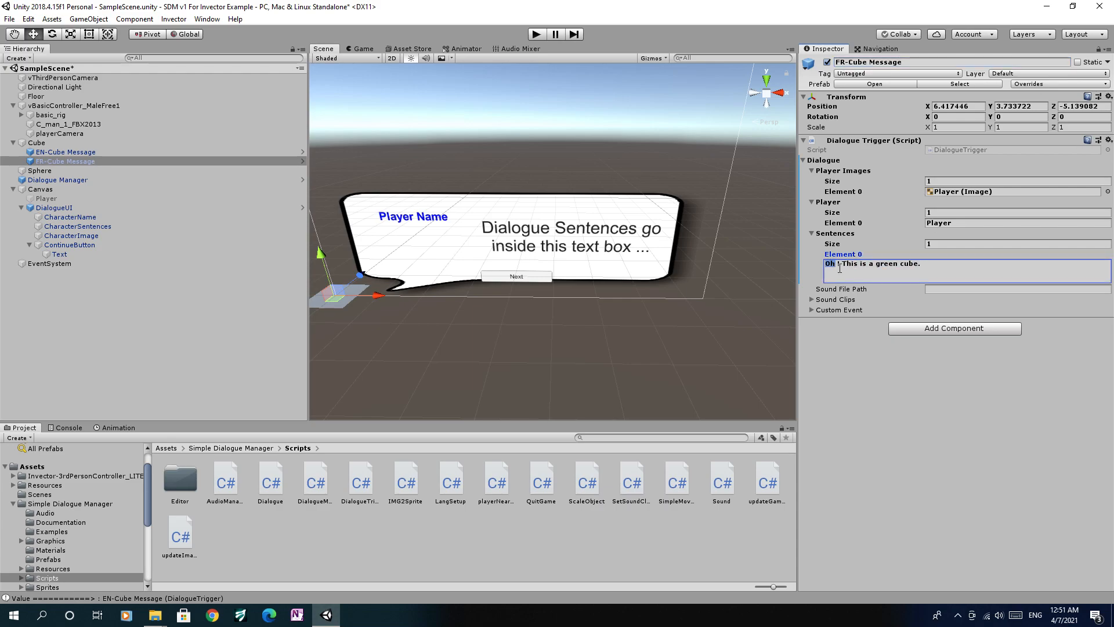
type("Ah")
key("shift+End")
type("C'est un c")
Step: Playtest the scene by walking the character to the green cube and back away, and stop playing
left_click(535, 36)
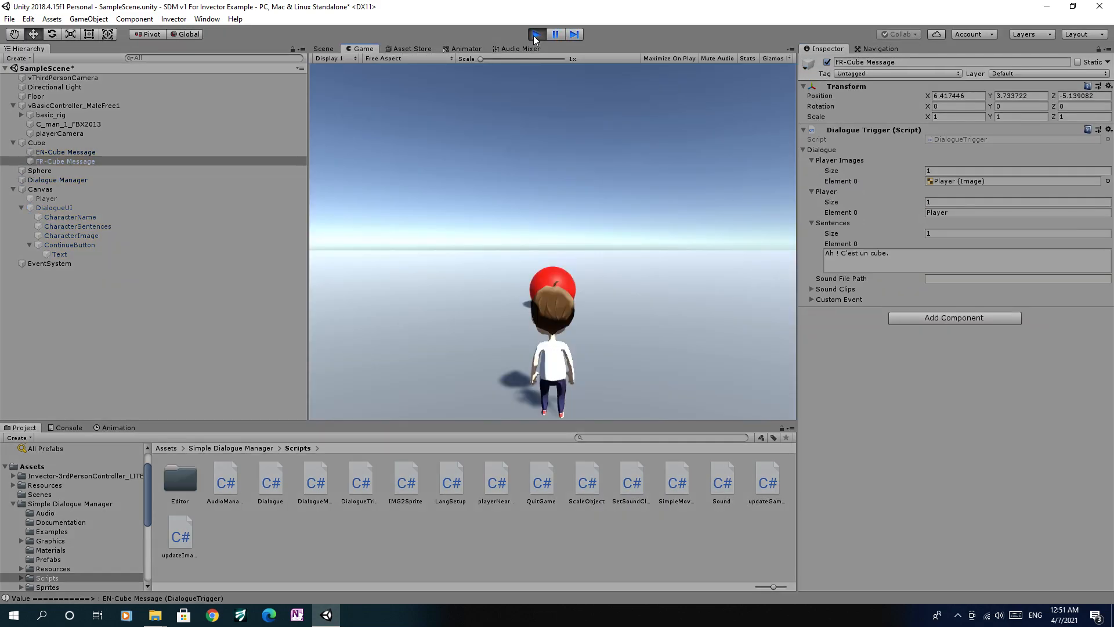
key("w")
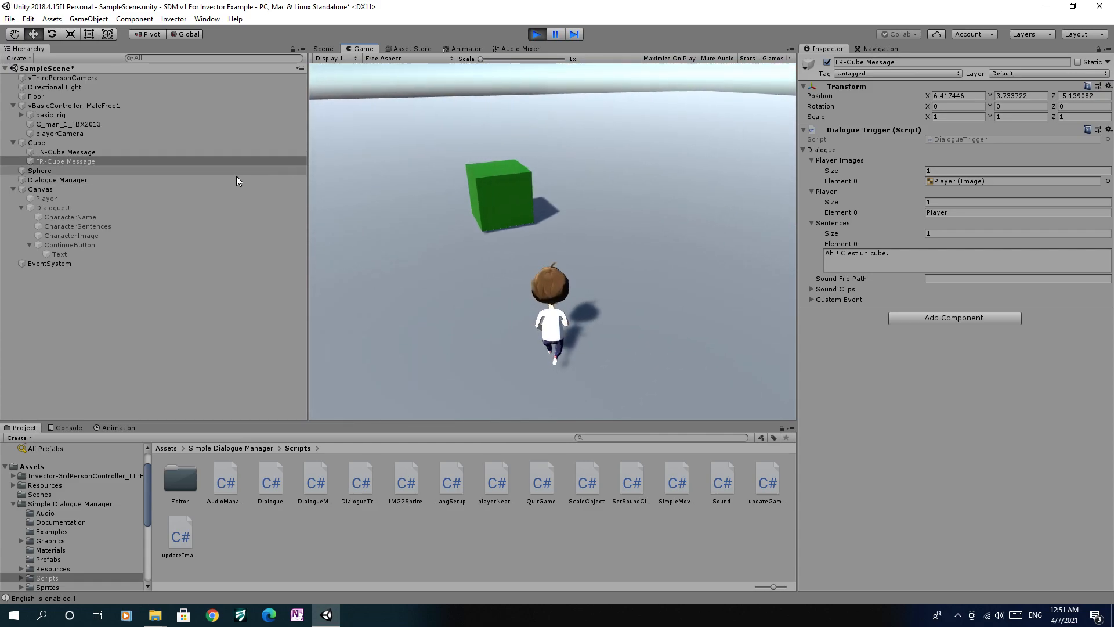
key("s")
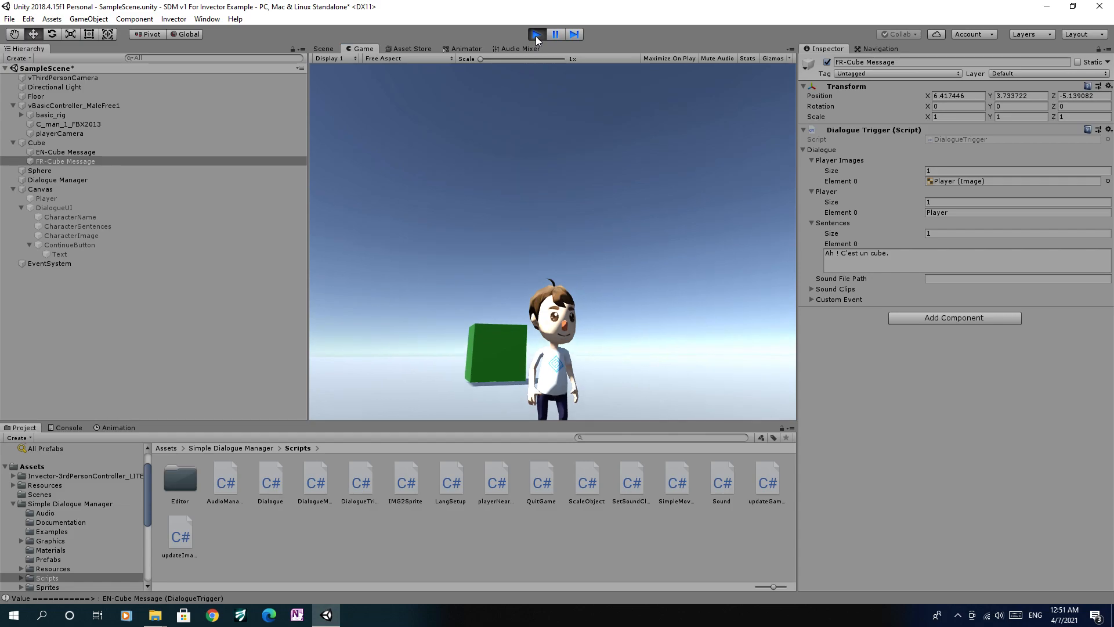
left_click(535, 36)
Step: Set the Dialogue Manager's language to French
left_click(106, 180)
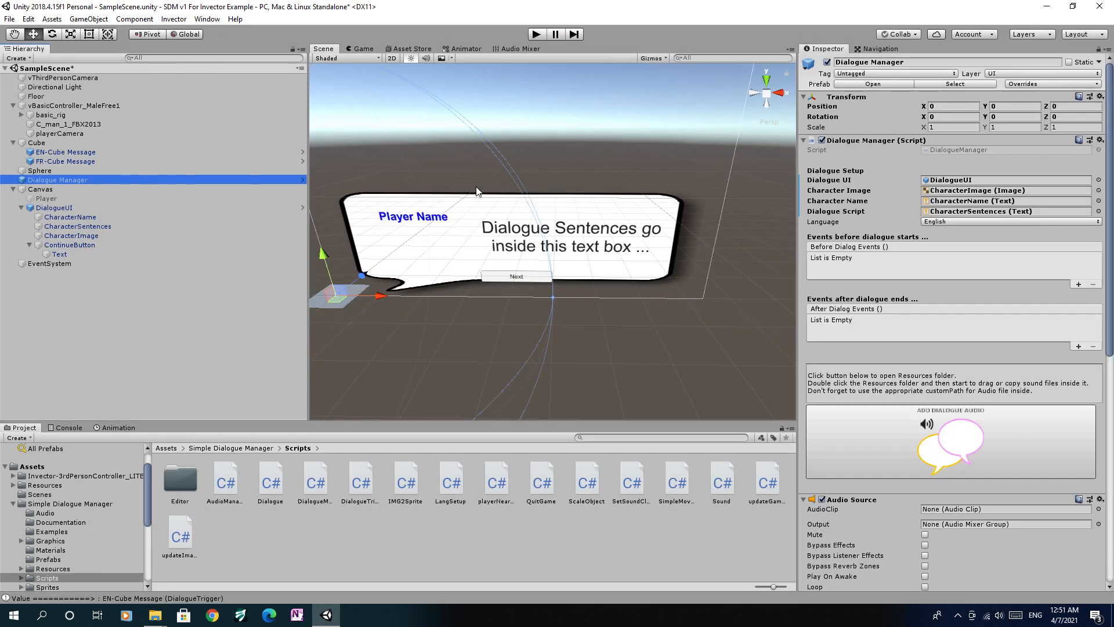
left_click(941, 222)
left_click(945, 243)
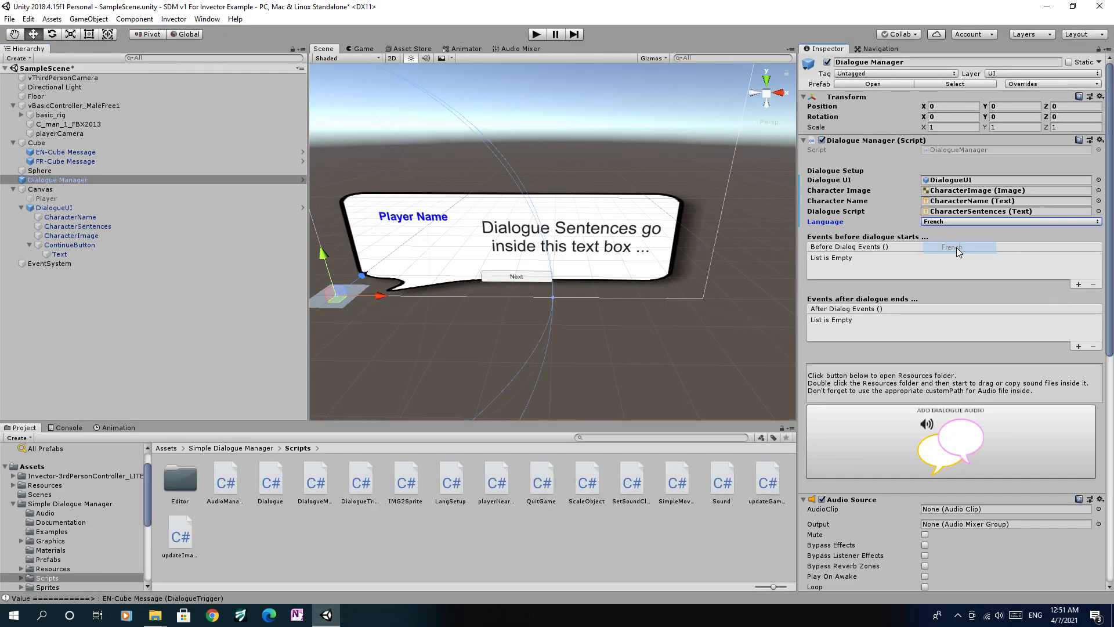
Step: On the Cube, deactivate the English entry and assign FR-Cube Message as the French entry's dialogue trigger
left_click(105, 142)
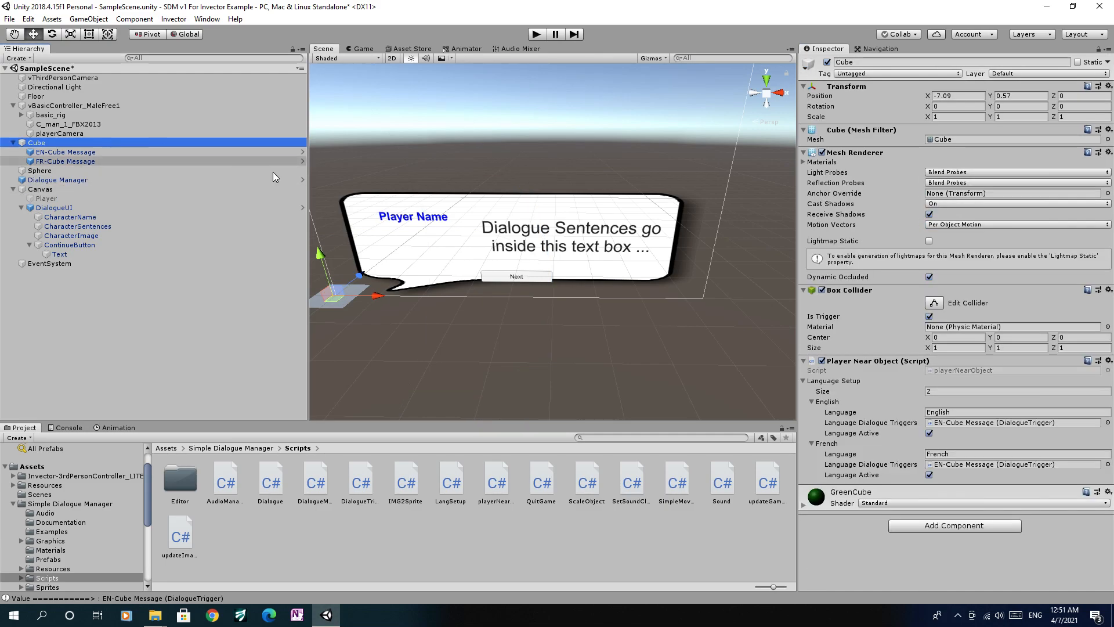
left_click(929, 434)
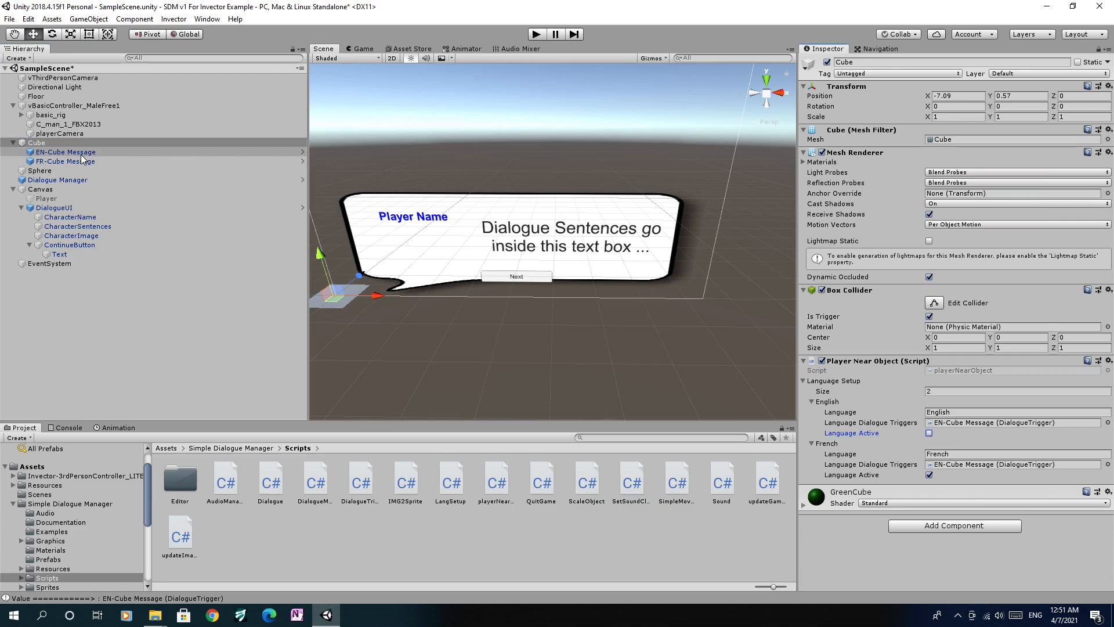
left_click_drag(77, 160, 959, 467)
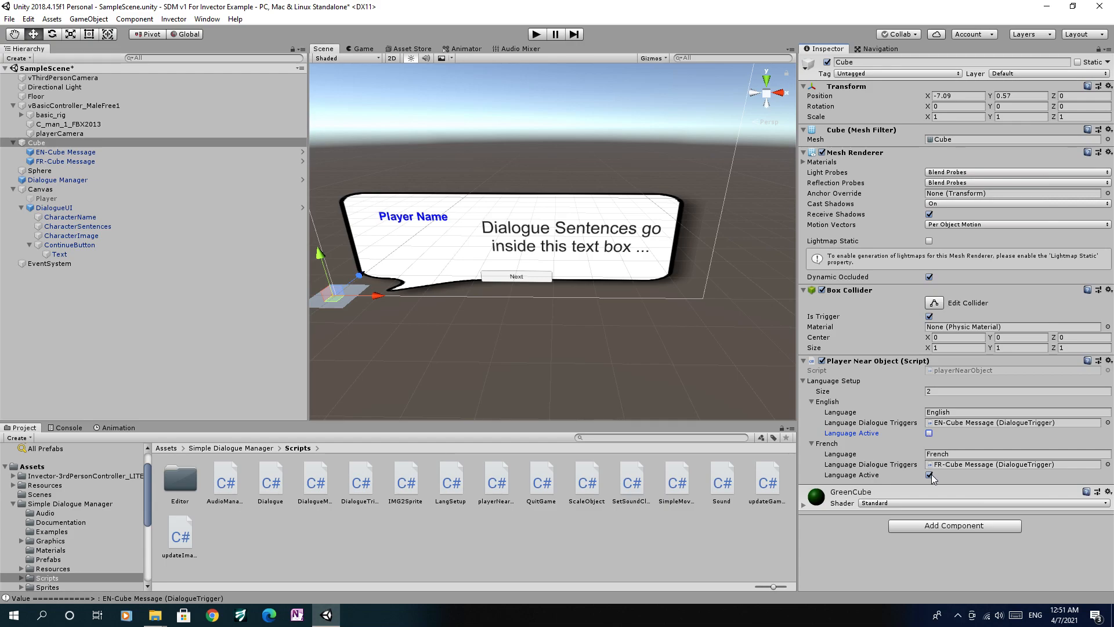
Step: Return the Dialogue Manager's language to English
left_click(124, 178)
left_click(928, 223)
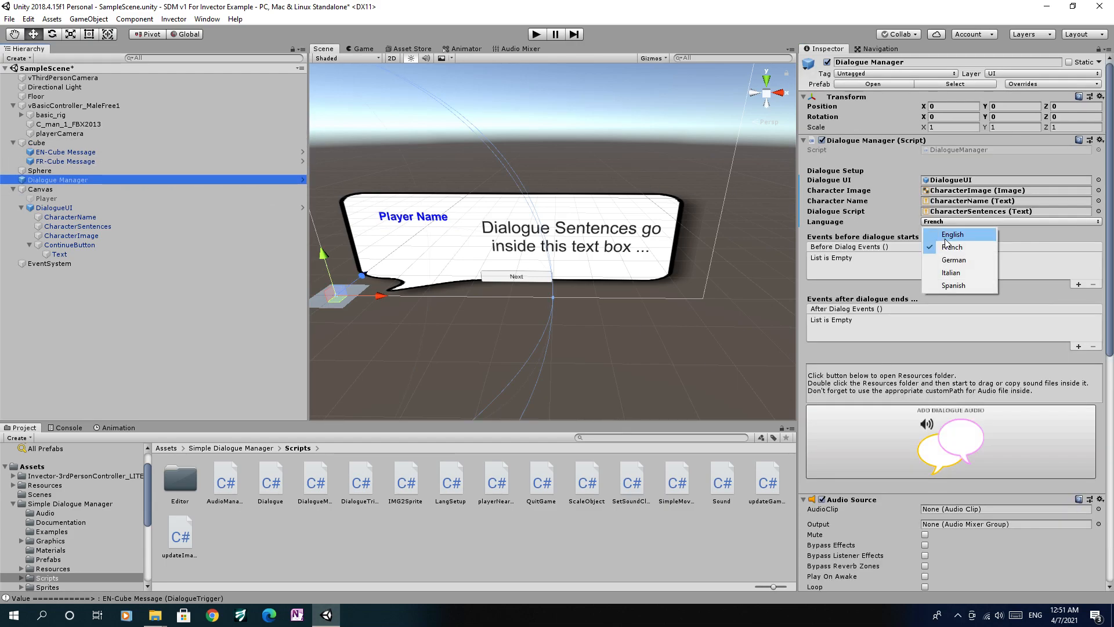
left_click(946, 235)
Step: Play the scene with the Cube's language entries in view, walking the character to the green cube and away again
left_click(37, 143)
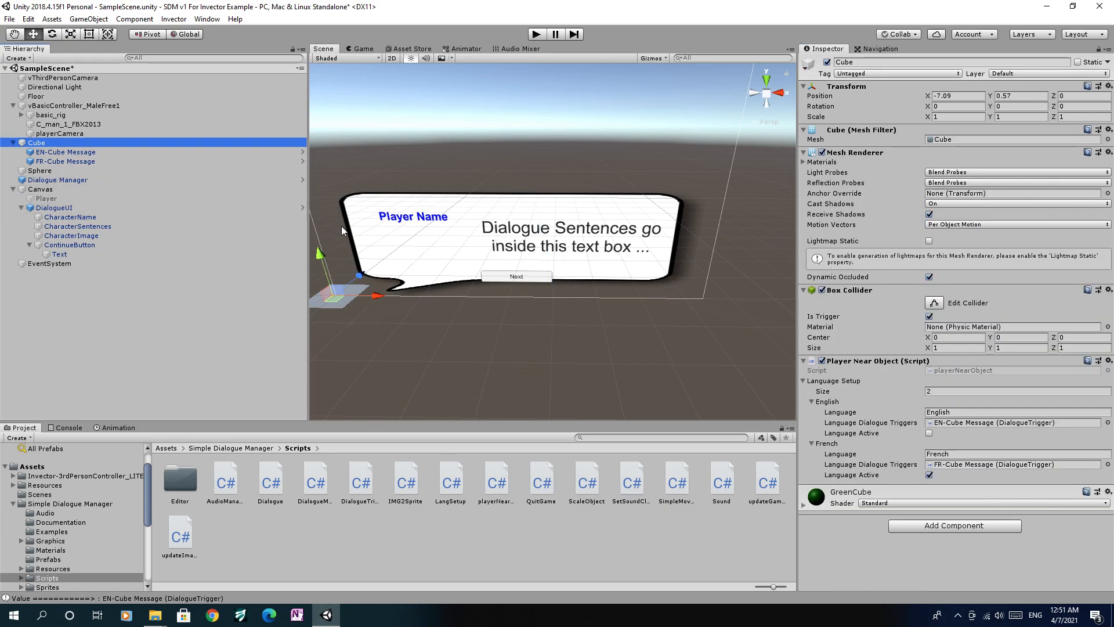
left_click(535, 36)
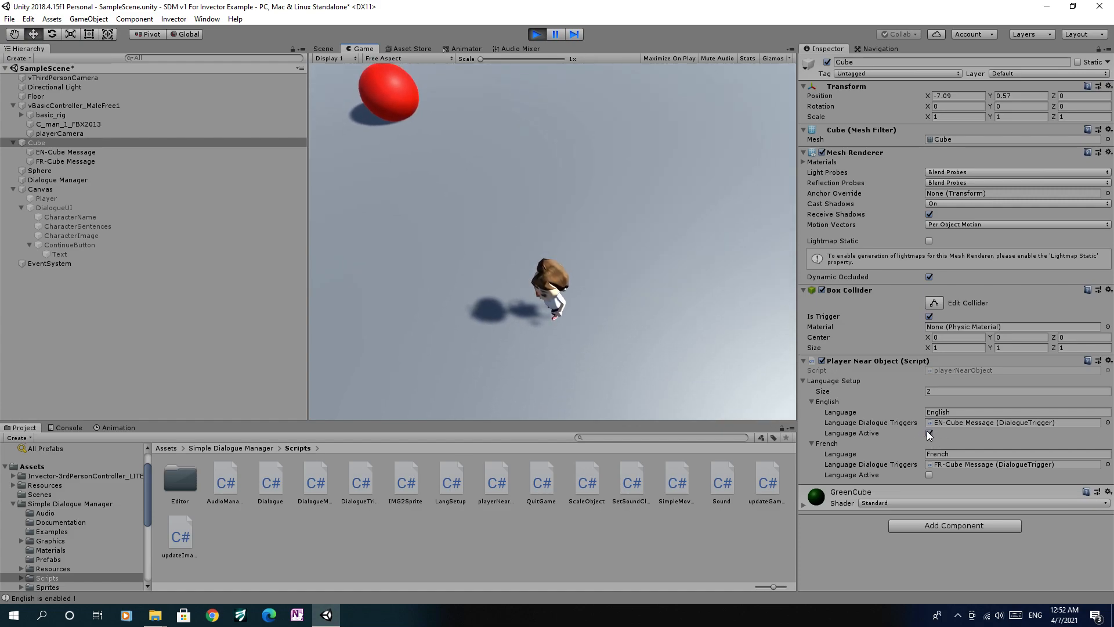
key("w")
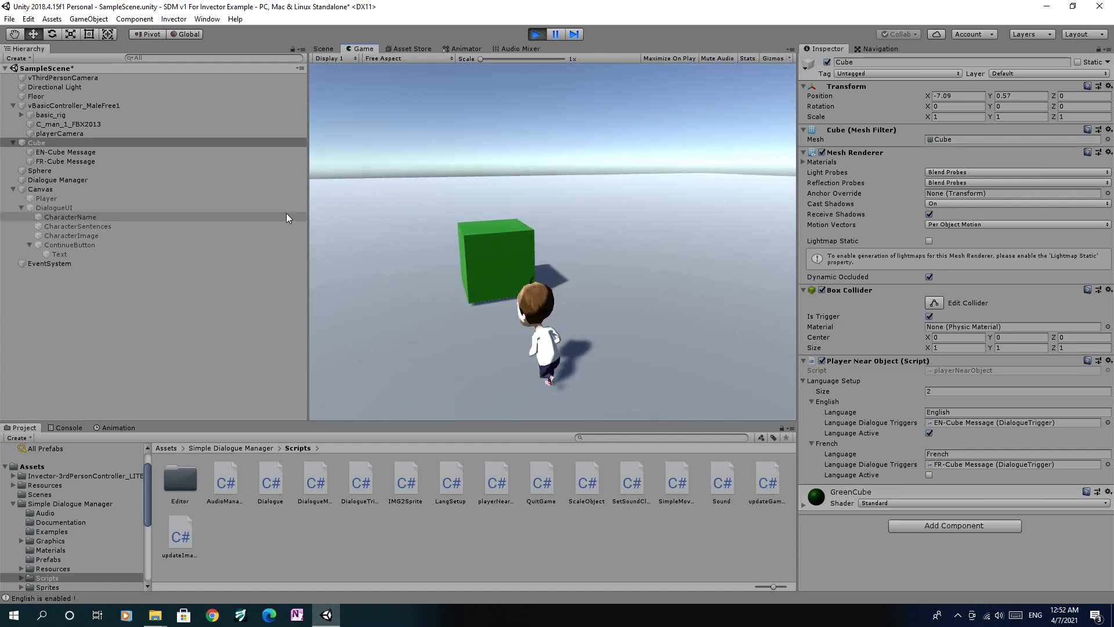
key("s")
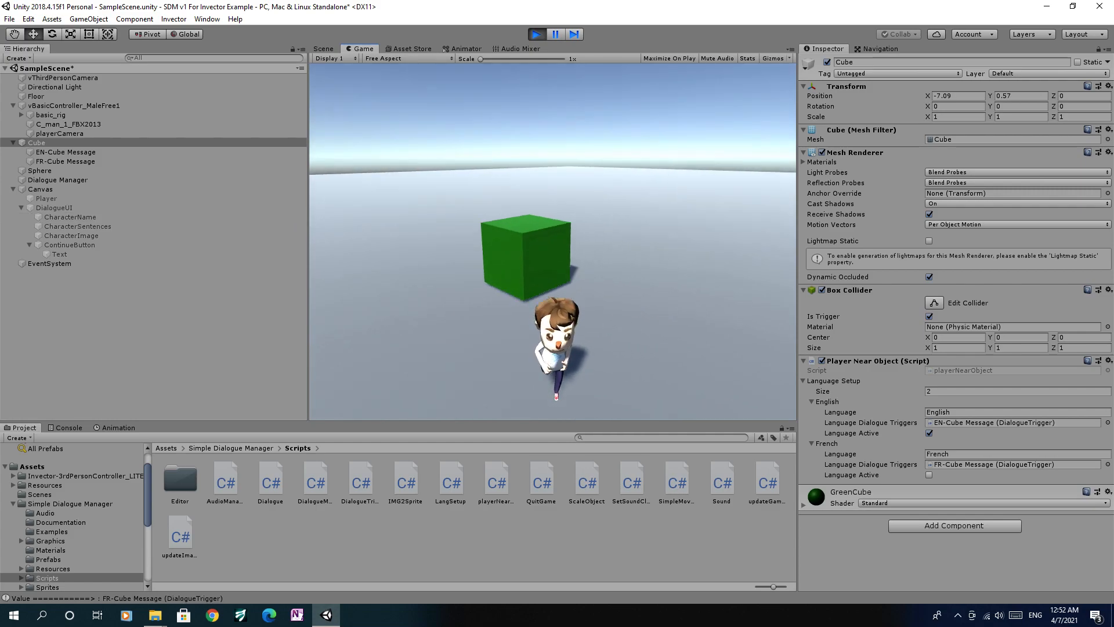
Step: Switch the Dialogue Manager's language to French during play and check which language entry is active on the Cube
left_click(135, 180)
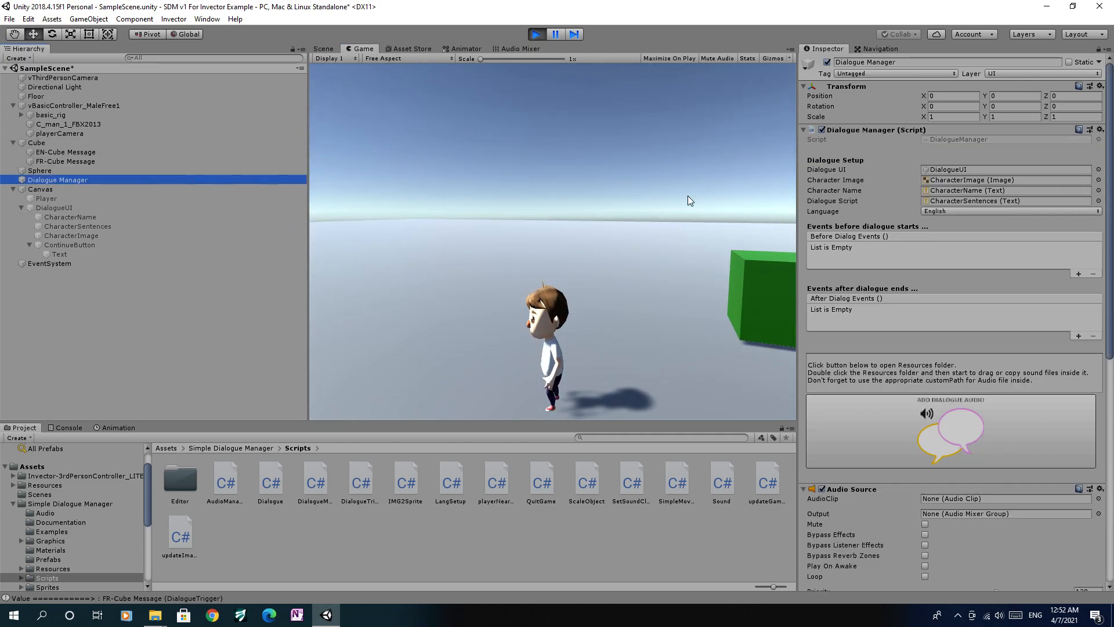
left_click(941, 212)
left_click(952, 237)
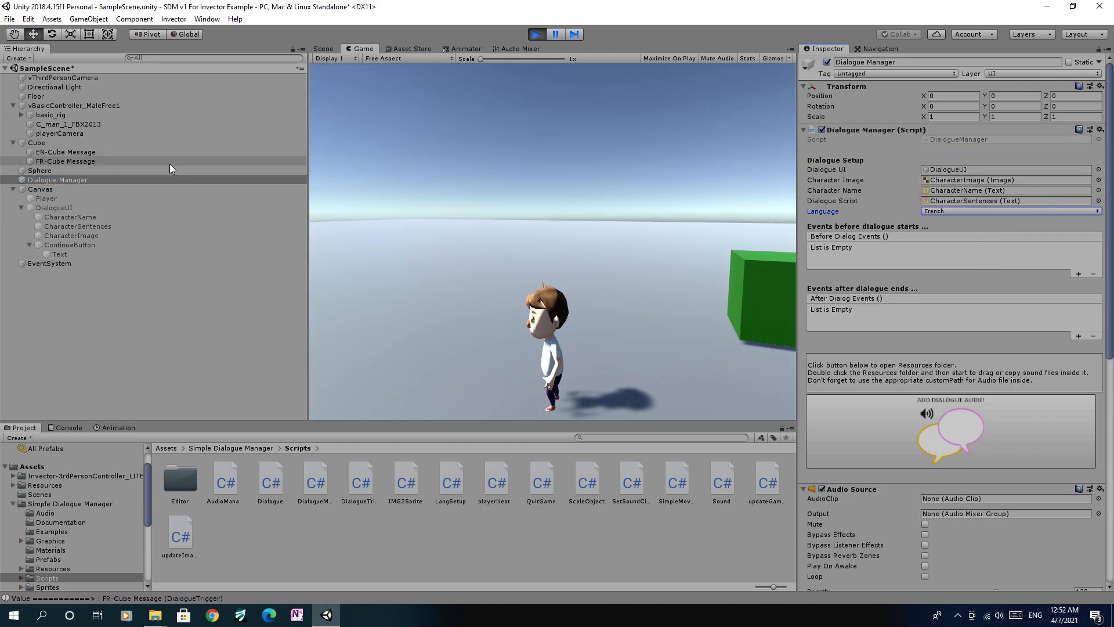
left_click(69, 143)
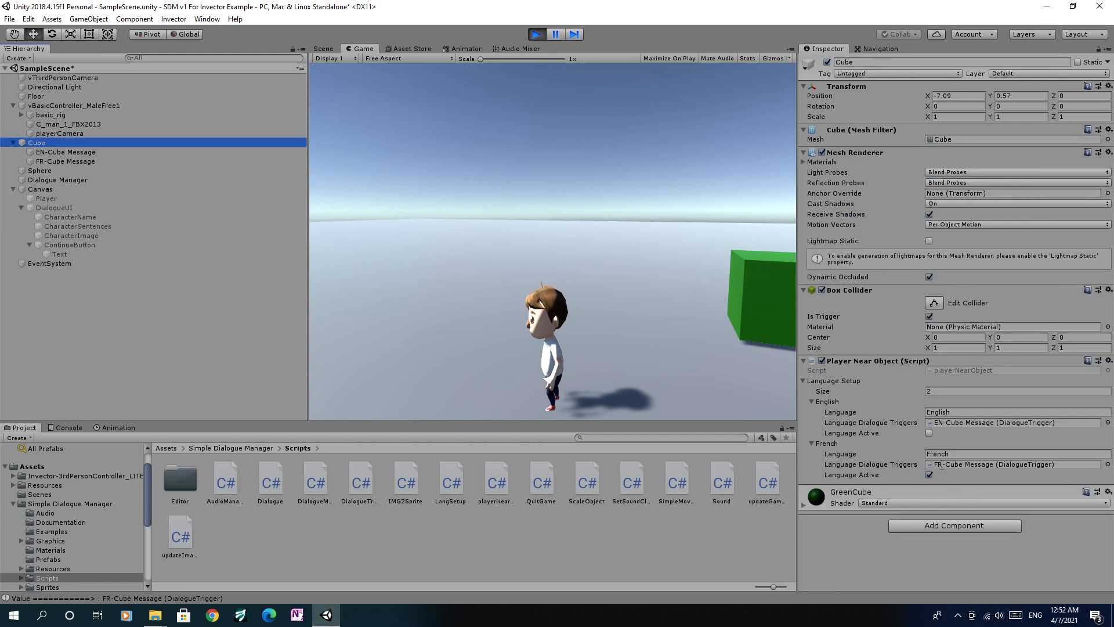
Step: Walk the character back to the green cube, continue through its French dialogue with the Next button, and stop playing
left_click(520, 173)
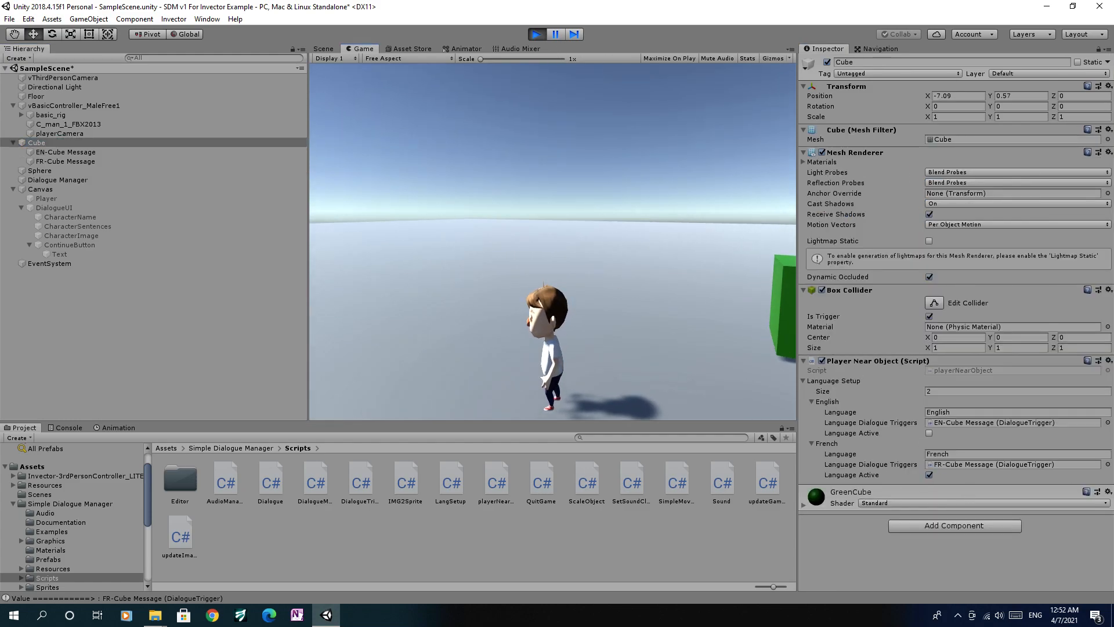
key("w")
key("w")
key("d")
key("w")
key("Return")
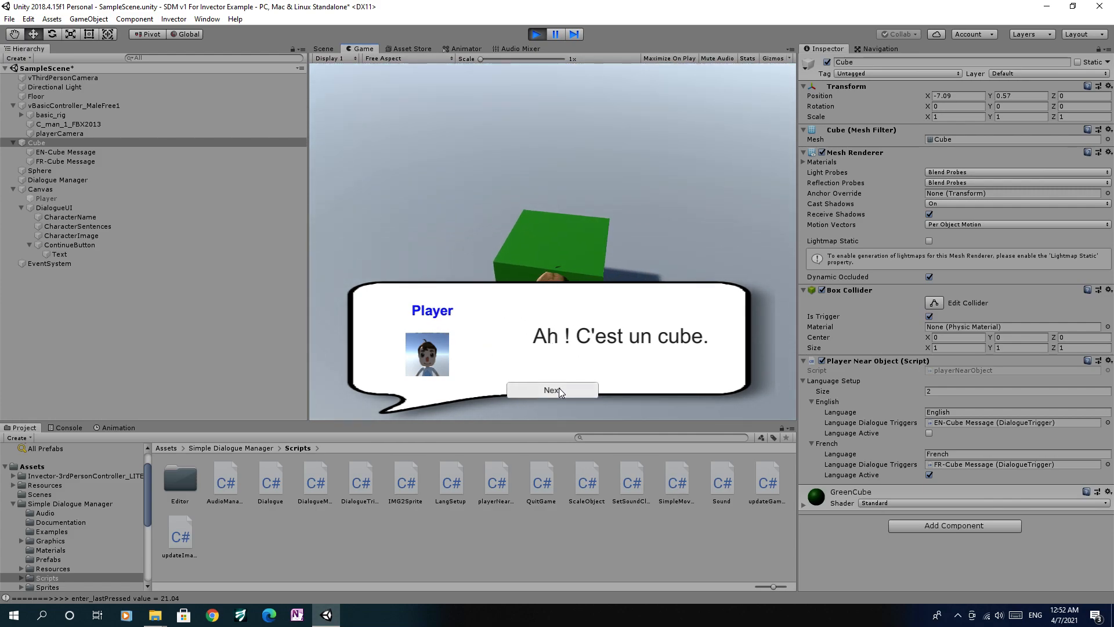
left_click(559, 389)
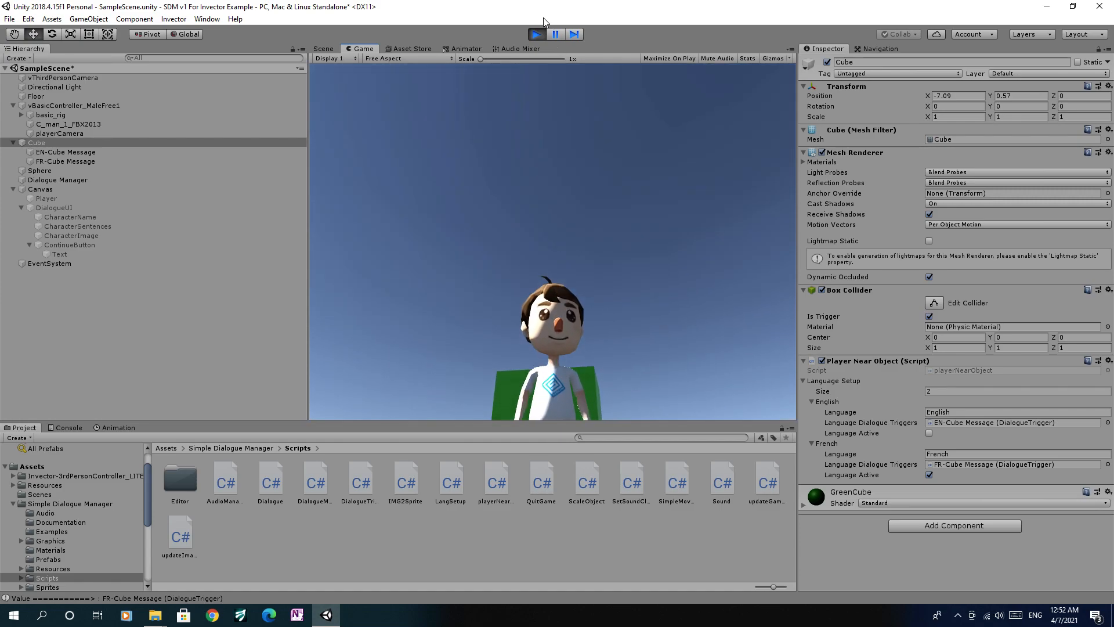
left_click(537, 34)
Step: Set the player name in FR-Cube Message to Joueur
left_click(90, 162)
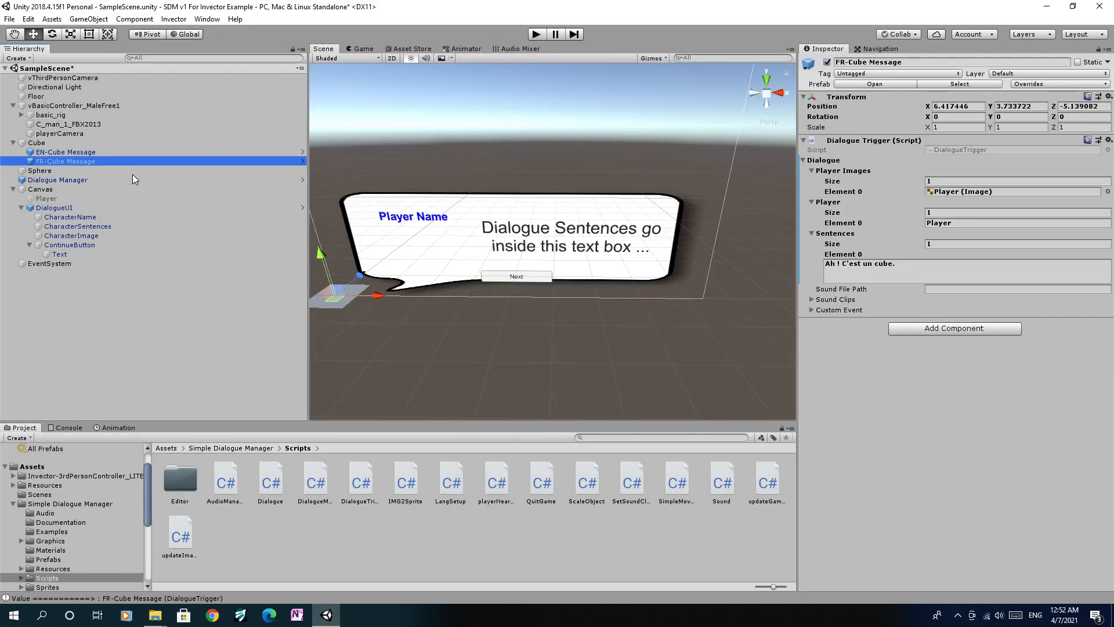
left_click(99, 144)
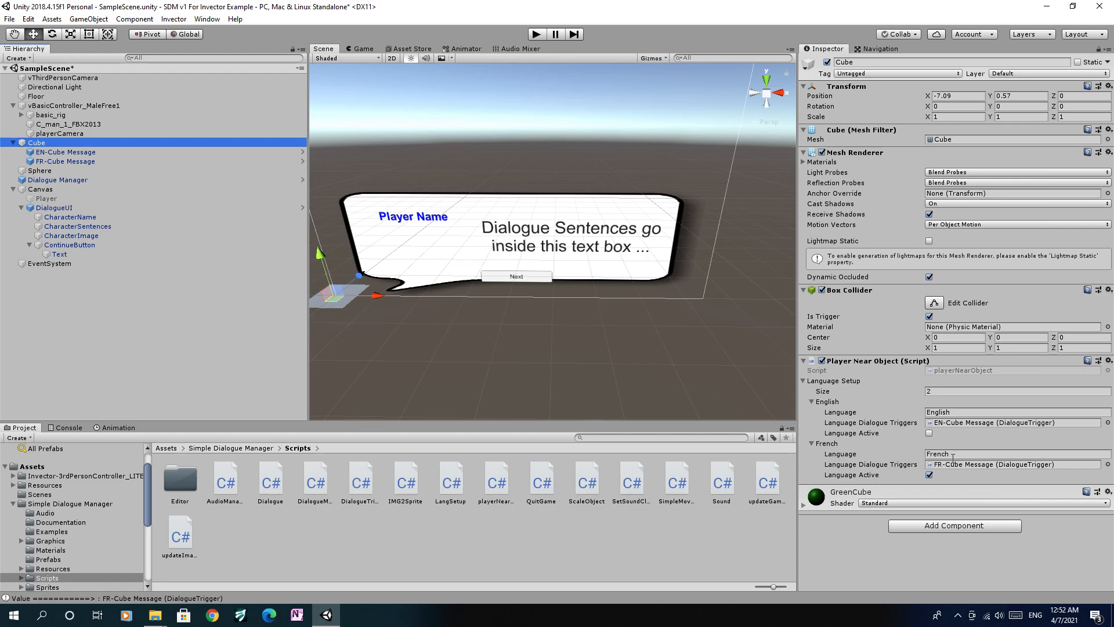
left_click(118, 161)
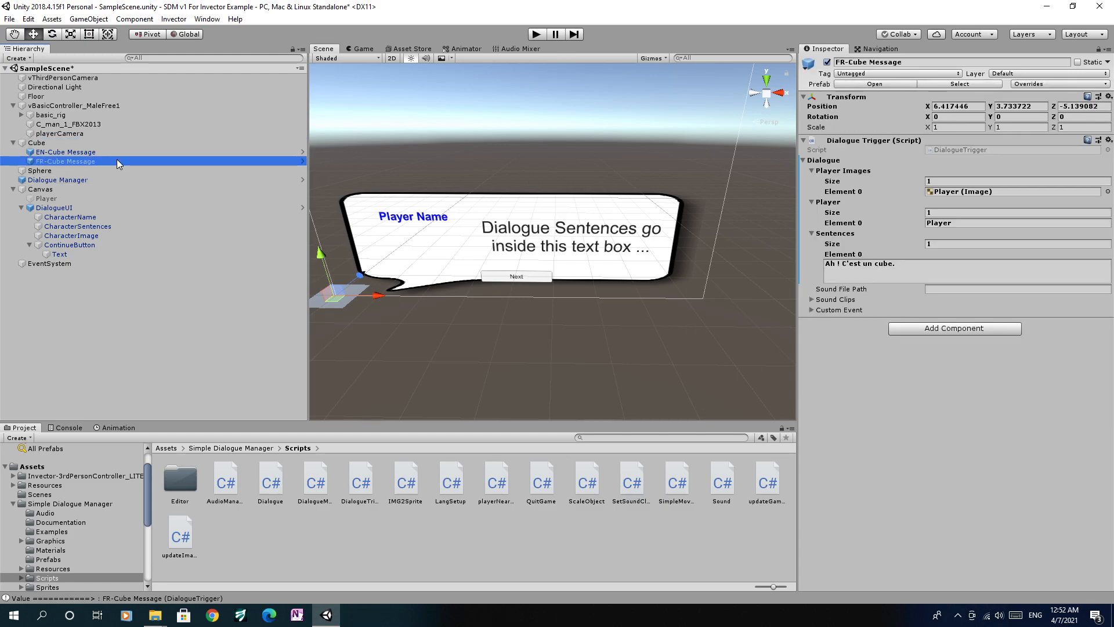
left_click(956, 227)
type("Joueur")
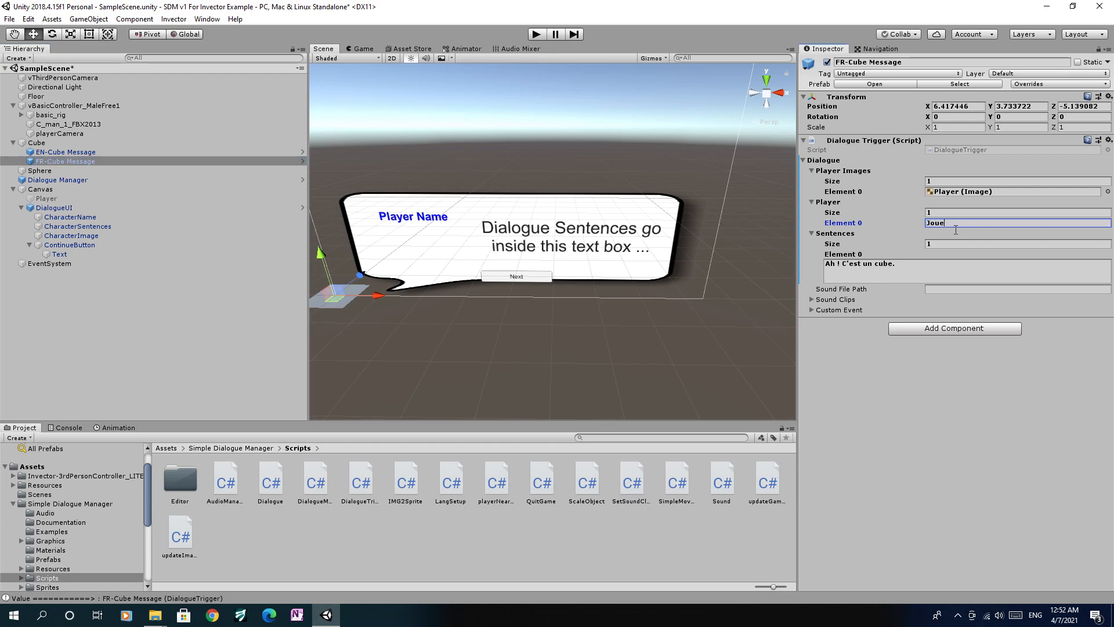
Step: Start the scene again and walk the character up to the green cube and away to test its English dialogue
left_click(535, 38)
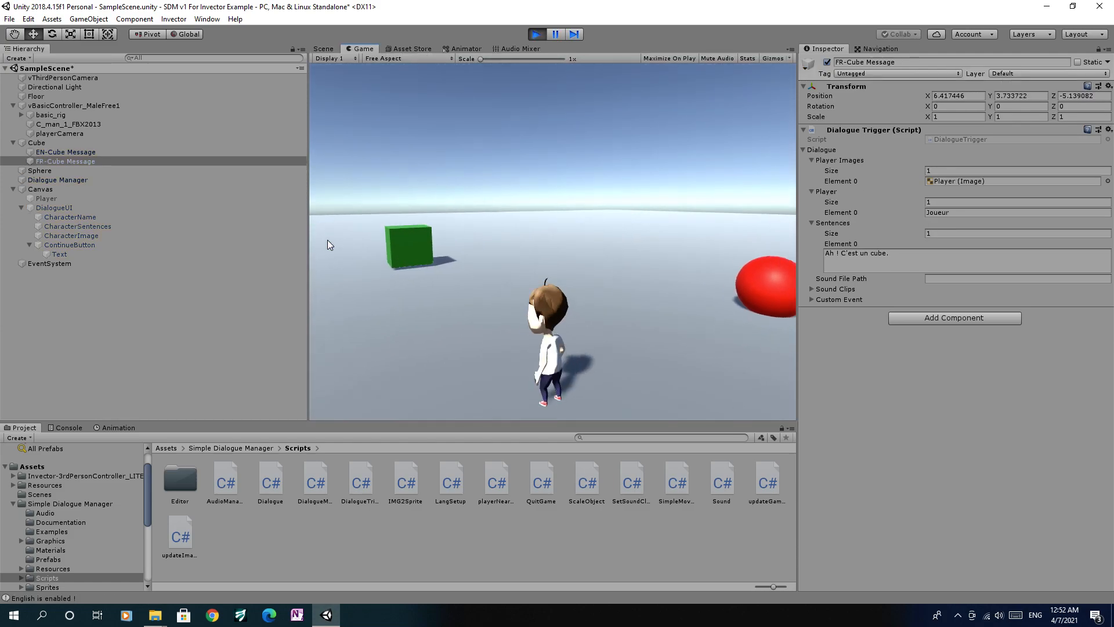
key("w")
key("w")
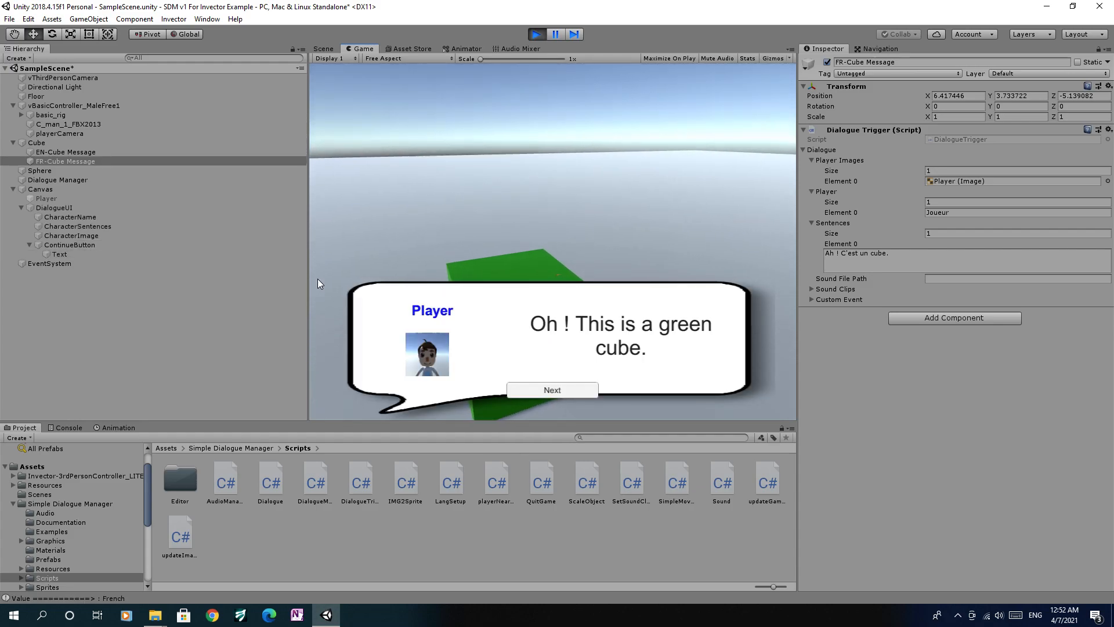
key("s")
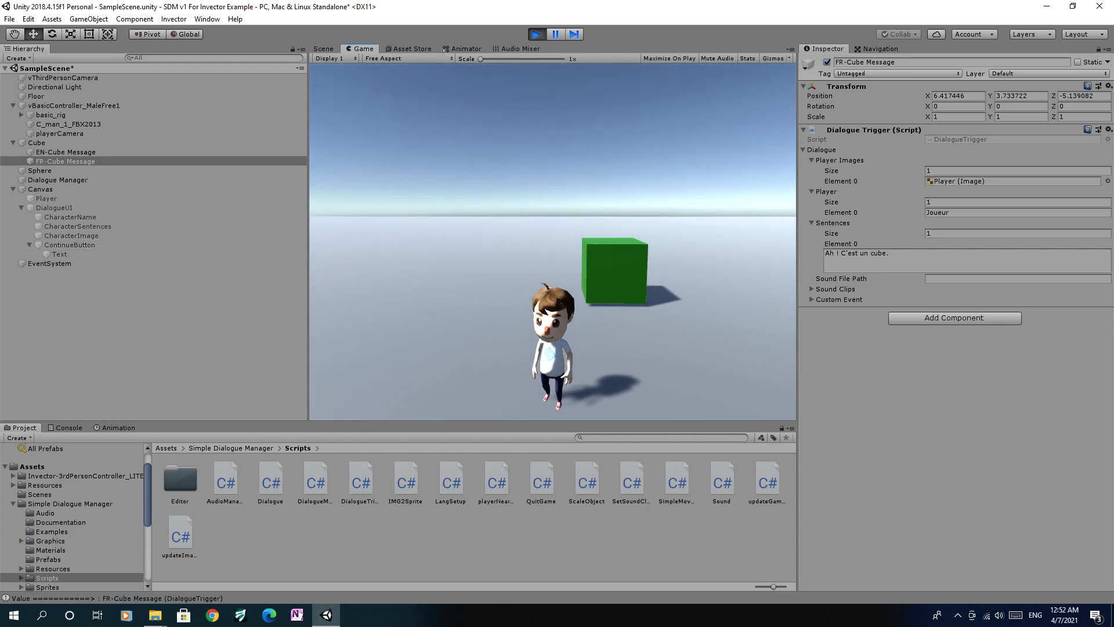
Step: Set the Dialogue Manager's language to French during play and walk the character to the green cube to test its dialogue
left_click(174, 180)
left_click(942, 211)
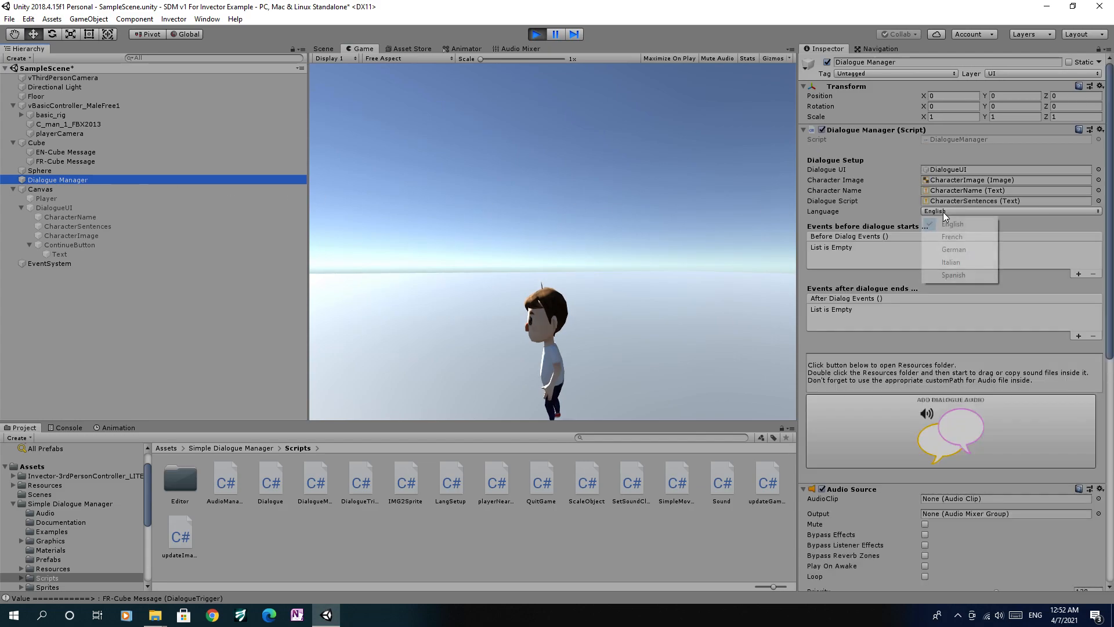
left_click(953, 238)
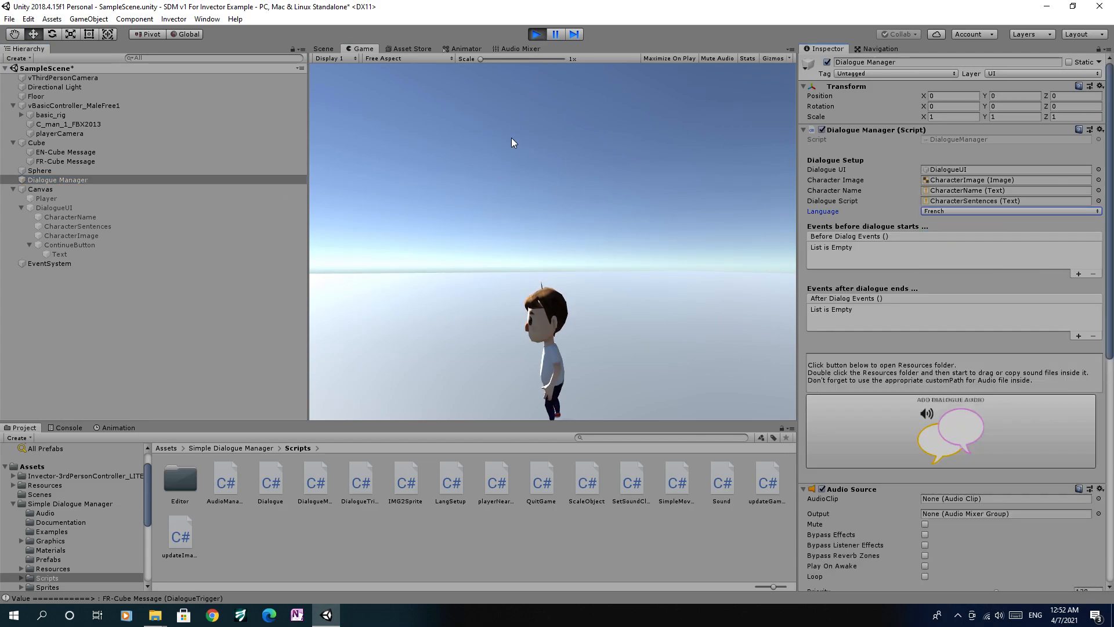
left_click(513, 133)
key("w")
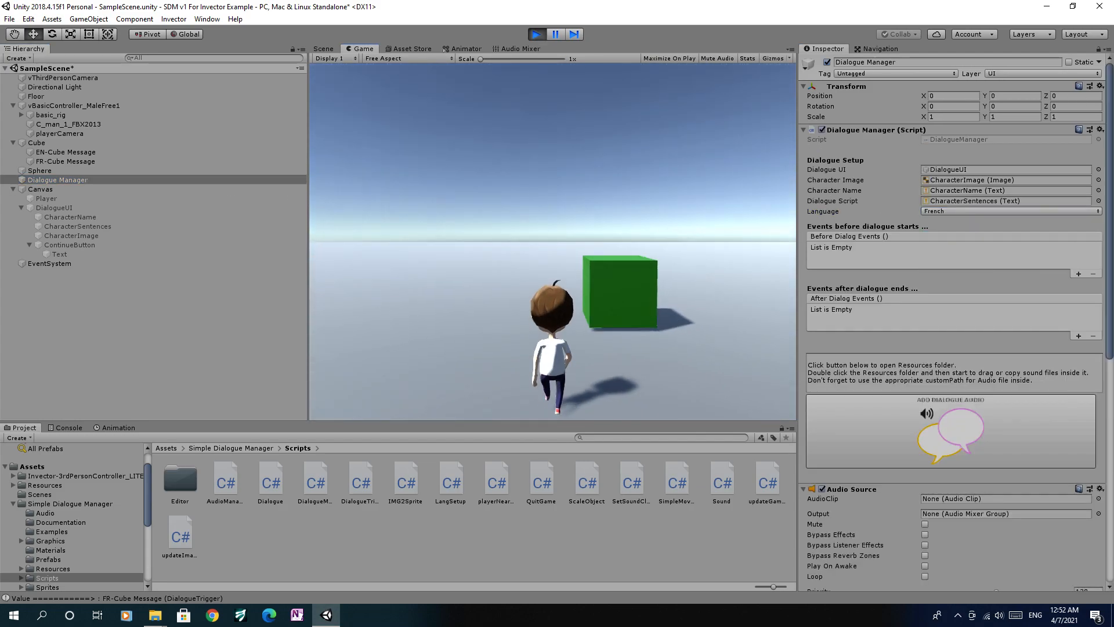
key("Return")
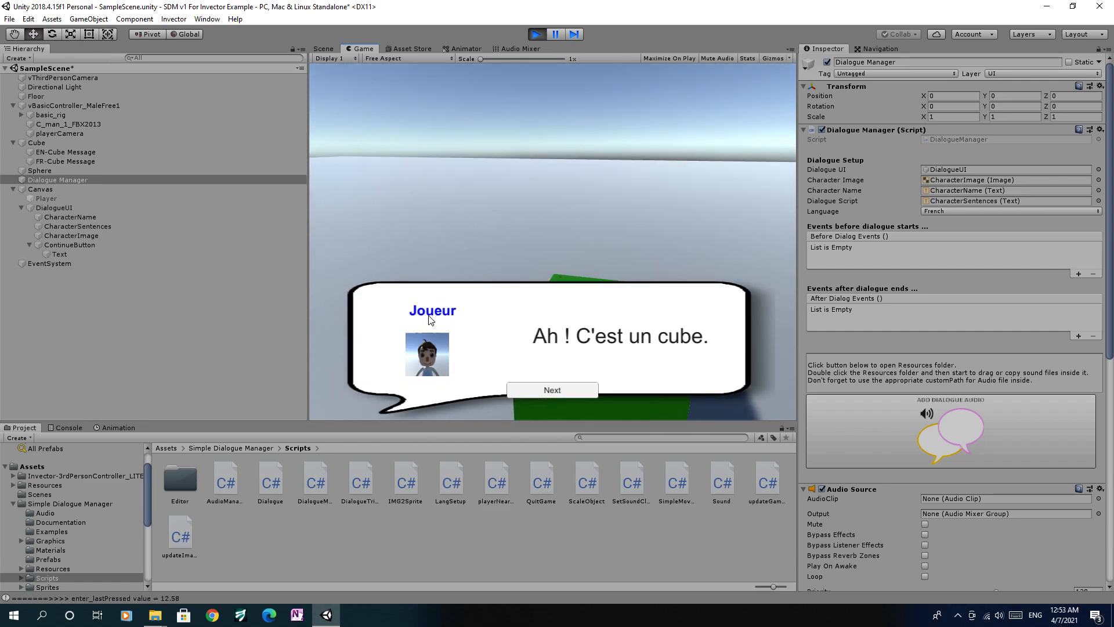
key("Return")
Step: Walk the character away from the green cube and over to the red sphere
key("s")
key("d")
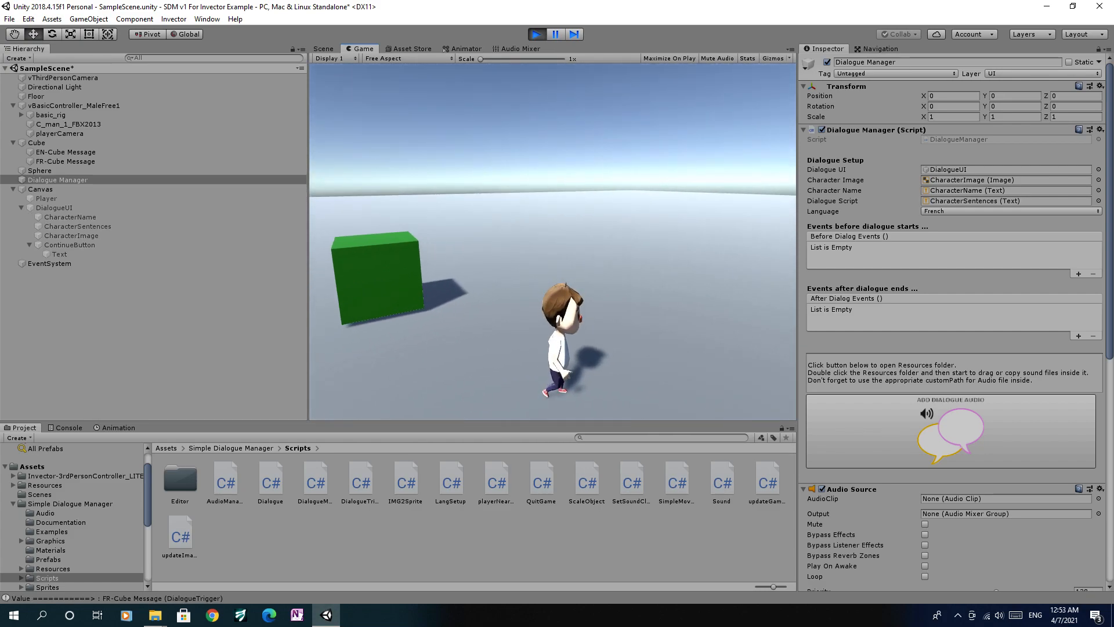
key("w")
key("d")
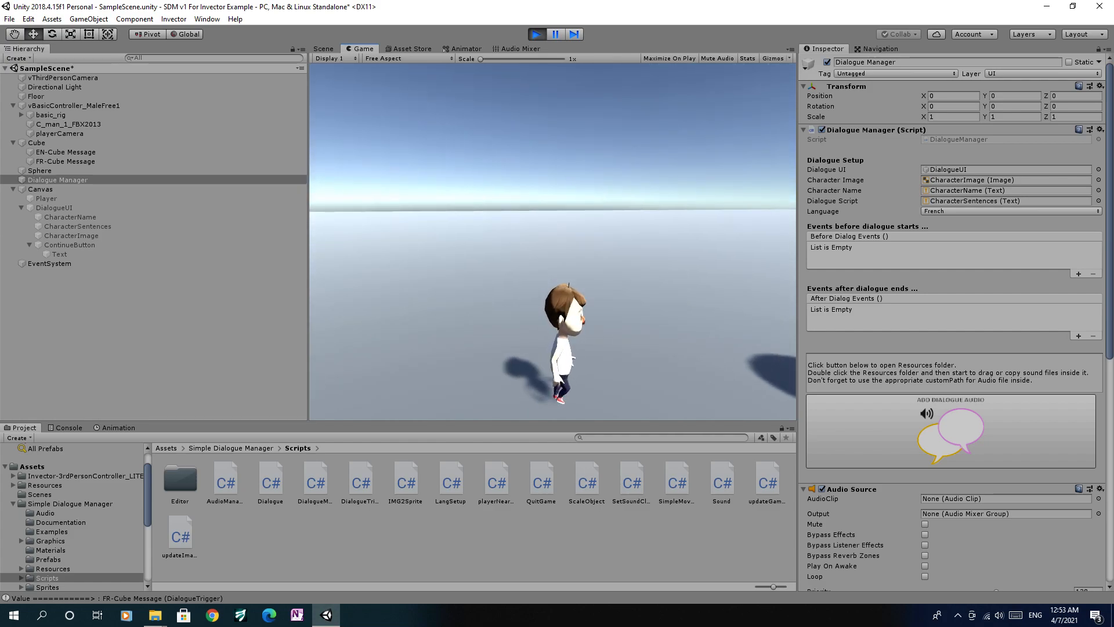
key("s")
key("w")
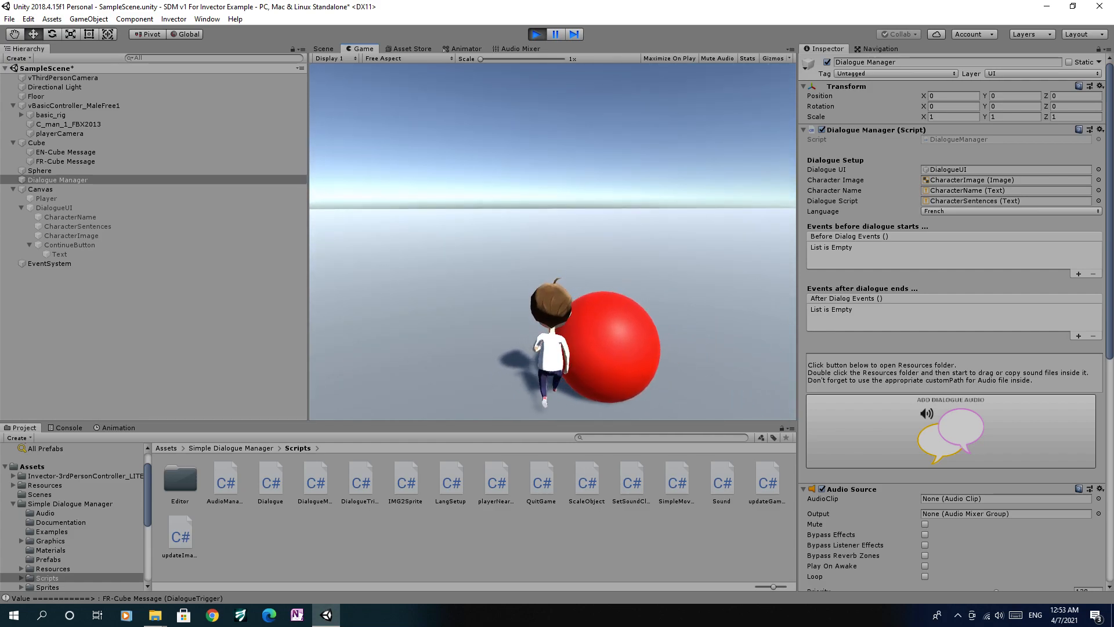
Step: Bring the character back to the green cube to trigger its French dialogue again
key("s")
key("a")
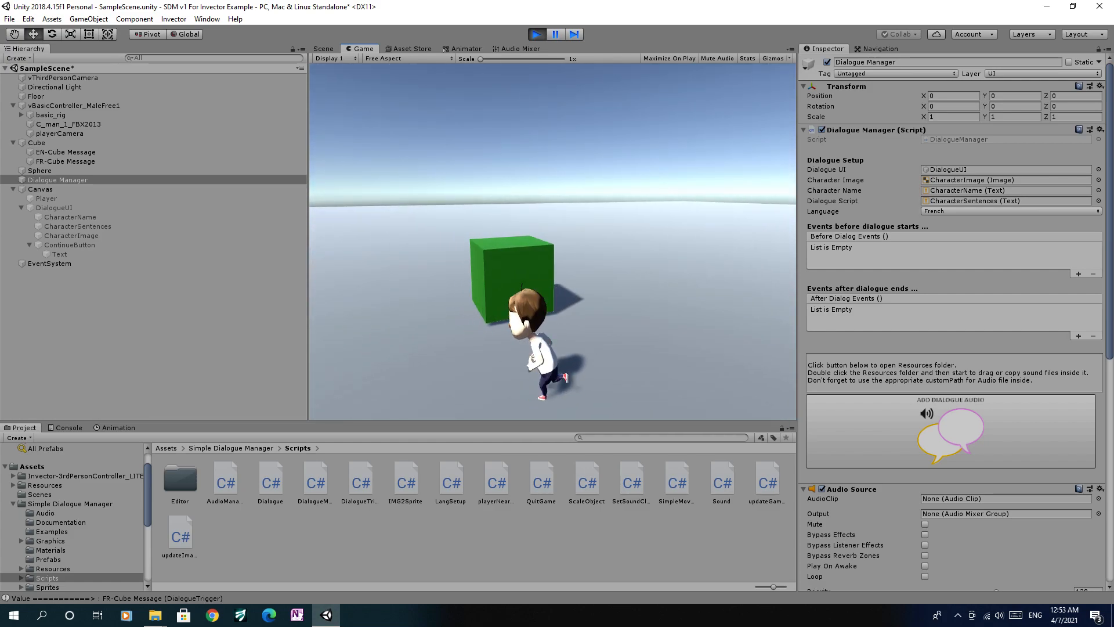
key("w")
key("s")
key("w")
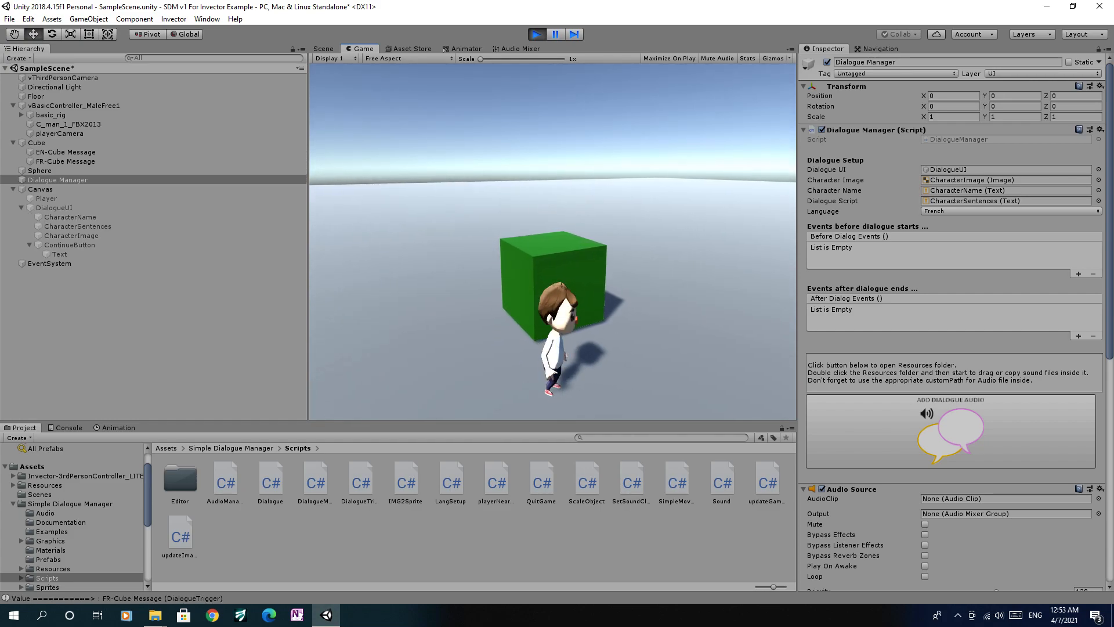
key("w")
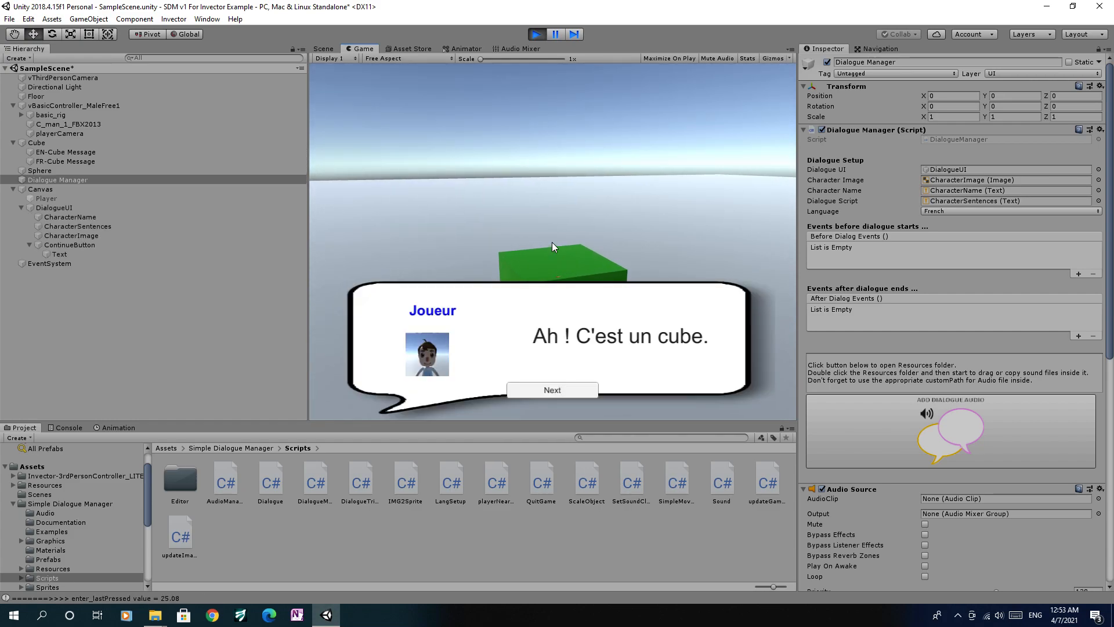
Step: Close the cube's dialogue by moving the character around it, release the cursor, and stop playing
key("s")
key("w")
key("s")
key("w")
key("Escape")
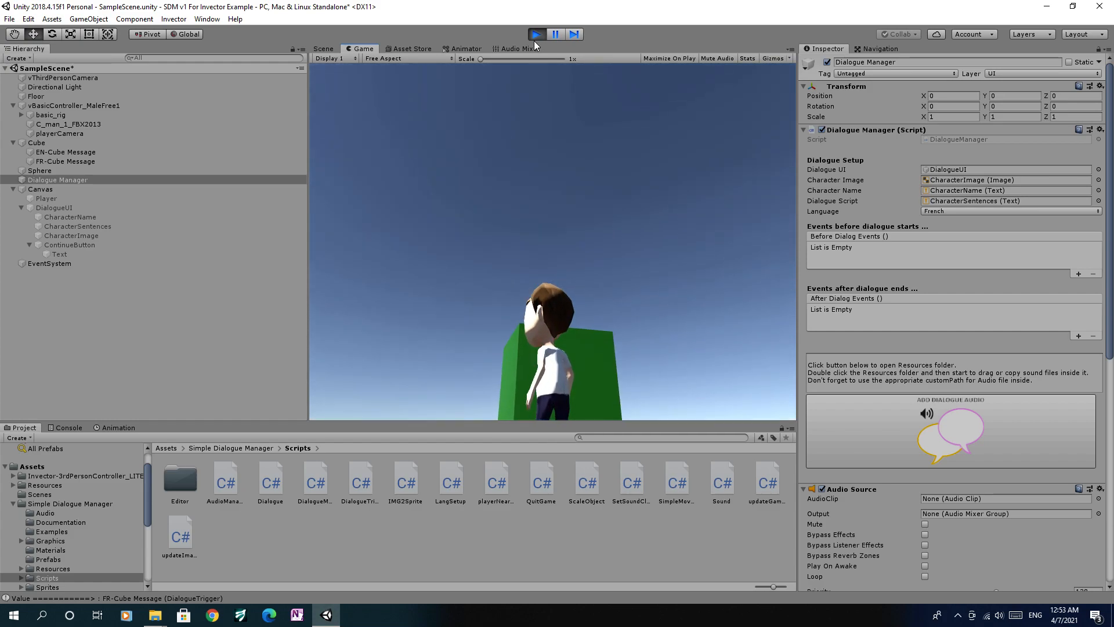
left_click(535, 34)
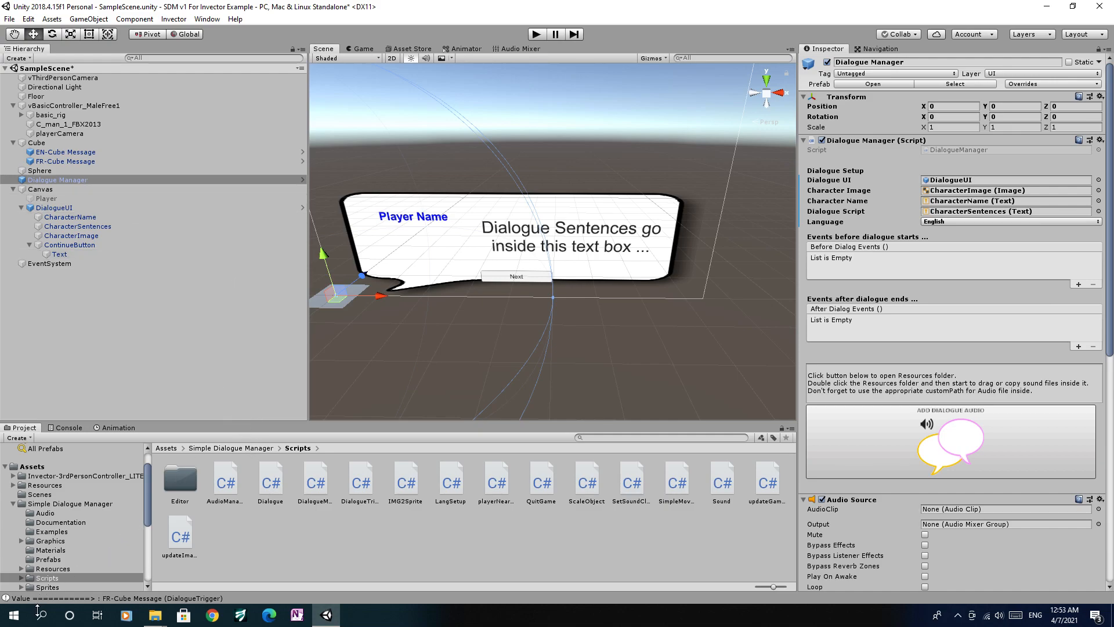
Step: Find the Windows Voice Recorder app through the system search, view it, and close it
left_click(14, 614)
type("audio recov")
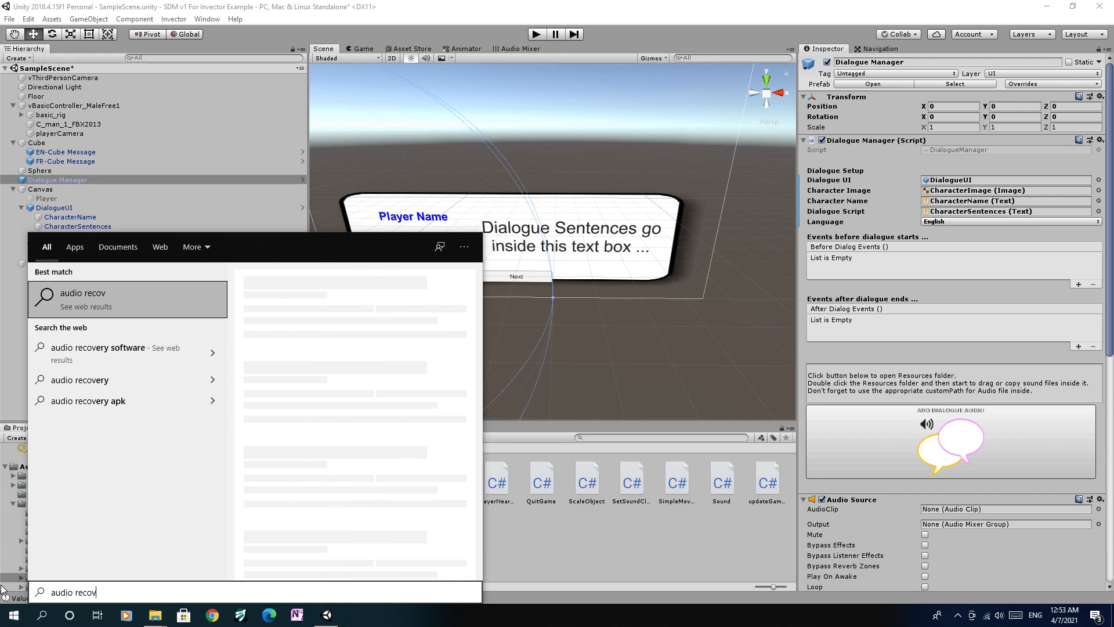
key("ctrl+a")
type("voice")
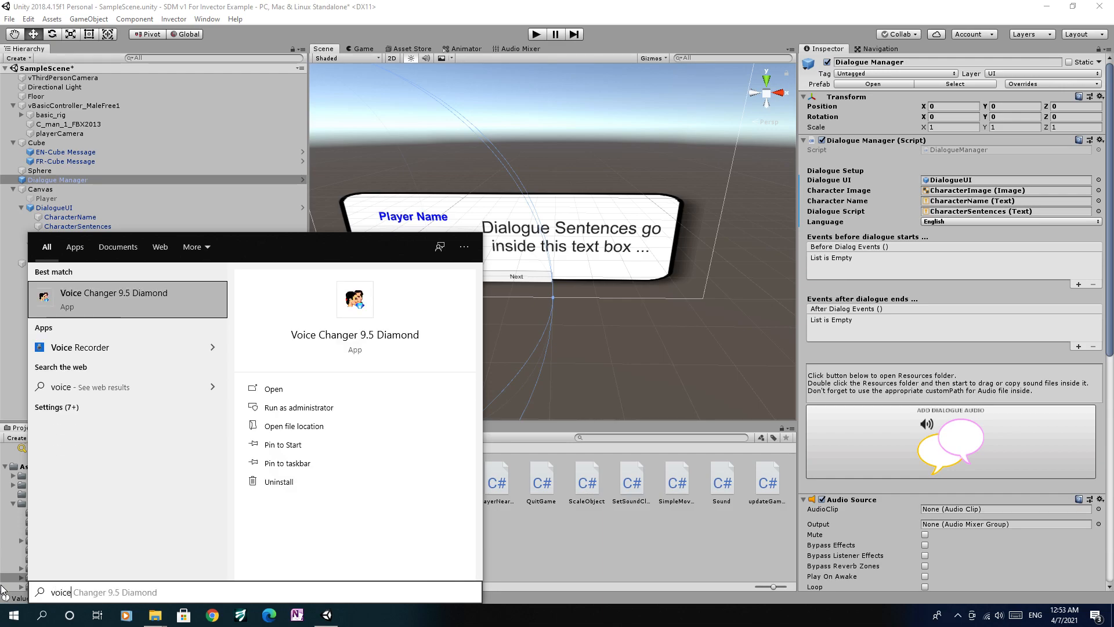
left_click(71, 346)
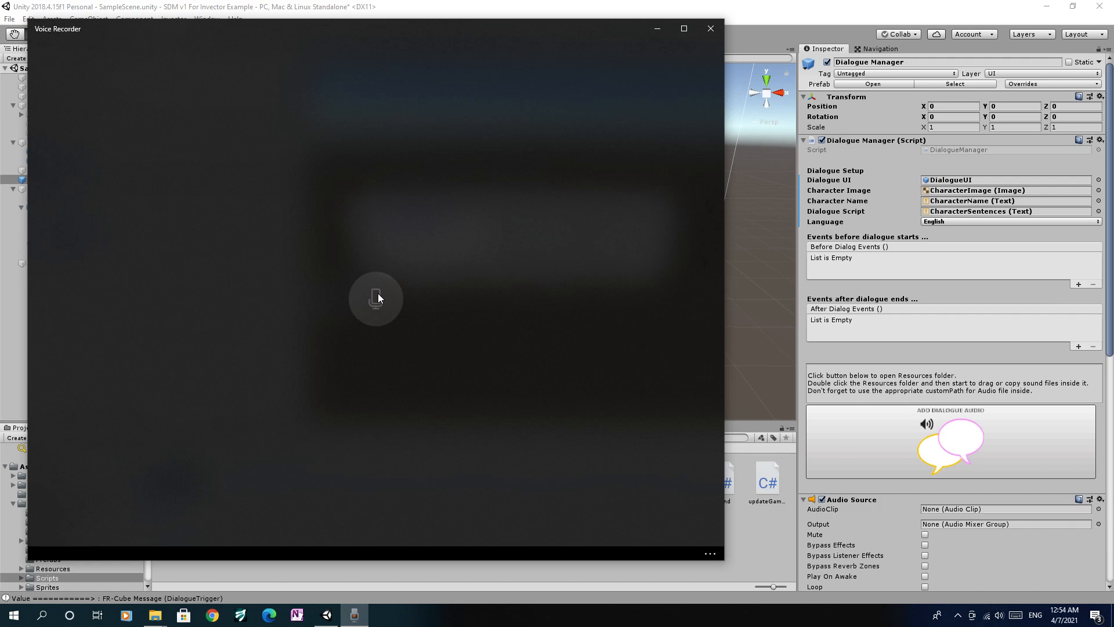
left_click(718, 28)
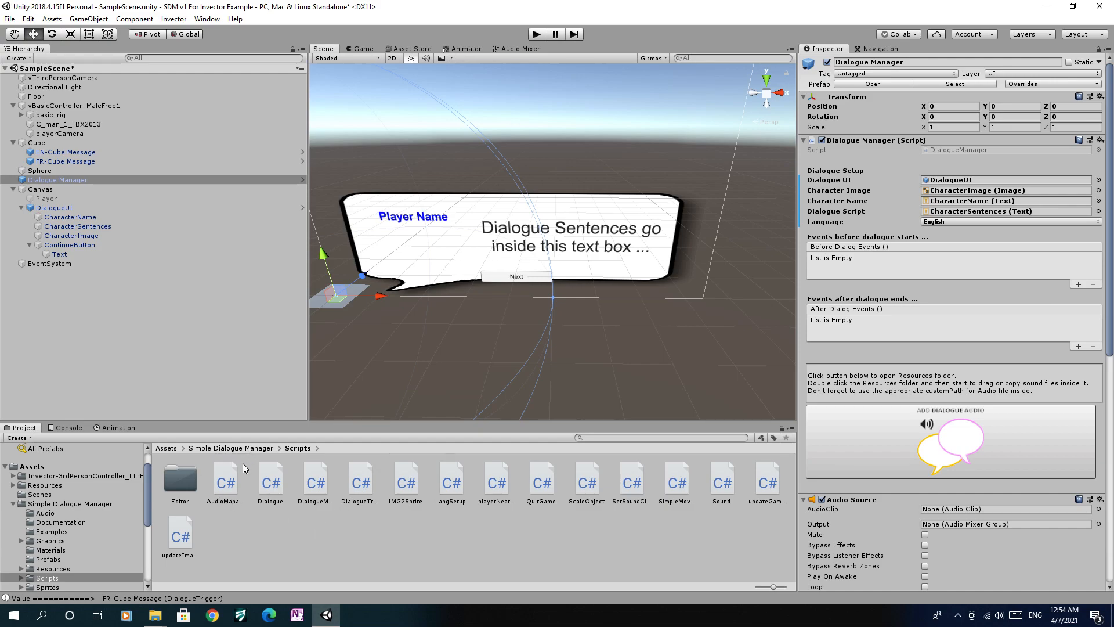
left_click(23, 608)
mouse_move(26, 593)
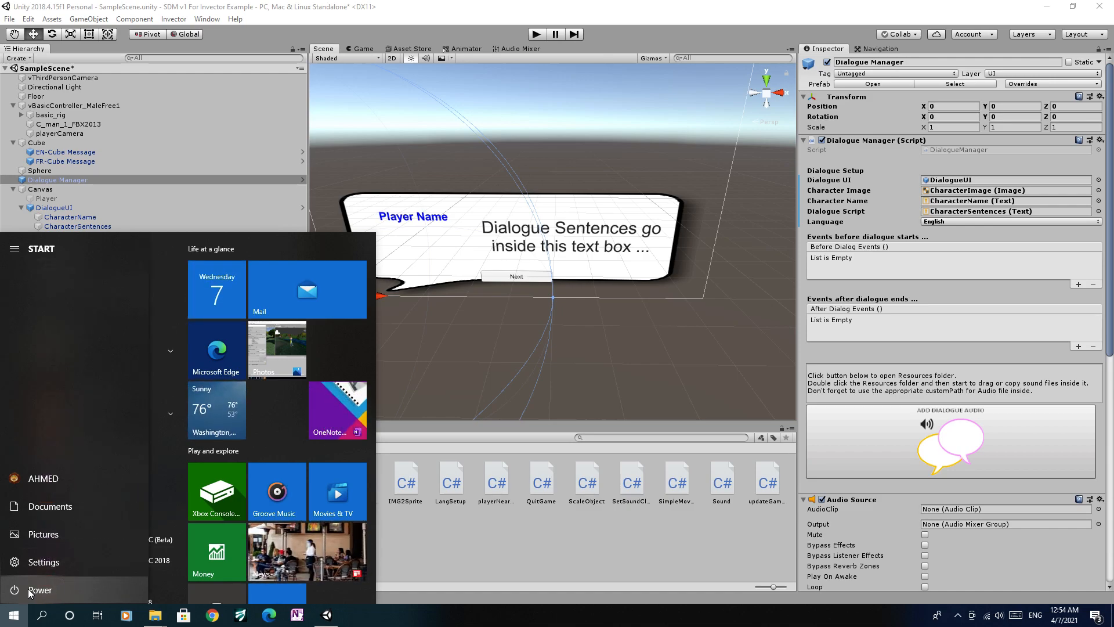
type("audio")
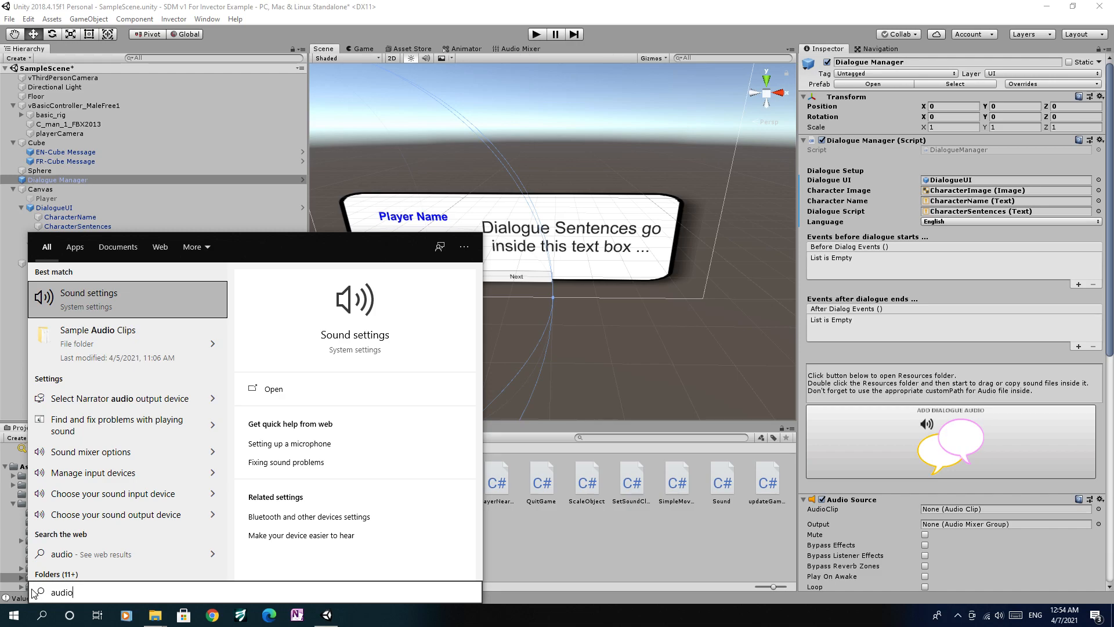
left_click(519, 528)
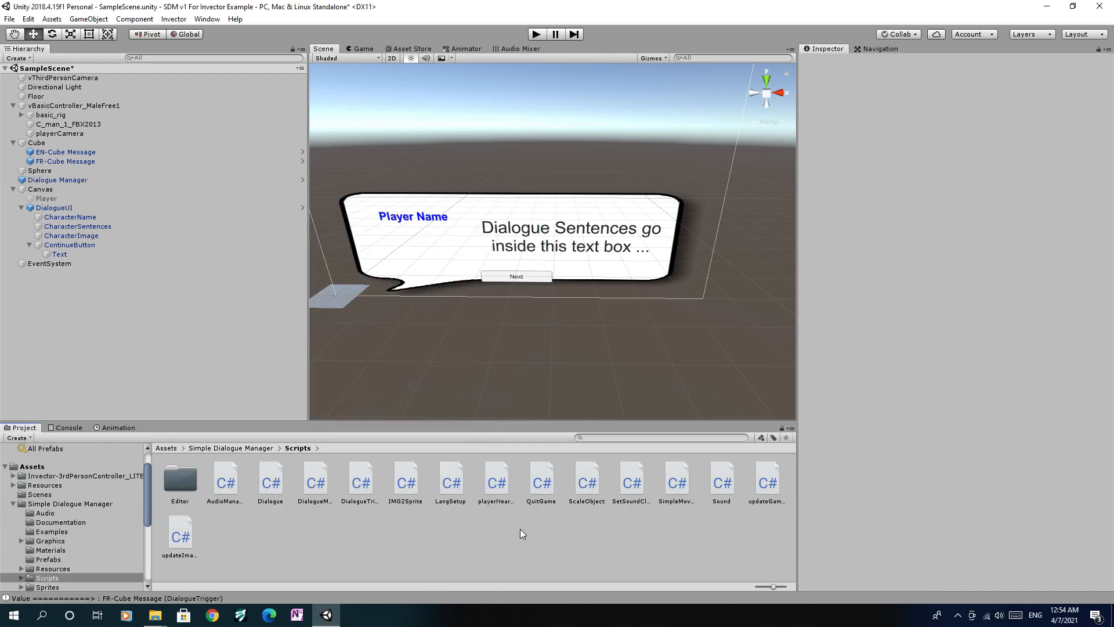
Step: Open the project's Resources folder through the Dialogue Manager's dialogue audio shortcut and go into its EN subfolder
left_click(254, 448)
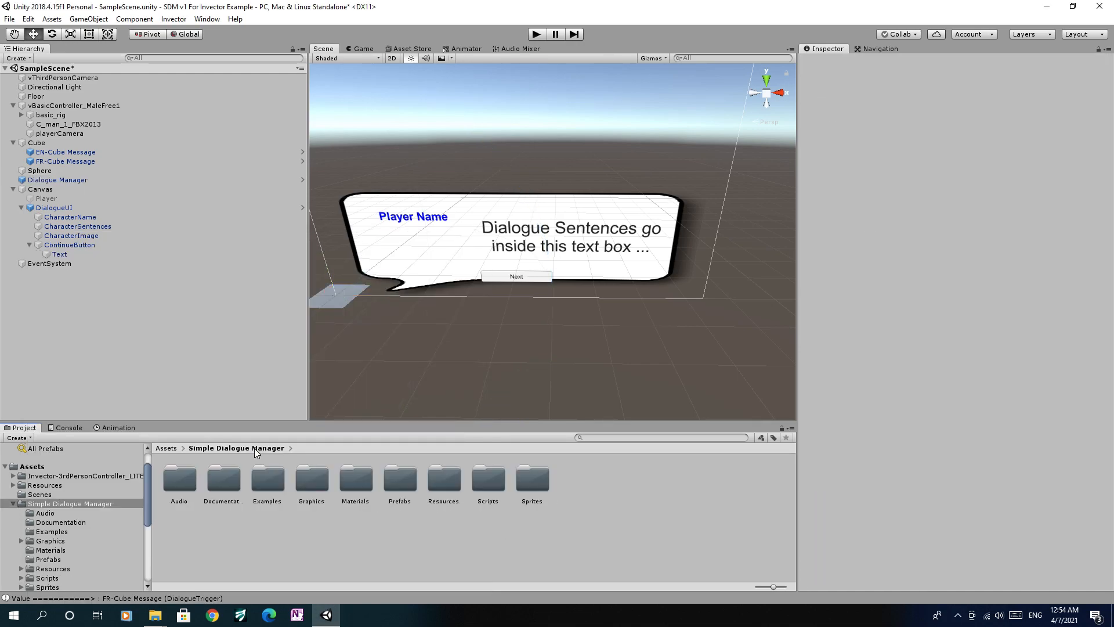
left_click(168, 448)
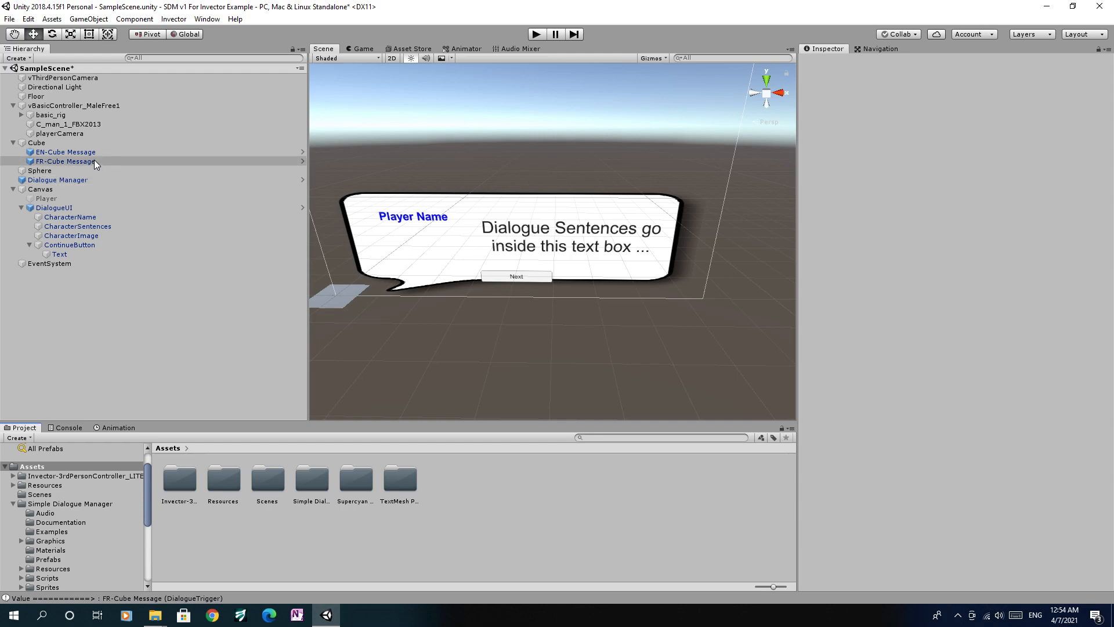
left_click(95, 180)
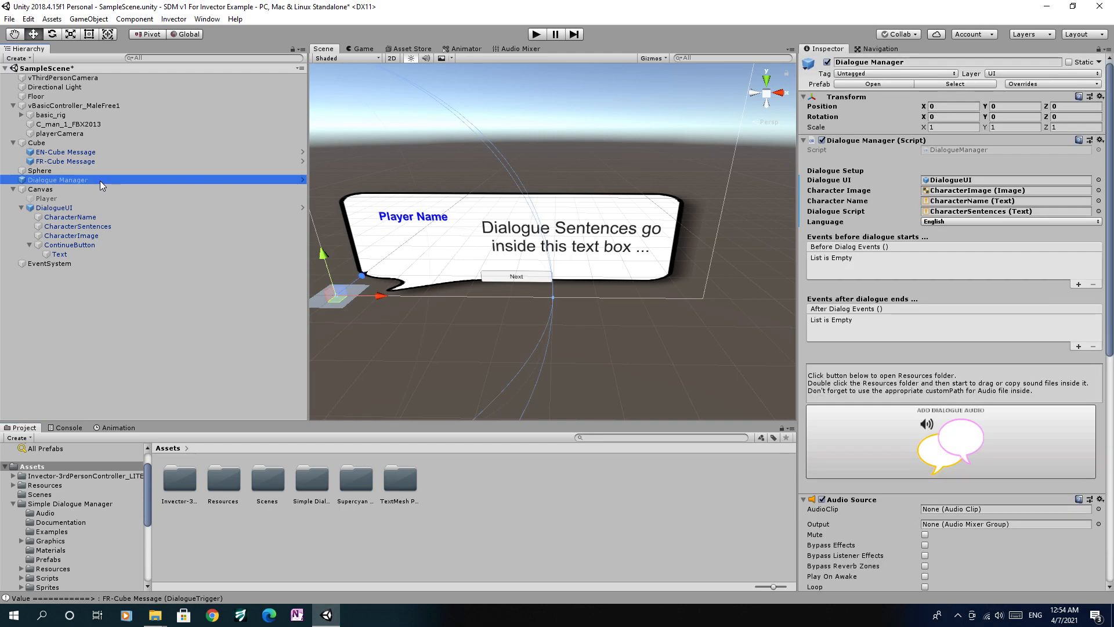
left_click(873, 450)
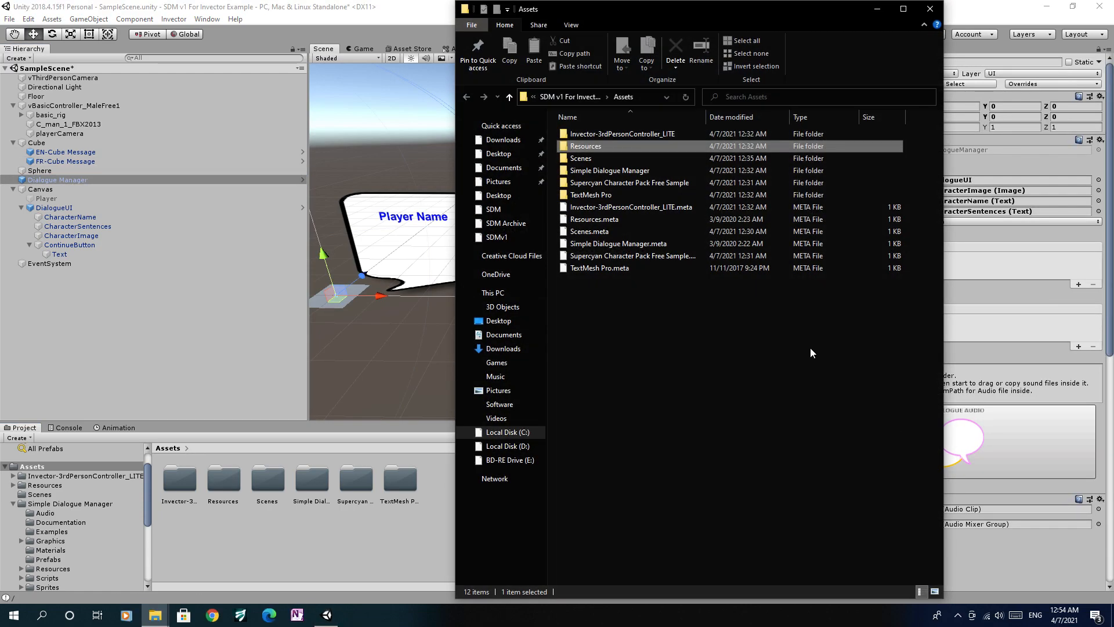
double_click(600, 146)
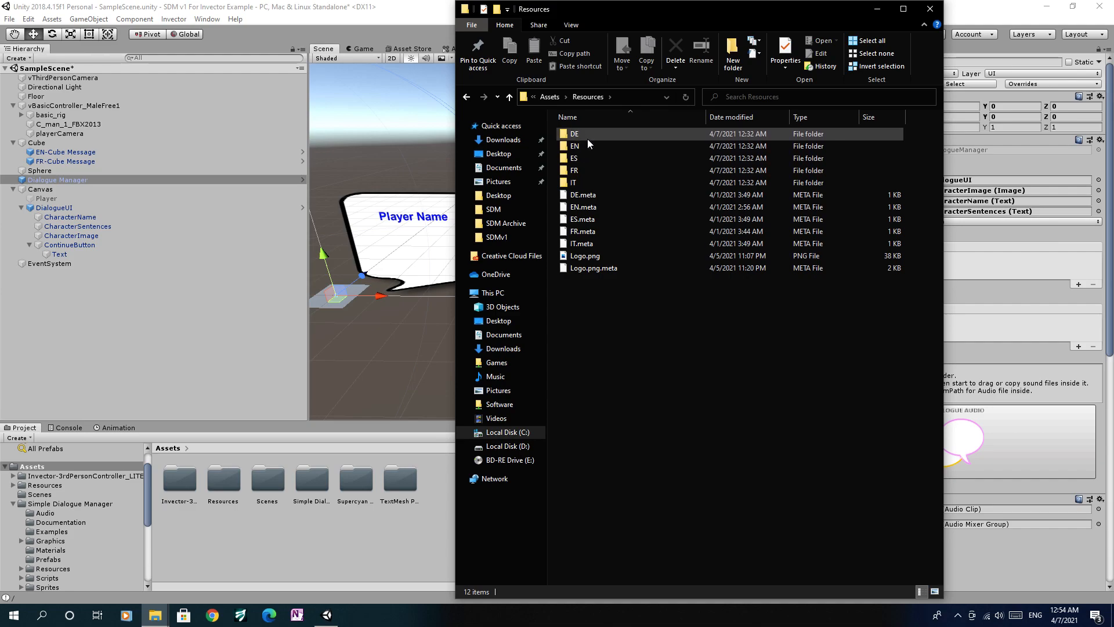
double_click(584, 147)
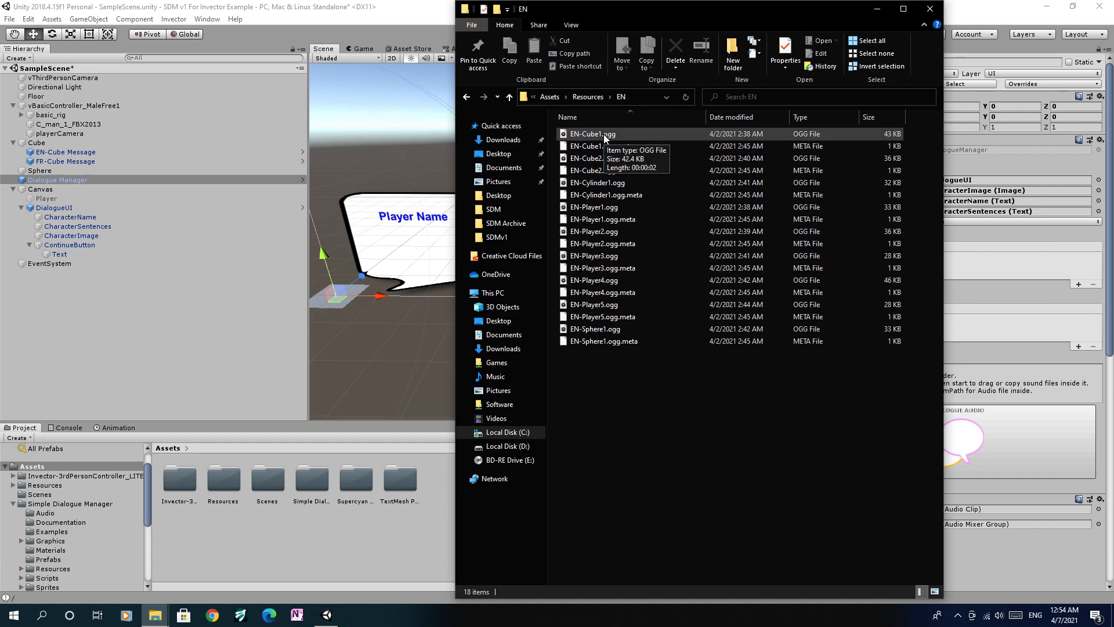
Step: Listen to EN-Cube1.ogg in the music player, close the player, and return to Unity
double_click(604, 134)
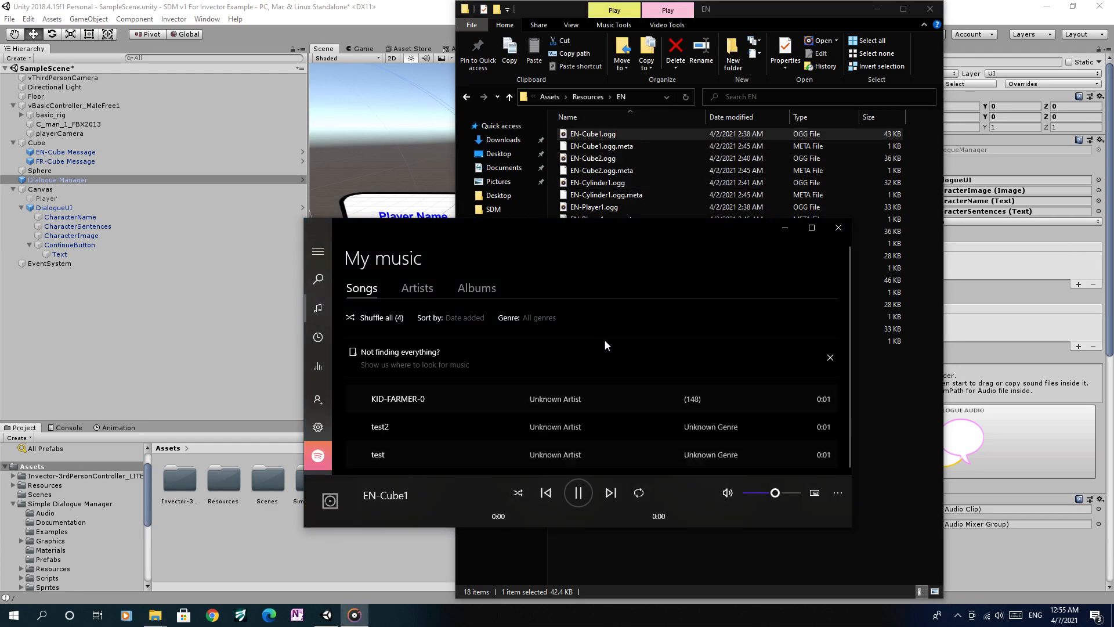
left_click(578, 492)
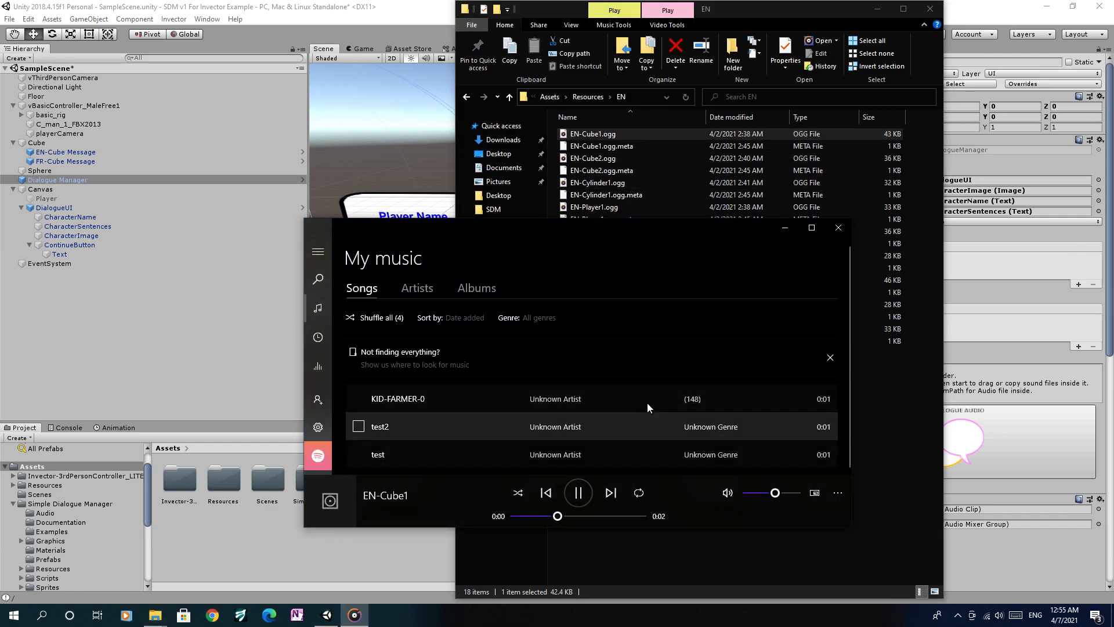
left_click(839, 228)
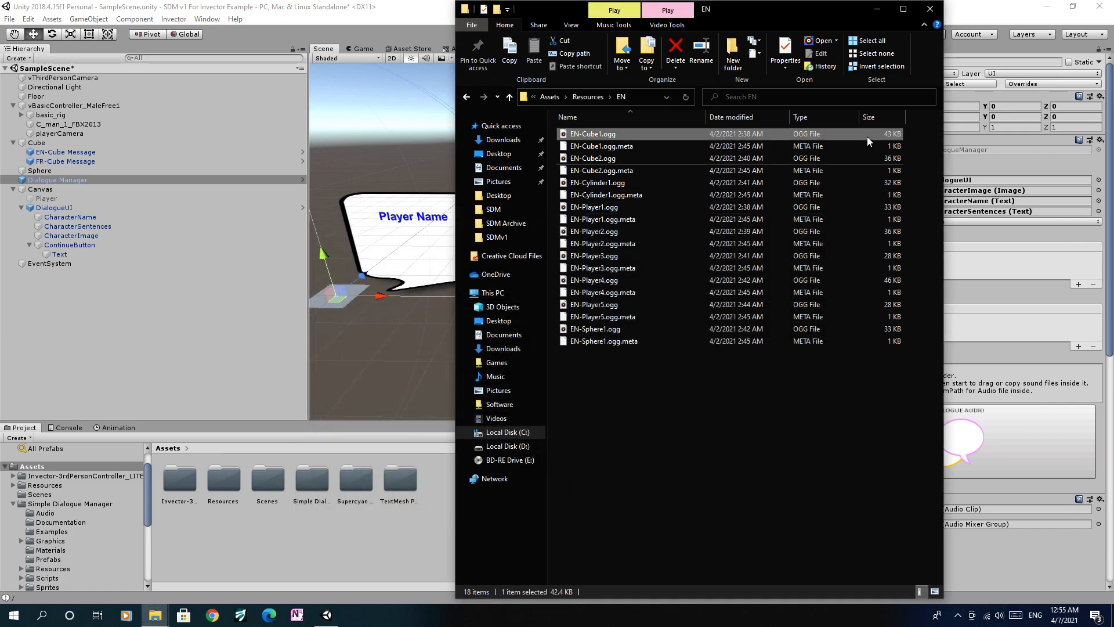
left_click(878, 10)
Step: Set the EN-Cube Message sentence to "Hello, my name is cube!" and its player name to Cube
left_click(118, 151)
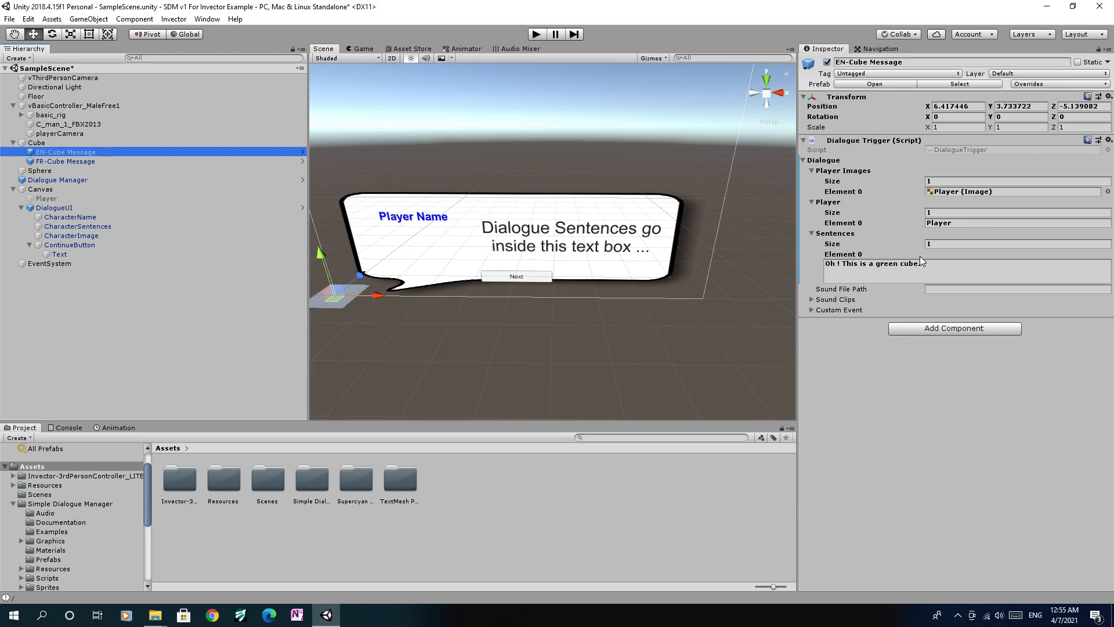
left_click(921, 271)
type("Hell")
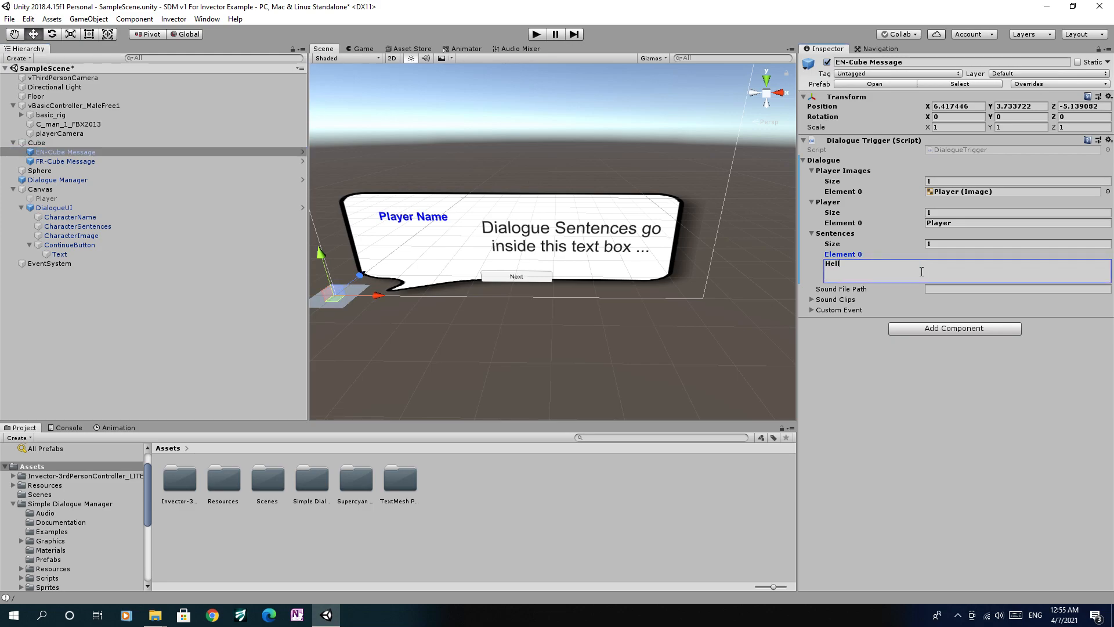
type("o, my name is cube!")
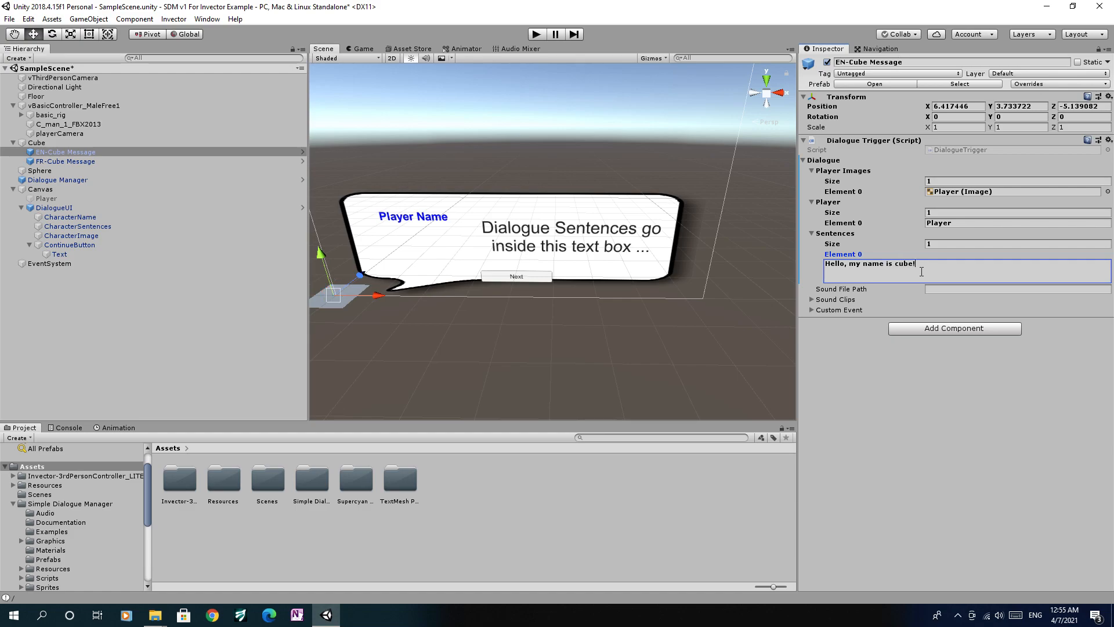
left_click(950, 223)
type("Cube")
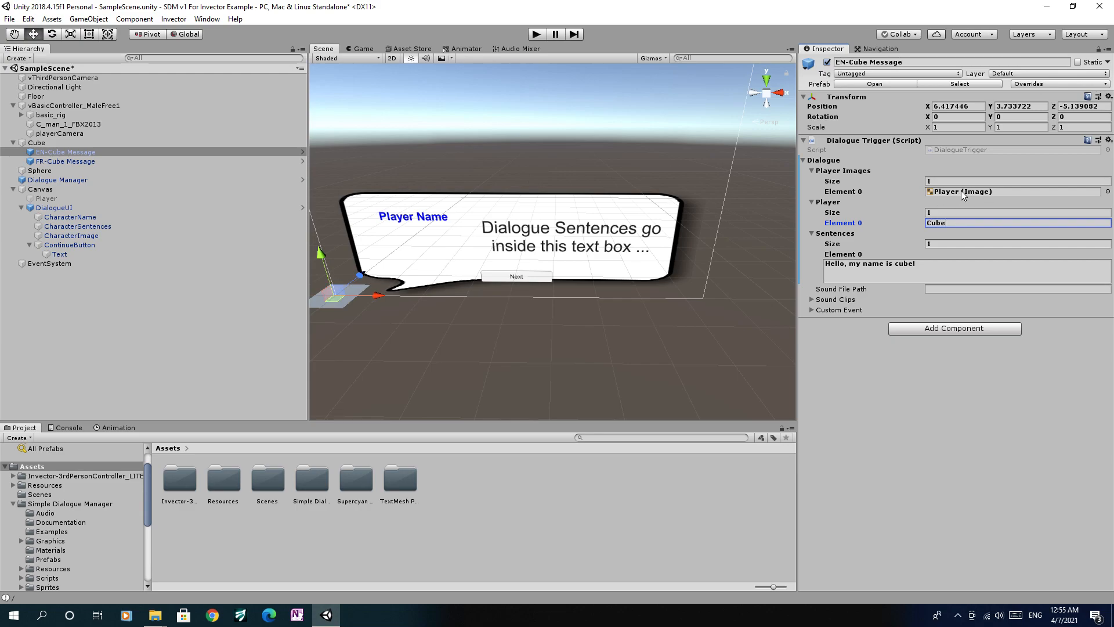
Step: Add a UI Image as a child of the Canvas
right_click(54, 190)
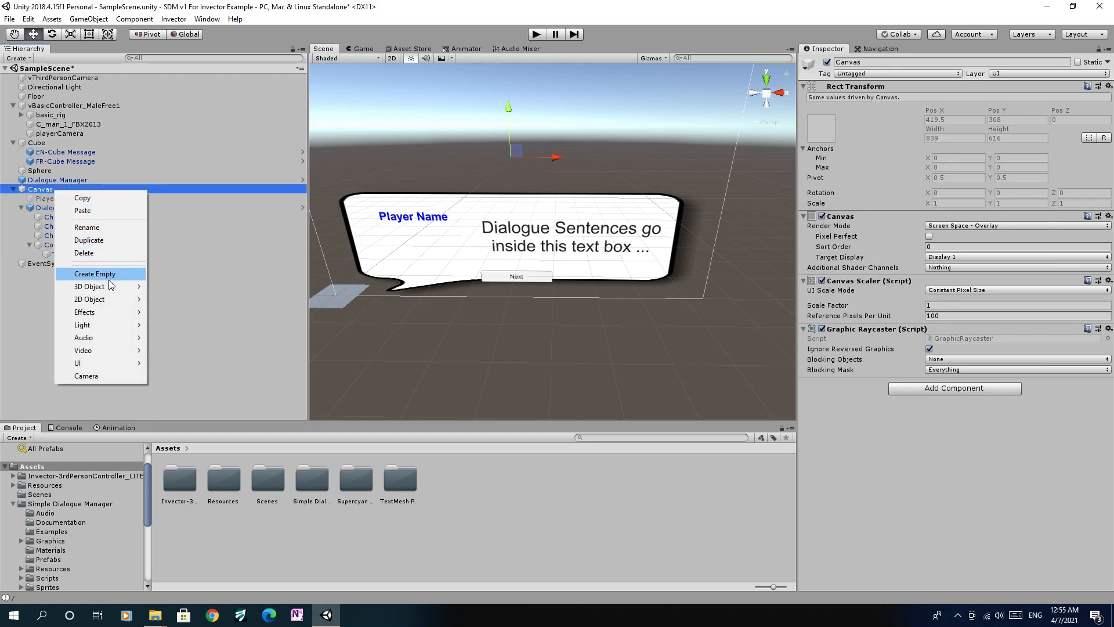
mouse_move(130, 363)
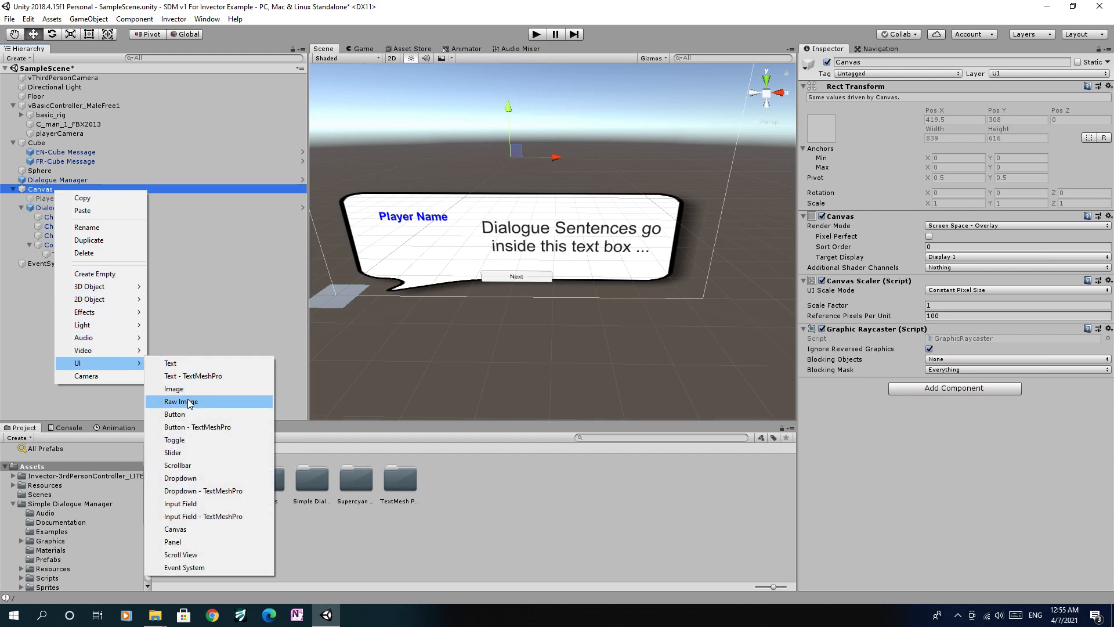
left_click(177, 389)
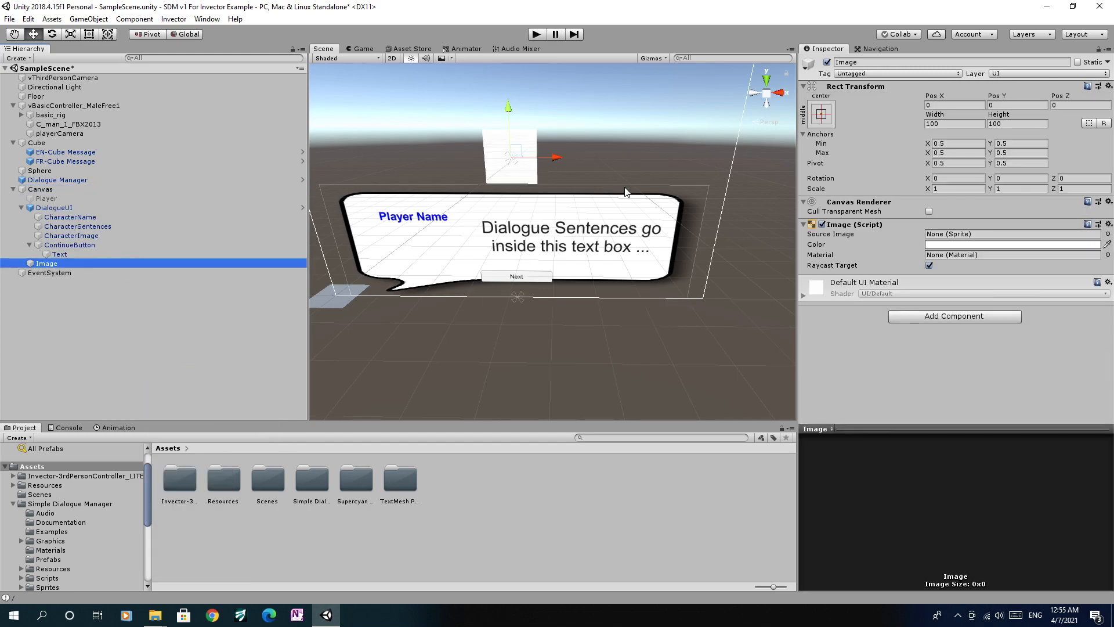
Step: Rename the new UI Image as Cube and make it the first child of the Canvas
left_click(937, 67)
type("Cube")
key("Return")
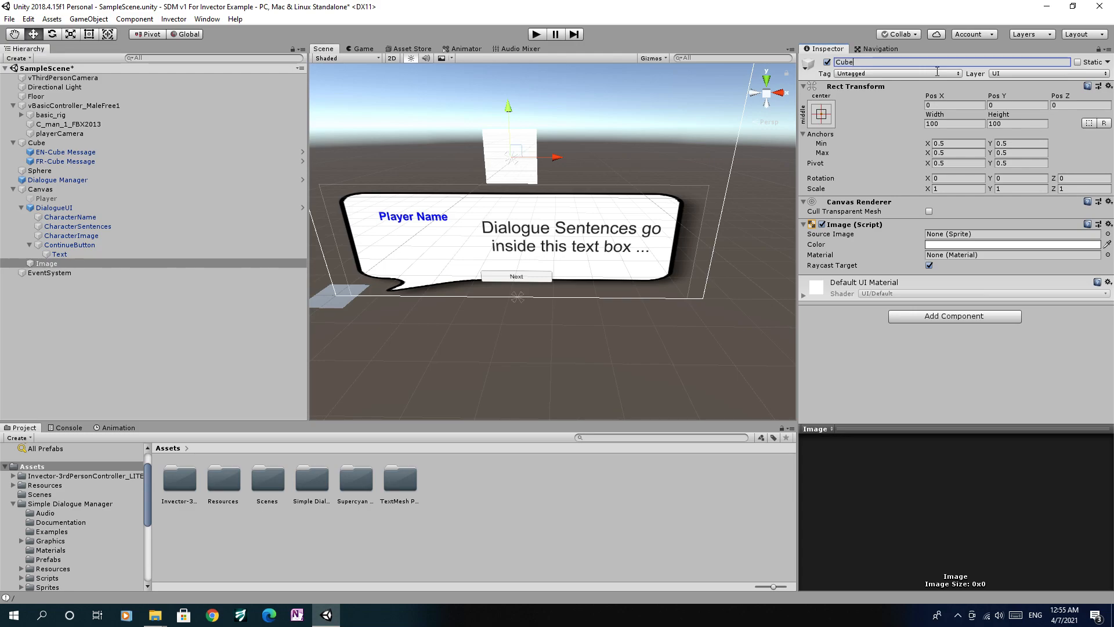
left_click_drag(72, 263, 65, 200)
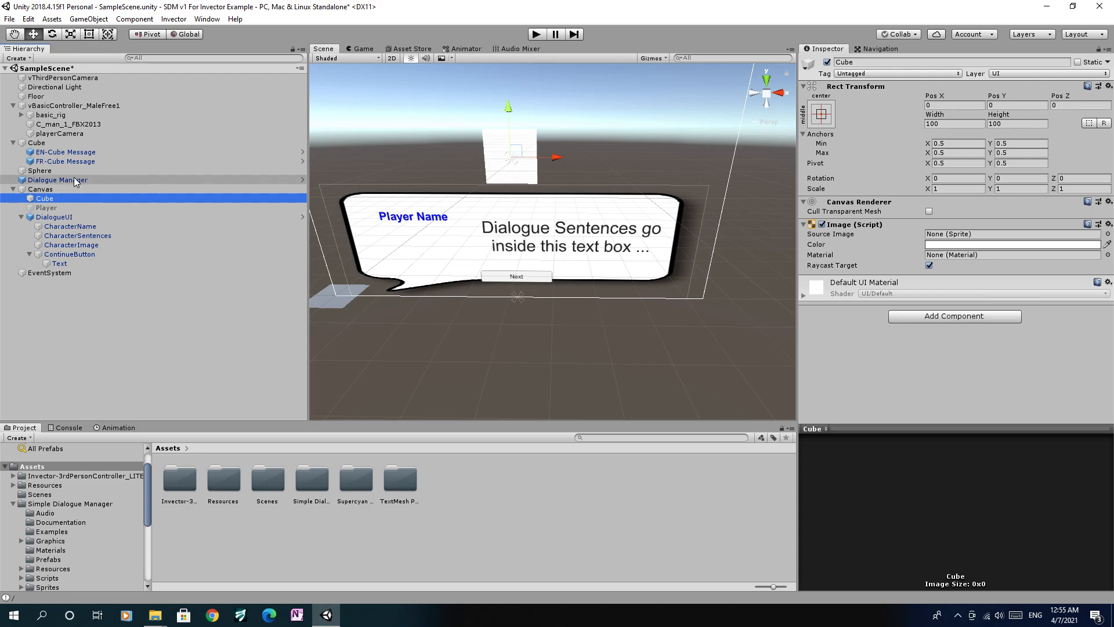
Step: Add a camera as a child of the green Cube, place it above EN-Cube Message, and name it cubeCamera
left_click(67, 144)
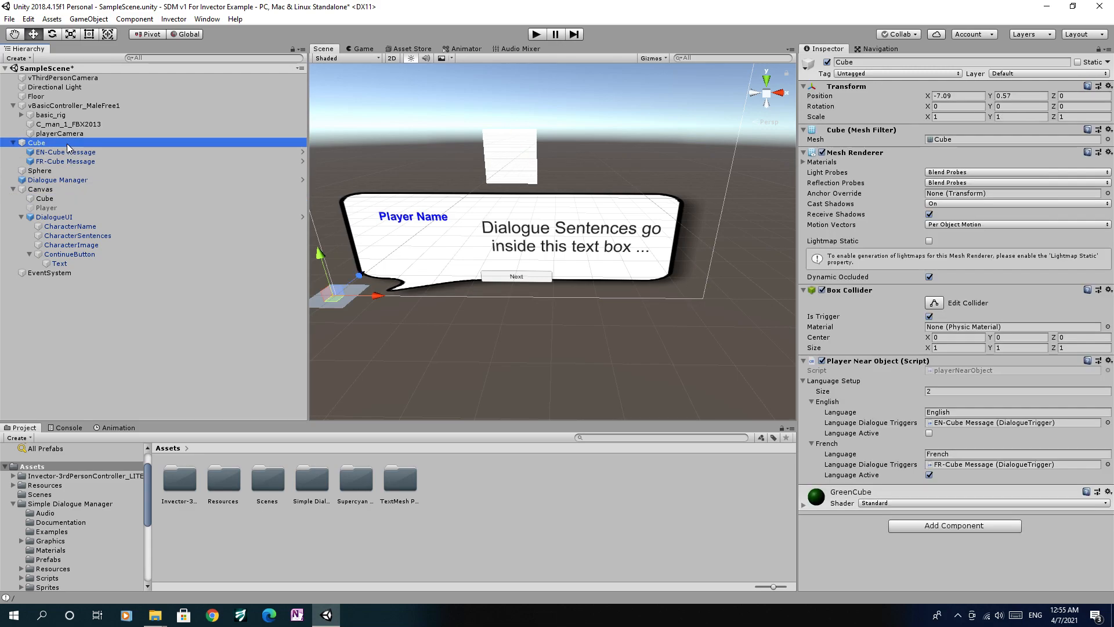
right_click(67, 144)
left_click(120, 325)
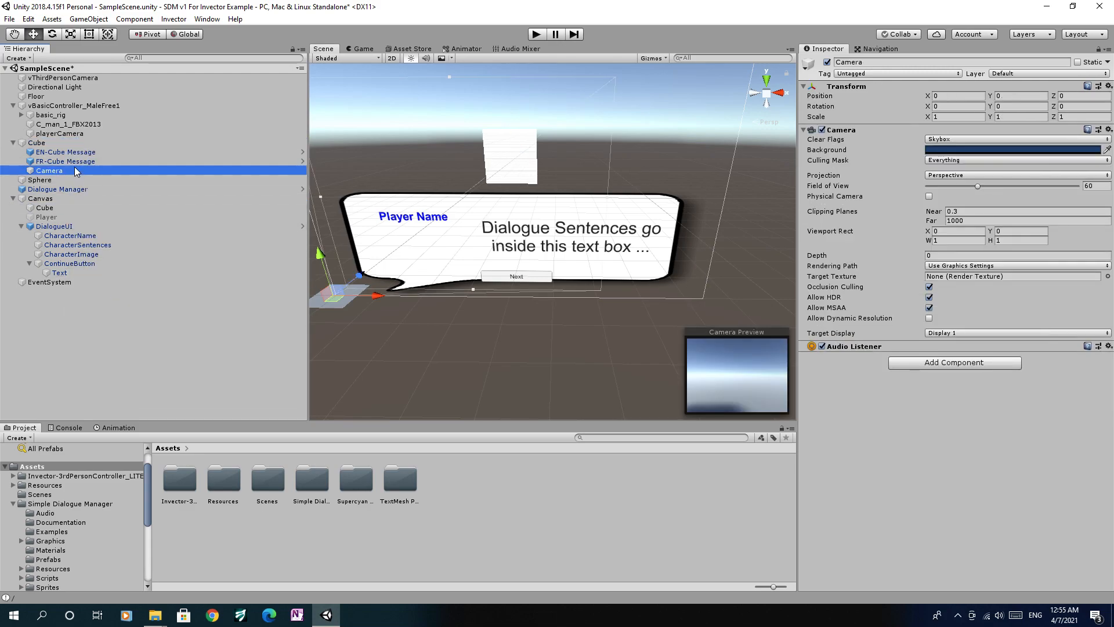
left_click_drag(71, 171, 66, 150)
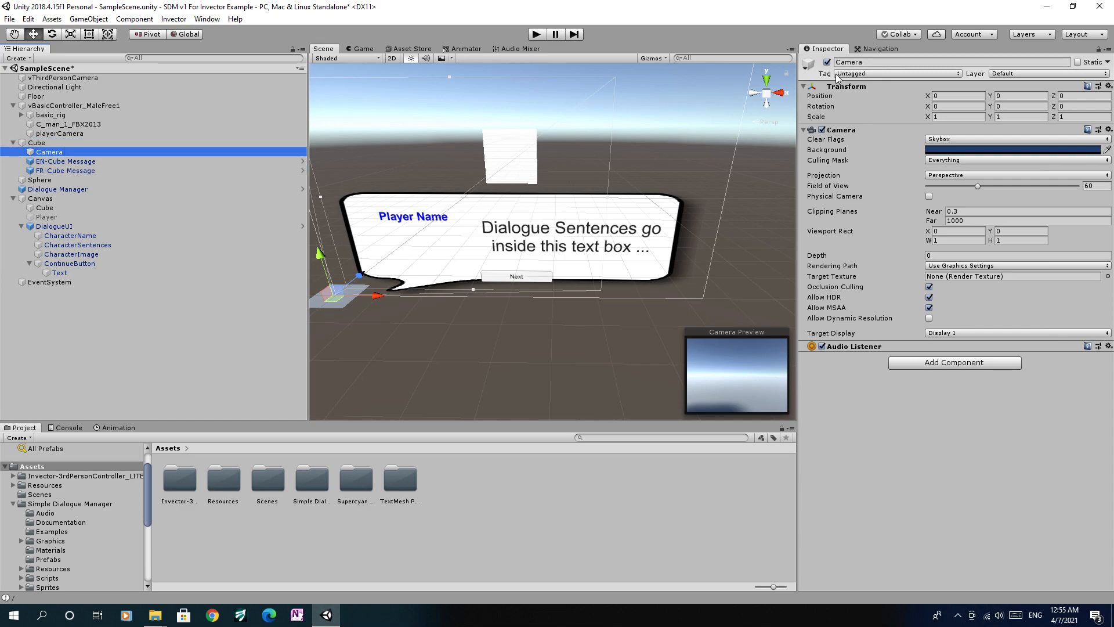
left_click(856, 63)
double_click(856, 63)
type("cubeCam")
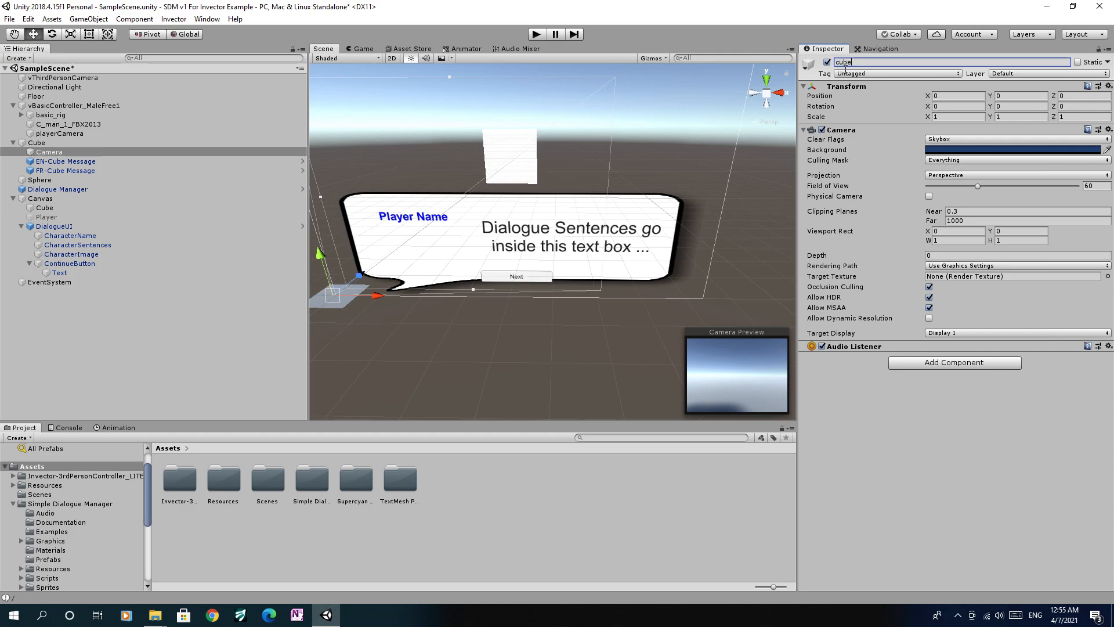
key("Return")
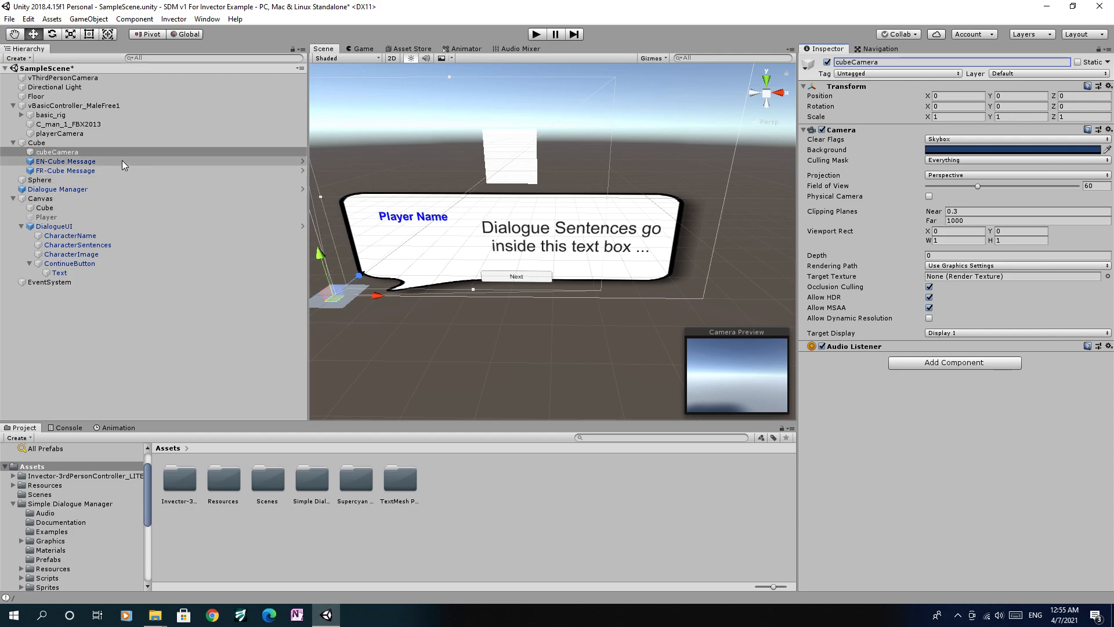
Step: Move cubeCamera in front of the green cube, to about X 0.02, Y 0.13, Z -2.26, so the cube fills its preview
double_click(82, 152)
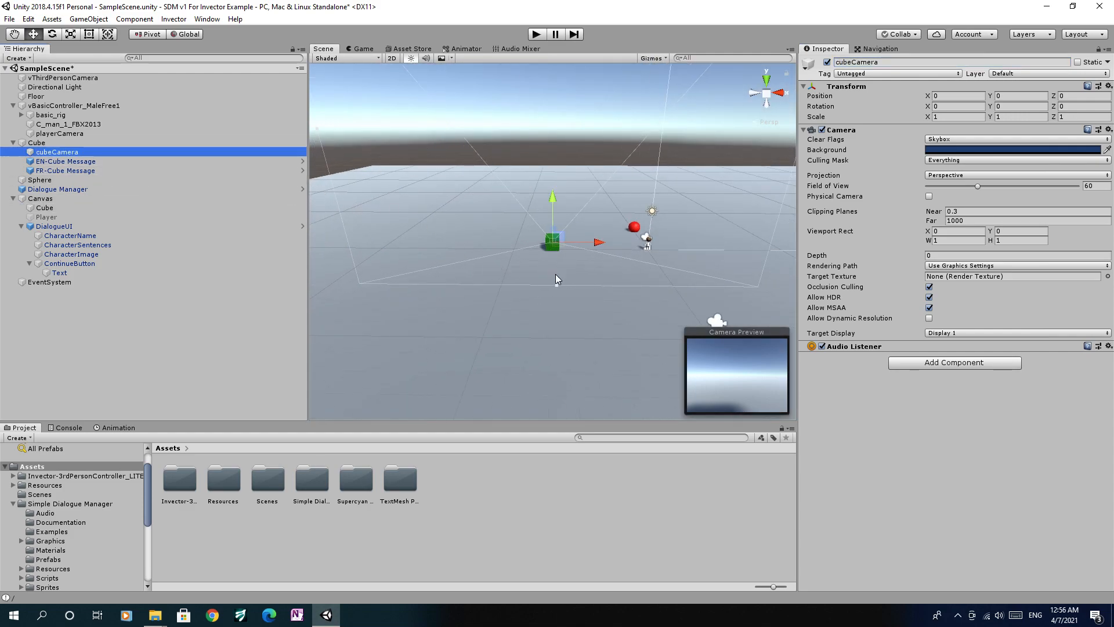
left_click_drag(598, 242, 550, 221)
mouse_move(597, 256)
left_mouse_down()
mouse_move(552, 245)
mouse_move(595, 252)
left_mouse_up()
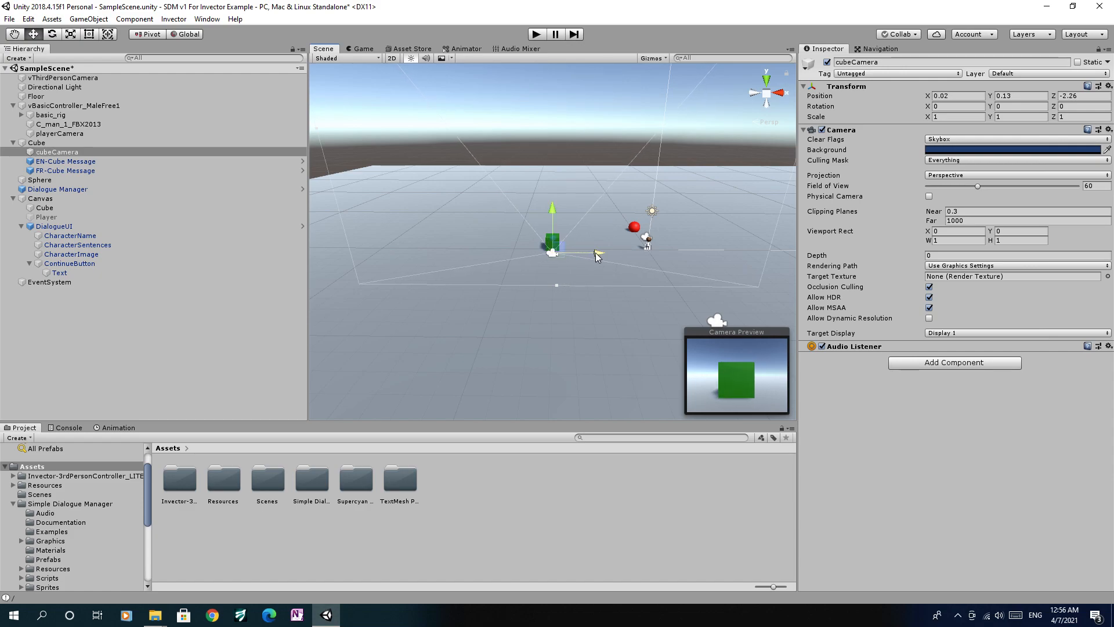
Step: Assign the Cube texture from the Simple Dialogue Manager's Sprites folder as cubeCamera's Target Texture
double_click(307, 484)
double_click(541, 487)
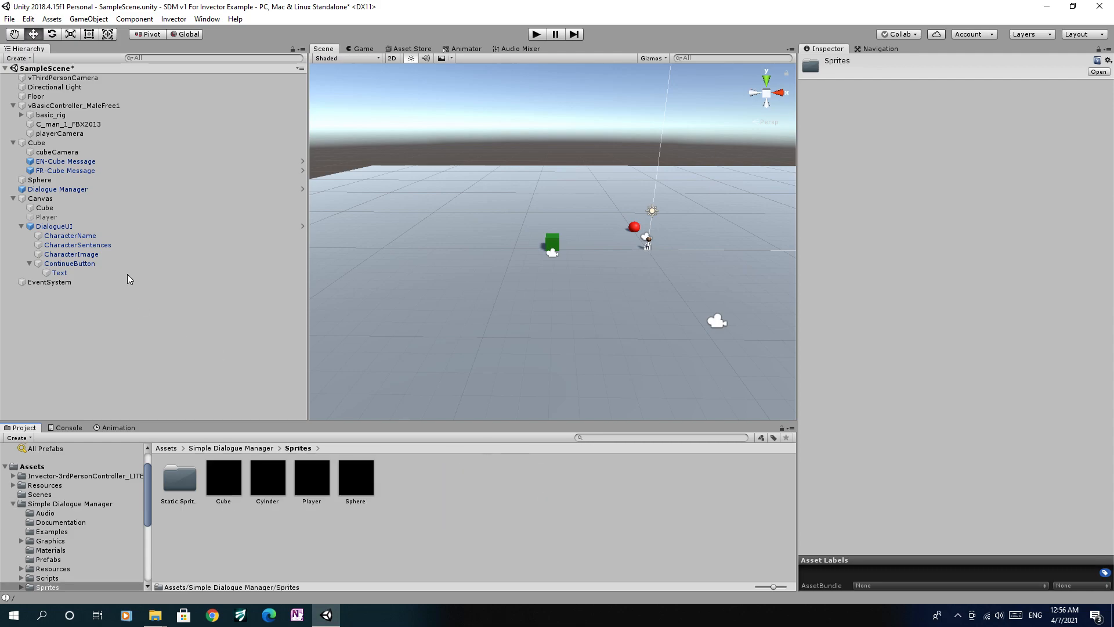
left_click(92, 152)
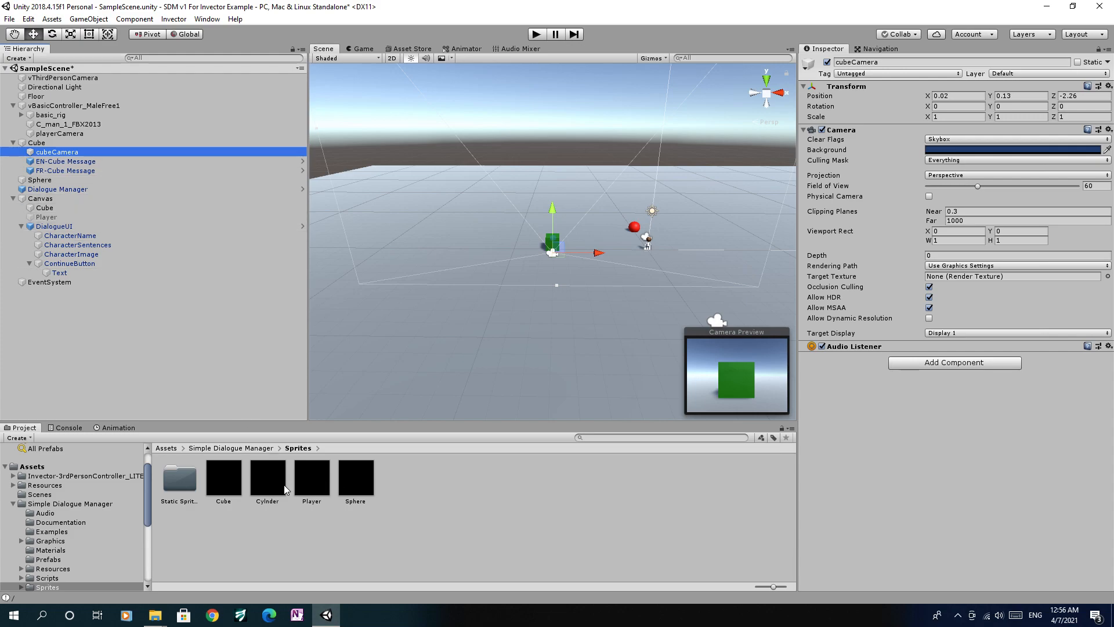
left_click_drag(259, 481, 949, 280)
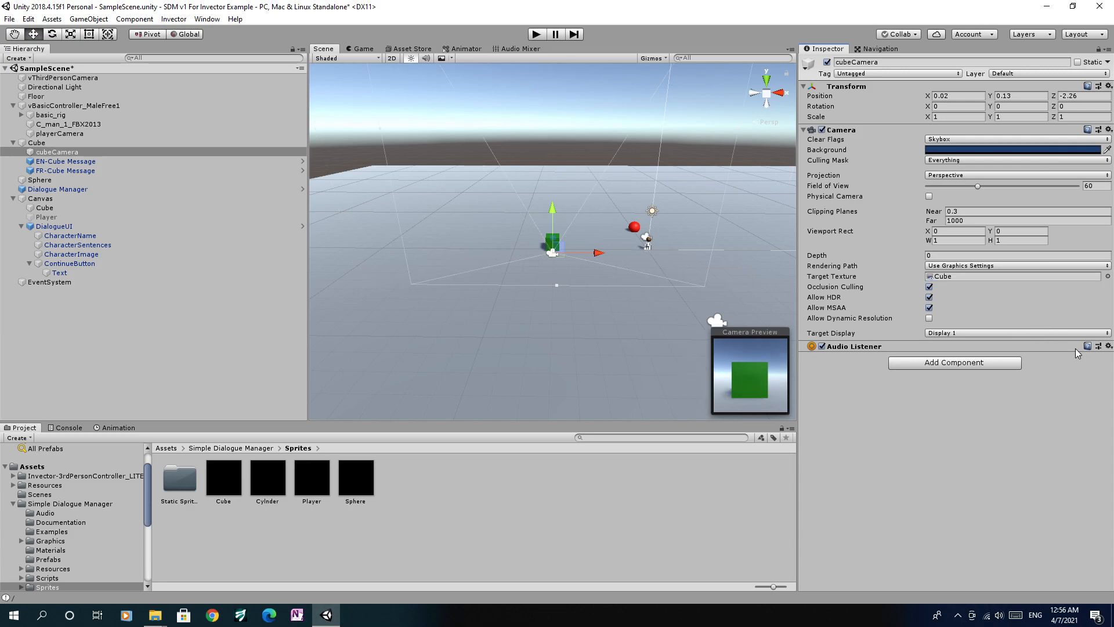
Step: Remove the Audio Listener from cubeCamera and disable its Camera component, checking the setup against playerCamera
left_click(1108, 347)
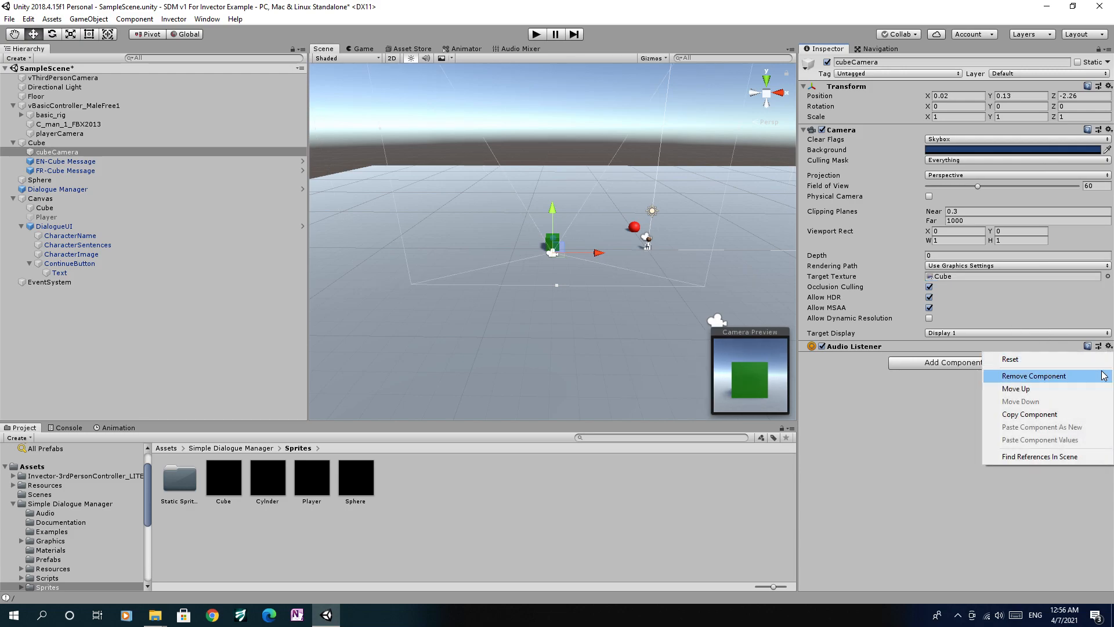
left_click(1103, 375)
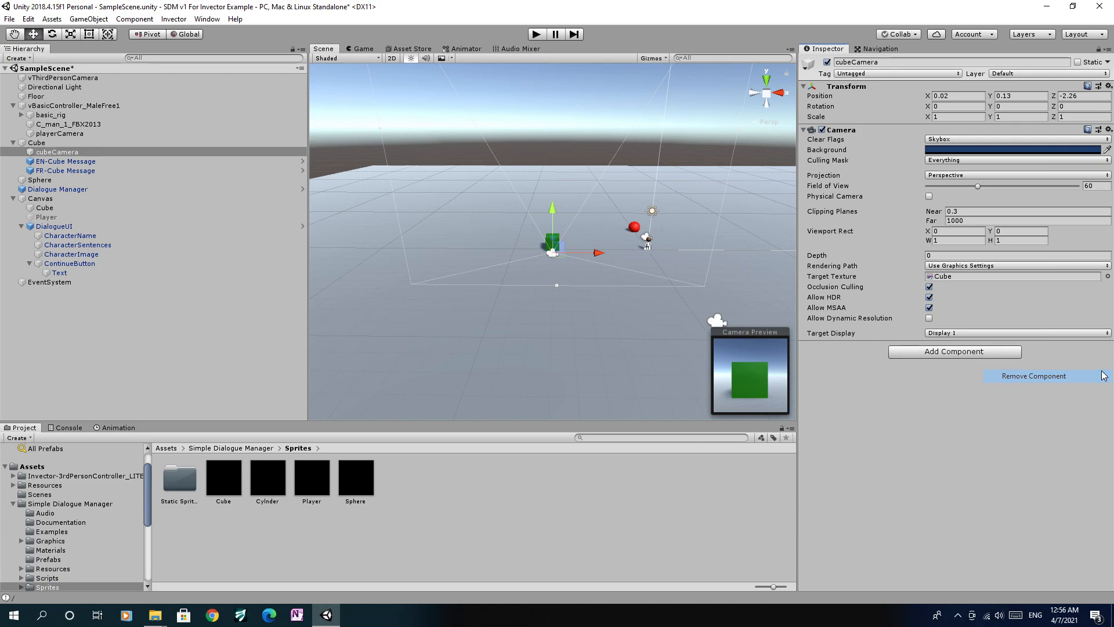
left_click(822, 130)
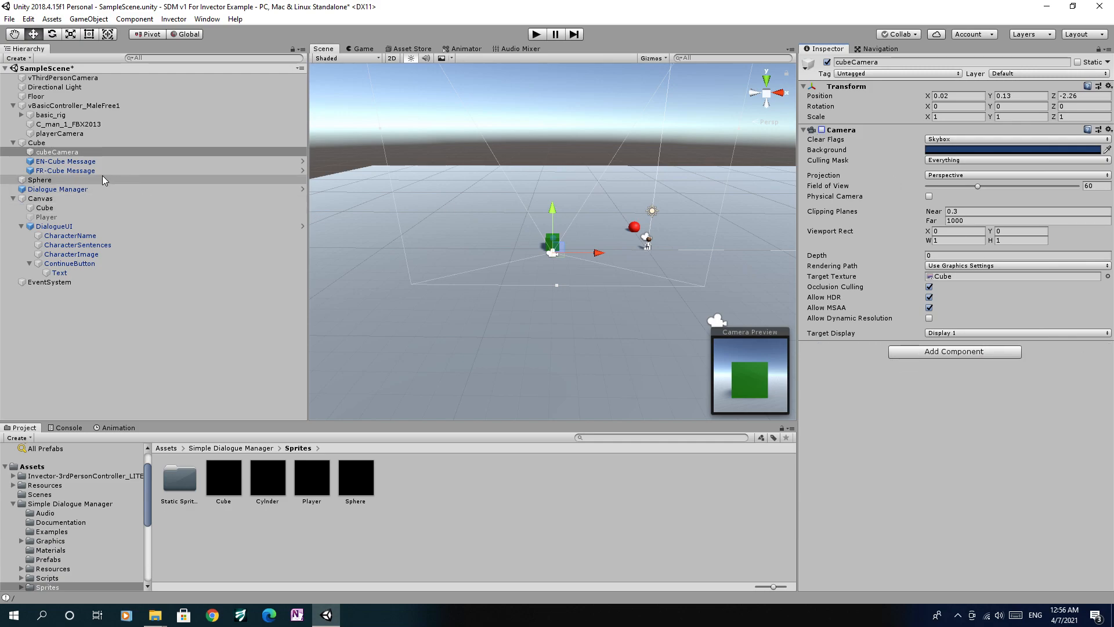
left_click(81, 135)
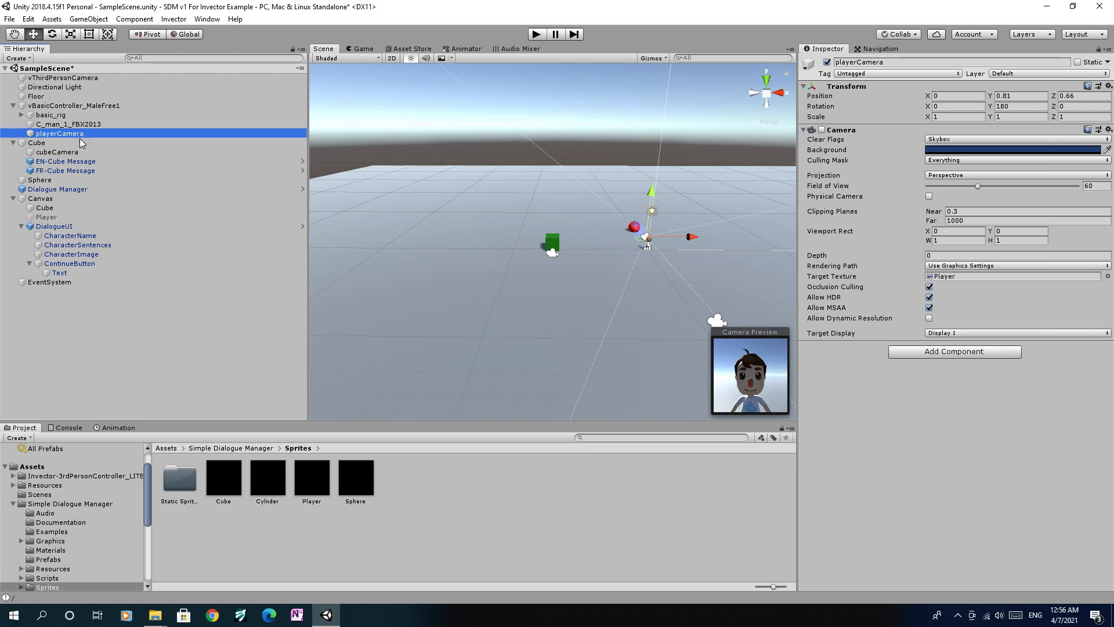
left_click(87, 153)
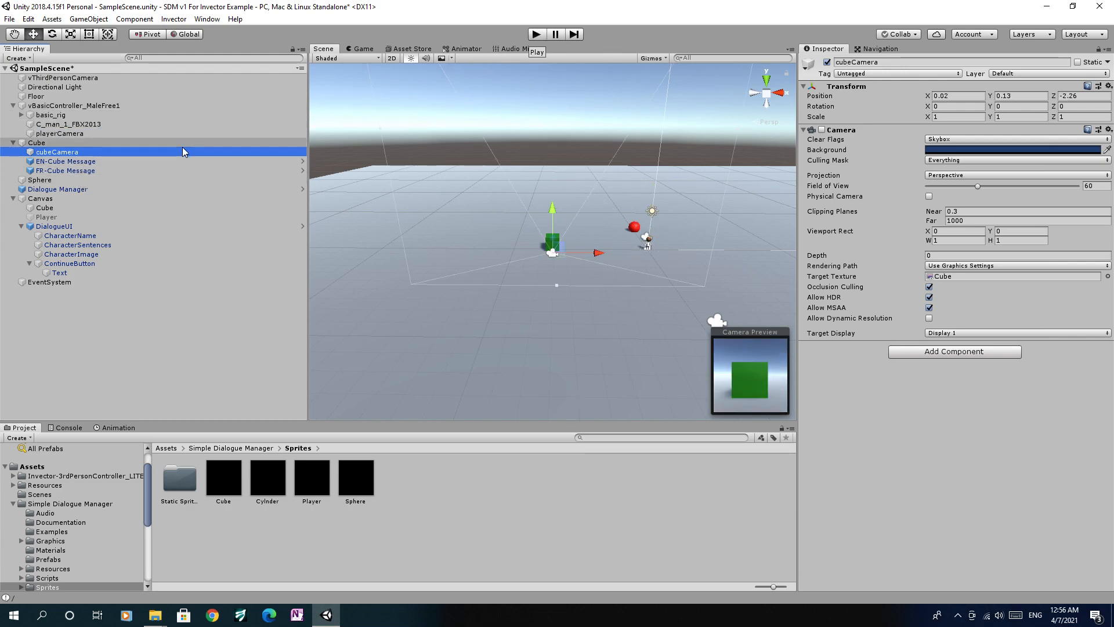
Step: Deactivate the Canvas's Cube image and assign it to Element 0 of EN-Cube Message's Player Images
left_click(92, 163)
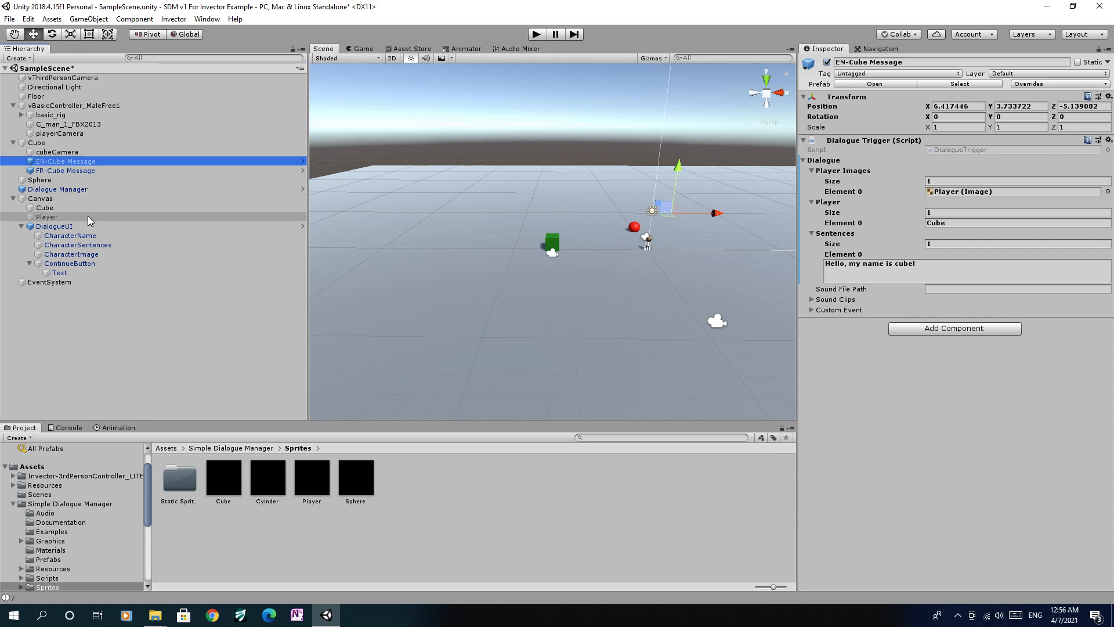
left_click(109, 207)
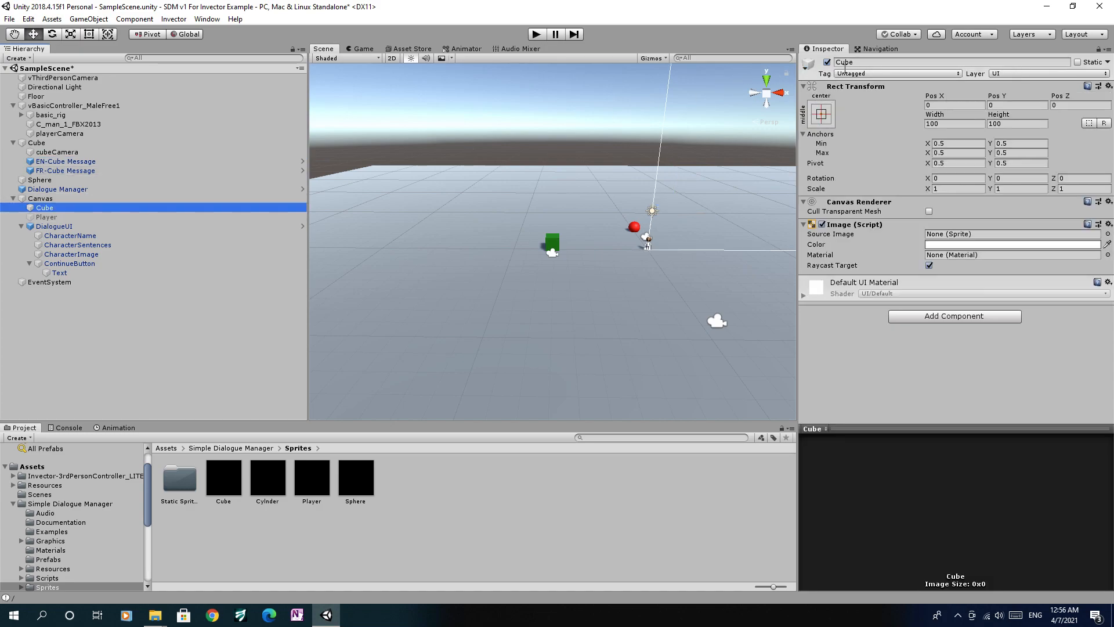
left_click(828, 62)
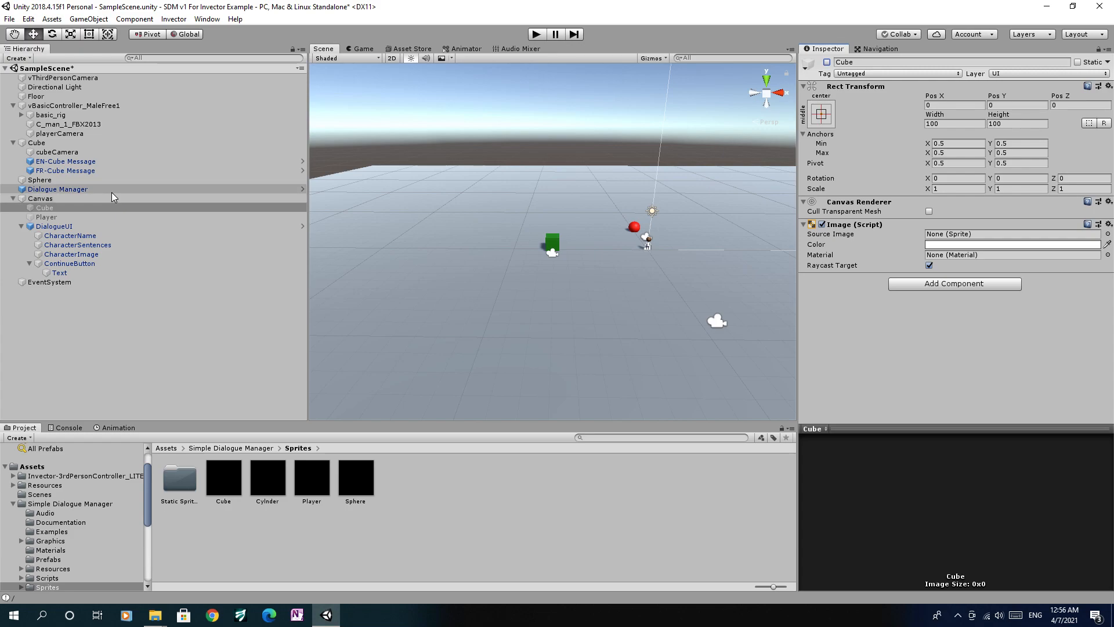
left_click(99, 161)
left_click_drag(68, 208, 948, 196)
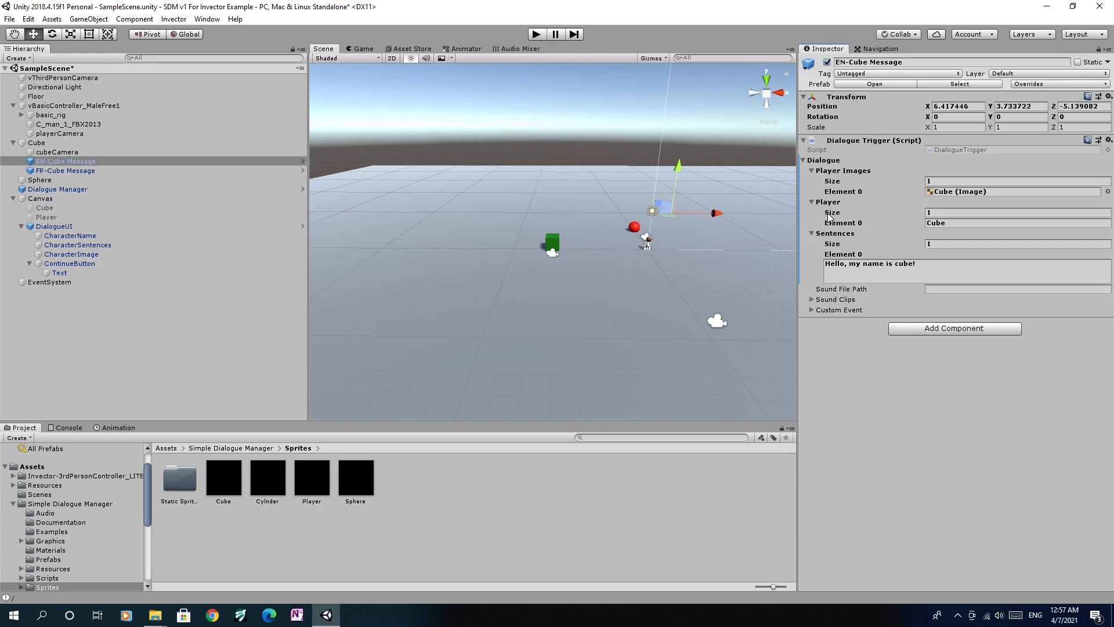
Step: Play the scene, walk the character to the green cube to test its English dialogue, and stop playing
left_click(535, 36)
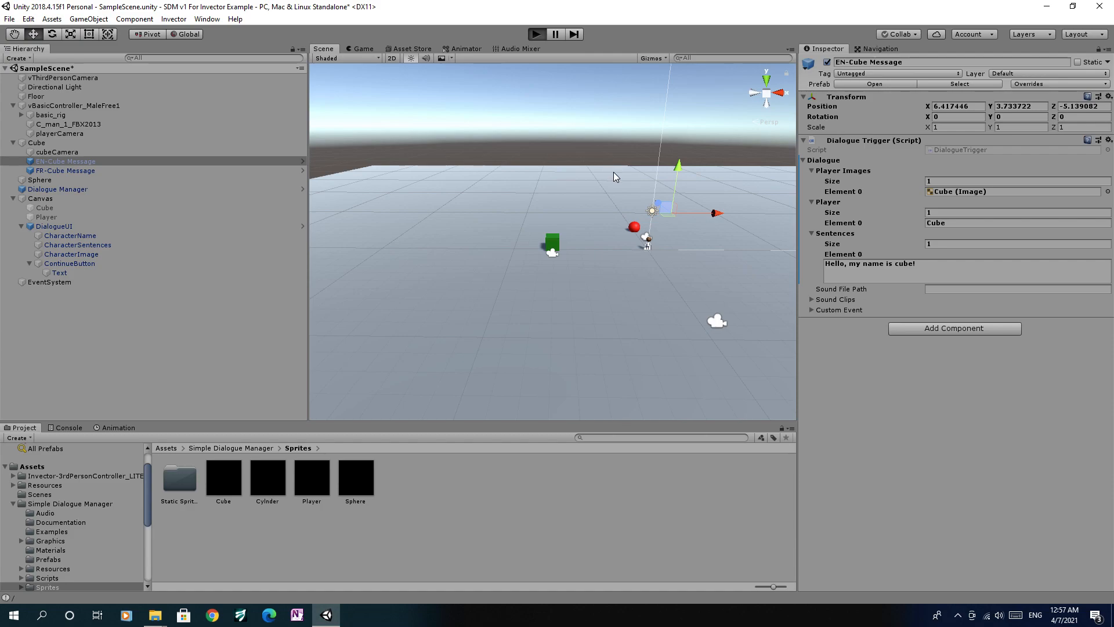
key("w")
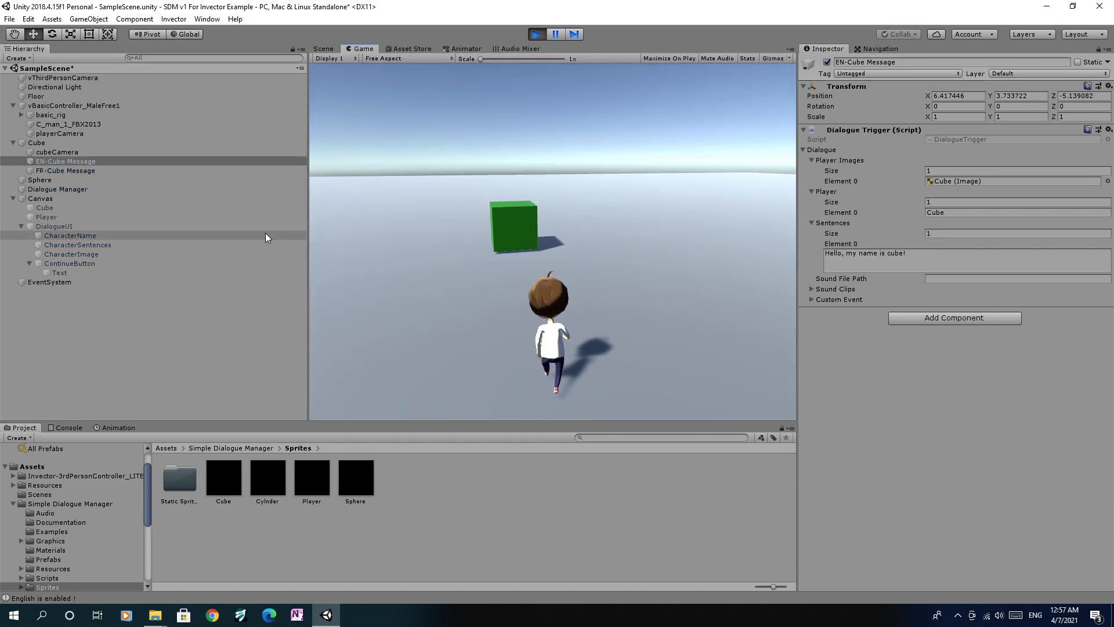
key("w")
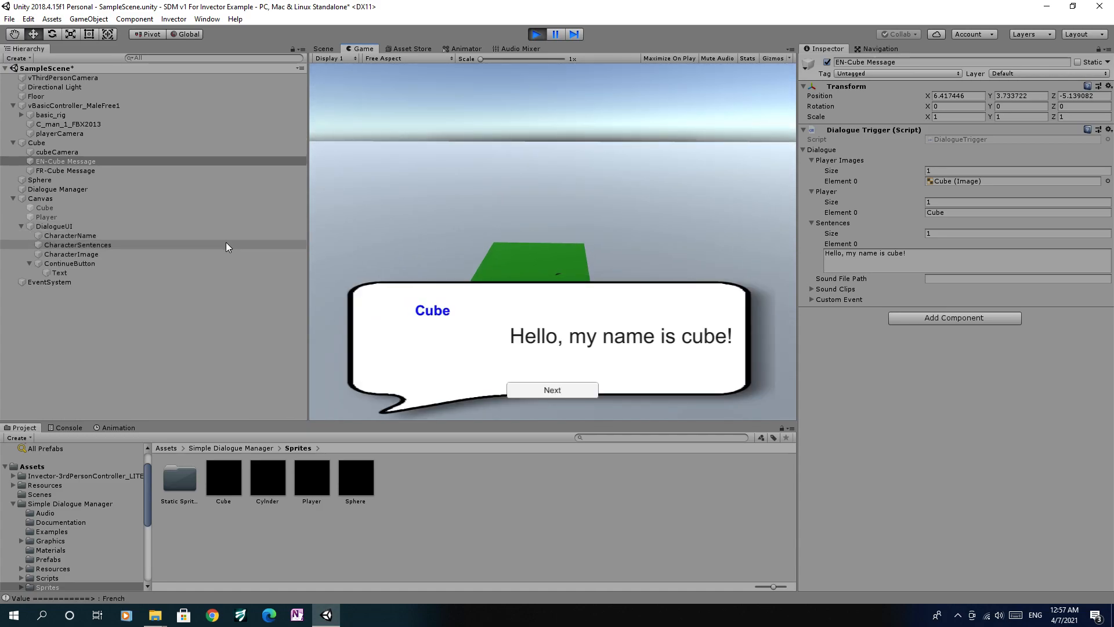
key("s")
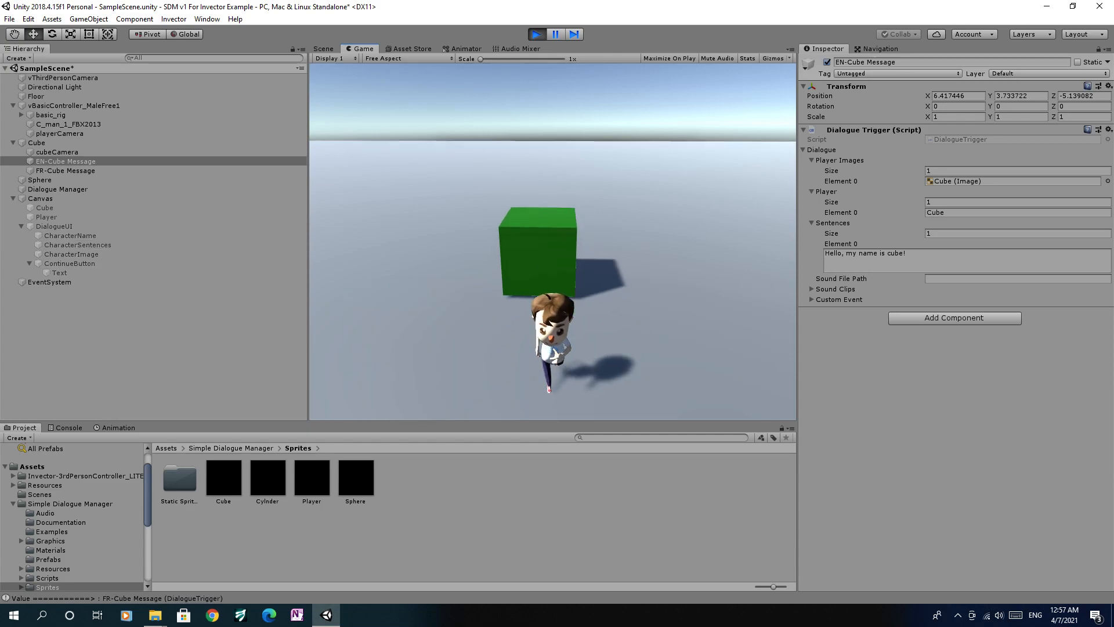
key("w")
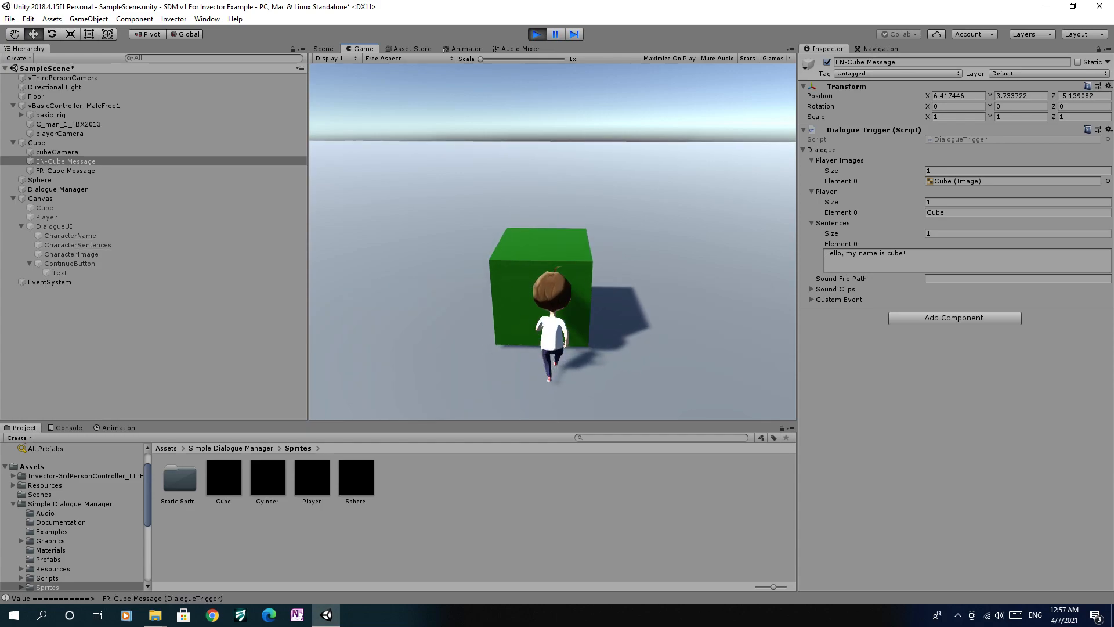
left_click(552, 391)
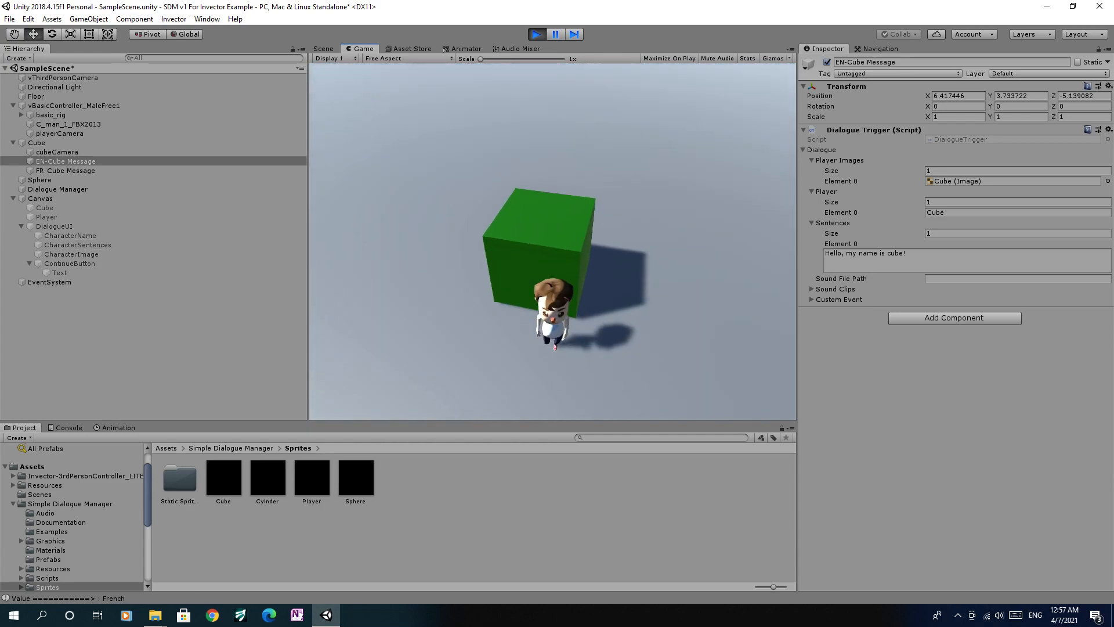
left_click(537, 34)
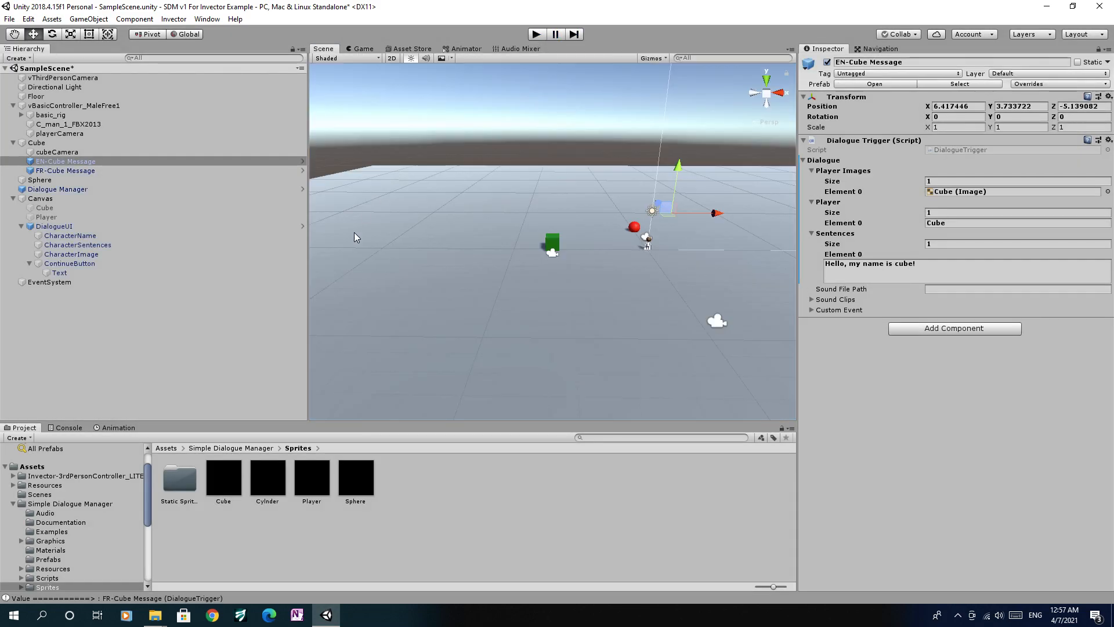
Step: Add the Update Image script to the green Cube, with cubeCamera as Char Camera and the Cube image as Image 2 Load
left_click(37, 142)
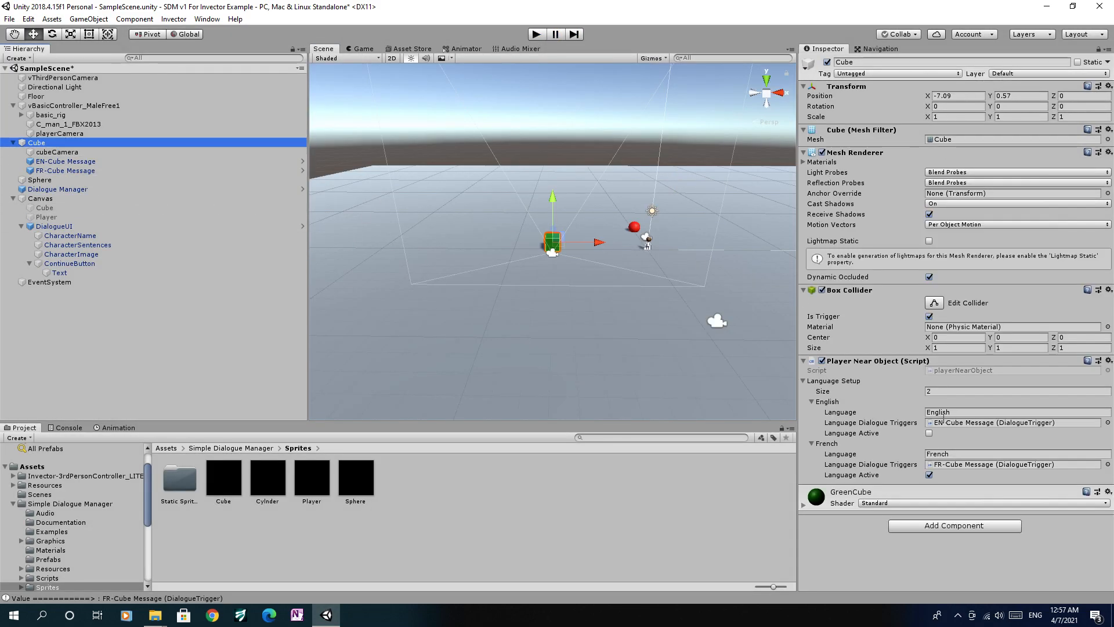
left_click(965, 526)
type("update")
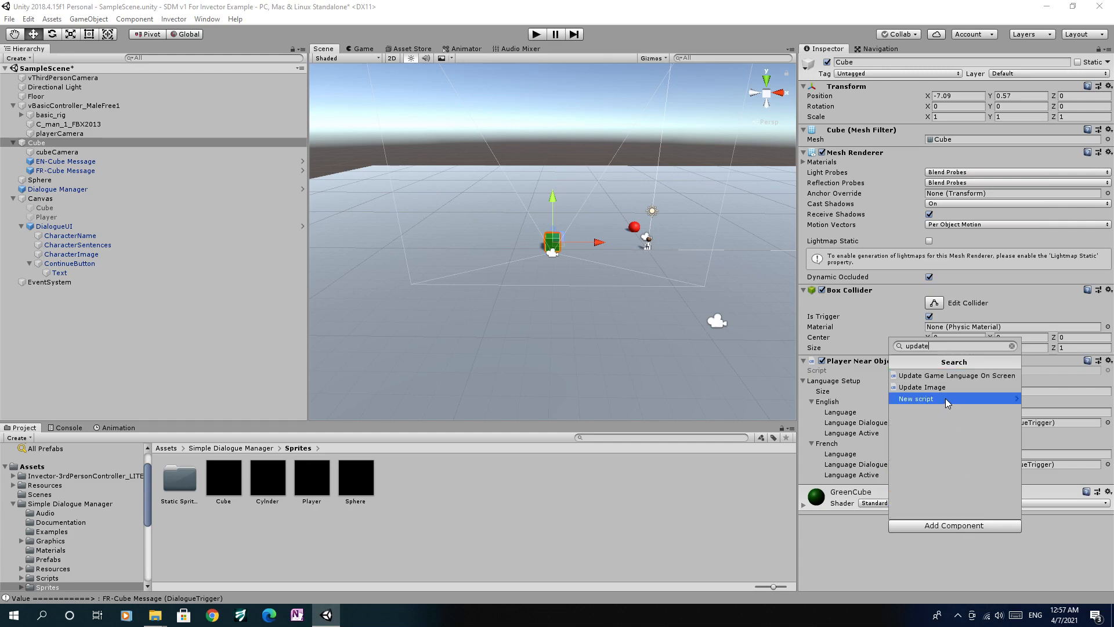
left_click(929, 387)
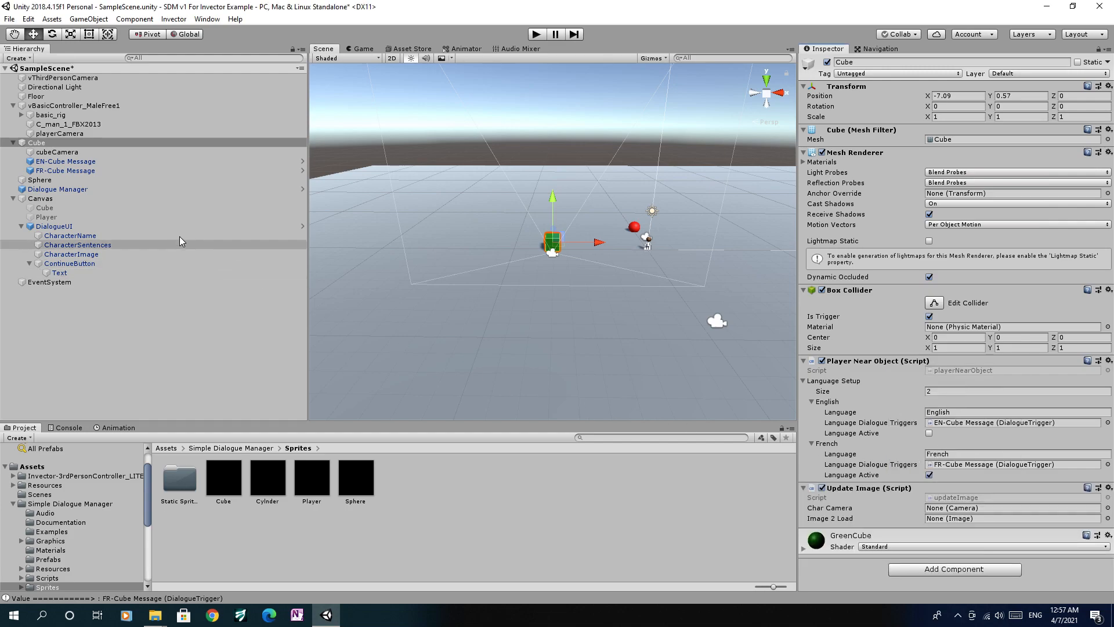
left_click_drag(79, 151, 952, 509)
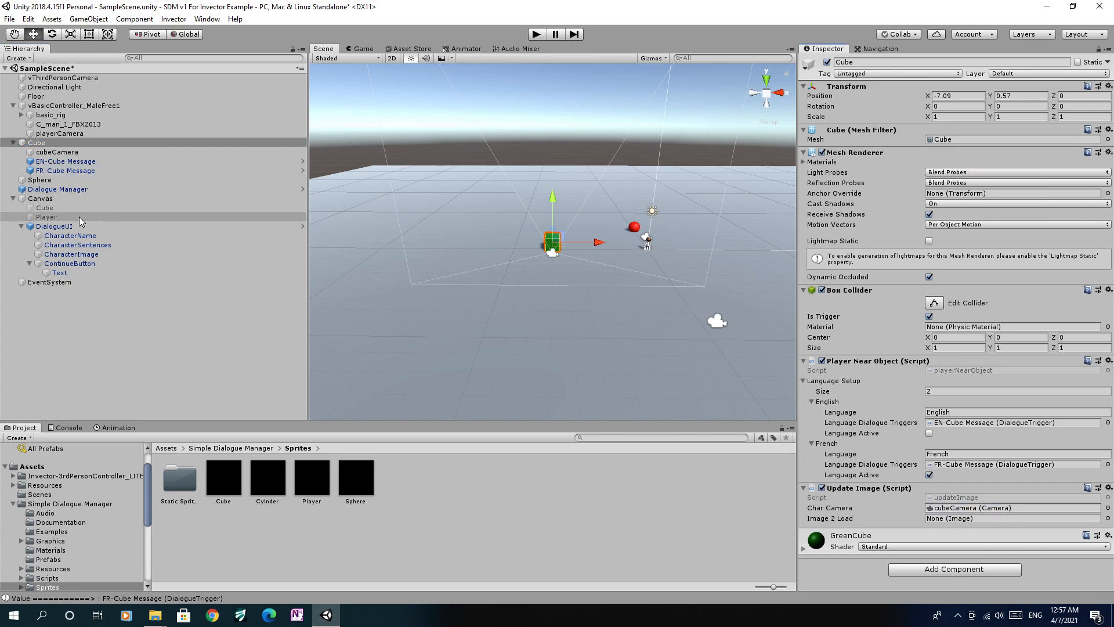
left_click_drag(69, 207, 935, 519)
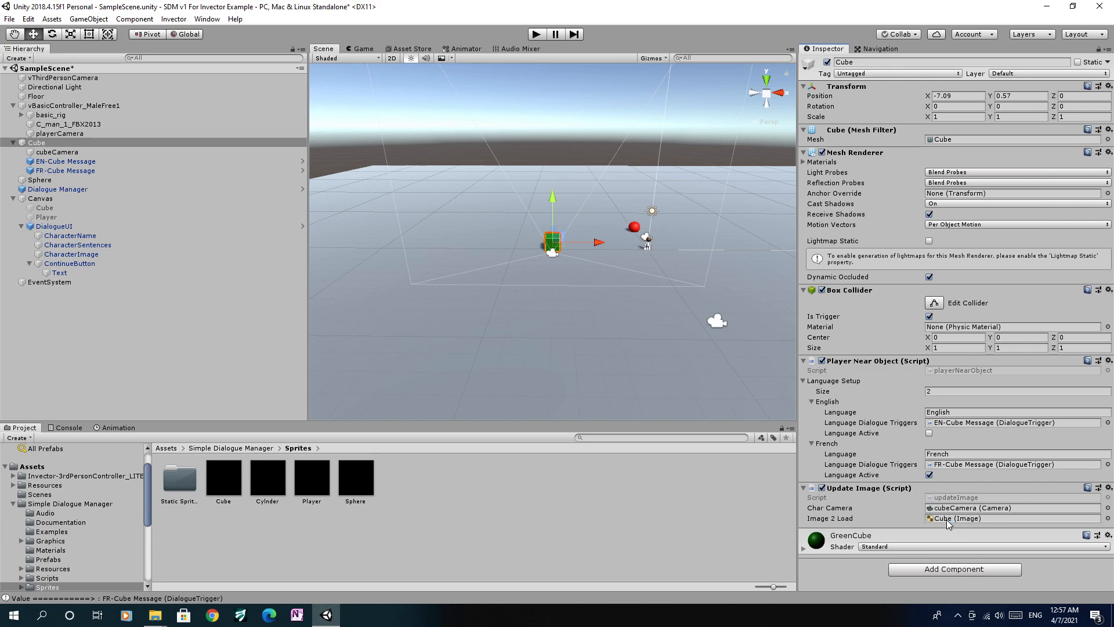
Step: Play the scene, walk the character to the green cube to check its camera-rendered dialogue image, advance the dialogue and stop playing
left_click(537, 35)
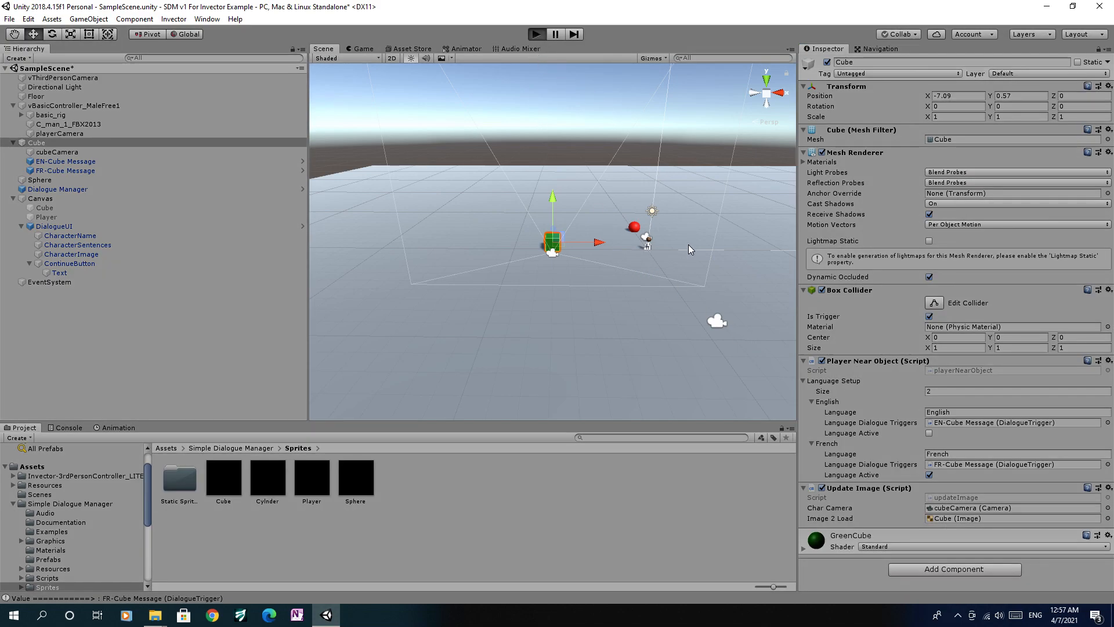
key("a")
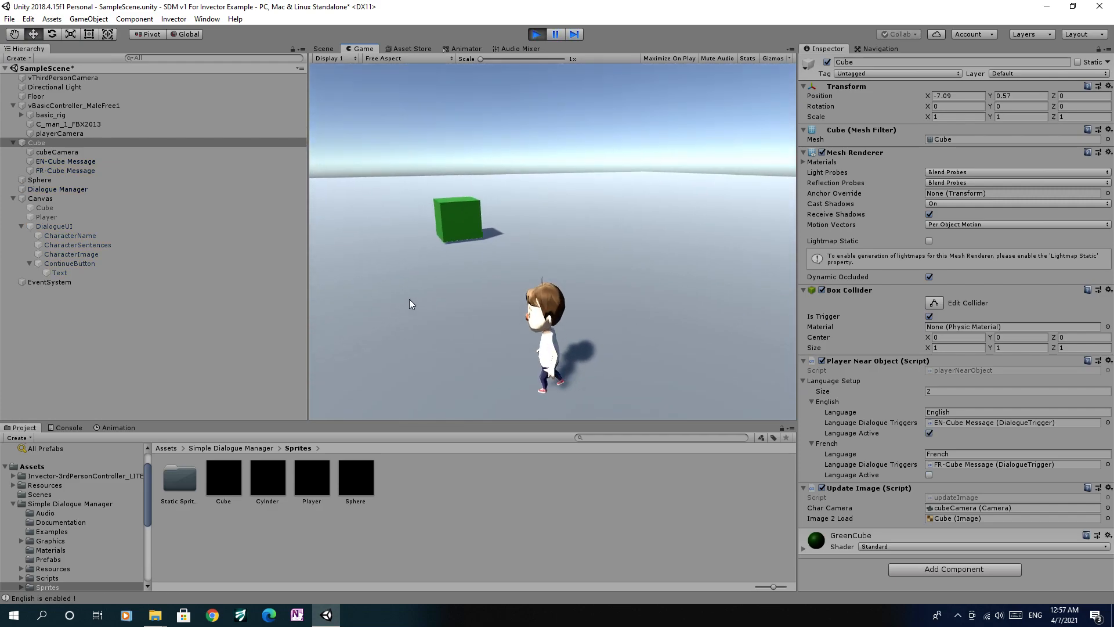
key("w")
key("a")
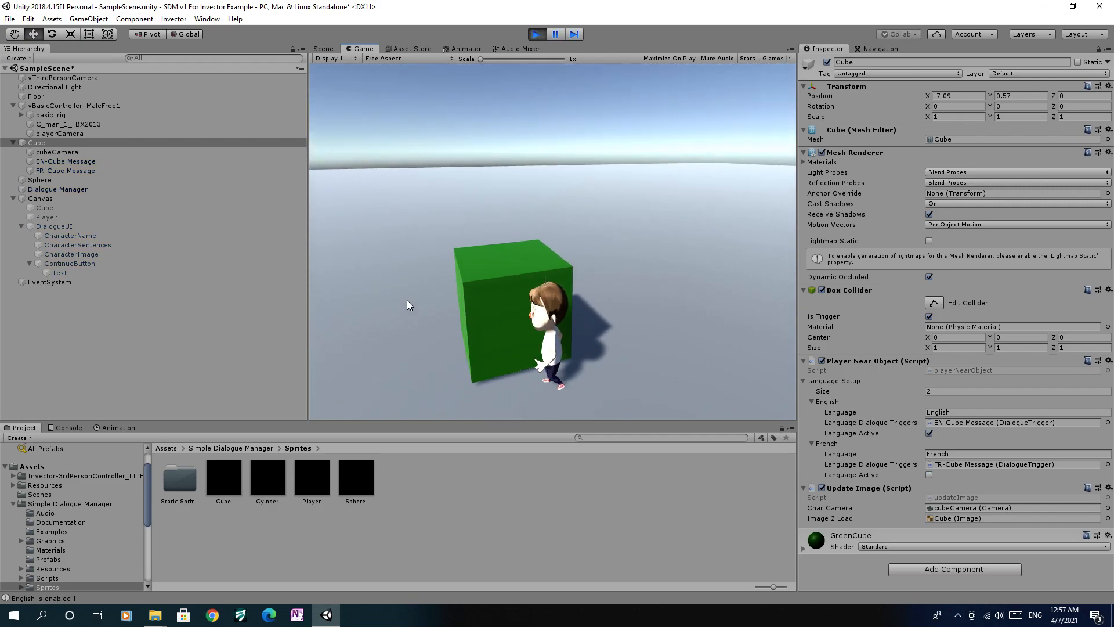
key("w")
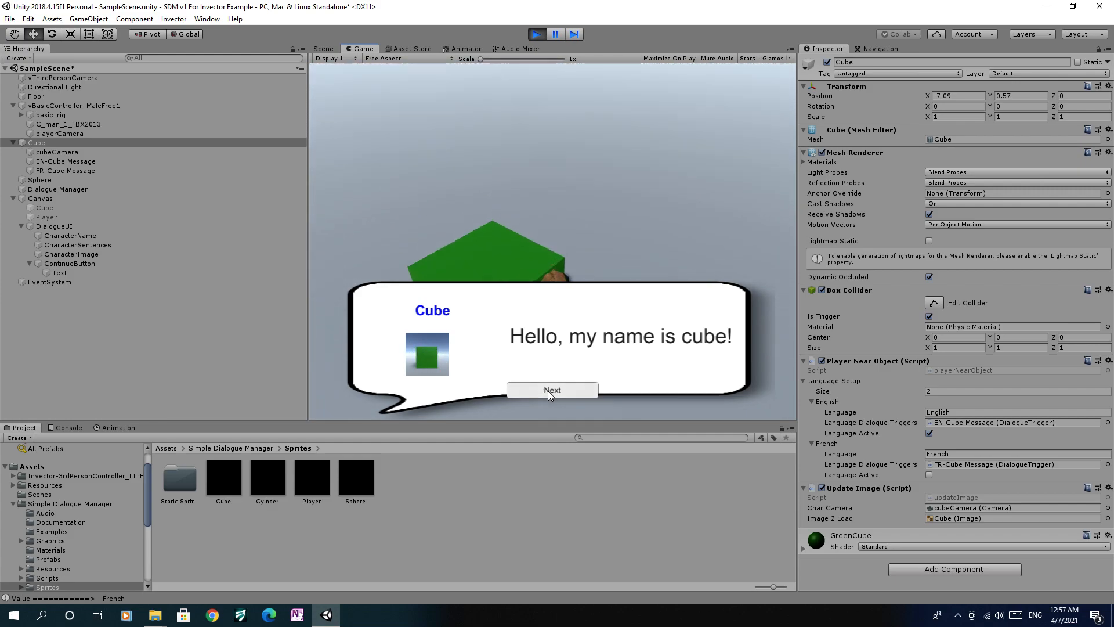
left_click(551, 390)
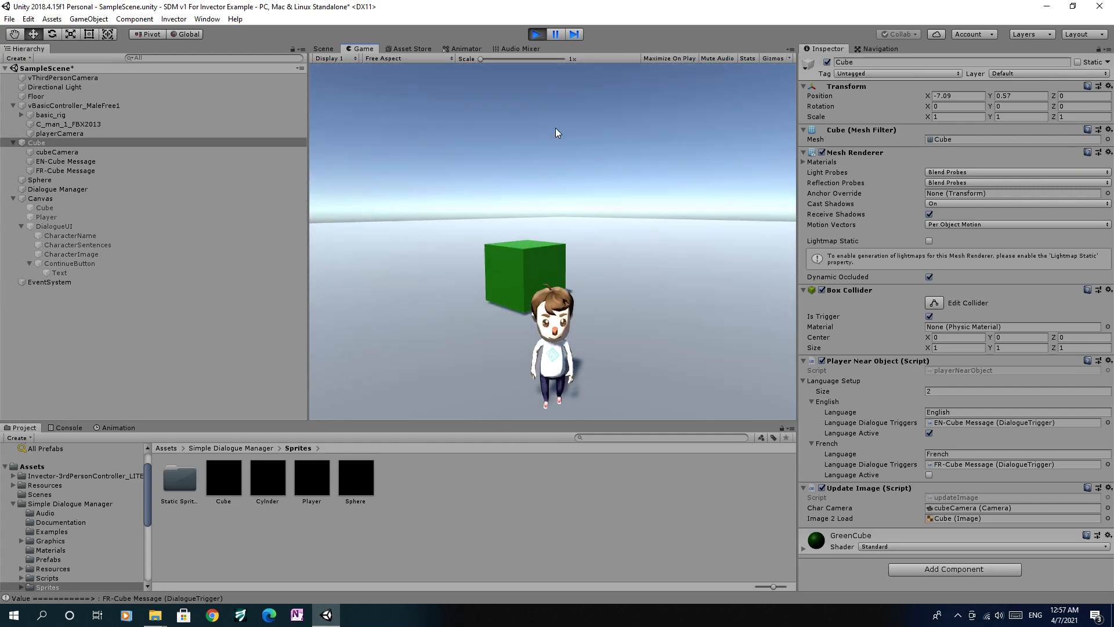
left_click(535, 35)
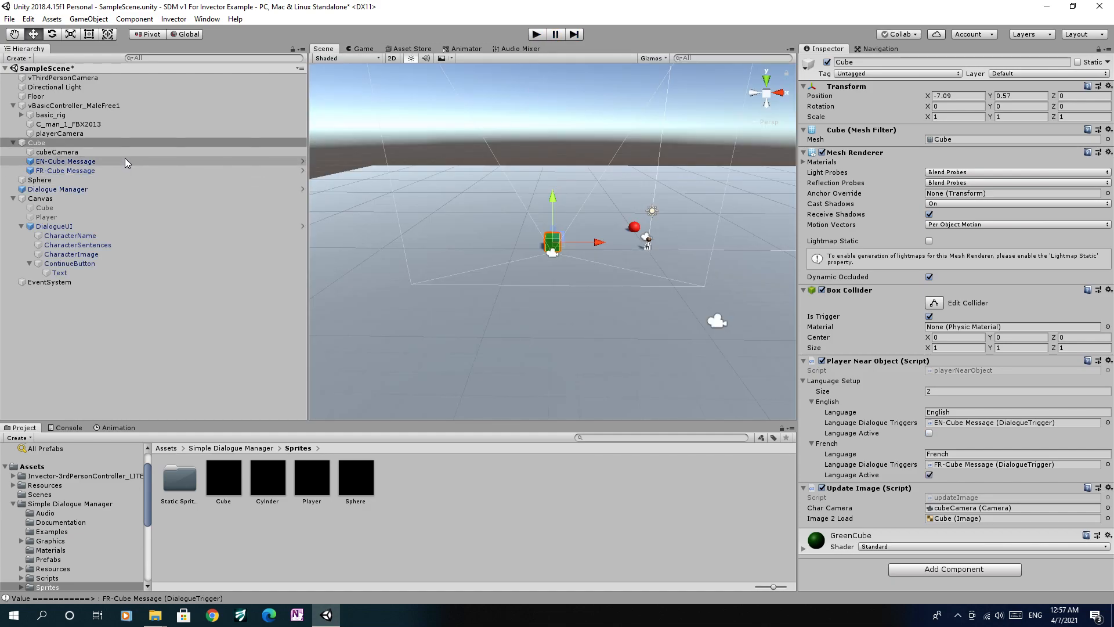
Step: Check EN-Cube Message's Sound File Path field, and preview the EN-Cube1 audio clip in the Assets/Resources/EN folder
left_click(124, 161)
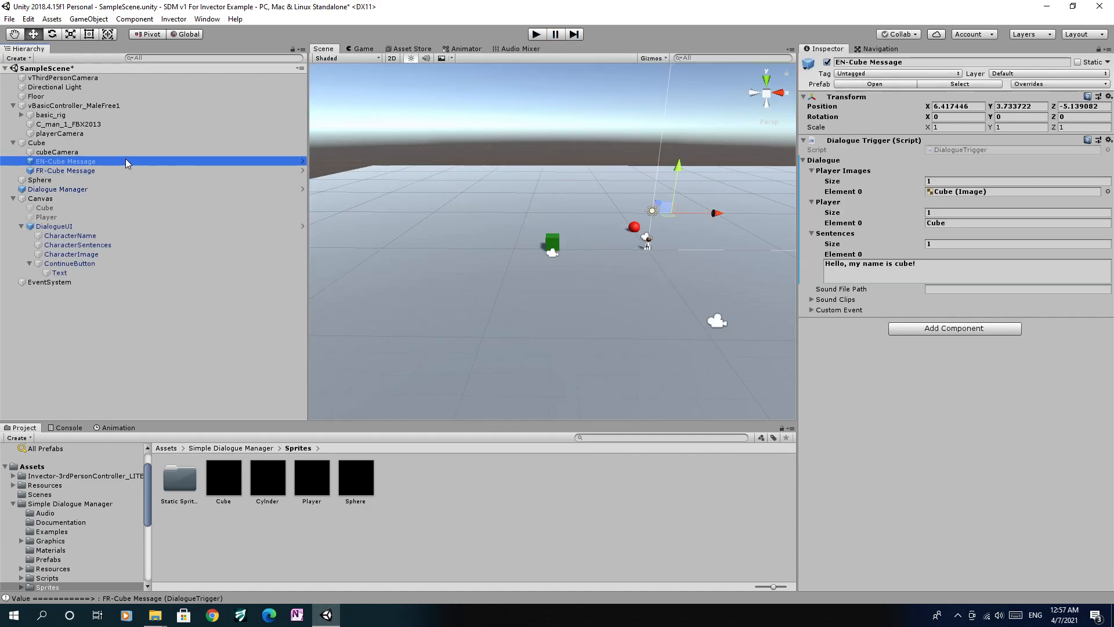
left_click(940, 292)
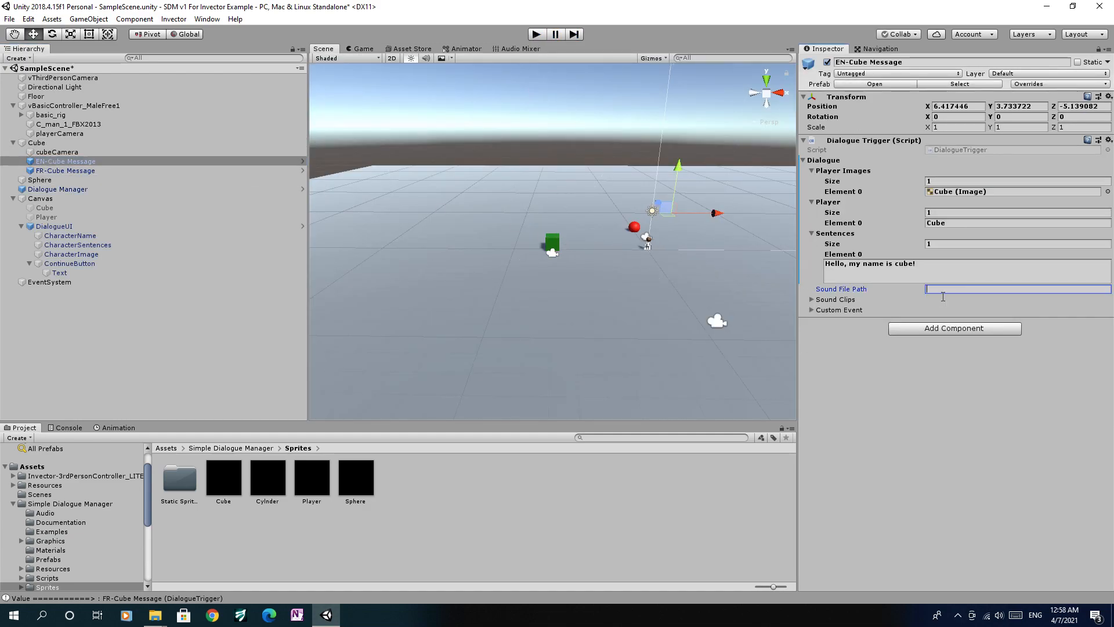
left_click(232, 448)
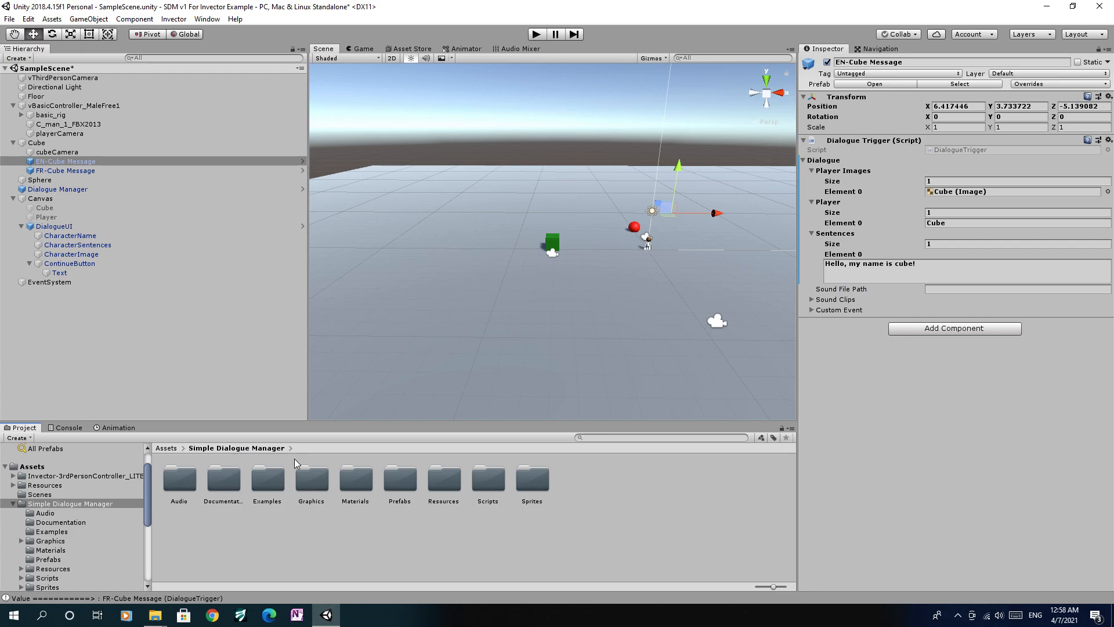
left_click(166, 448)
double_click(224, 479)
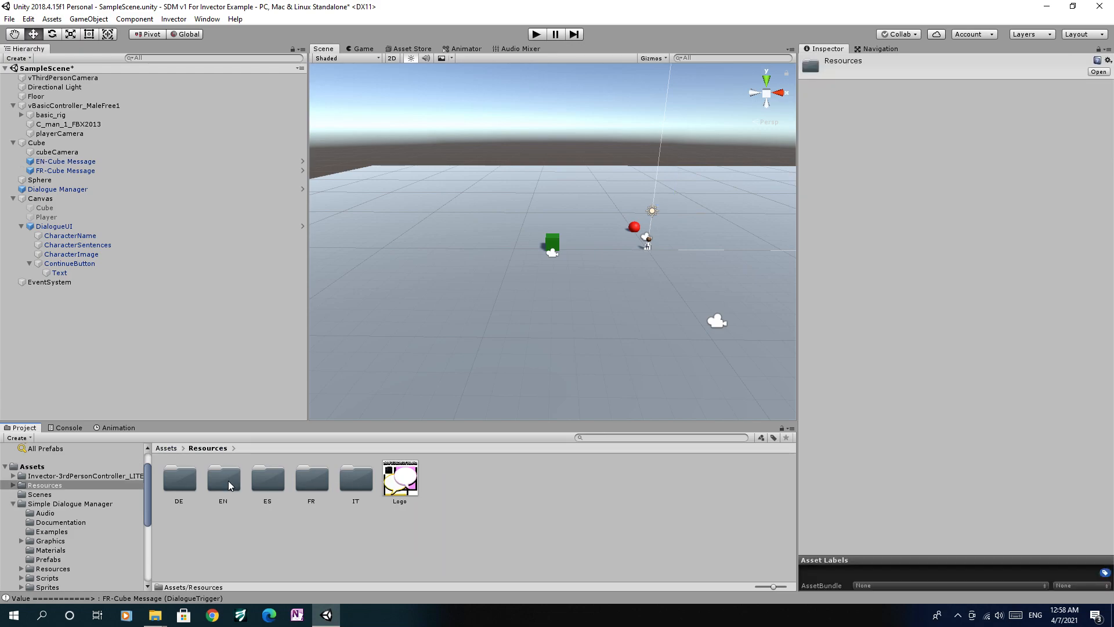
double_click(228, 479)
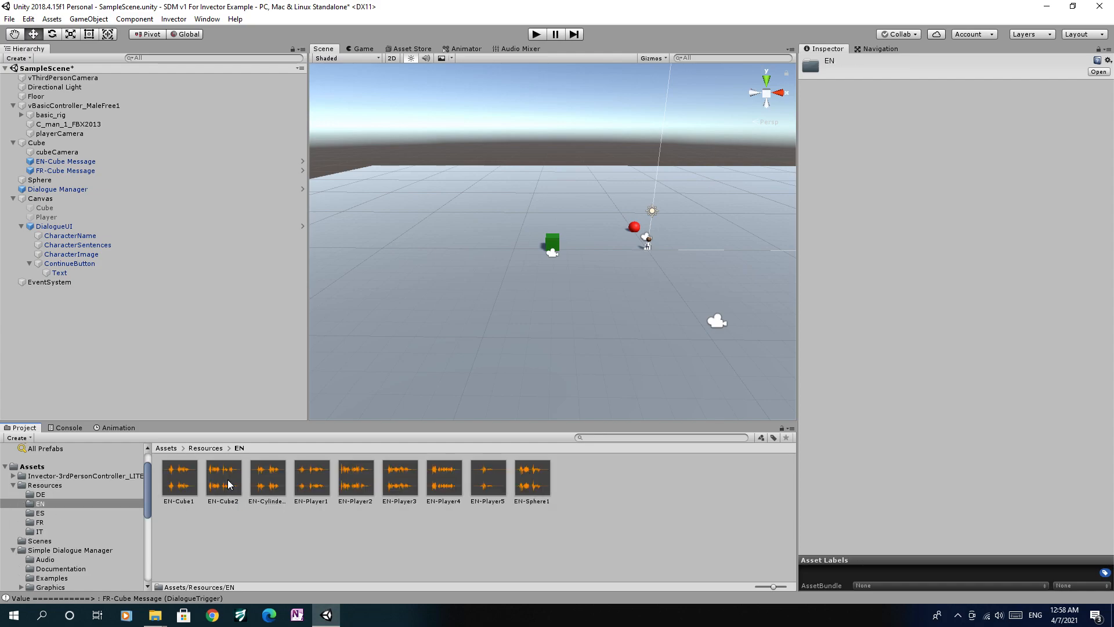
left_click(188, 478)
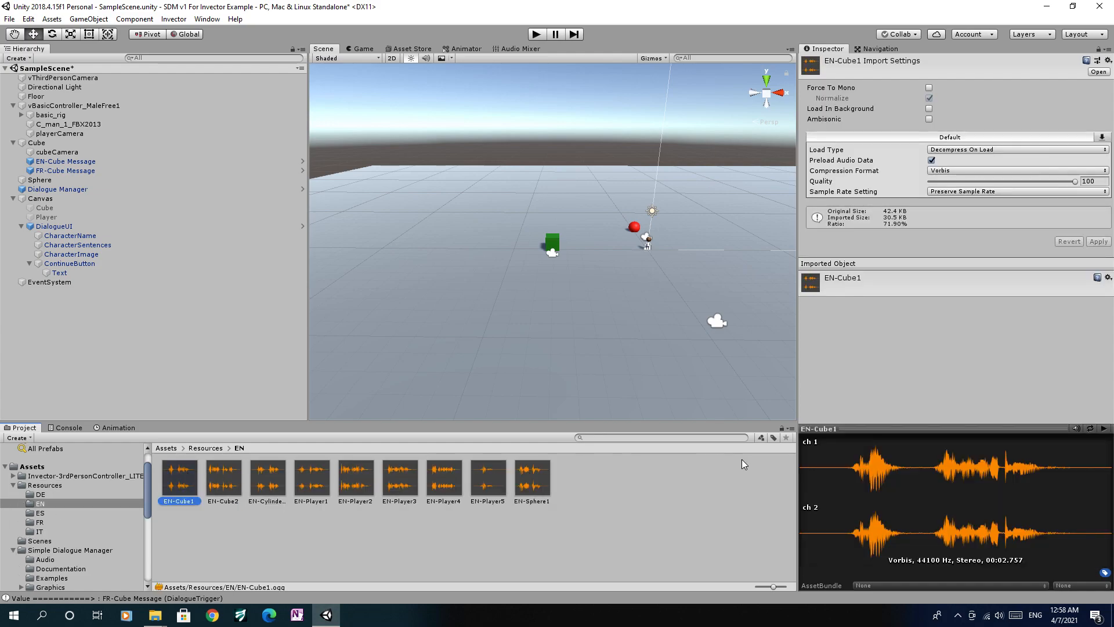
left_click(1103, 430)
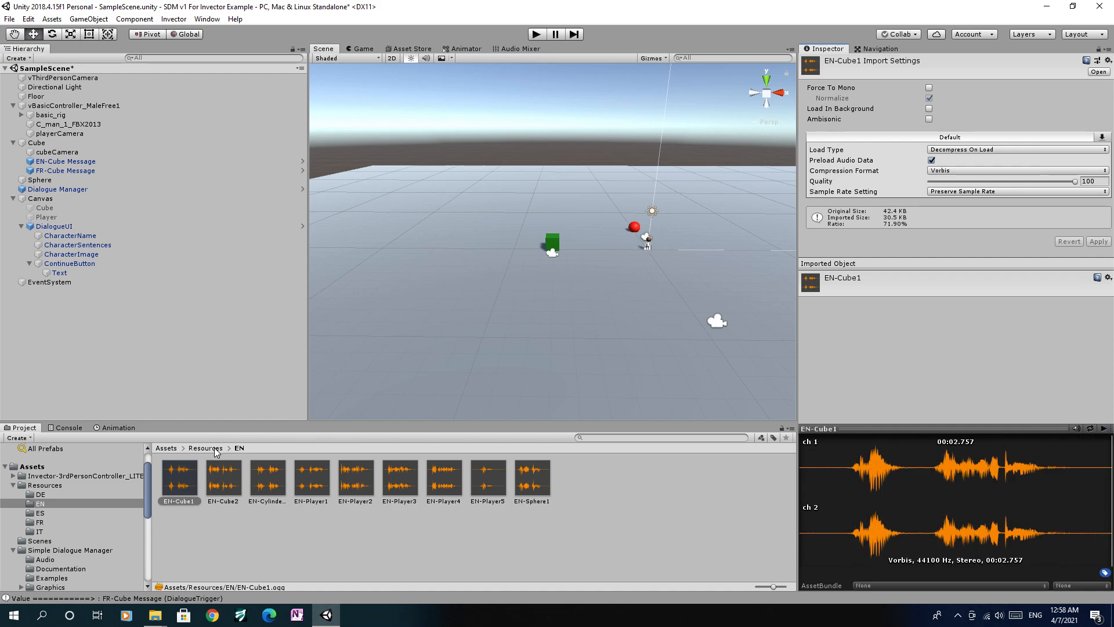
Step: Set EN-Cube Message's Sound File Path to EN and its Sound Clips size to 1
left_click(94, 161)
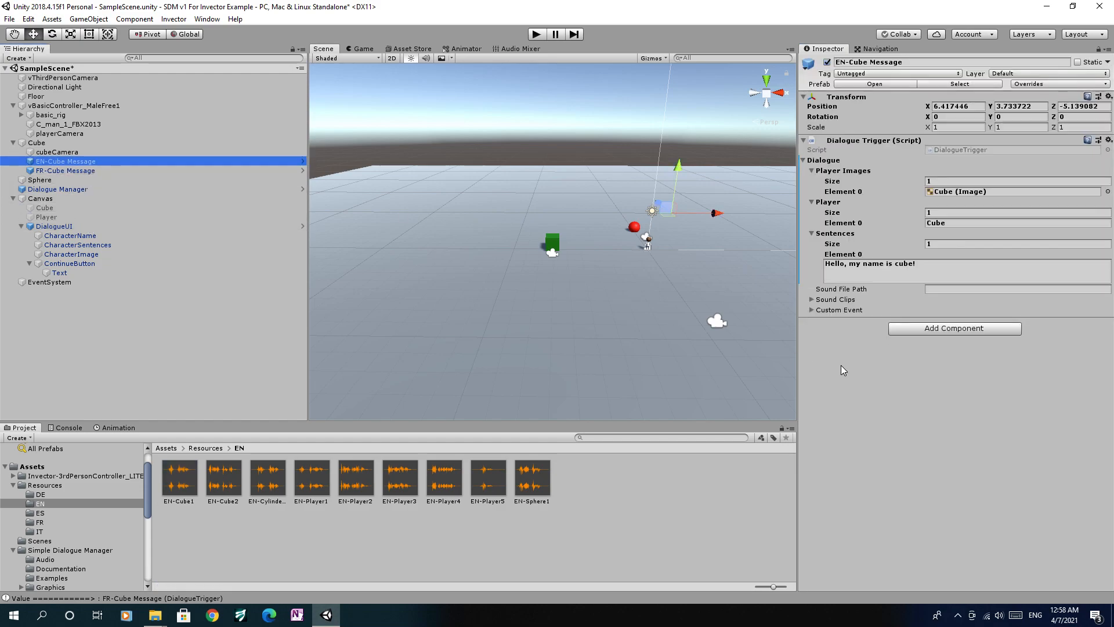
left_click(967, 291)
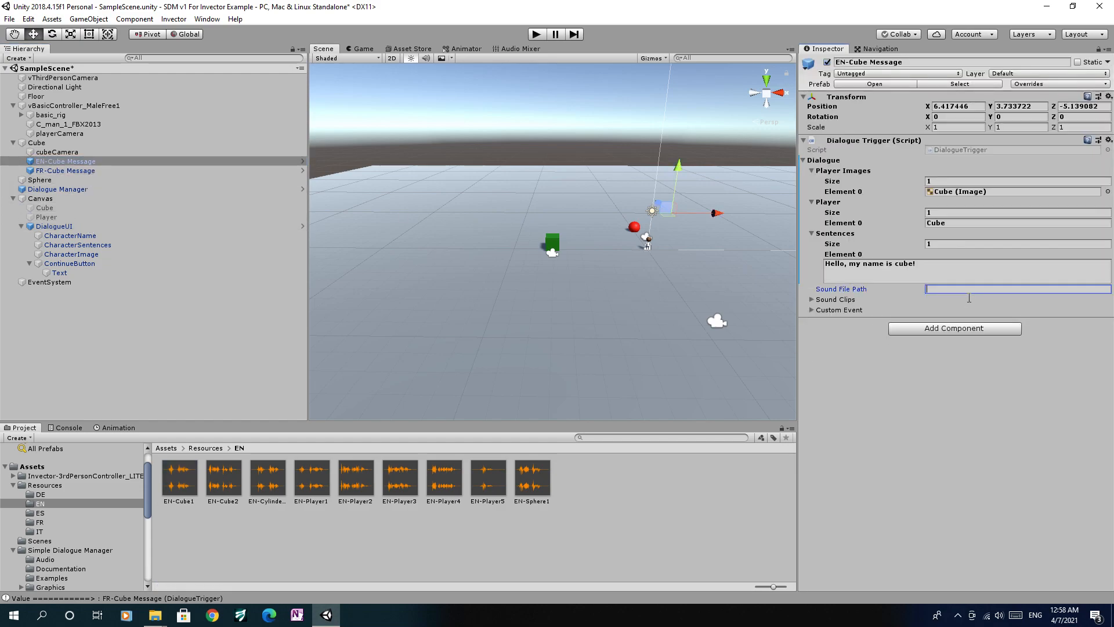
type("EN")
left_click(812, 299)
left_click(945, 313)
type("1")
key("Return")
Step: Name Element 0 of EN-Cube Message's Sound Clips Message1 and assign the EN-Cube1 audio clip to it
left_click(822, 321)
left_click(943, 331)
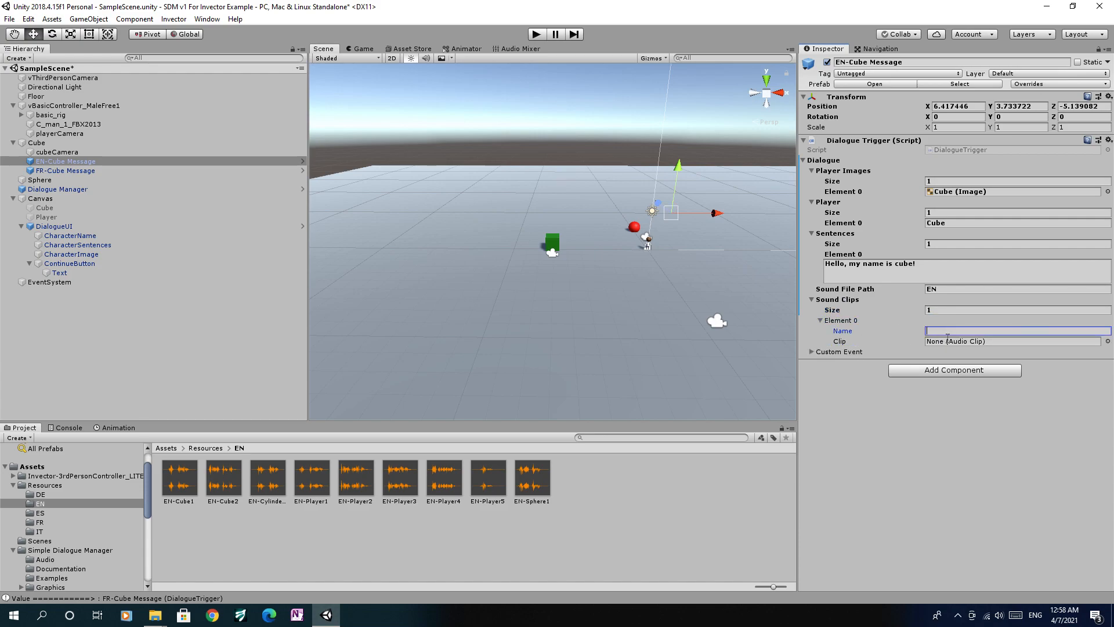
type("Message1")
left_click_drag(180, 473, 936, 342)
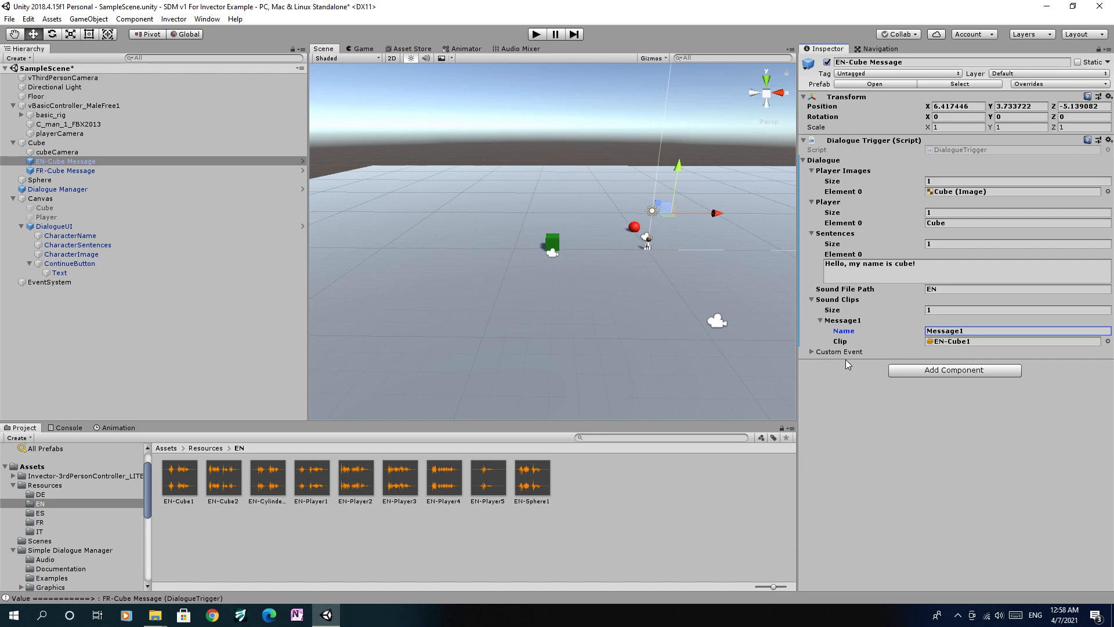
Step: Play the scene, walk the character to the green cube to test its English voice audio, walk away and stop playing
left_click(539, 36)
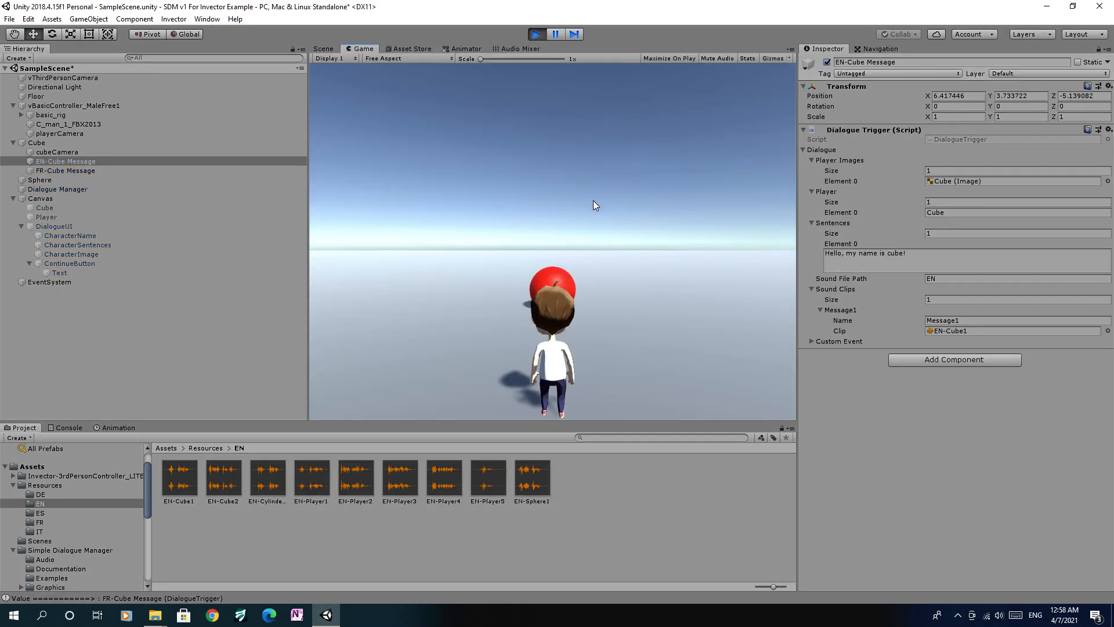
key("a")
key("w")
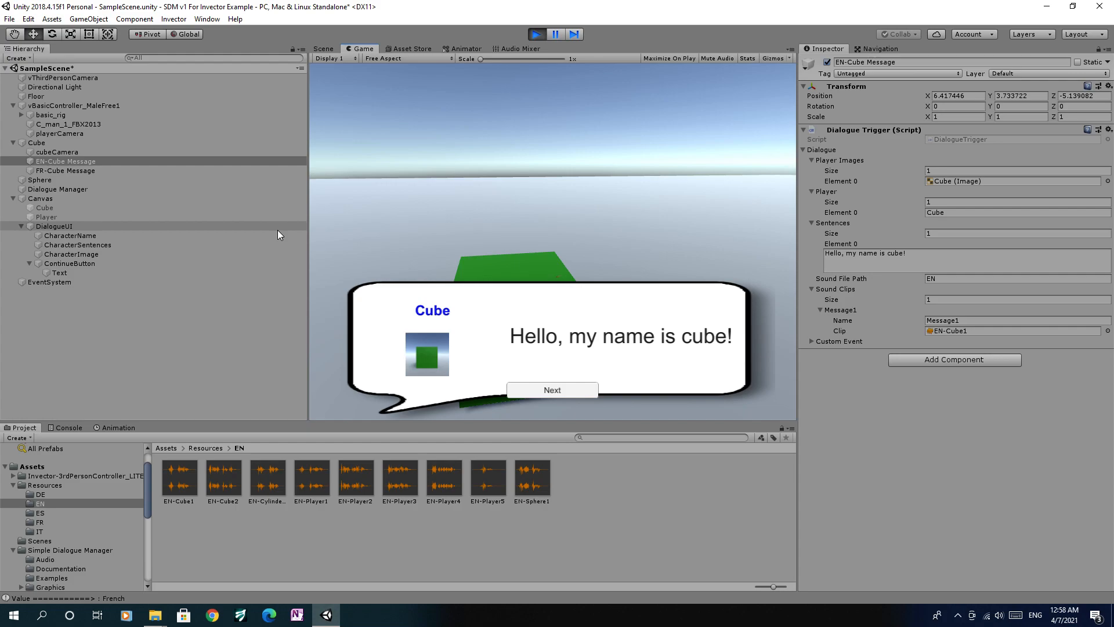
key("s")
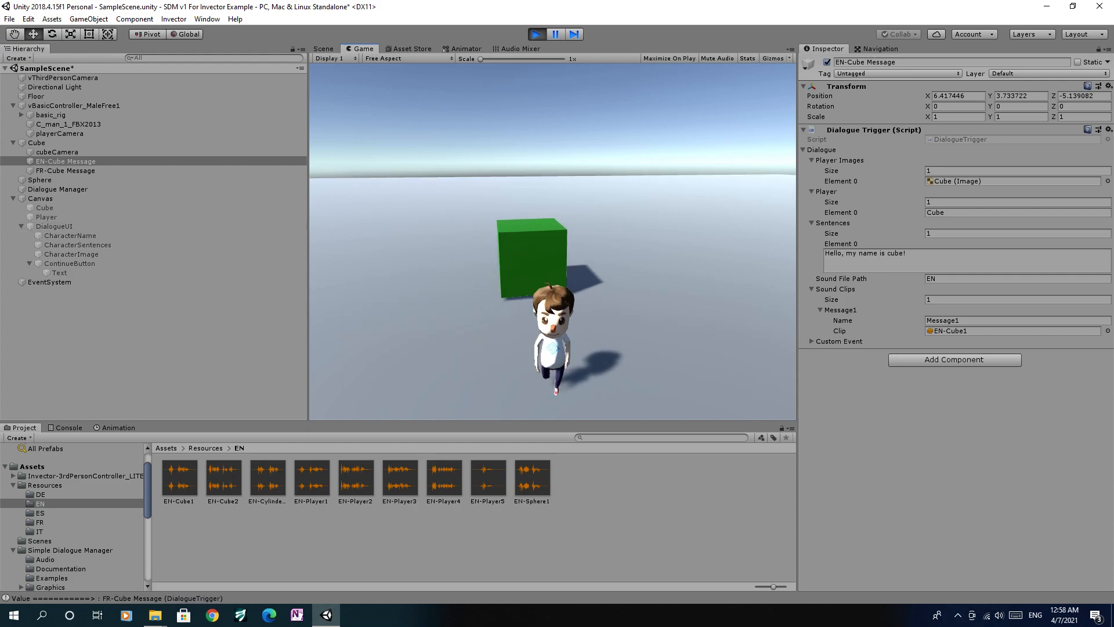
left_click(536, 33)
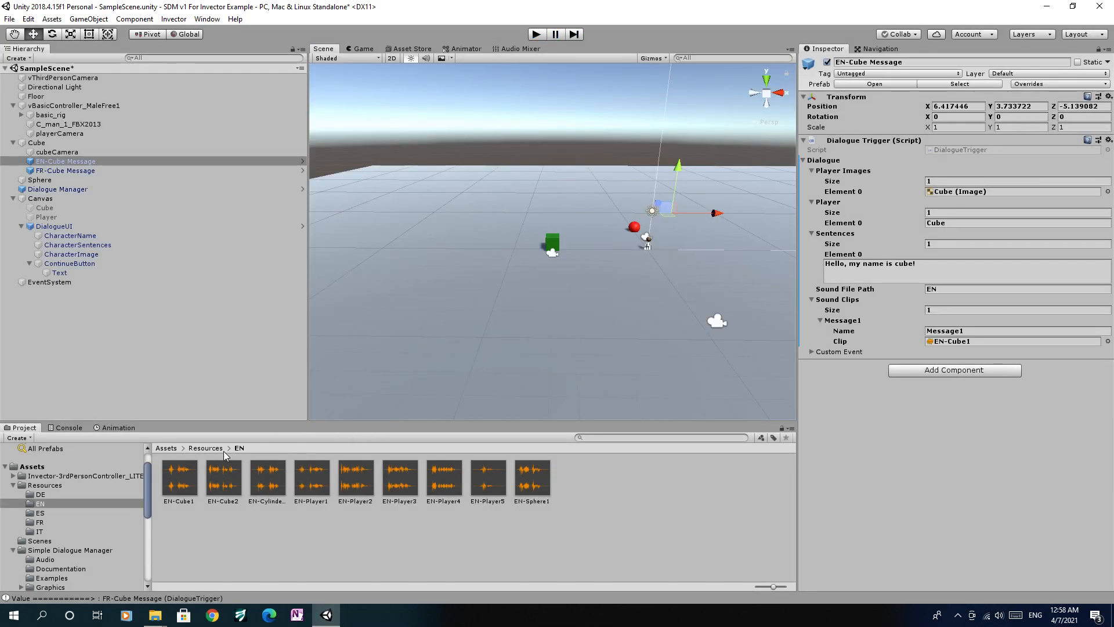
Step: Try the nested path FOLDER1/FOLDER2 as EN-Cube Message's Sound File Path, and restore it to EN
left_click(951, 292)
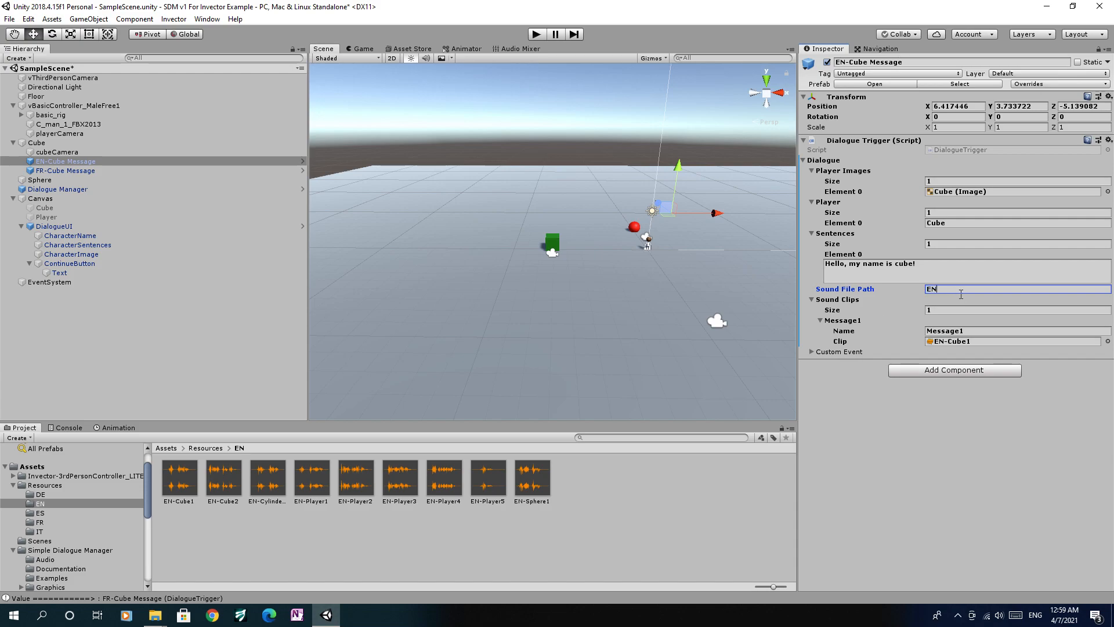
double_click(961, 294)
type("FOLDER1/FOLDER2")
key("ctrl+shift+Left")
key("ctrl+shift+Left")
key("ctrl+shift+Left")
type("EN")
Step: Set EN-Cube Message's Custom Event size to 1 and add an empty entry to the event's list
left_click(812, 350)
left_click(949, 362)
type("1")
key("Return")
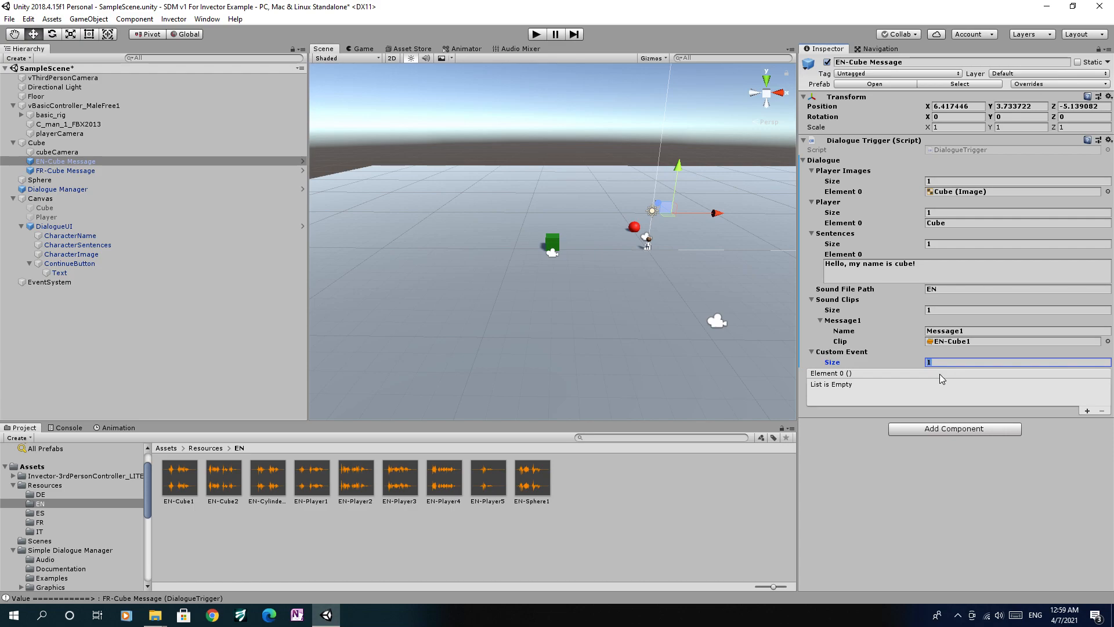
left_click(1087, 410)
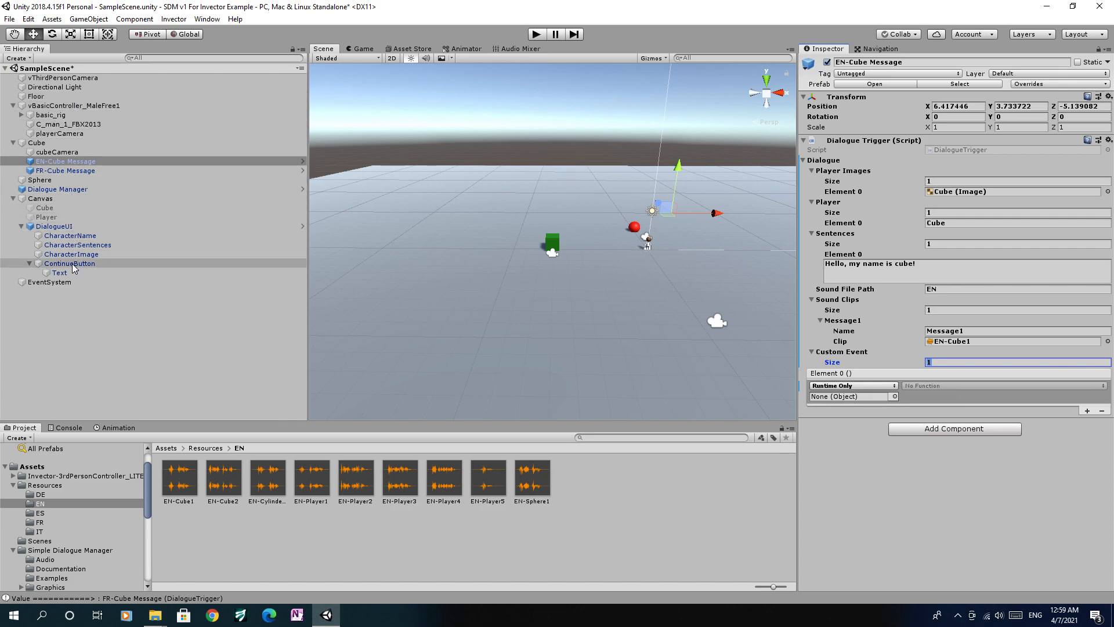
Step: Search the Simple Dialogue Manager scripts for "sca" and add the ScaleObject script to the Sphere
left_click(65, 180)
left_click(174, 447)
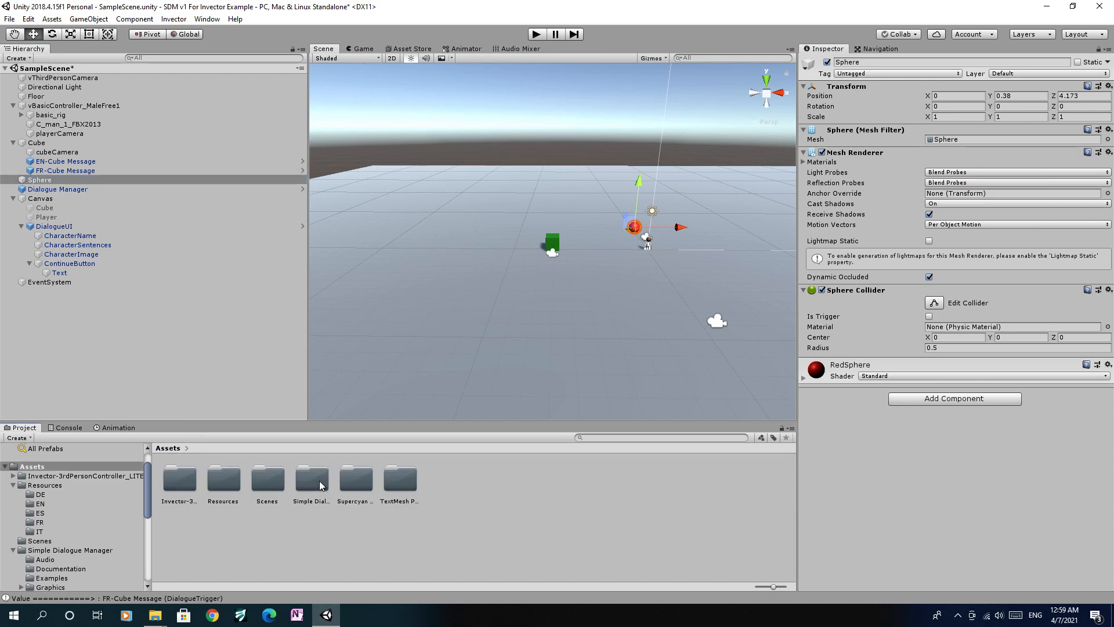
double_click(314, 483)
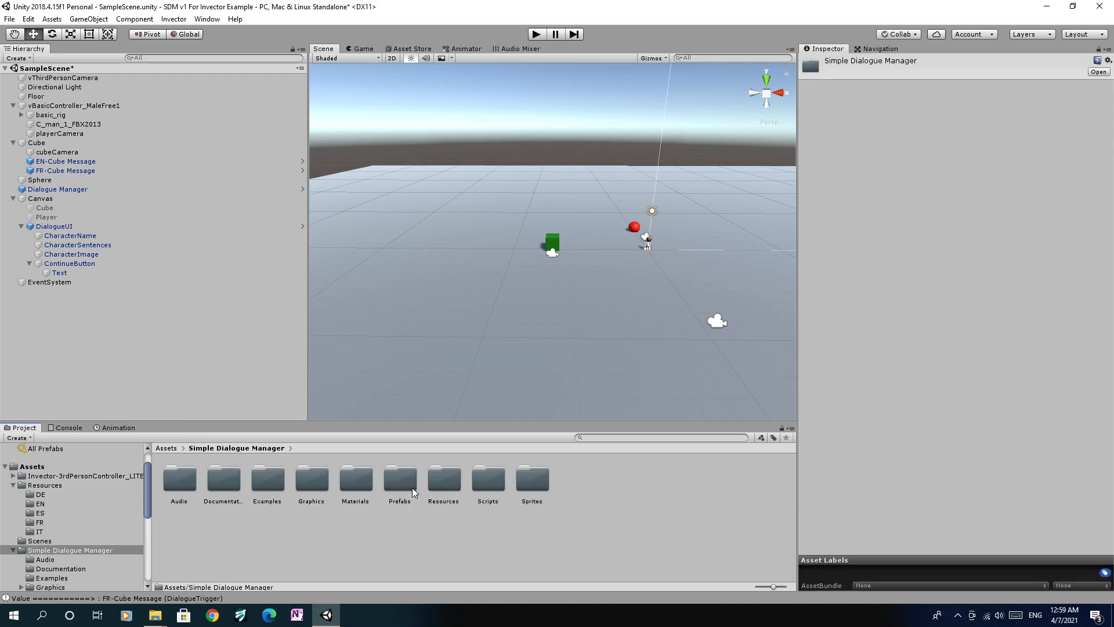
double_click(487, 480)
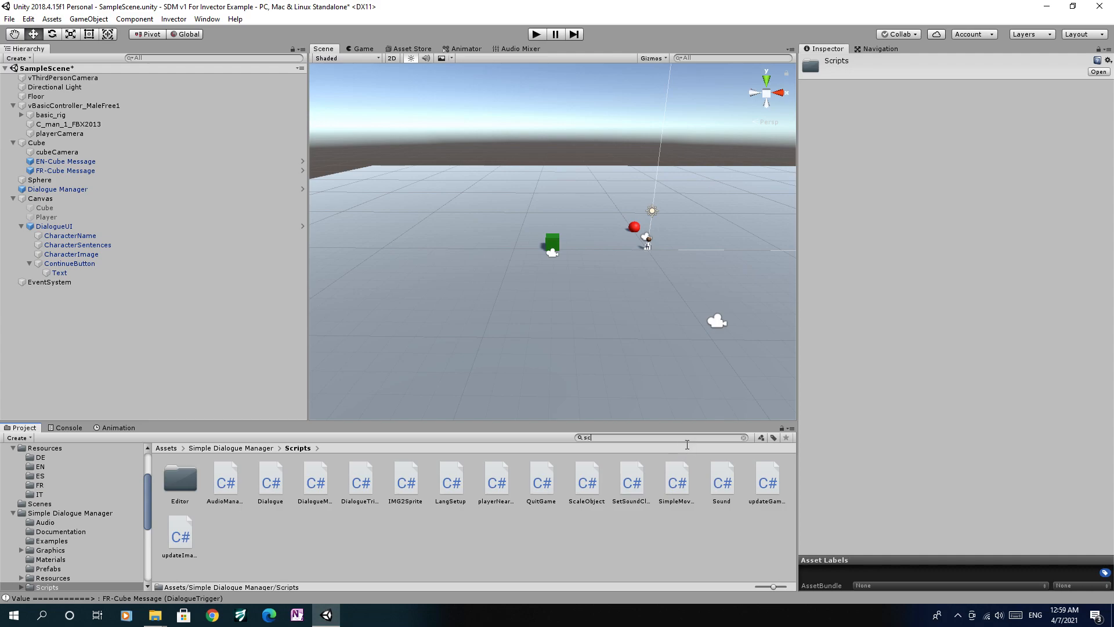
left_click_drag(195, 470, 47, 179)
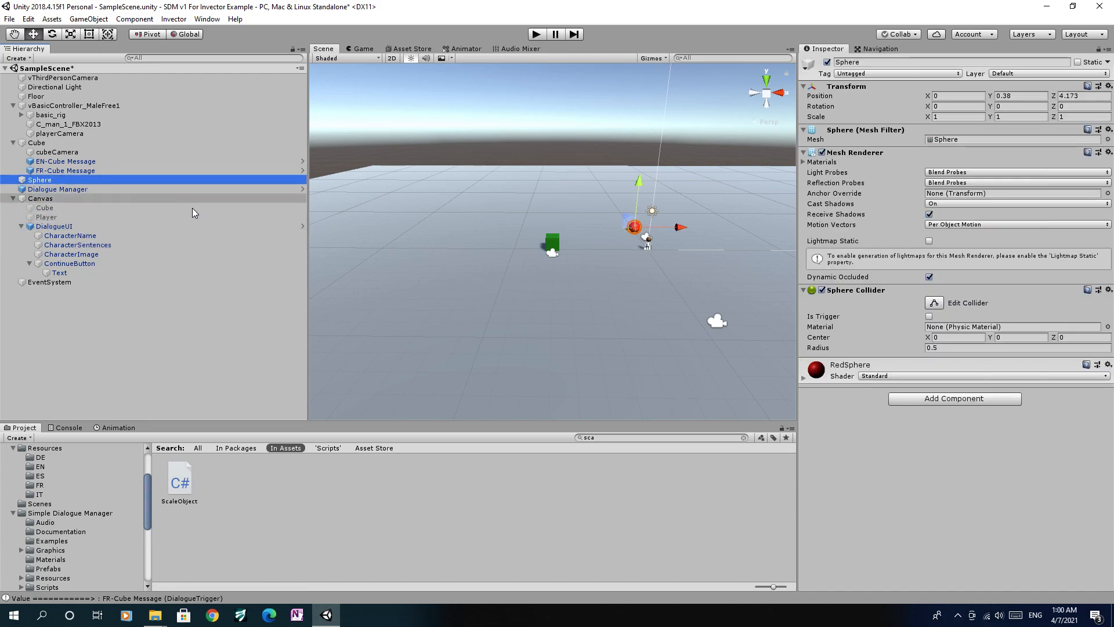
left_click_drag(186, 478, 882, 364)
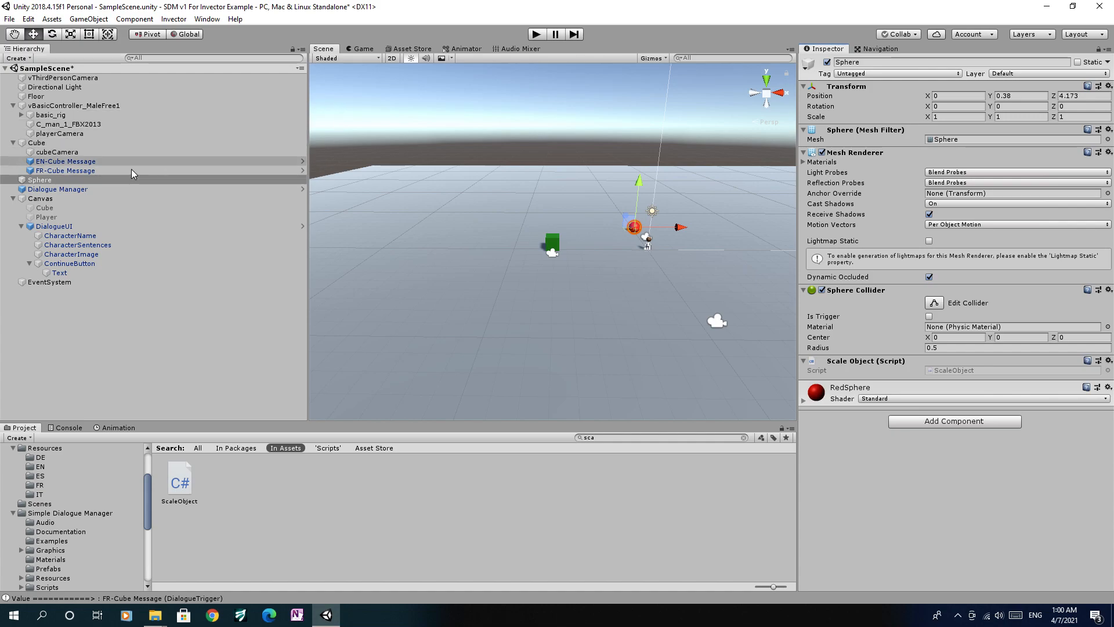
Step: Assign the Sphere to EN-Cube Message's custom event and choose ScaleObject.positionUp as its function
left_click(70, 161)
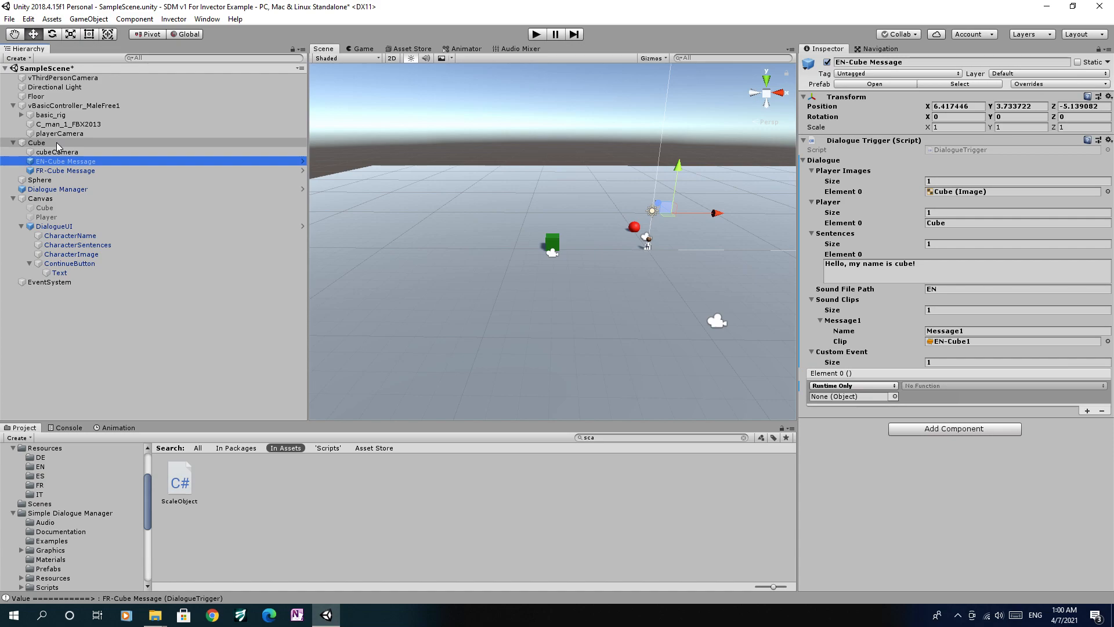
left_click_drag(53, 179, 850, 396)
left_click(936, 387)
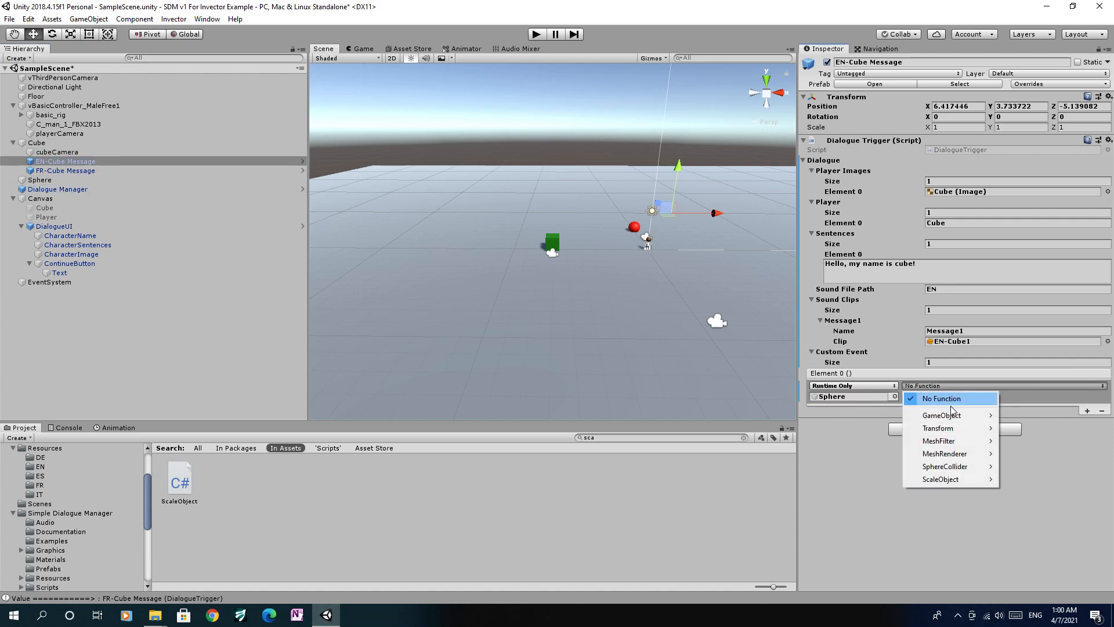
mouse_move(955, 417)
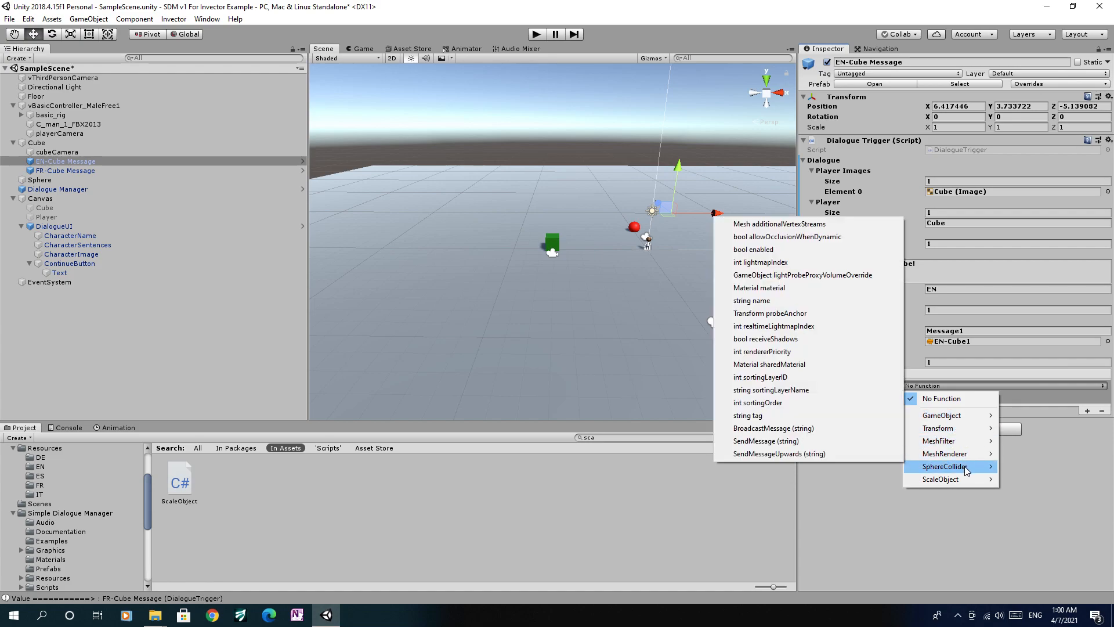
mouse_move(960, 479)
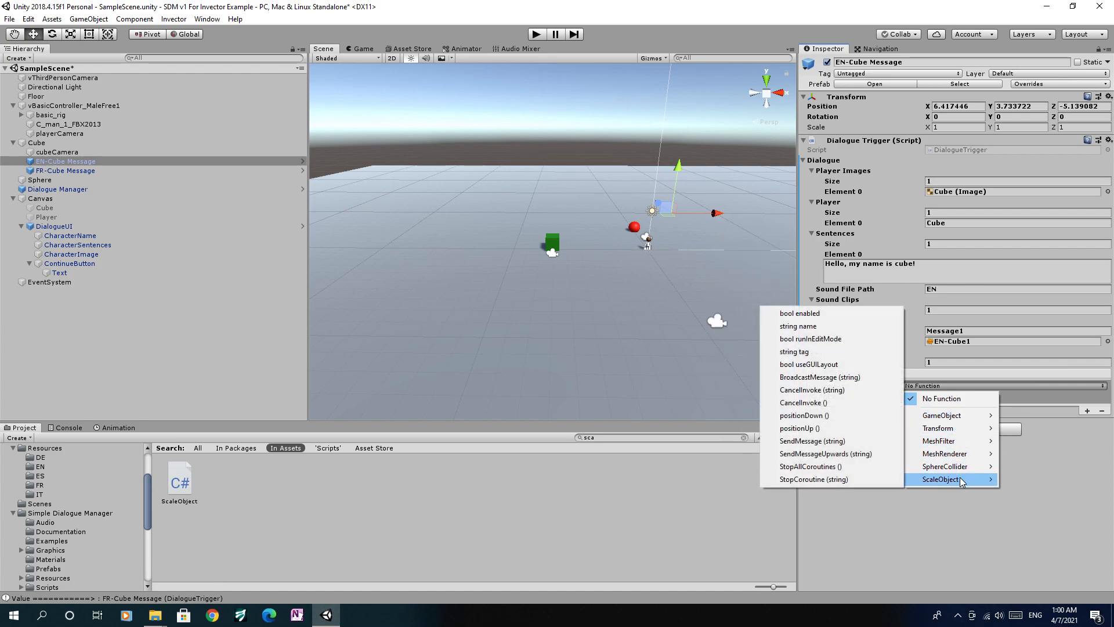
left_click(855, 430)
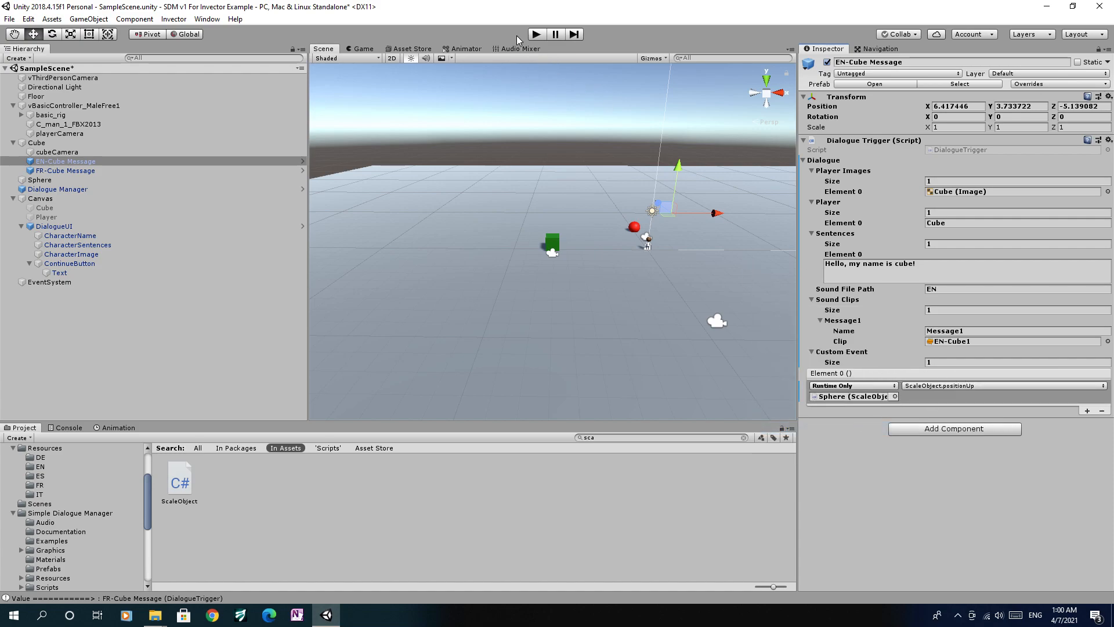
Step: Play the scene, walk the character to the green cube, advance its dialogue to the end and look at the red sphere
left_click(538, 33)
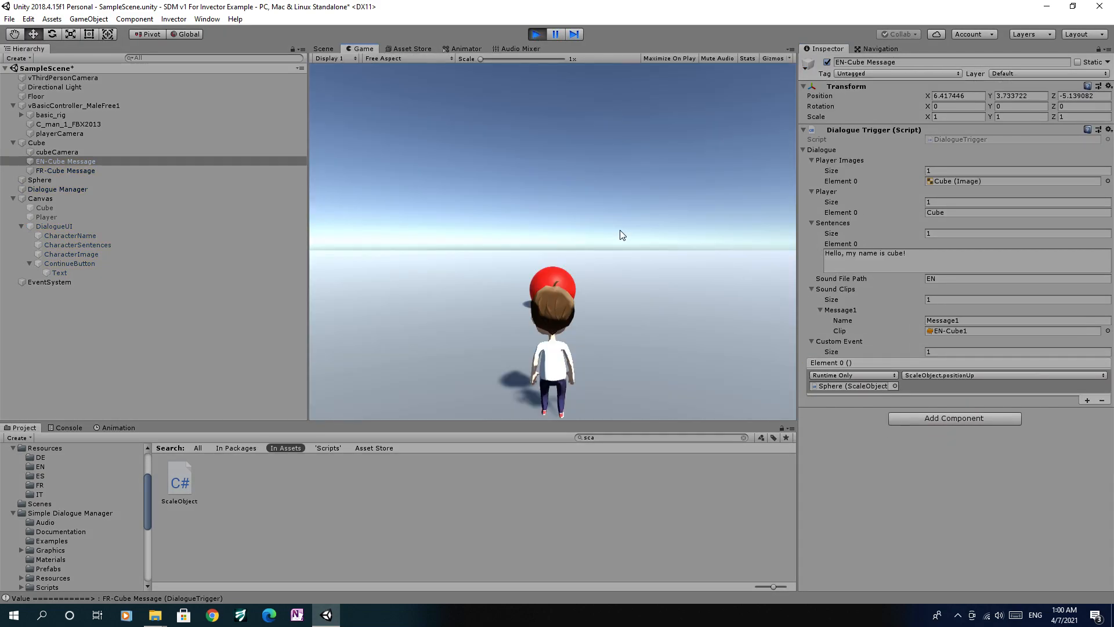
key("w")
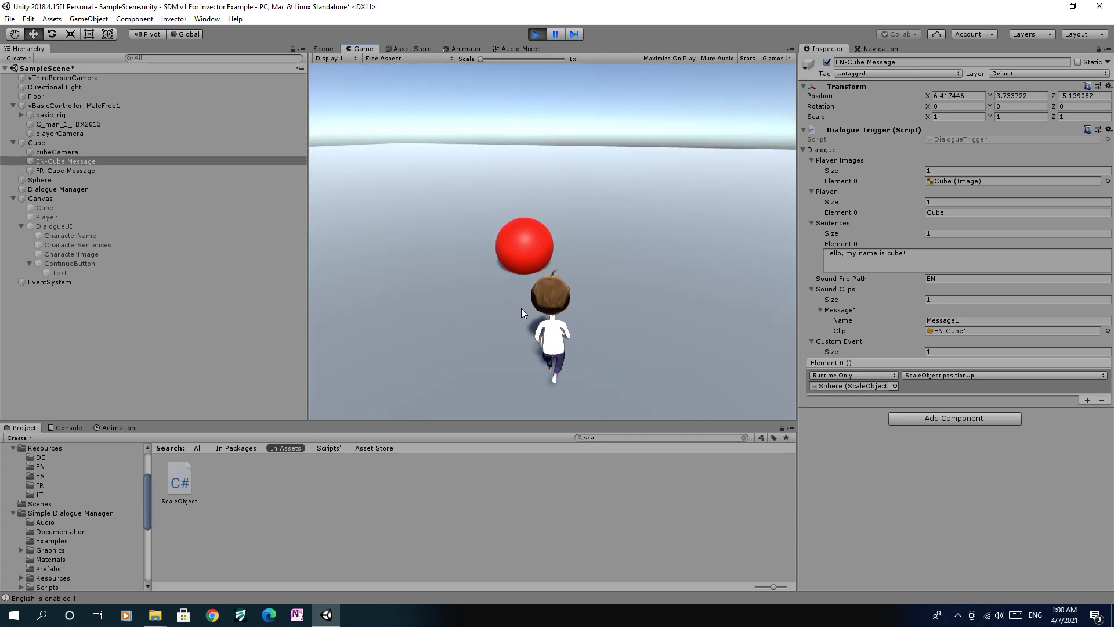
key("s")
key("a")
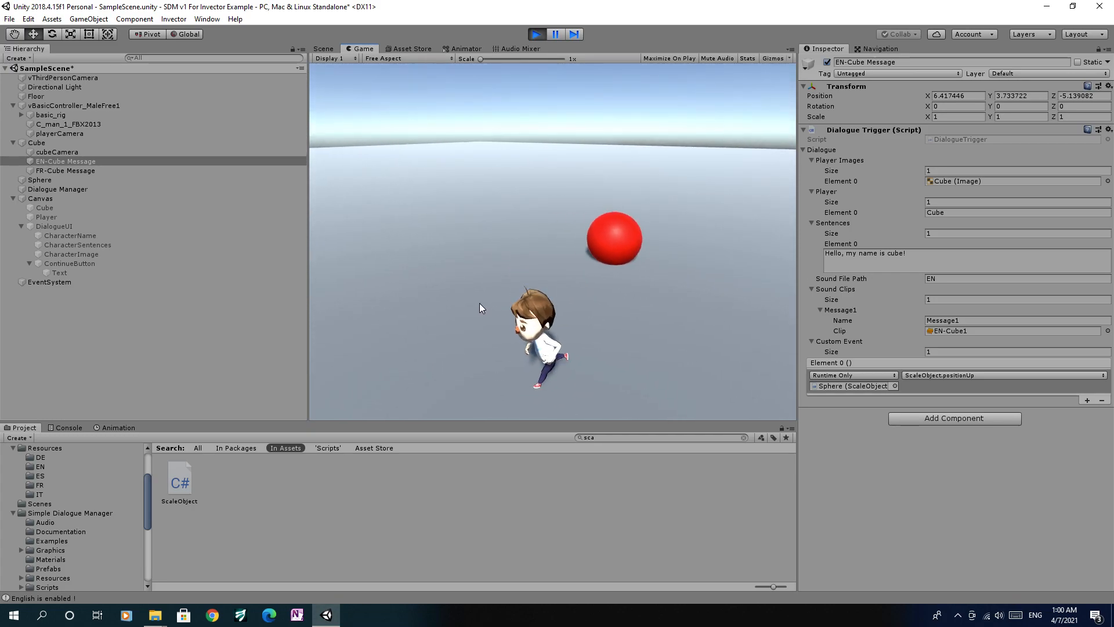
key("w")
key("w")
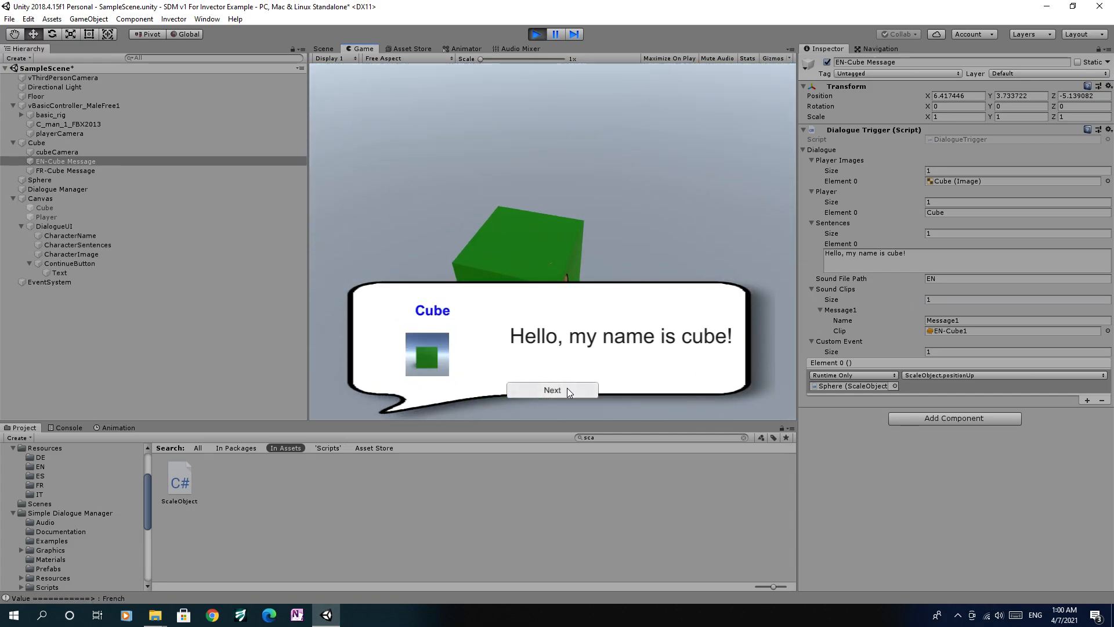
left_click(553, 389)
key("d")
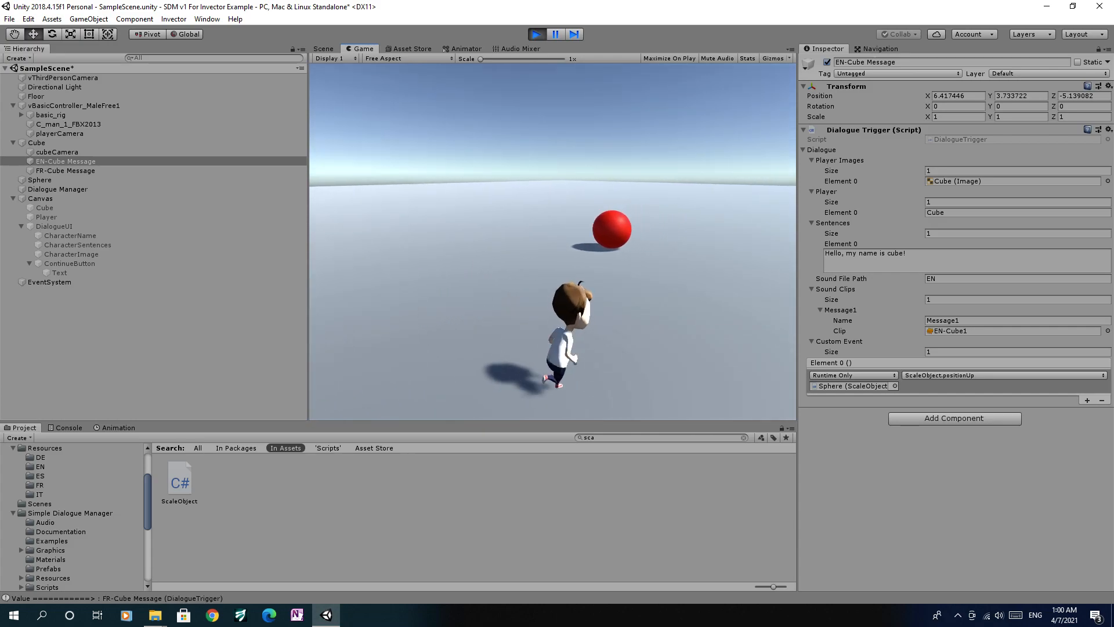
key("w")
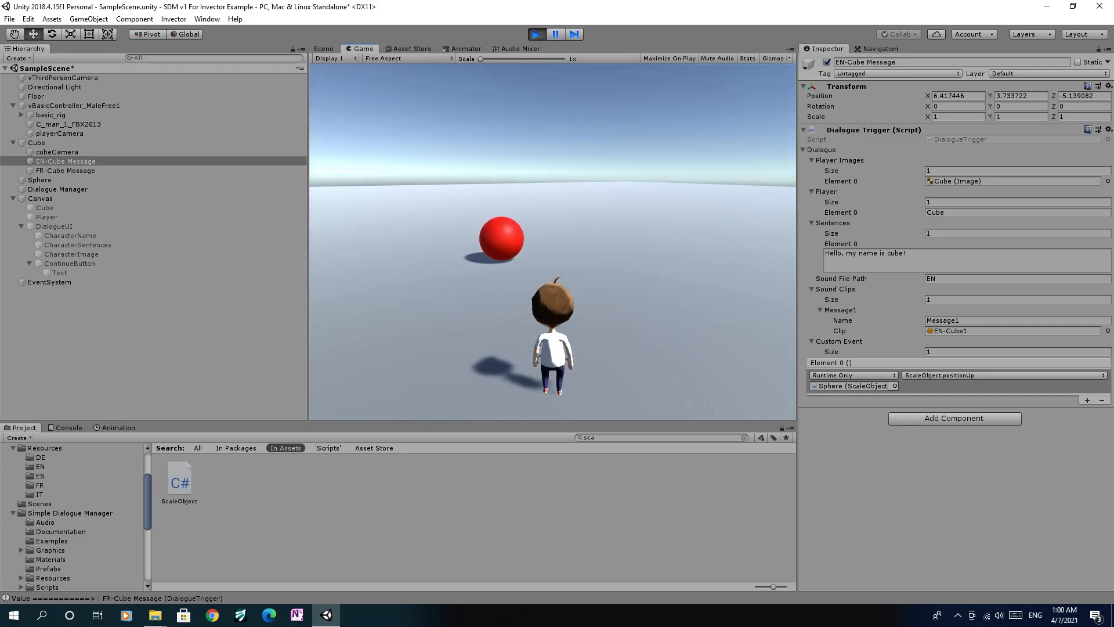
Step: Return to the green cube to retrigger and finish its dialogue, check the sphere's position again, and stop the play test
key("a")
key("s")
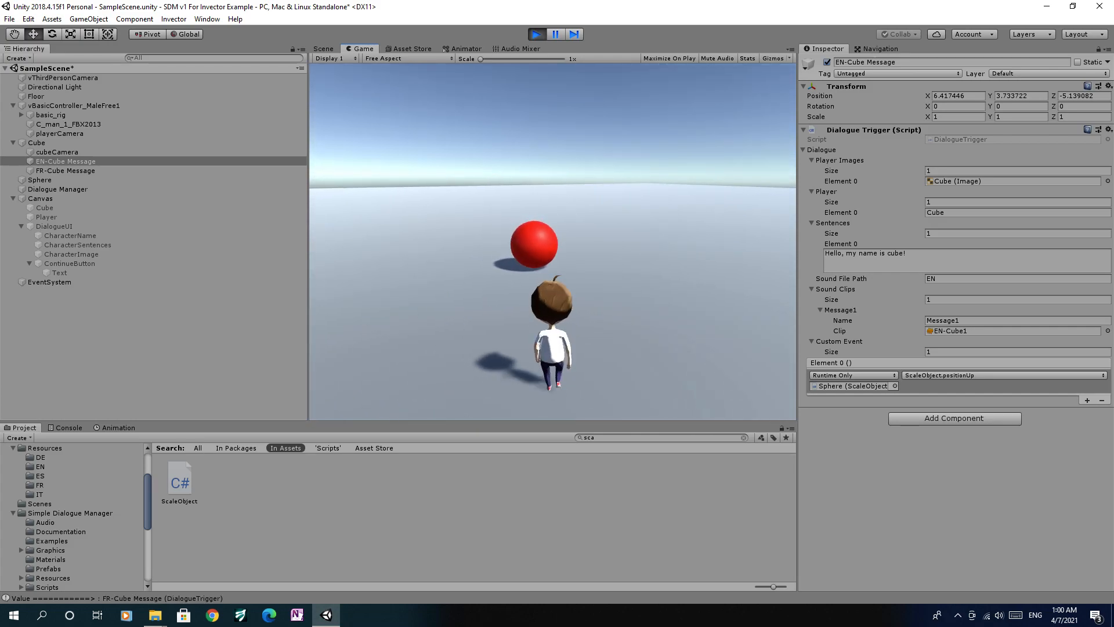
key("a")
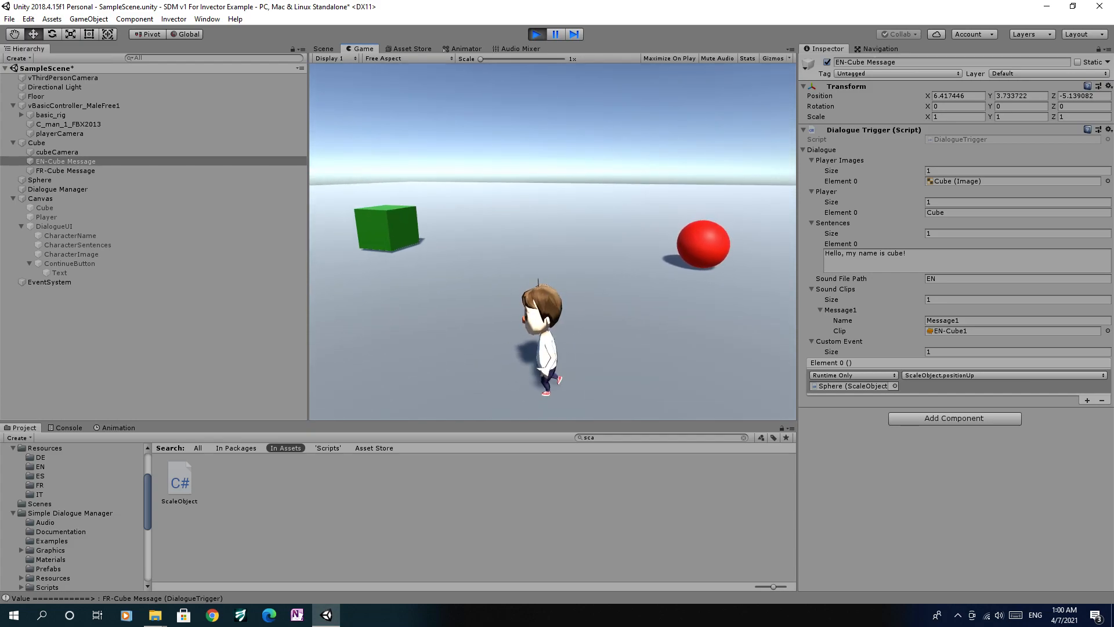
key("w")
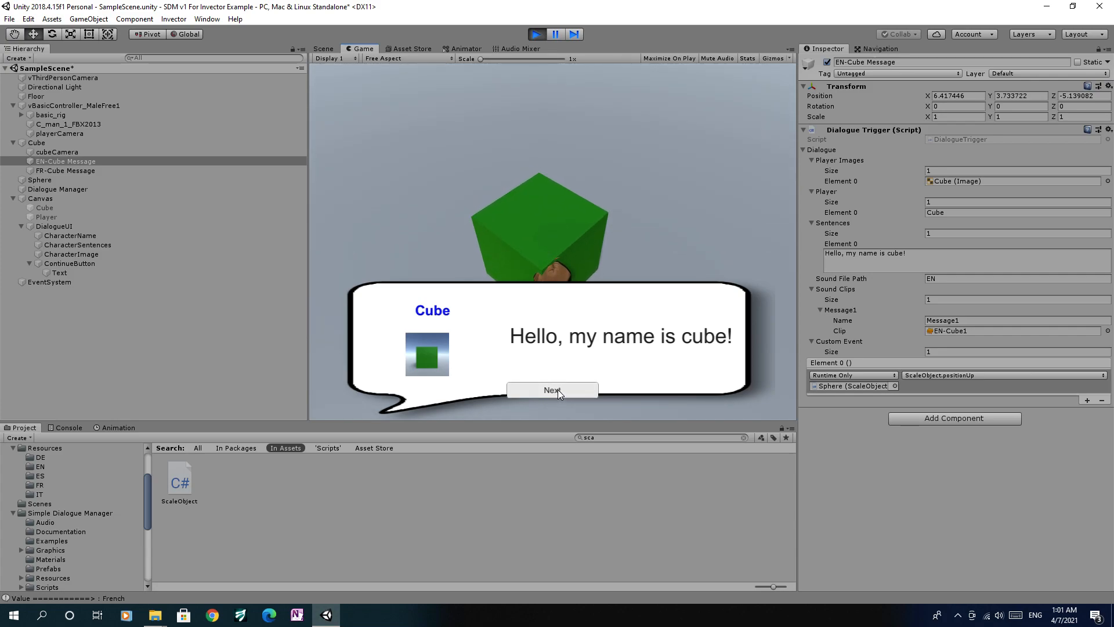
left_click(559, 389)
key("d")
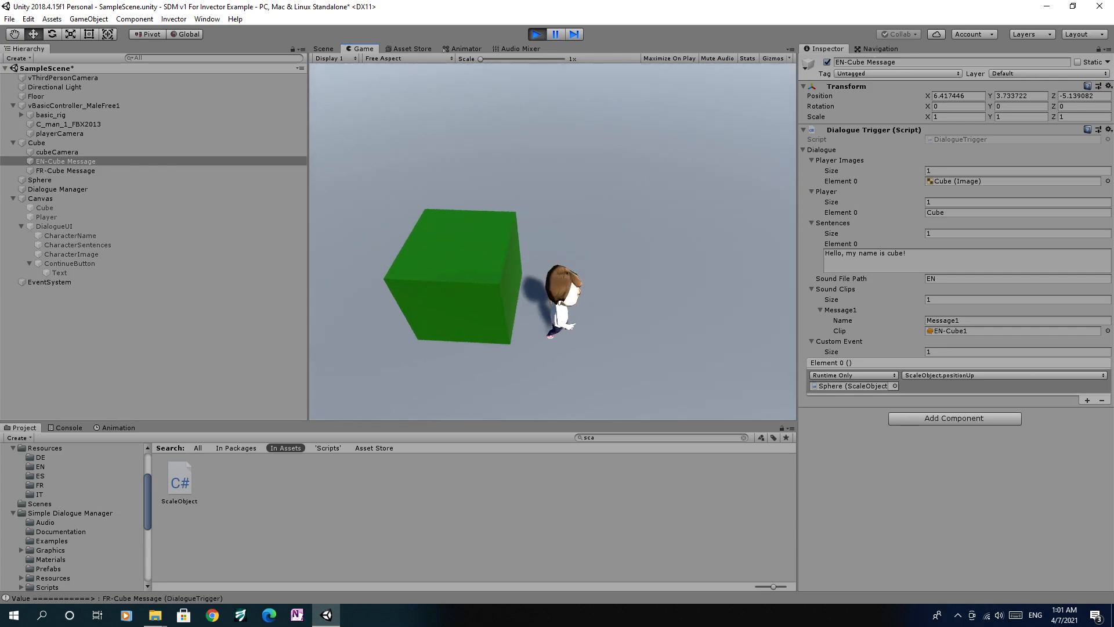
key("w")
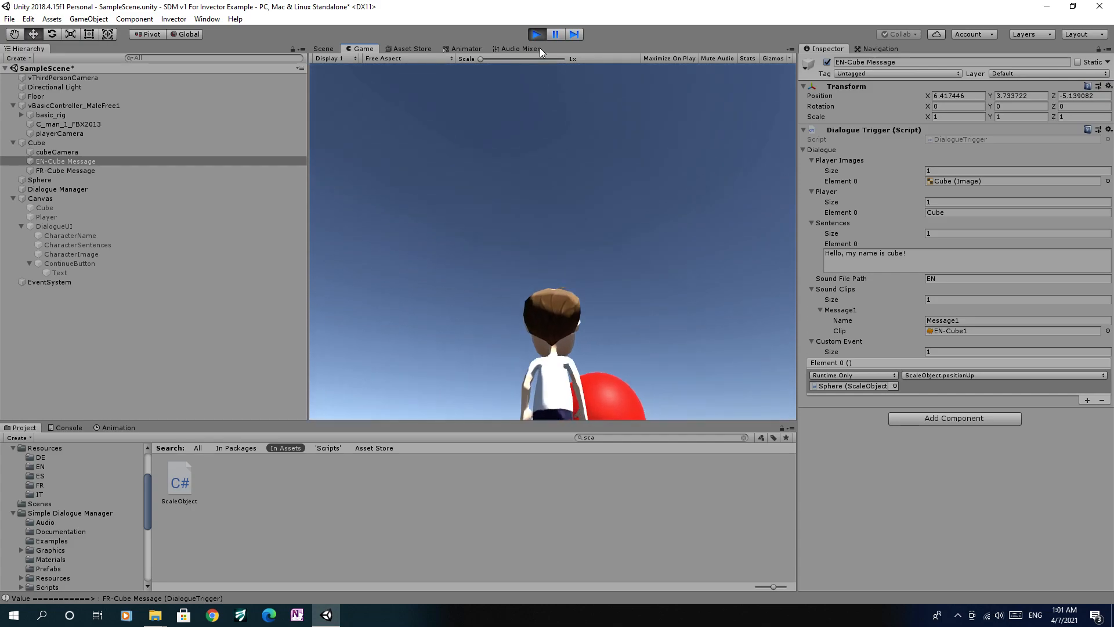
left_click(536, 34)
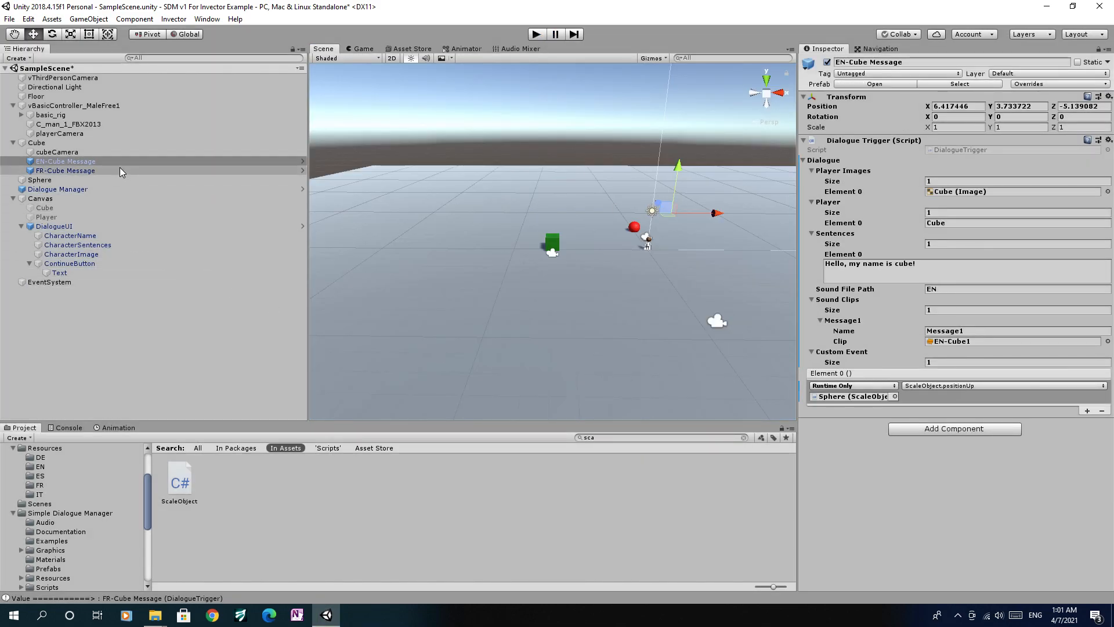
Step: Open the ScaleObject script in Visual Studio and change positionUp's Vector3 to (5f,5f,5f)
double_click(178, 481)
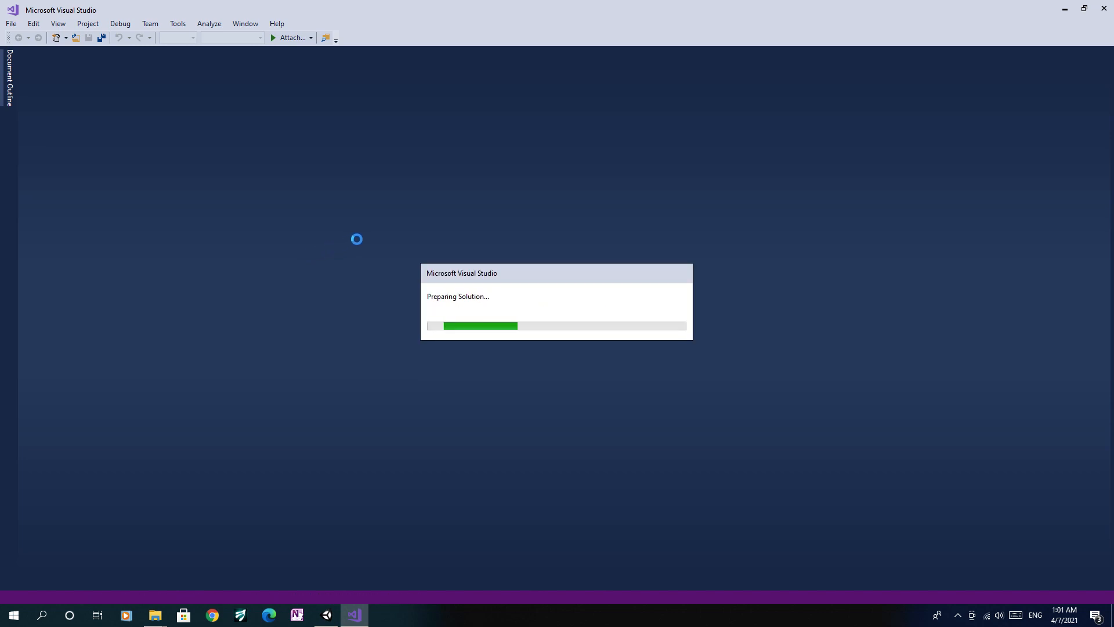
left_click(691, 369)
left_click(692, 369)
left_click(692, 368)
left_click(691, 368)
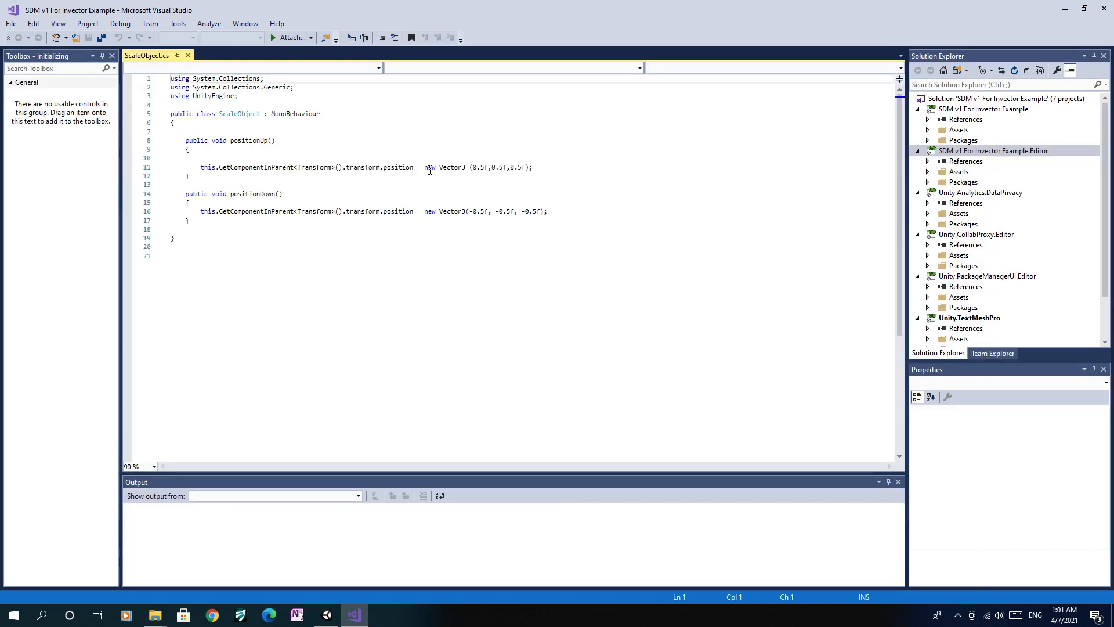
left_click(480, 169)
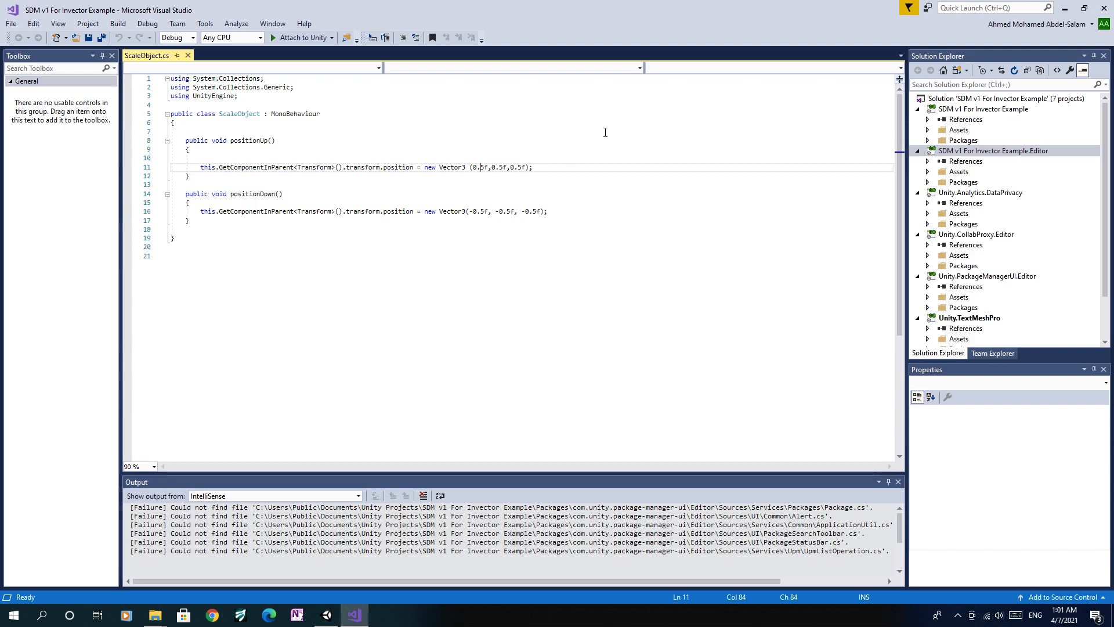
key("BackSpace")
key("BackSpace")
key("Right")
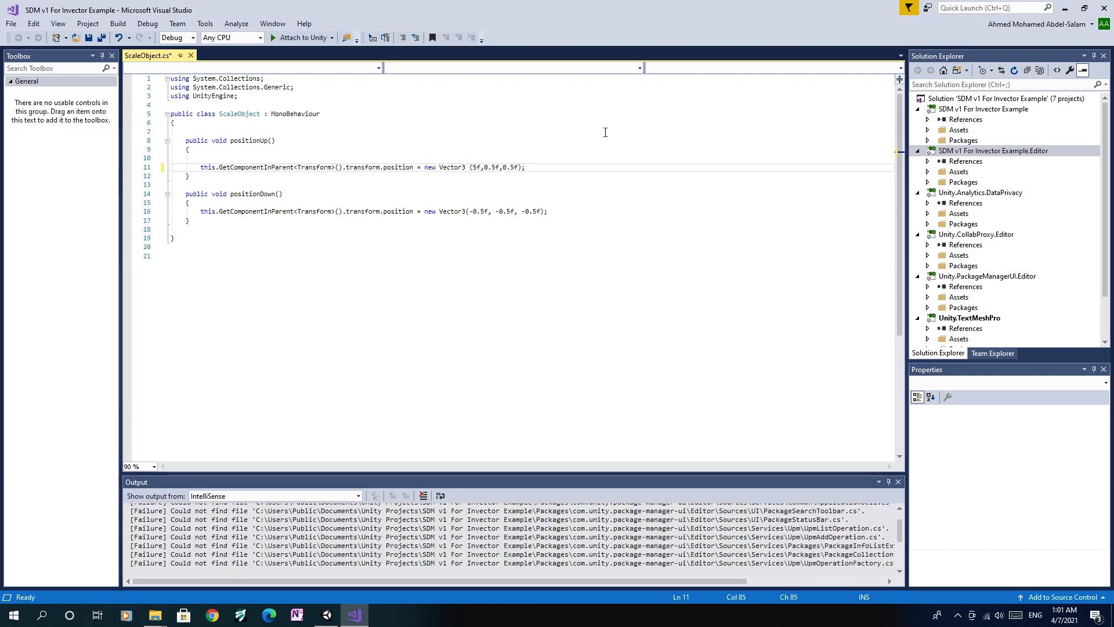
key("Delete")
key("Delete")
key("Delete")
key("Delete")
type("5f")
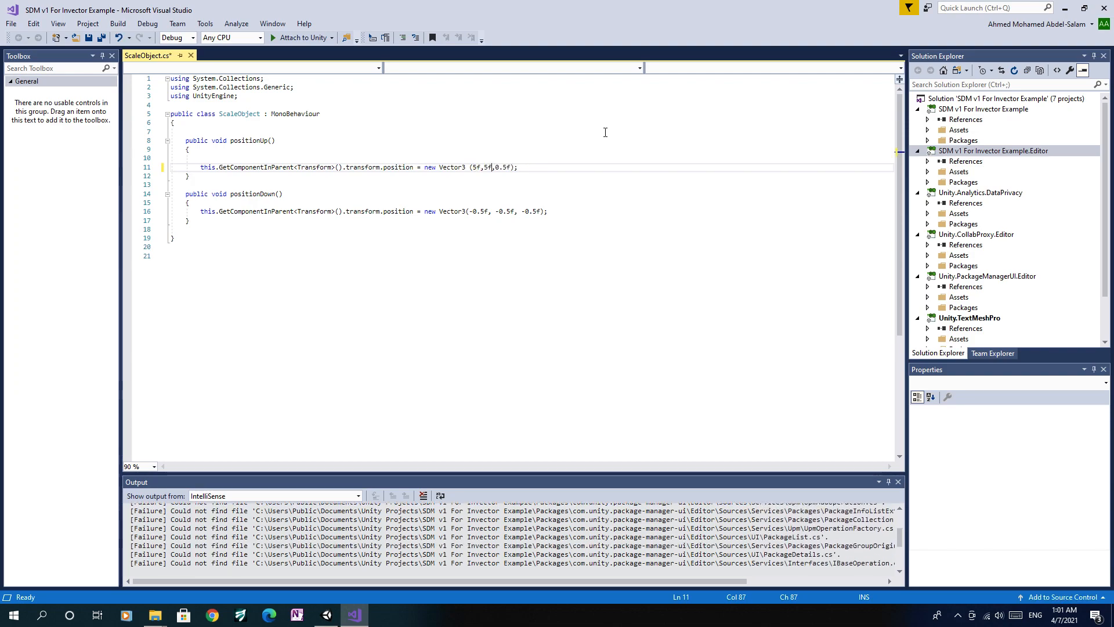
key("Right")
key("Right")
key("Delete")
key("Delete")
Step: Change positionDown's Vector3 to (-5f, -5f, -5f), save ScaleObject.cs and close Visual Studio
key("Down")
key("Down")
key("Down")
key("Down")
key("Down")
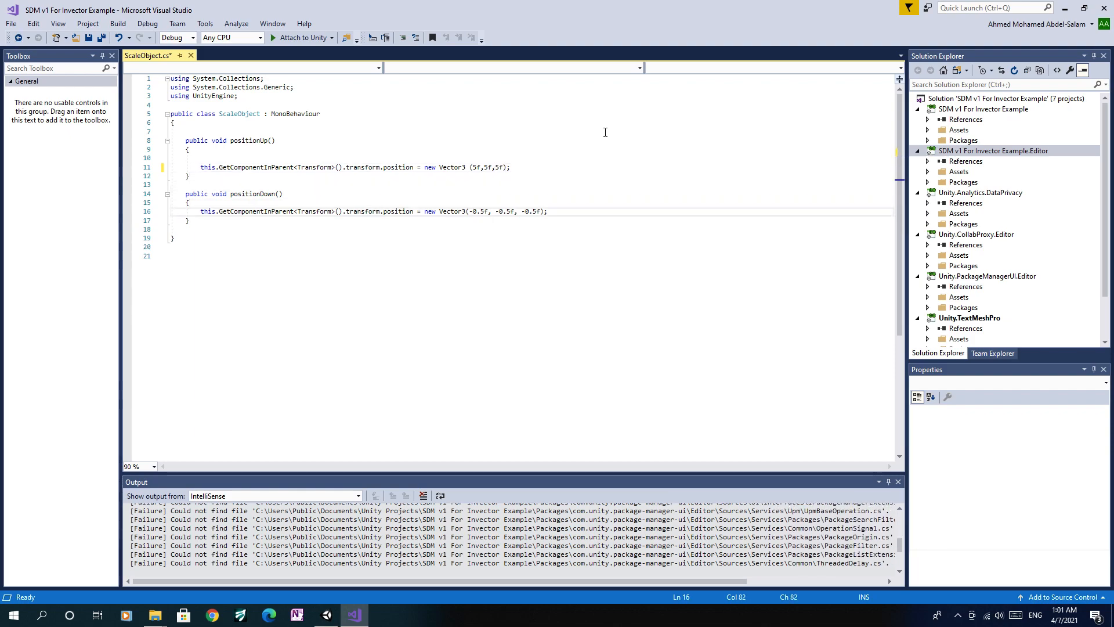
key("Left")
key("Left")
key("Left")
key("Left")
key("Left")
key("Left")
key("Left")
key("Delete")
key("Delete")
key("Delete")
key("Right")
key("Right")
key("Right")
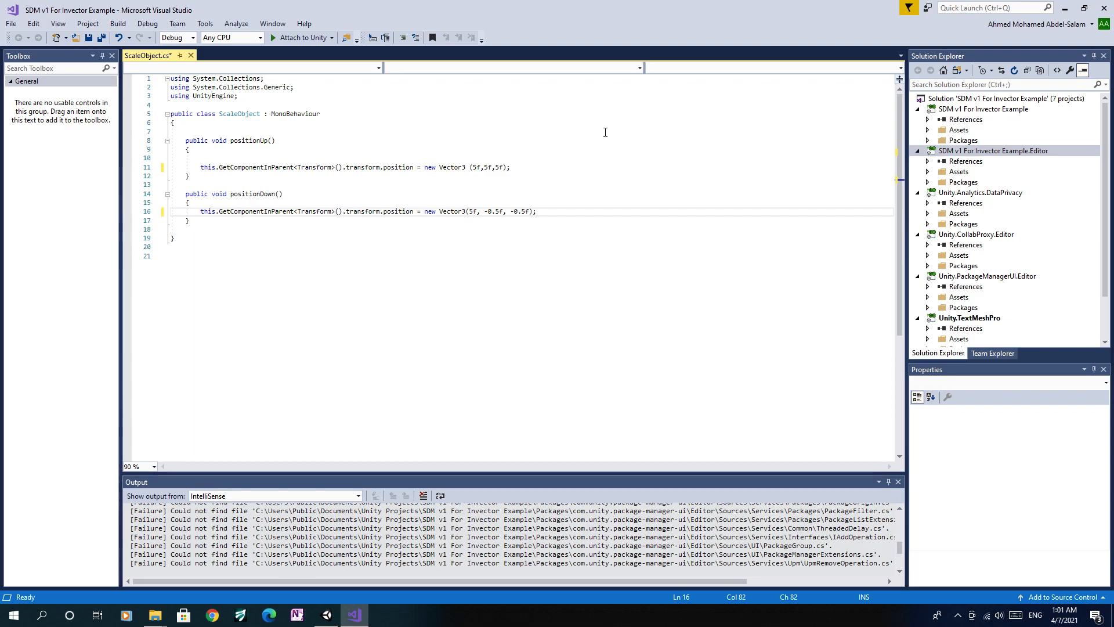
key("Left")
key("Left")
key("Left")
type("-")
key("Right")
key("Right")
key("Right")
key("Right")
key("Right")
key("Delete")
key("Delete")
key("Right")
key("Right")
key("Right")
key("Right")
key("Right")
key("Delete")
key("Delete")
key("Down")
key("ctrl+s")
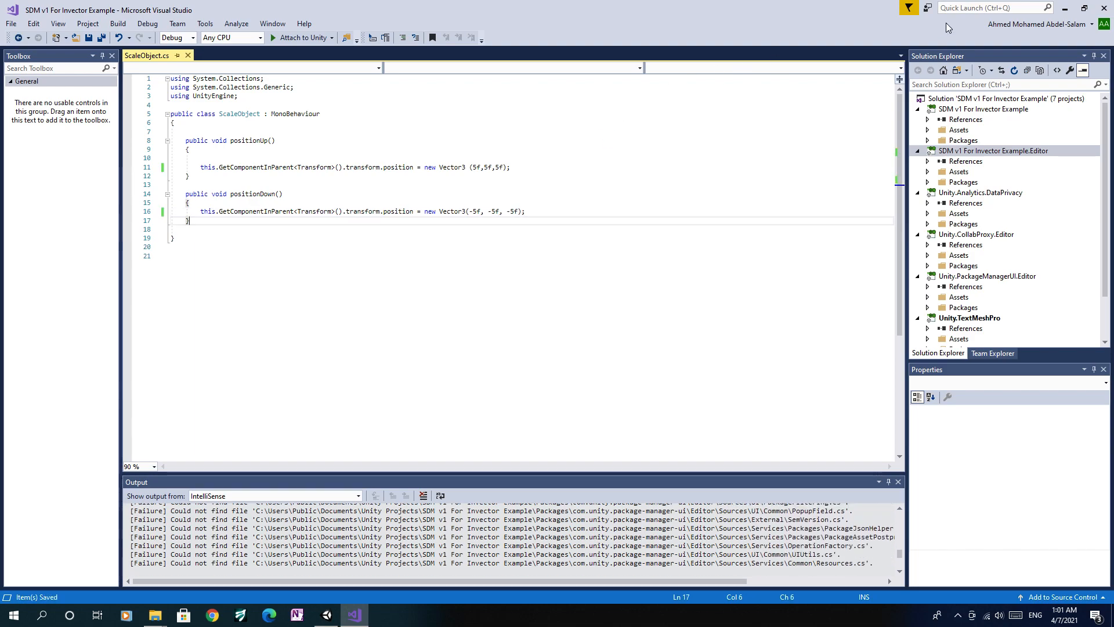
left_click(1102, 8)
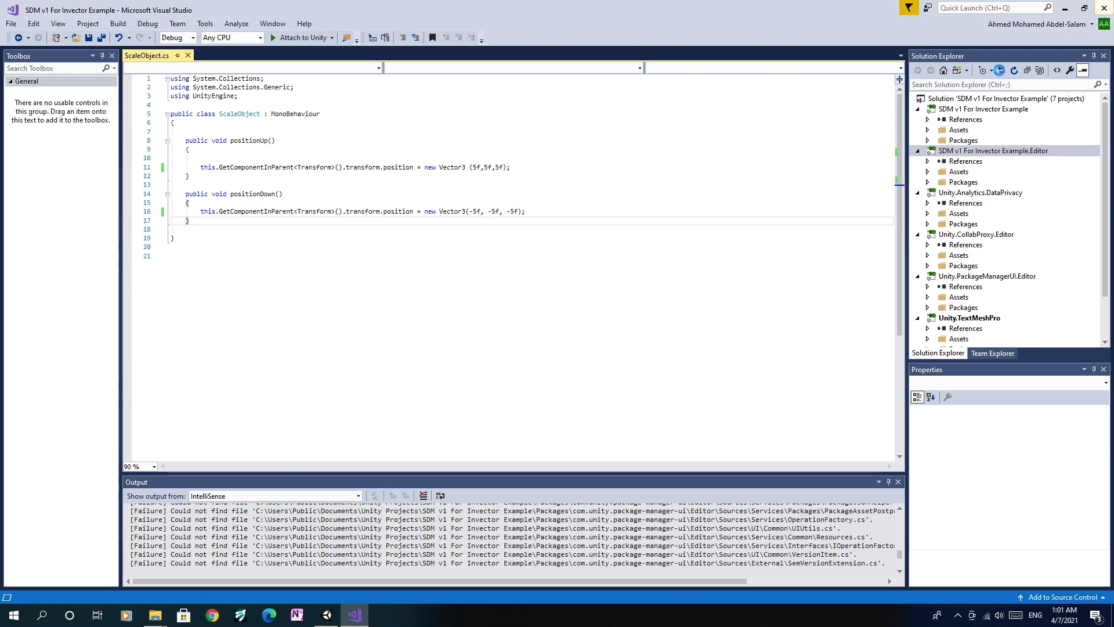
Step: Play the scene, finish the green cube's dialogue, walk over to check the sphere's new position, and stop the play test
left_click(536, 32)
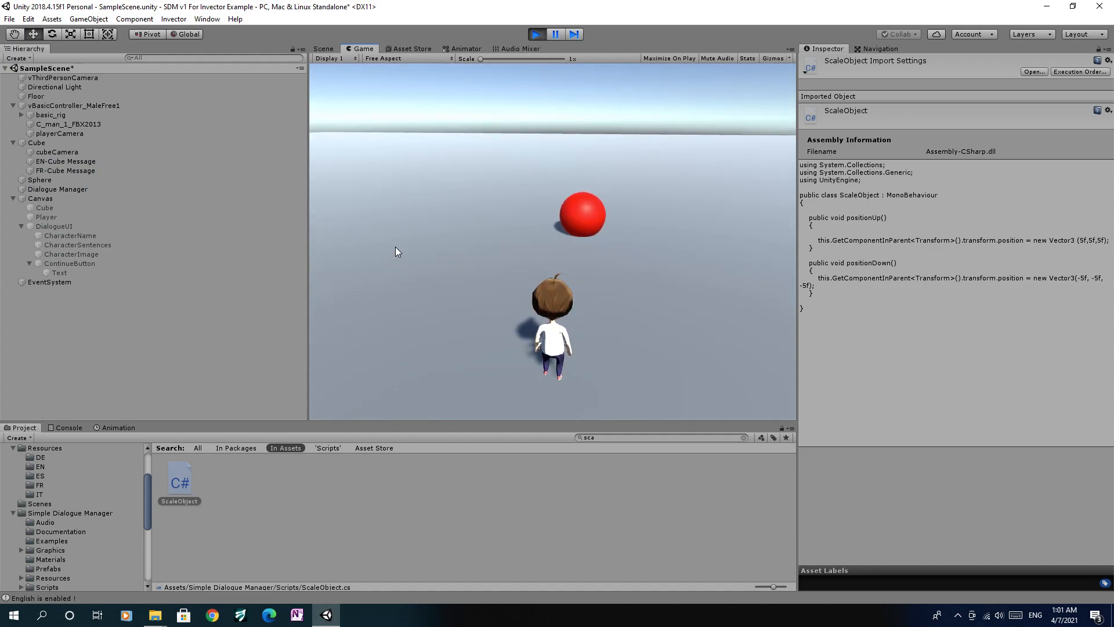
key("w")
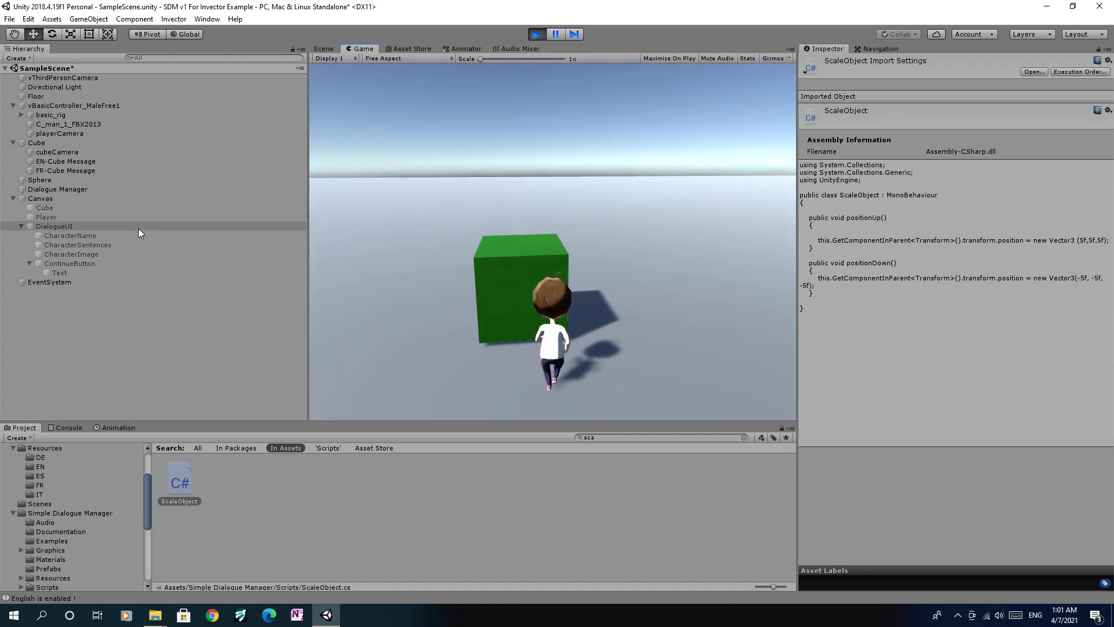
left_click(577, 388)
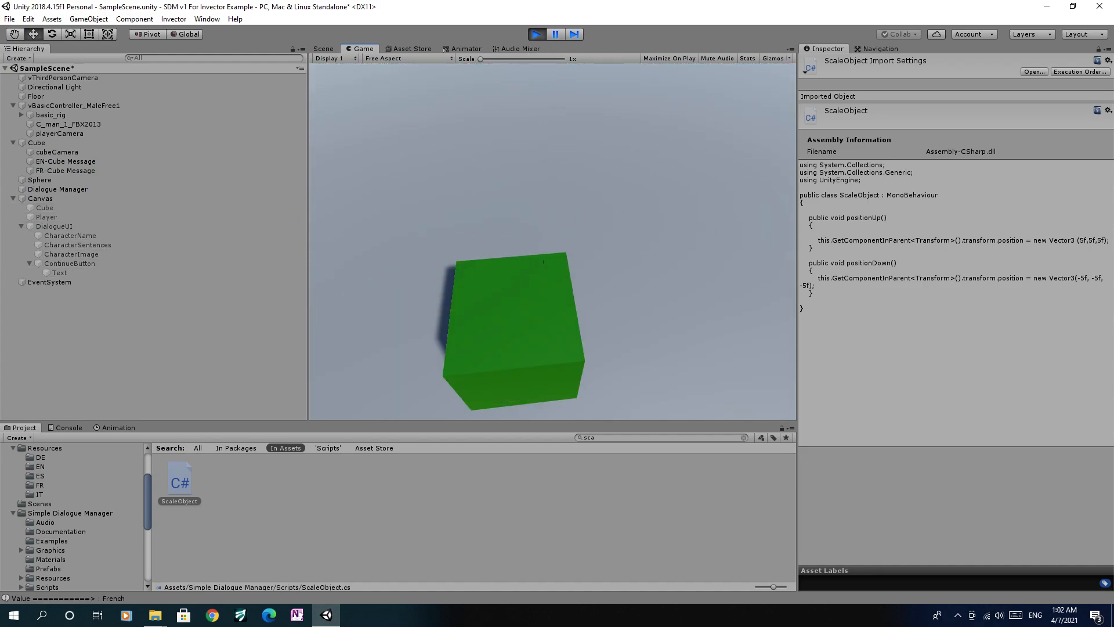
key("w")
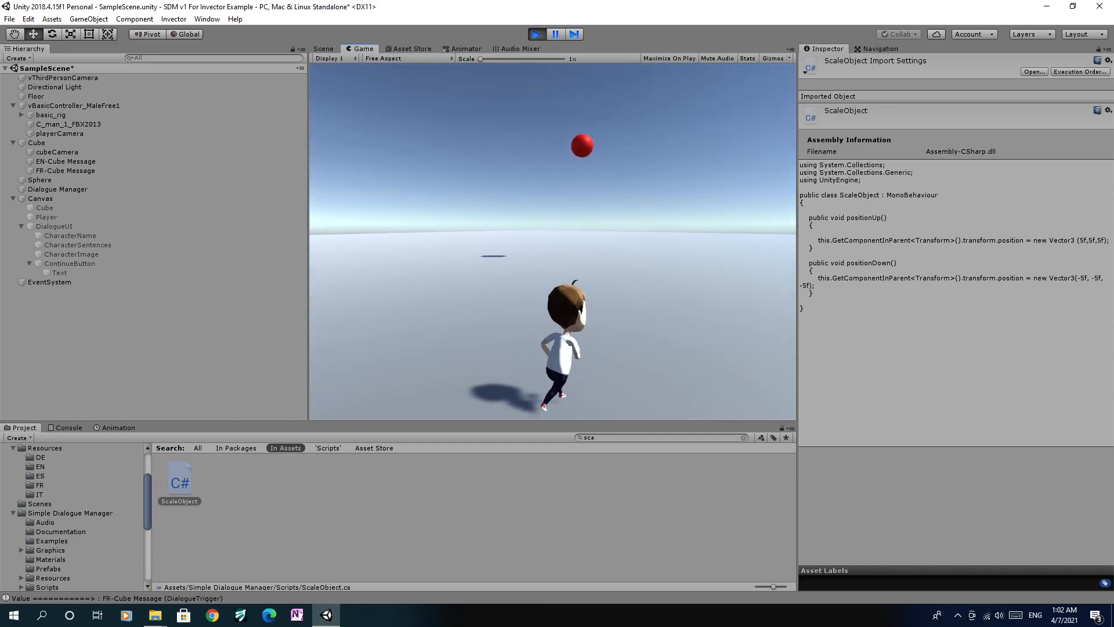
key("w")
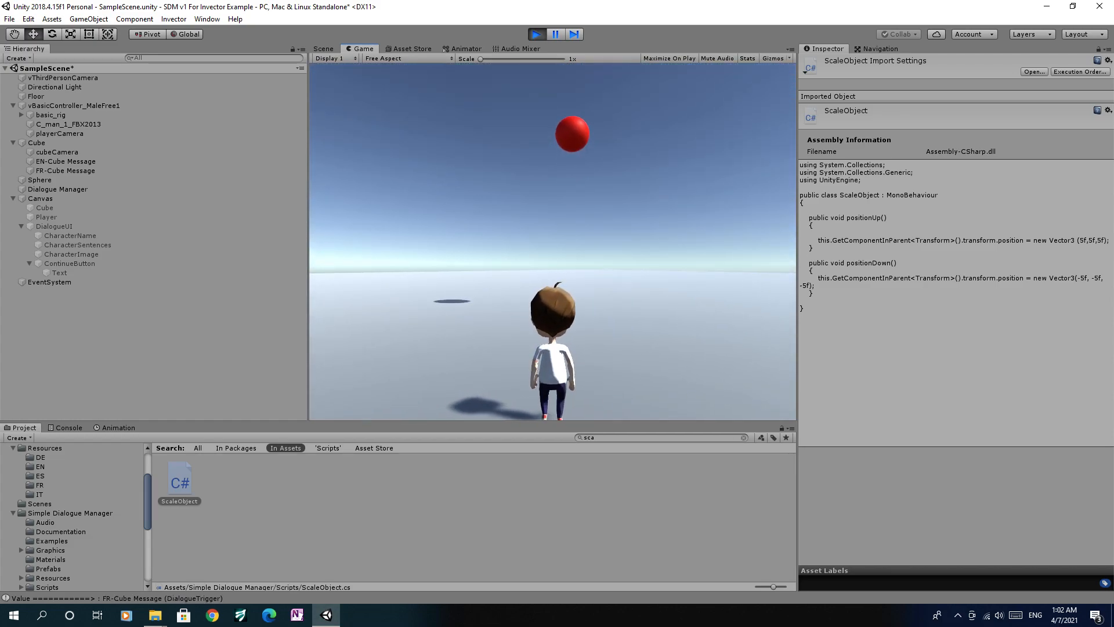
key("d")
key("w")
key("s")
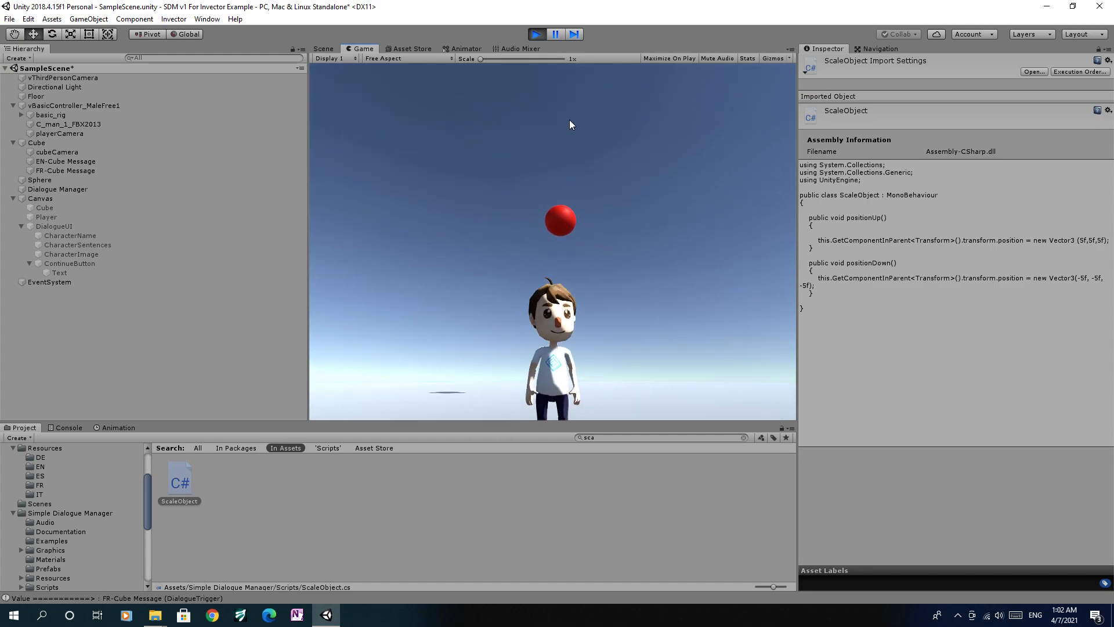
left_click(535, 34)
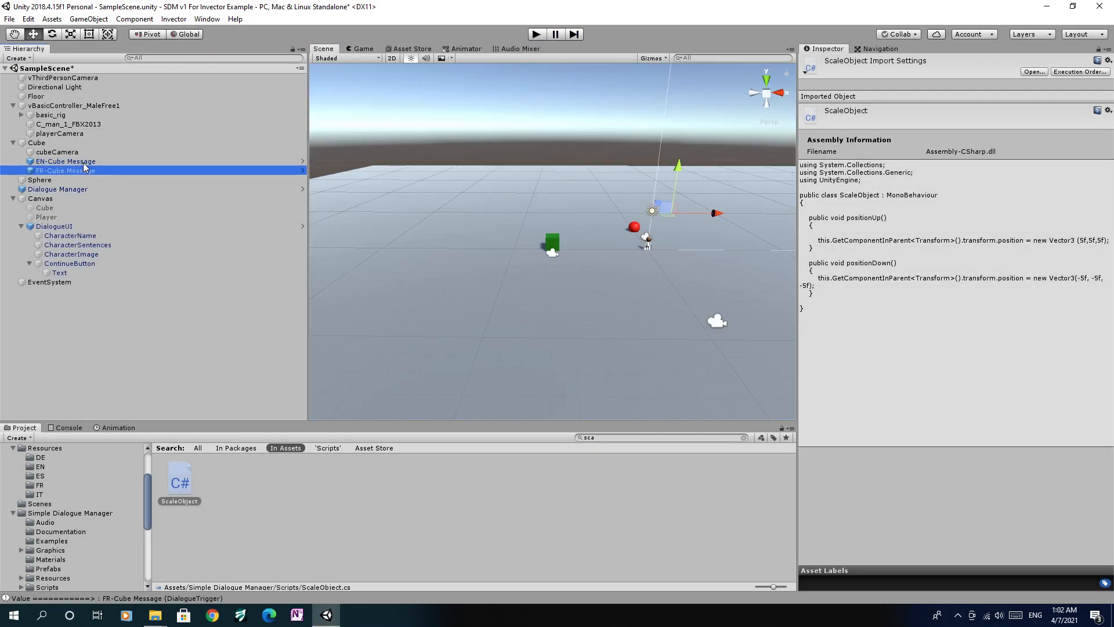
Step: Inspect EN-Cube Message's custom event and locate the script behind its Sphere reference in the project
left_click(82, 163)
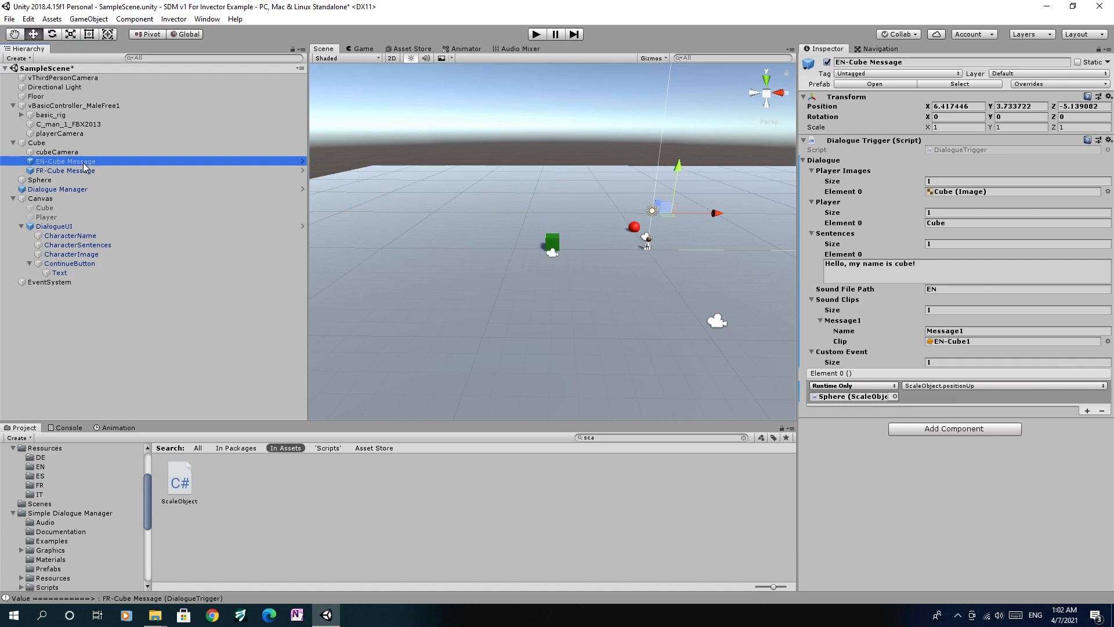
left_click(853, 396)
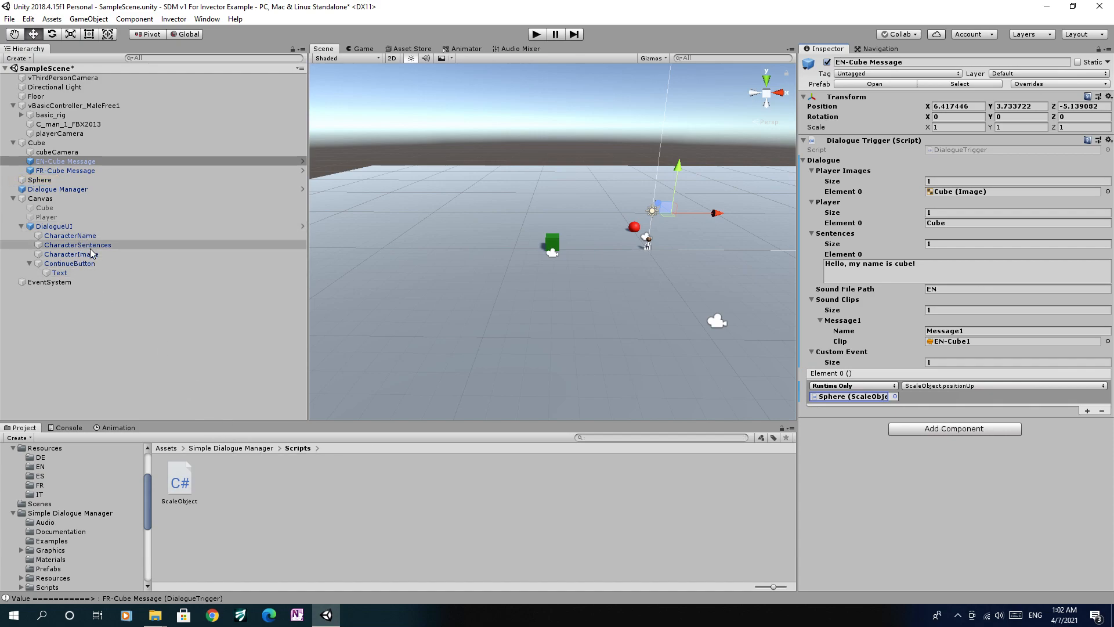
Step: Locate DialogueUI's source image in the project and browse the Callout PNG and Callout PSD graphics folders for alternative dialogue boxes
left_click(88, 227)
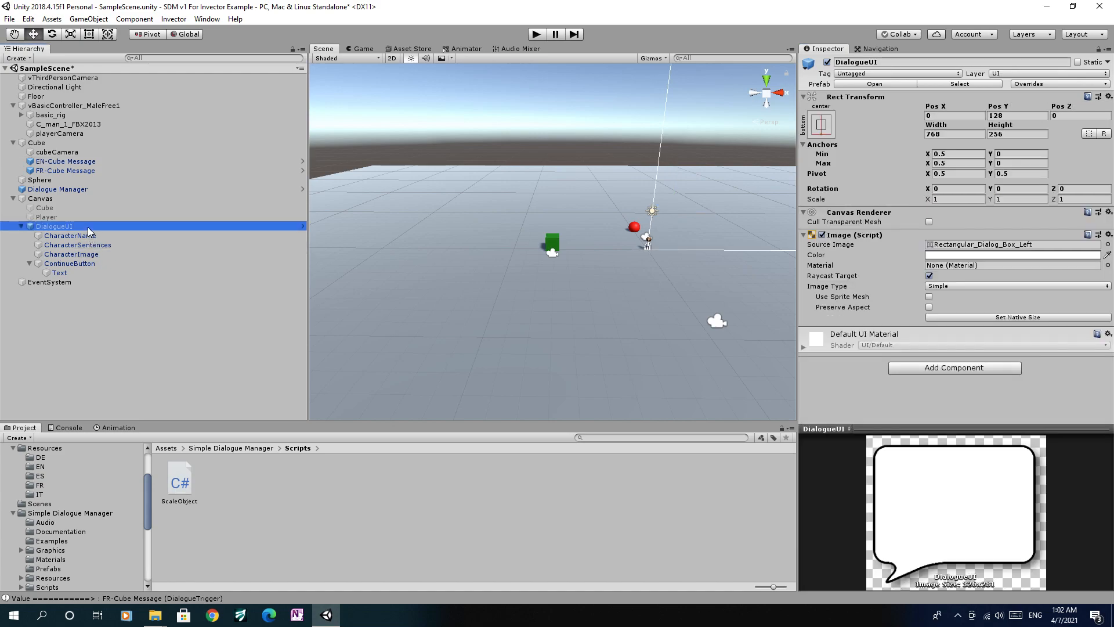
left_click(959, 245)
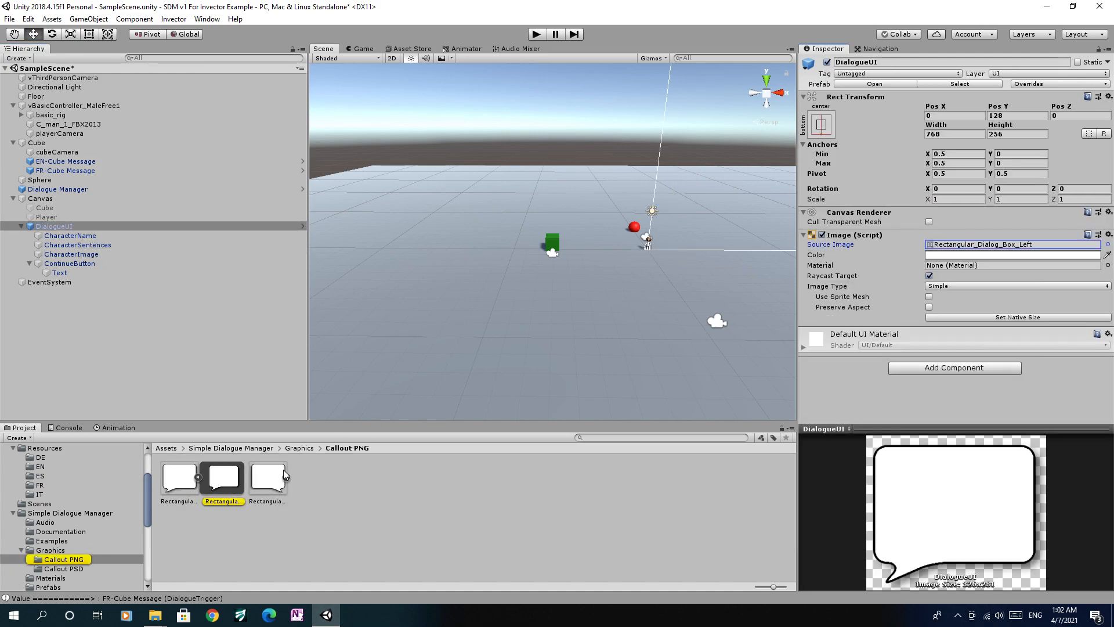
left_click(197, 477)
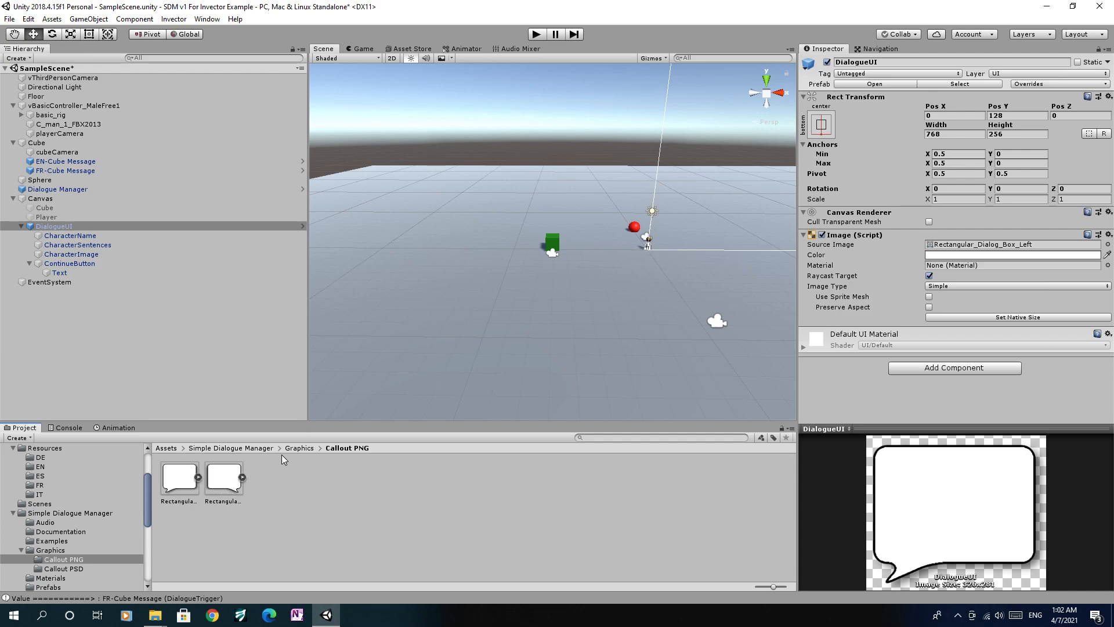
left_click(299, 448)
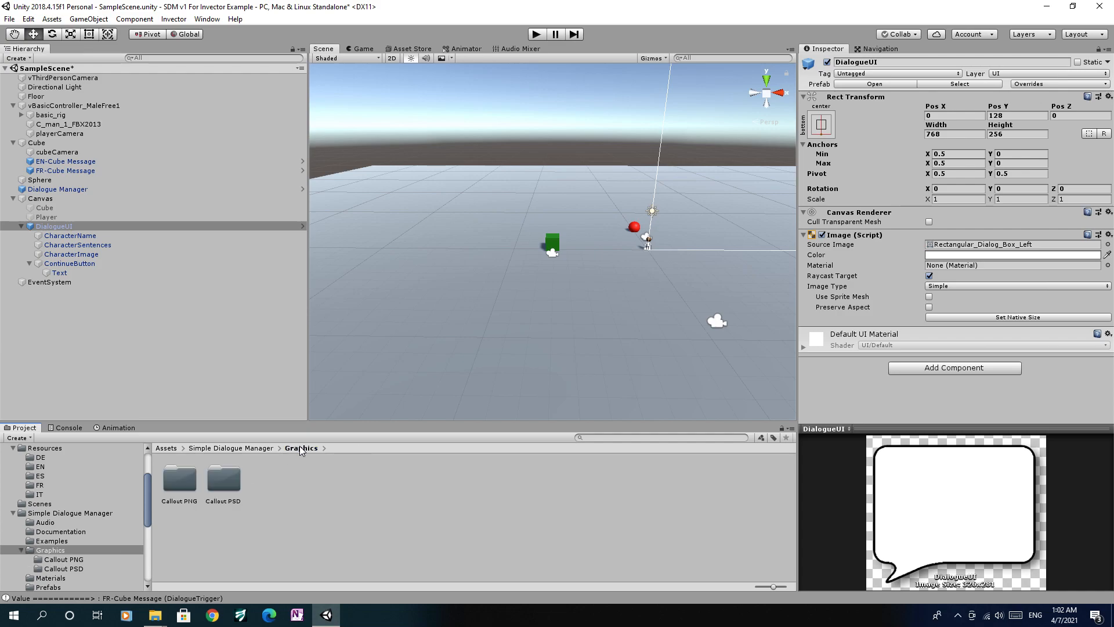
double_click(238, 477)
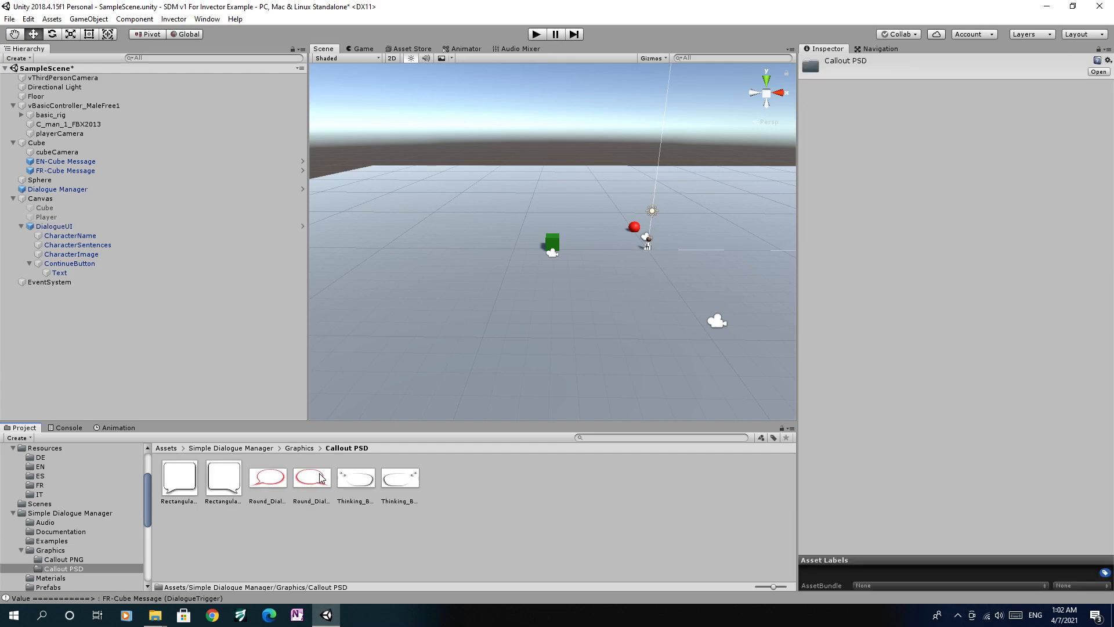